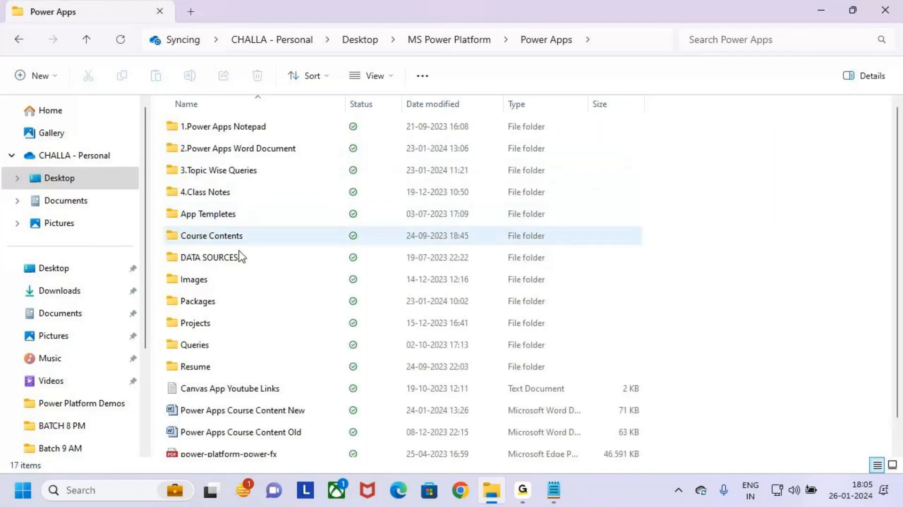
Open the "18.Search , Filter , Sort Functions Class 1,2,3,4" notes from the Batch 9 AM folder in 4.Class Notes and maximize them
double_click(191, 196)
double_click(214, 177)
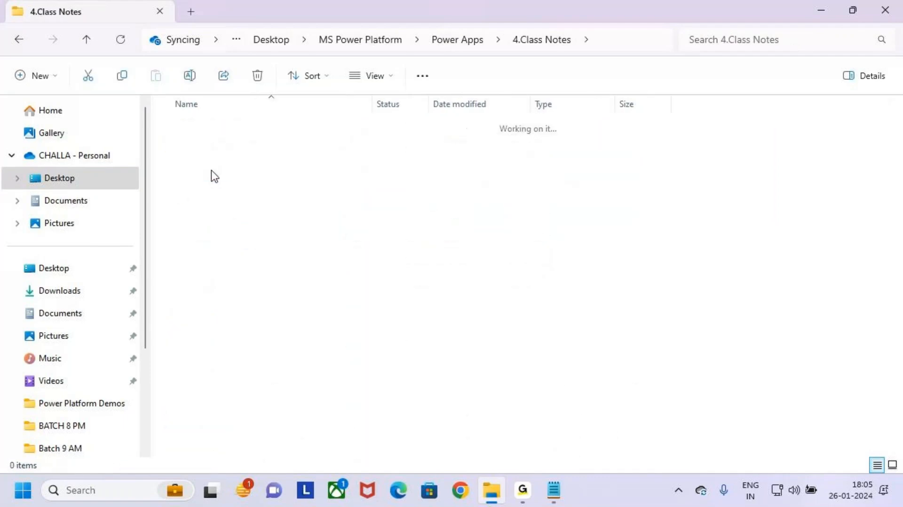
scroll(250, 367, "down", 2)
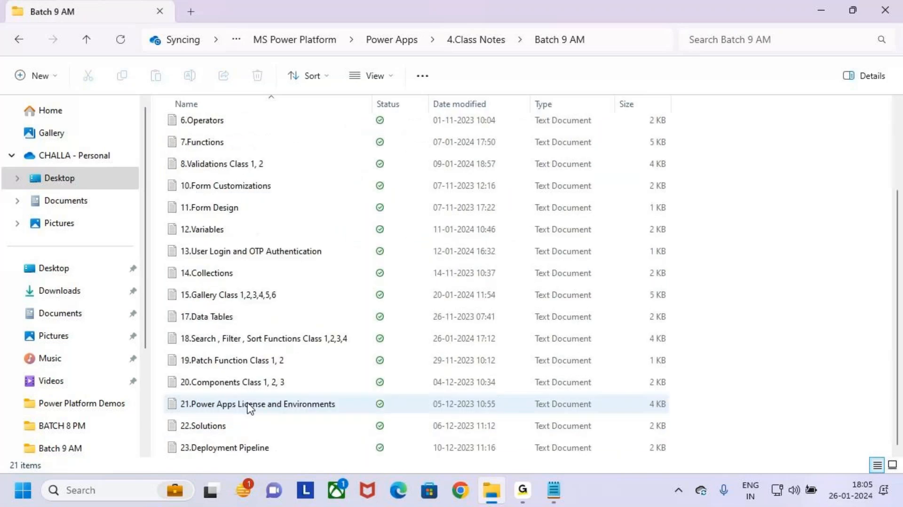
double_click(277, 339)
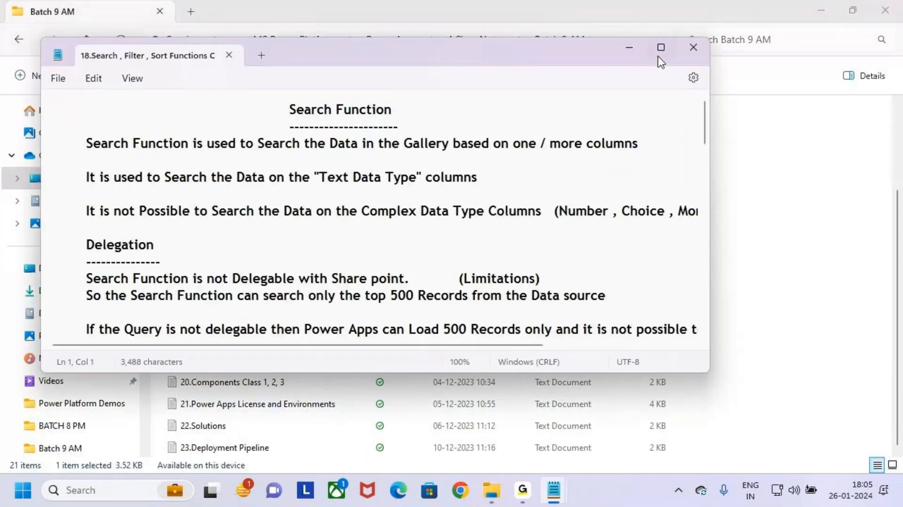
left_click(660, 47)
Copy the two topic lines under Class 4 near the end of the notes
scroll(242, 312, "down", 15)
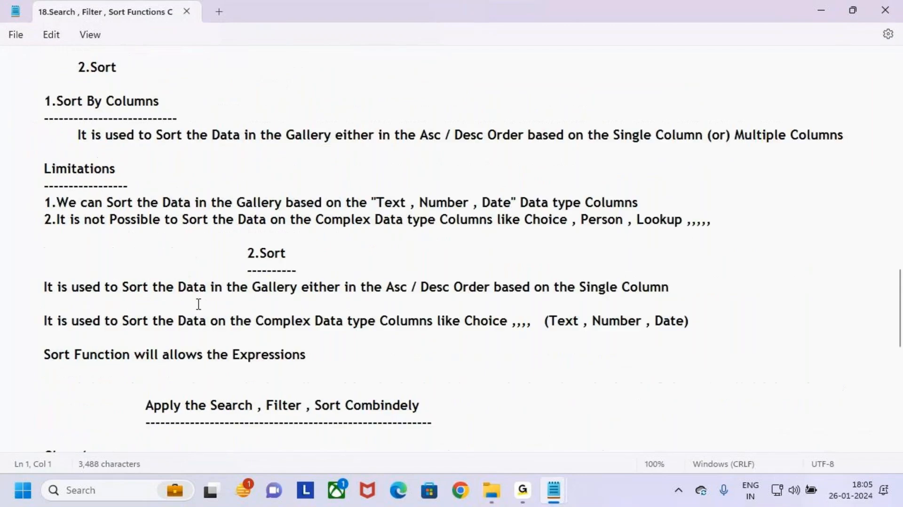
scroll(198, 304, "down", 5)
scroll(207, 290, "up", 2)
left_click(155, 383)
left_click(67, 363)
left_click(113, 378)
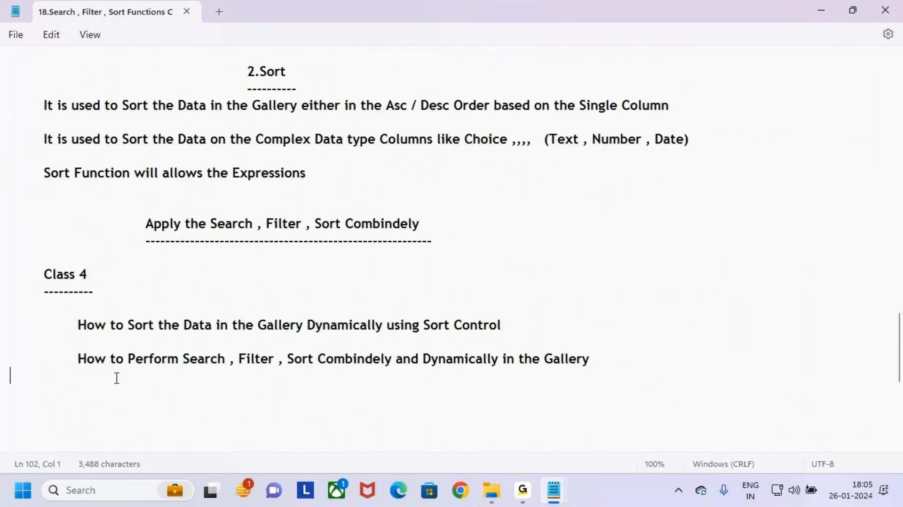
left_click_drag(116, 378, 15, 325)
key("ctrl+c")
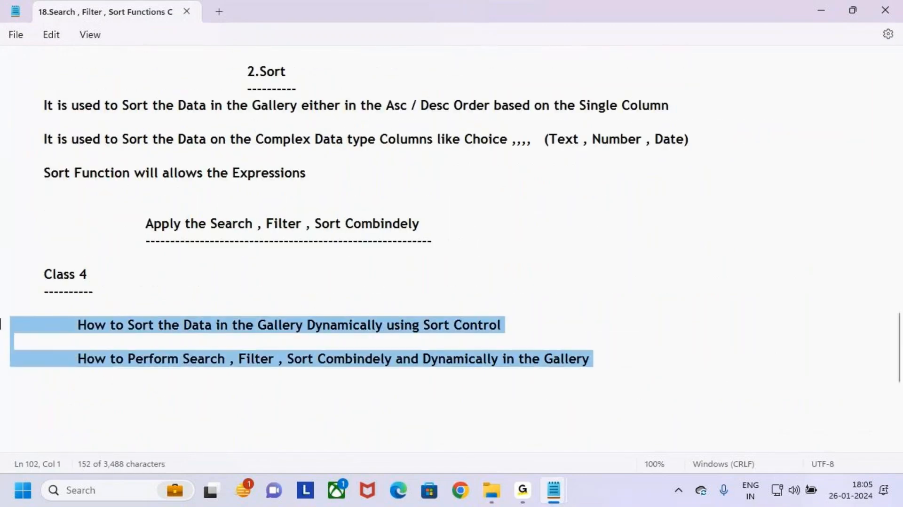
Paste the copied topics under the Class 4 heading in the "16.Search Function 1 , 2" notes
left_click(821, 11)
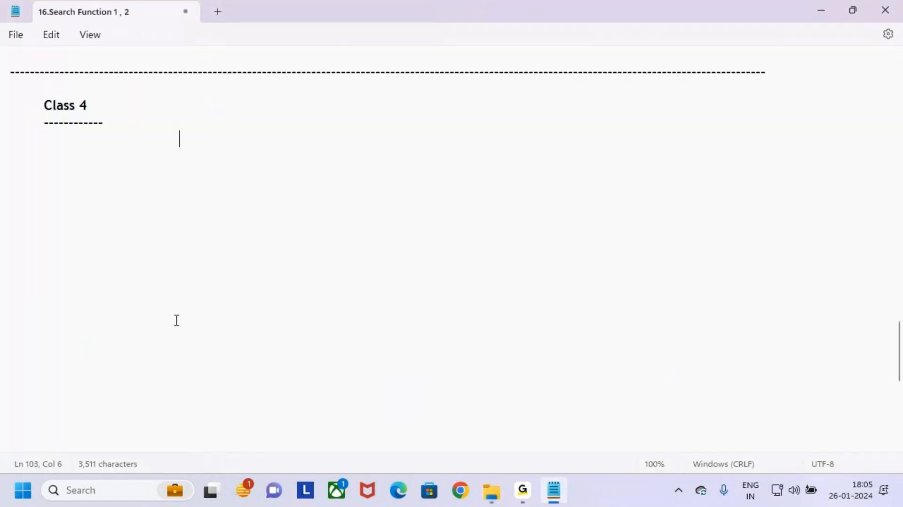
left_click(79, 161)
key("ctrl+v")
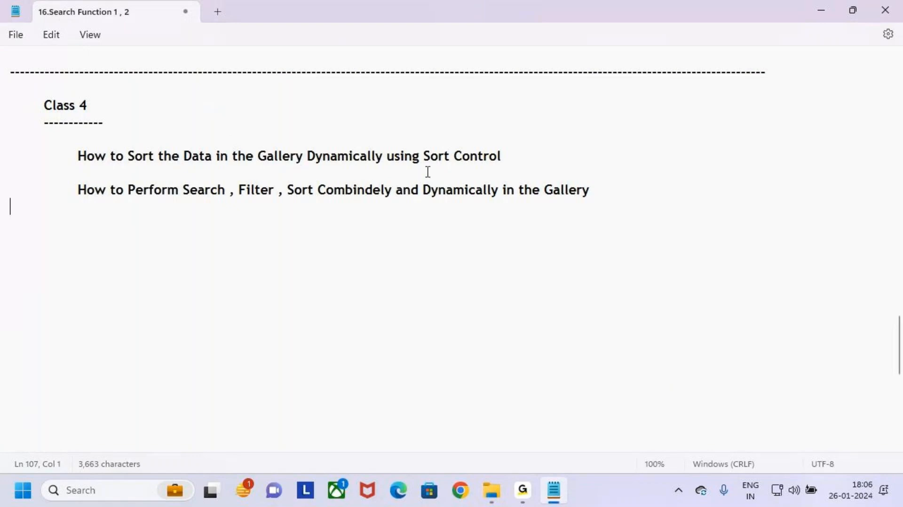
Go over both Class 4 topics, marking the dynamic sort wording and the combined Search, Filter, Sort line with temporary screen annotations
left_click_drag(76, 156, 413, 160)
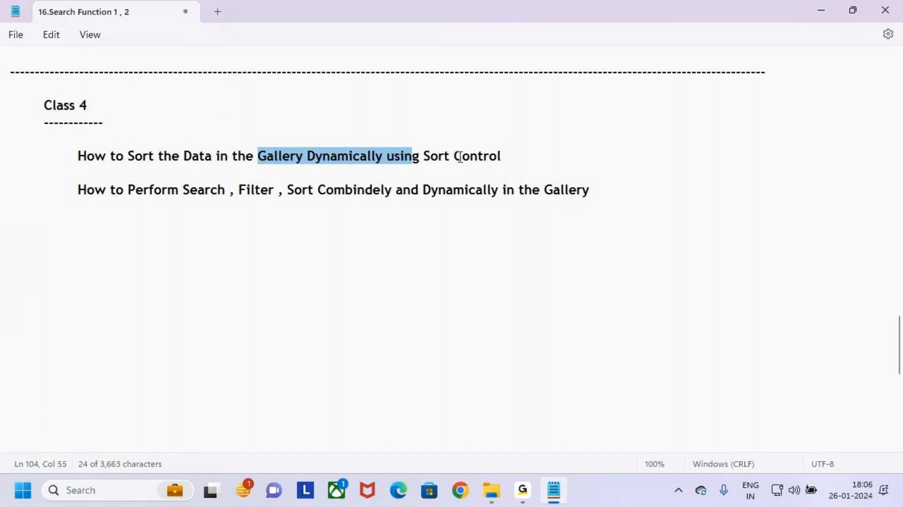
double_click(459, 157)
left_click_drag(423, 157, 451, 156)
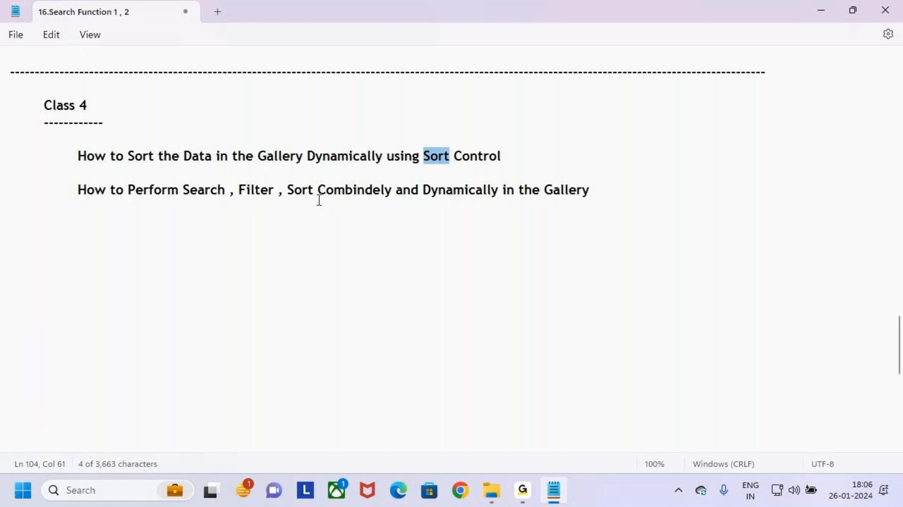
key("ctrl+2")
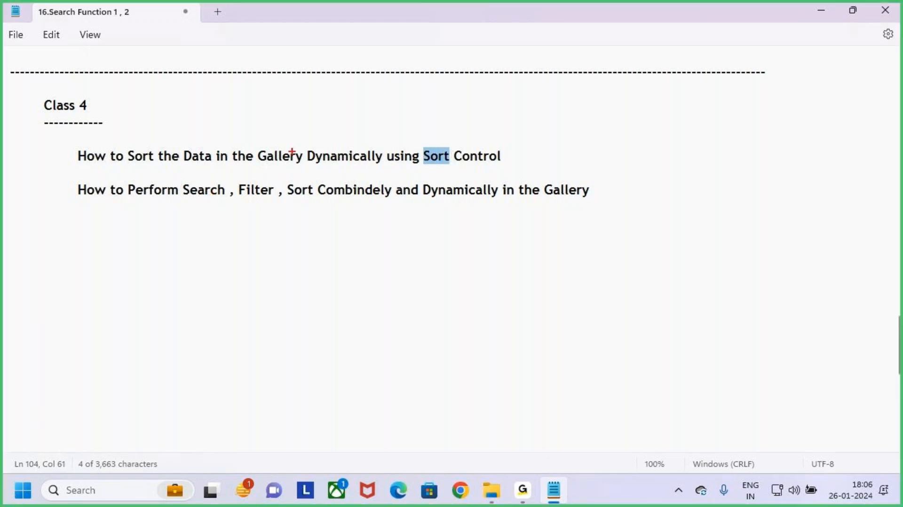
left_click_drag(271, 169, 372, 168)
mouse_move(68, 178)
left_mouse_down()
mouse_move(160, 199)
mouse_move(614, 205)
left_mouse_up()
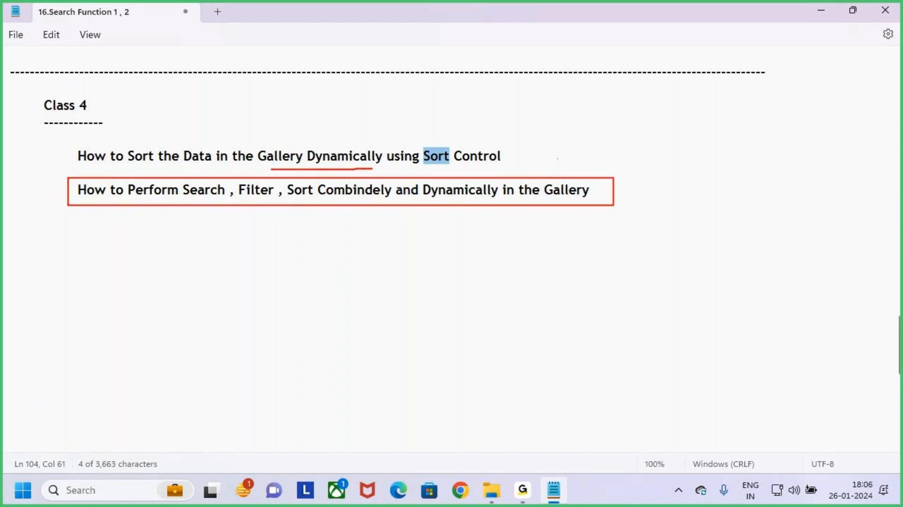
left_click_drag(555, 167, 544, 186)
left_click_drag(351, 200, 350, 227)
left_click_drag(244, 200, 347, 201)
mouse_move(431, 208)
left_mouse_down()
mouse_move(506, 214)
mouse_move(433, 175)
mouse_move(435, 211)
left_mouse_up()
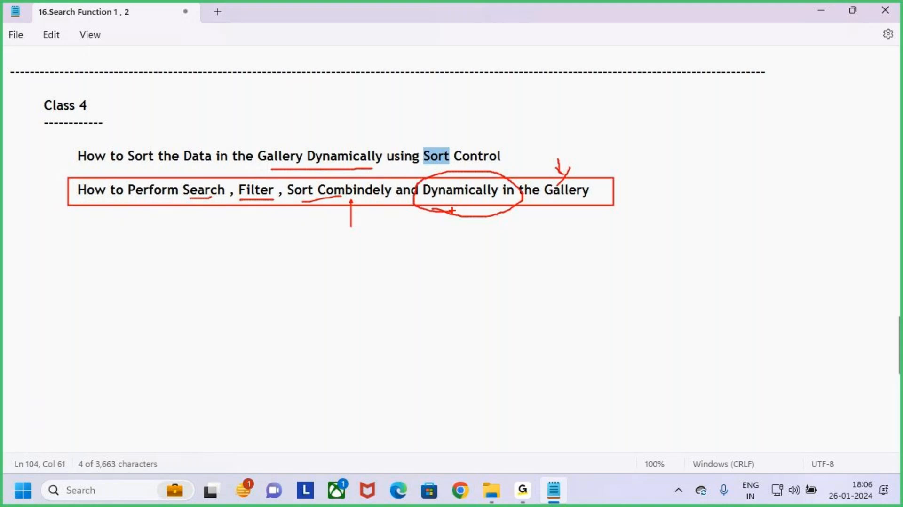
key("Escape")
Box the "How to Sort the Data in the Gallery Dynamically using Sort Control" topic with temporary annotations and clear them
left_click(599, 182)
left_click_drag(607, 190, 32, 161)
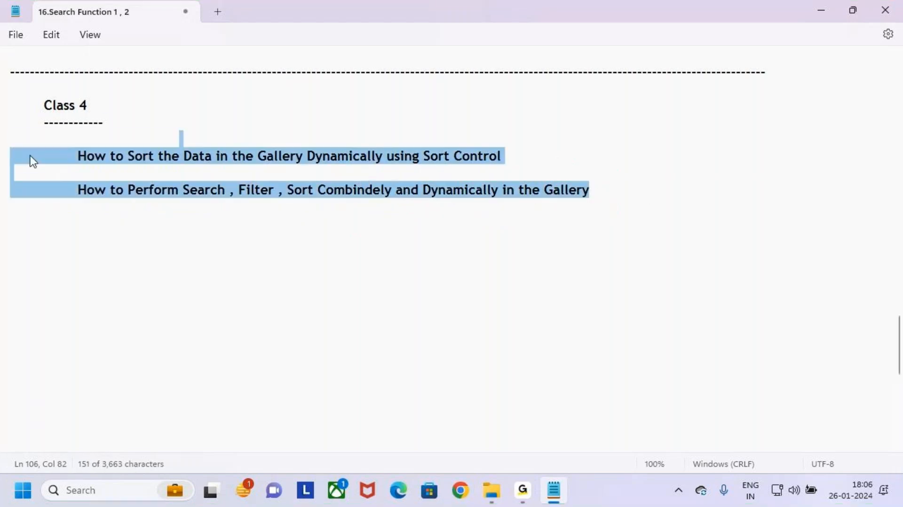
left_click(217, 223)
key("ctrl+2")
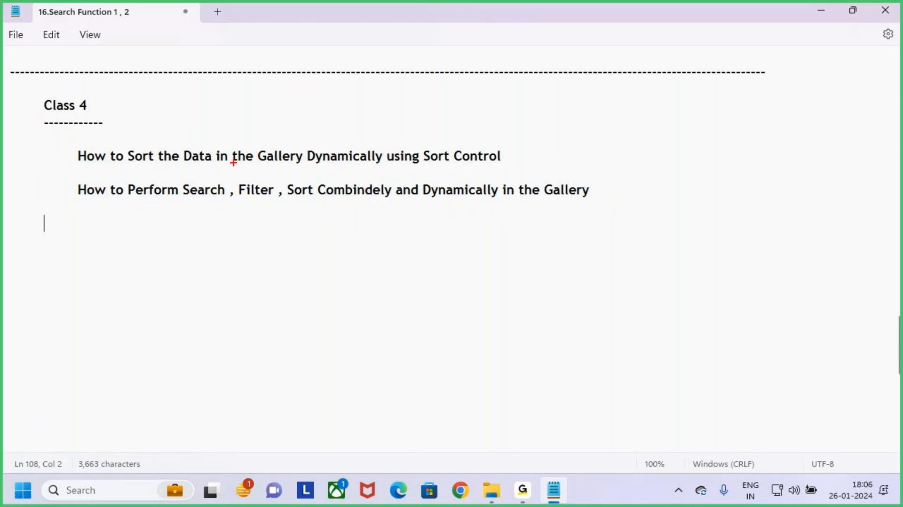
mouse_move(64, 143)
left_mouse_down()
mouse_move(143, 168)
mouse_move(530, 168)
left_mouse_up()
left_click_drag(346, 112, 345, 156)
left_click_drag(439, 131, 439, 151)
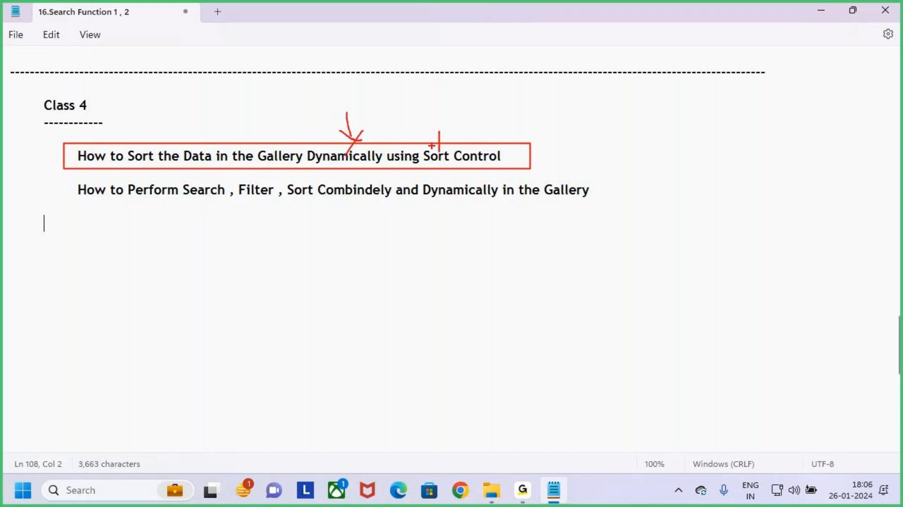
key("Escape")
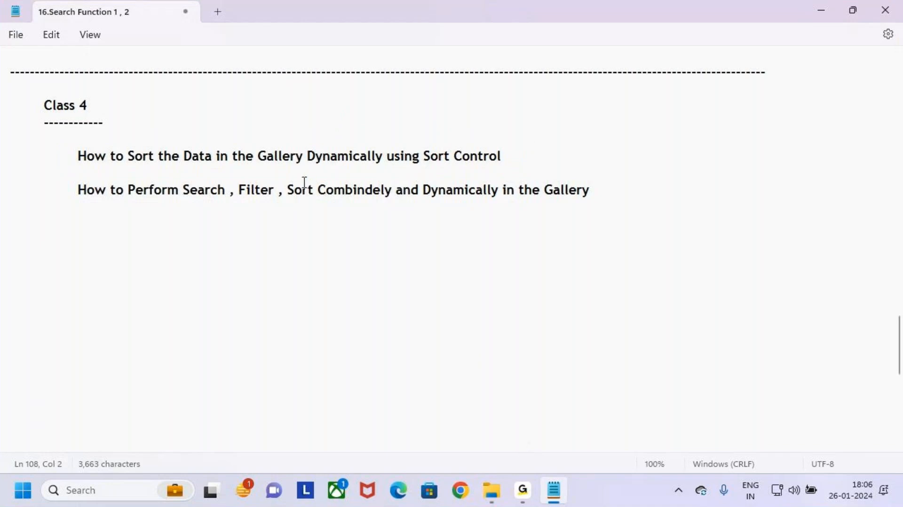
Switch to Chrome and load the Power Apps home page at make.powerapps.com
left_click(462, 494)
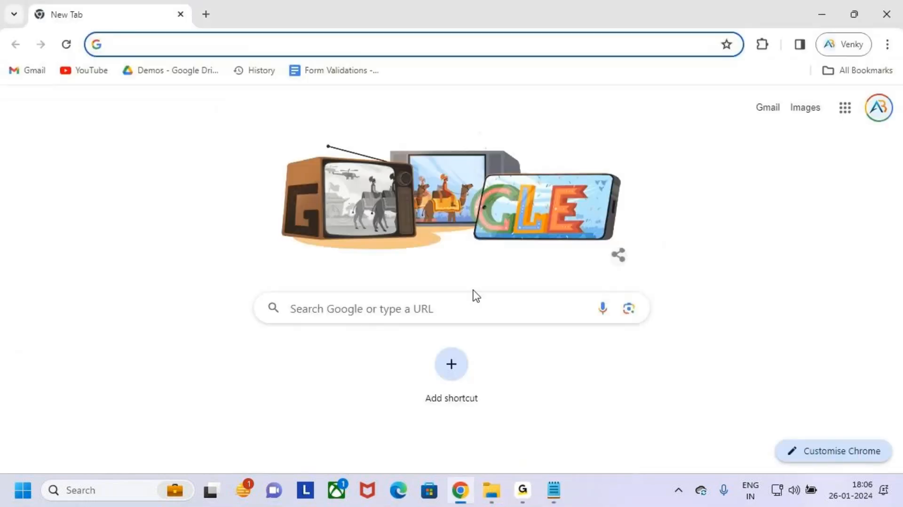
left_click(332, 41)
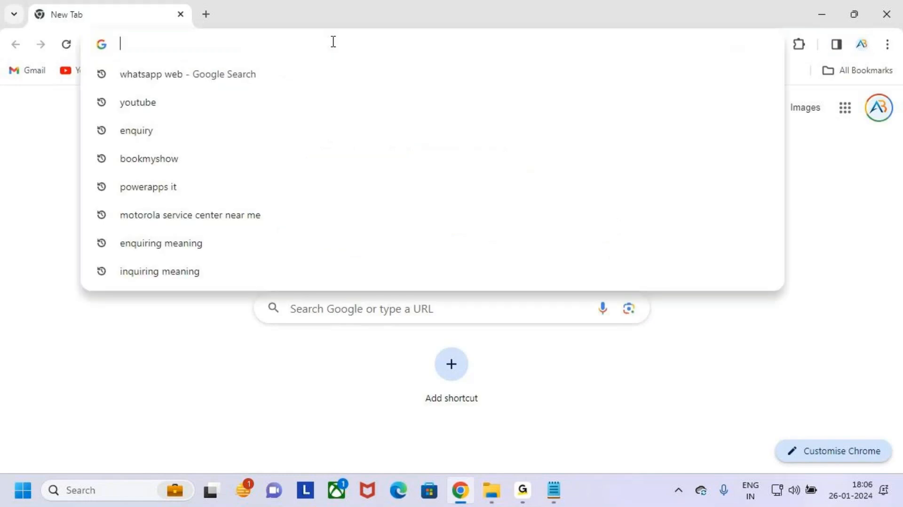
type("make")
key("Return")
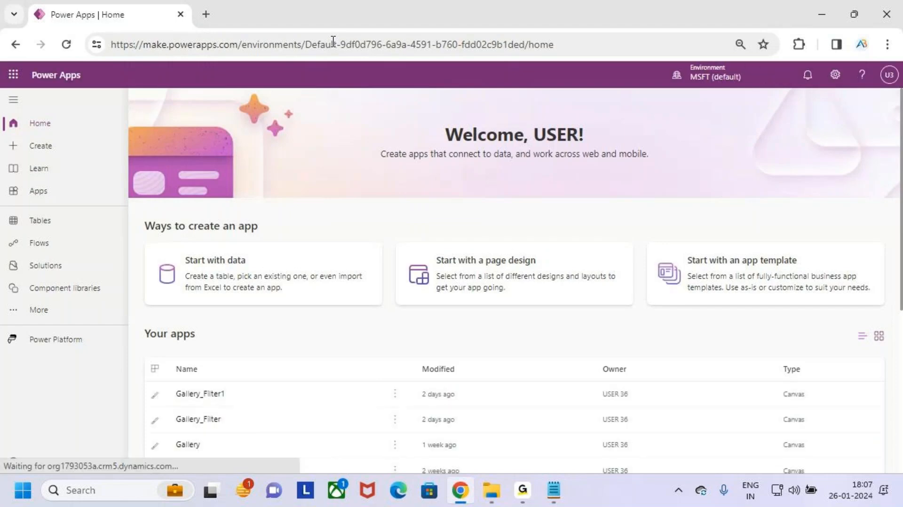
Open the Gallery_Filter canvas app for editing from the list of apps
scroll(197, 324, "down", 2)
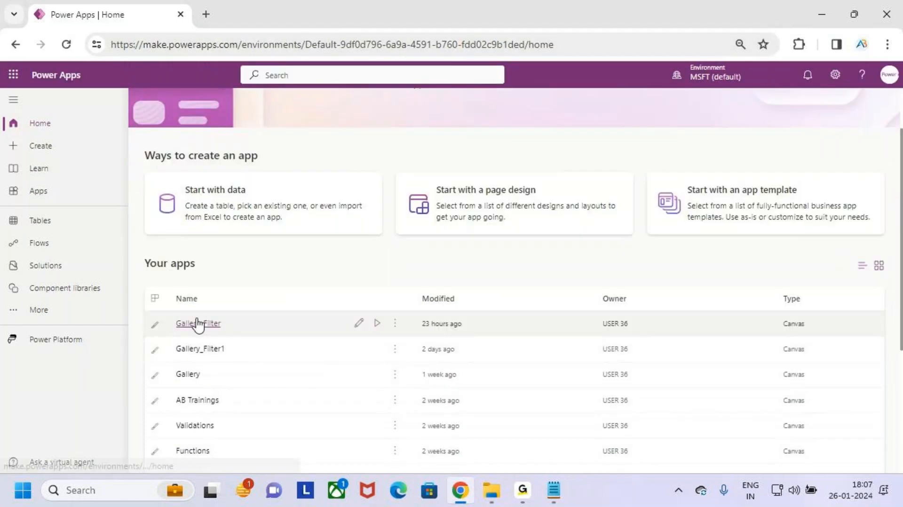
left_click(359, 324)
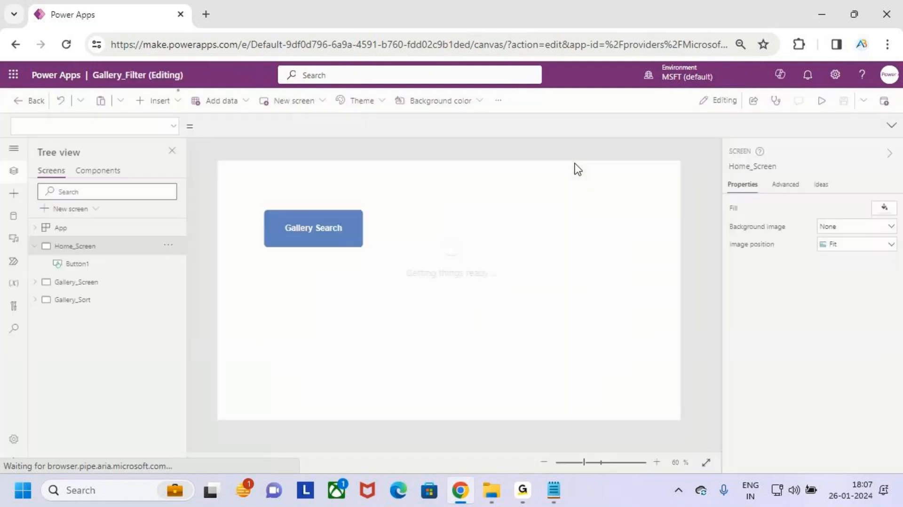
left_click(557, 343)
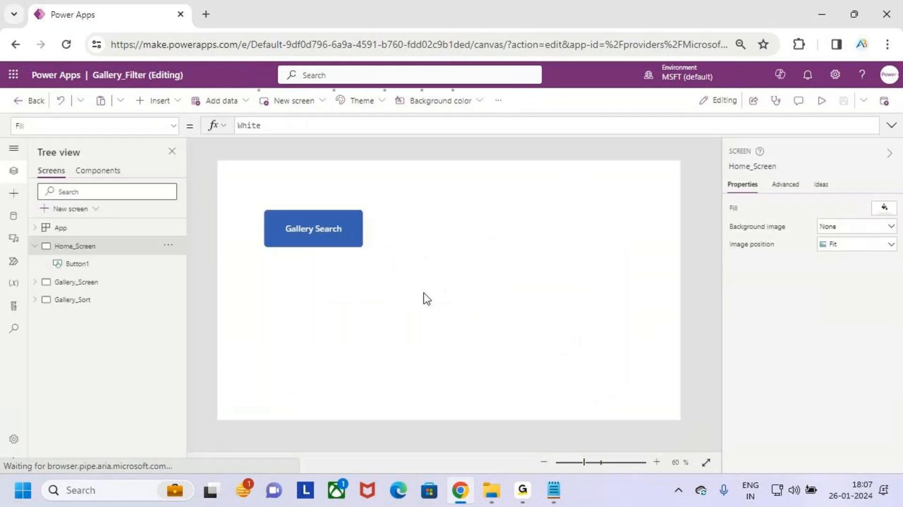
Preview the app, follow Gallery Search to the Gallery Filter screen, and return to editing that screen
left_click(823, 104)
left_click(288, 205)
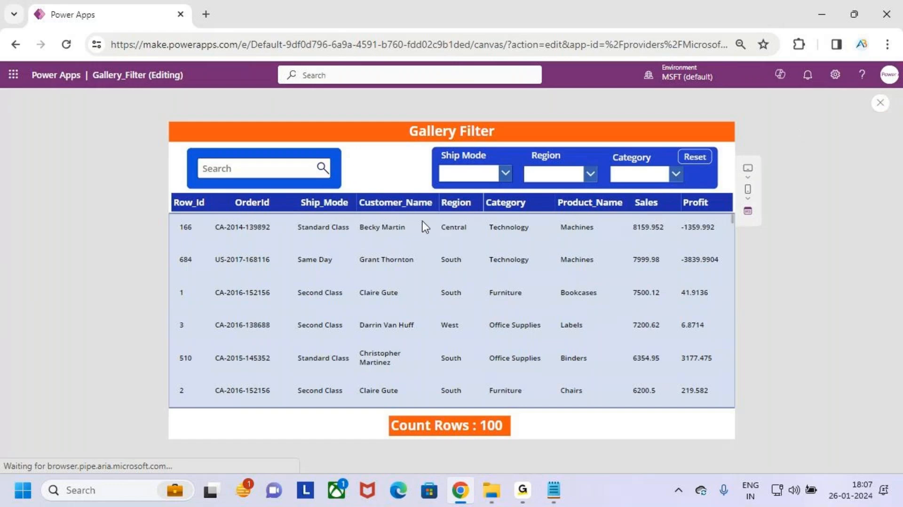
key("ctrl+2")
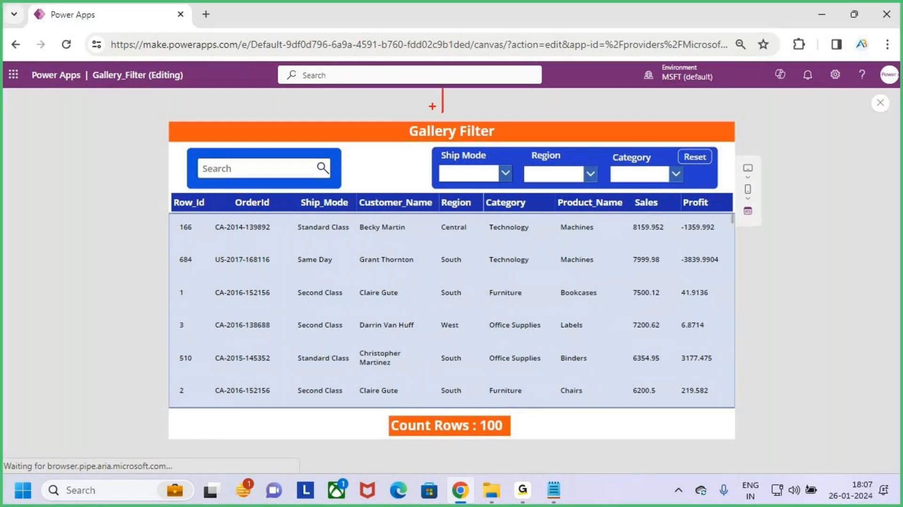
left_click_drag(432, 106, 446, 125)
key("Escape")
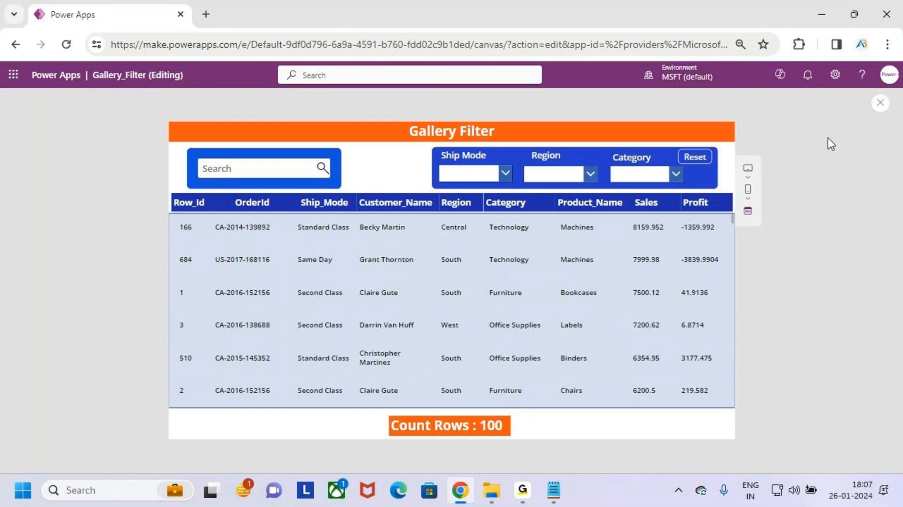
left_click(880, 103)
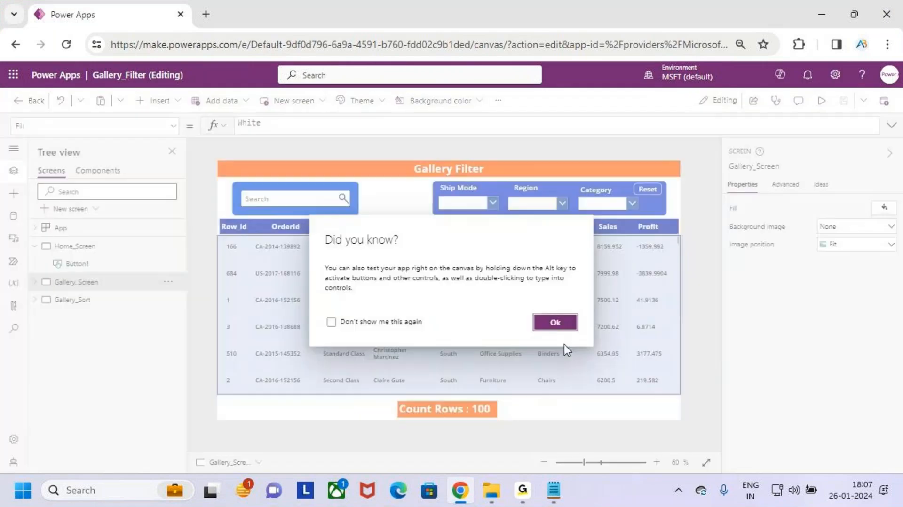
left_click(555, 322)
Expand the gallery's Items formula, temporarily box its Sort call, search conditions, dropdown filter conditions and Sales descending arguments, and clear the marks
left_click(891, 125)
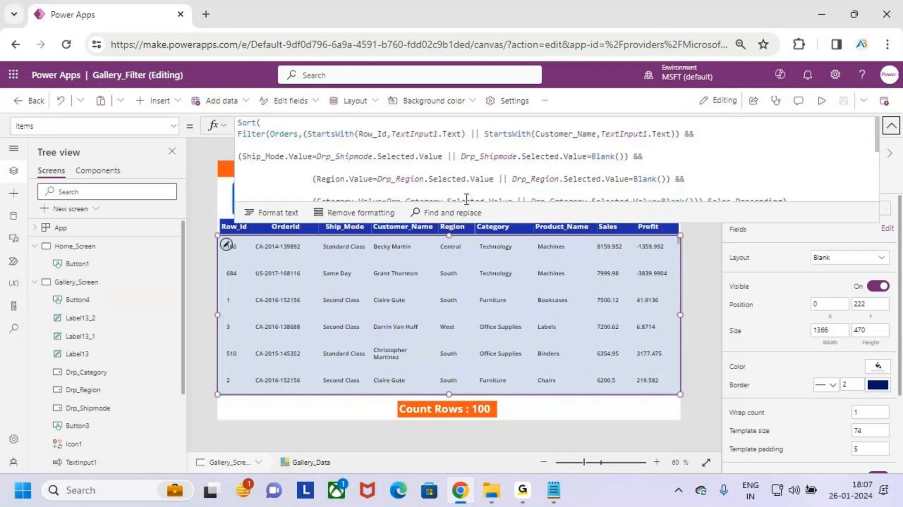
left_click_drag(467, 219, 463, 346)
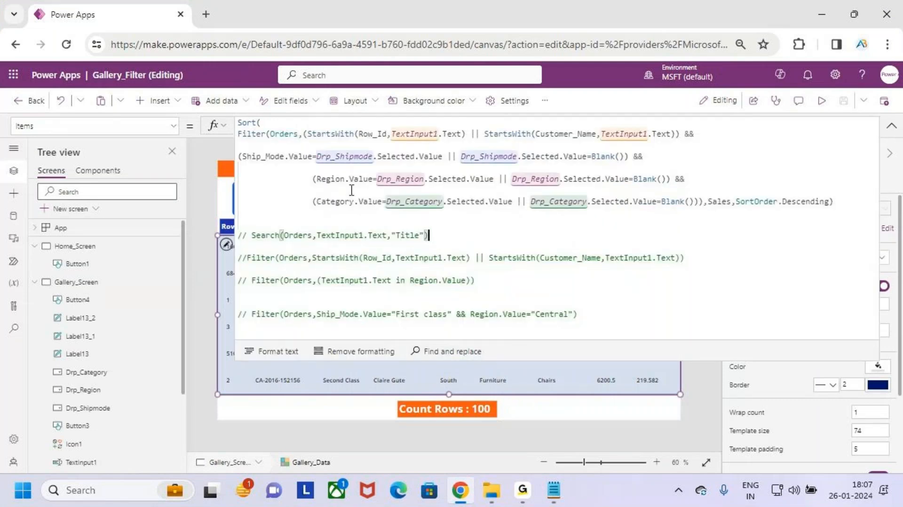
left_click_drag(233, 115, 270, 129)
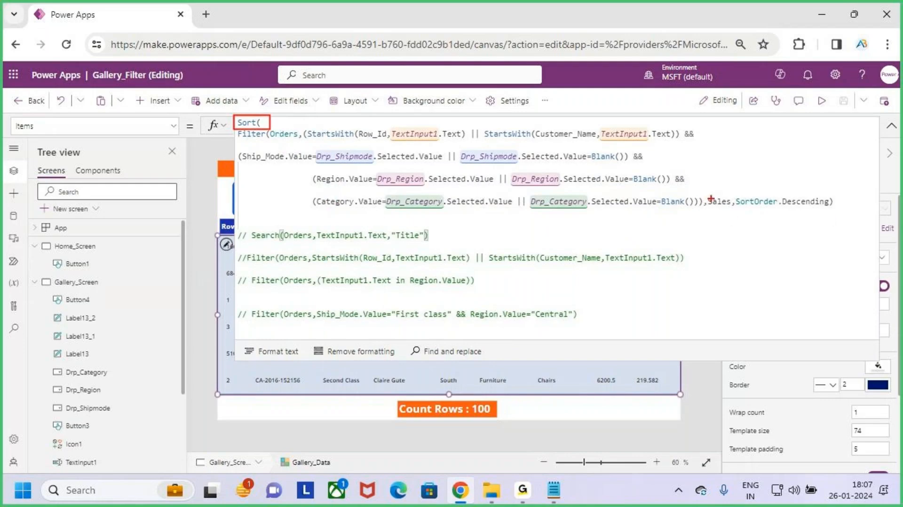
left_click_drag(711, 199, 842, 211)
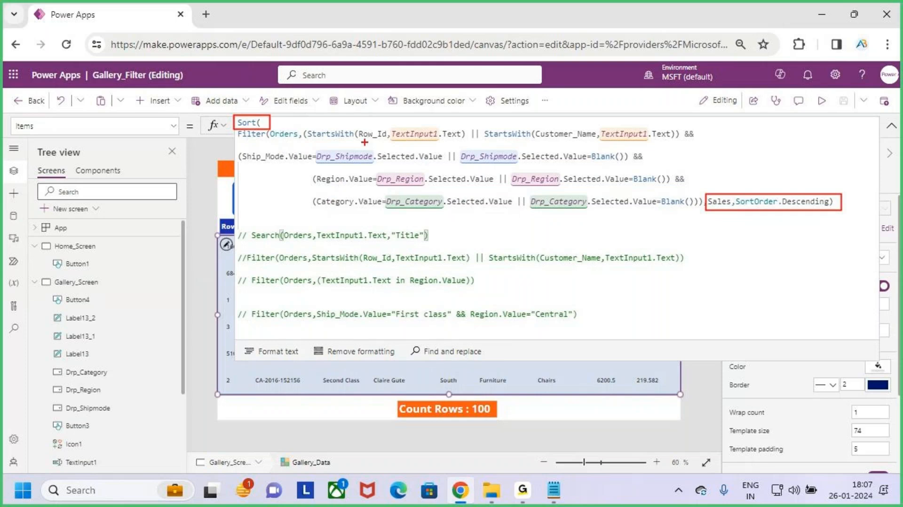
mouse_move(274, 123)
left_mouse_down()
mouse_move(695, 143)
mouse_move(688, 142)
left_mouse_up()
left_click_drag(514, 102, 514, 125)
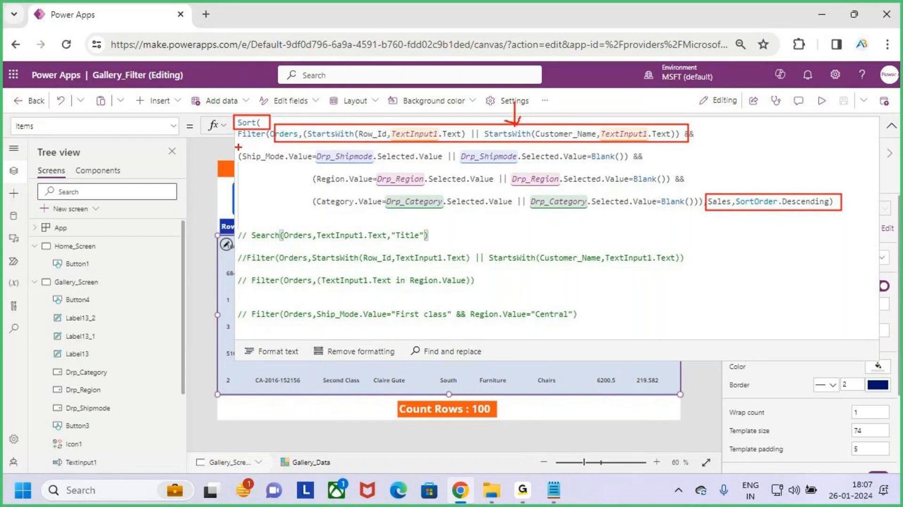
mouse_move(238, 147)
left_mouse_down()
mouse_move(346, 186)
mouse_move(705, 212)
left_mouse_up()
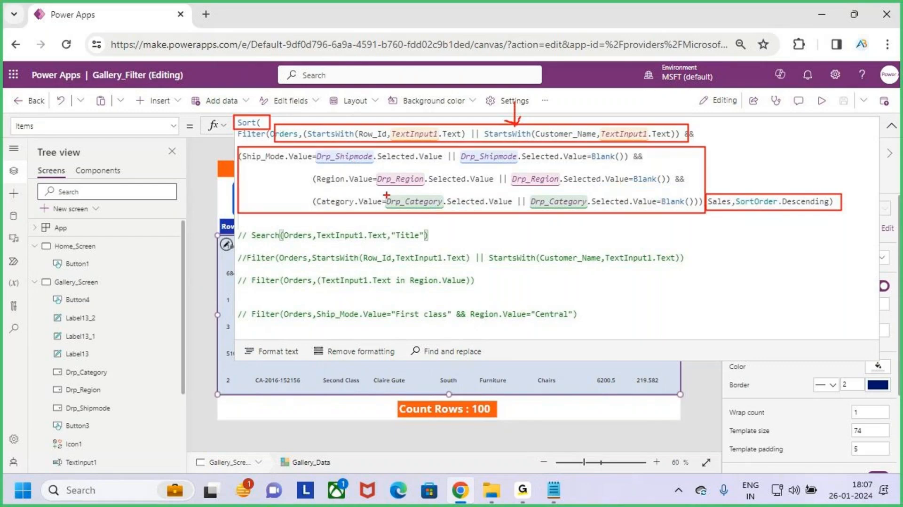
left_click_drag(381, 182, 415, 196)
key("Escape")
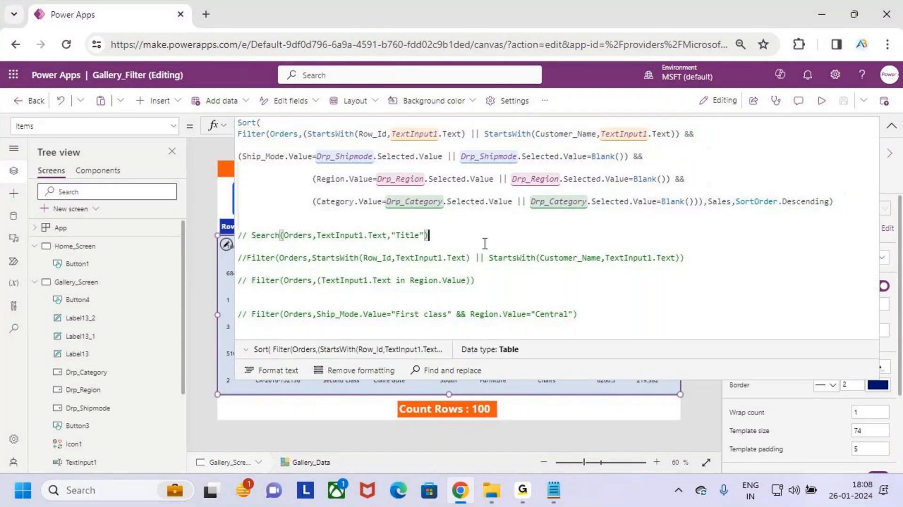
Mark the Items formula's search and filter conditions again, circle Sort, strike a line along the Sales sort arguments, and clear the annotations
left_click(407, 220)
key("ctrl+2")
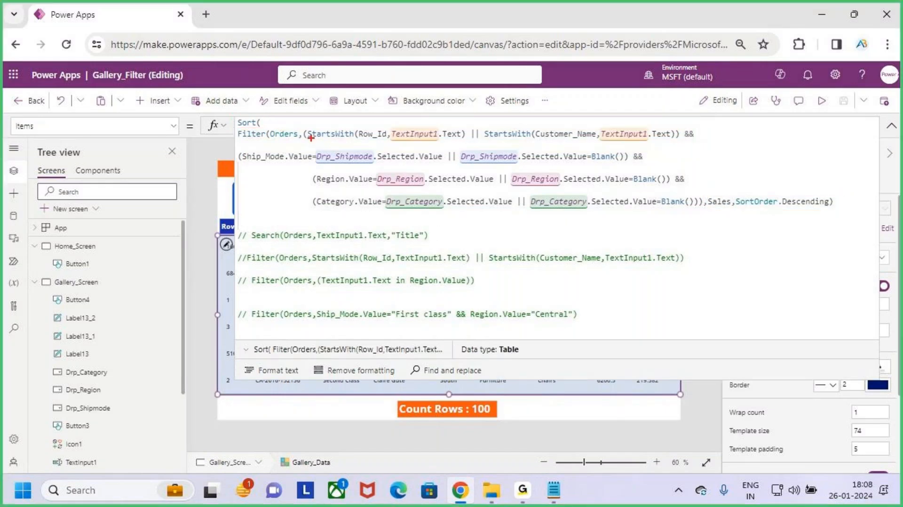
mouse_move(272, 130)
left_mouse_down()
mouse_move(643, 147)
mouse_move(700, 141)
left_mouse_up()
left_click_drag(232, 151, 706, 213)
mouse_move(242, 125)
left_mouse_down()
mouse_move(273, 119)
mouse_move(237, 123)
mouse_move(254, 128)
left_mouse_up()
left_click_drag(717, 214, 784, 193)
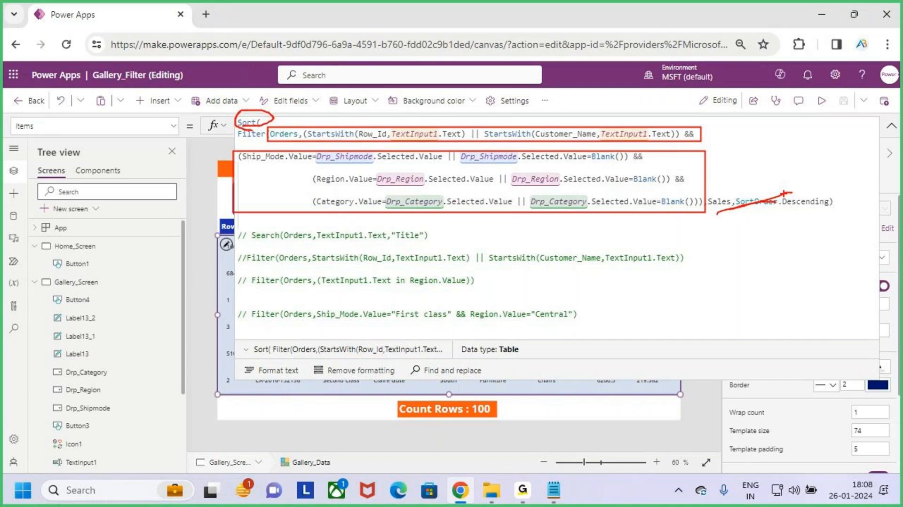
key("Escape")
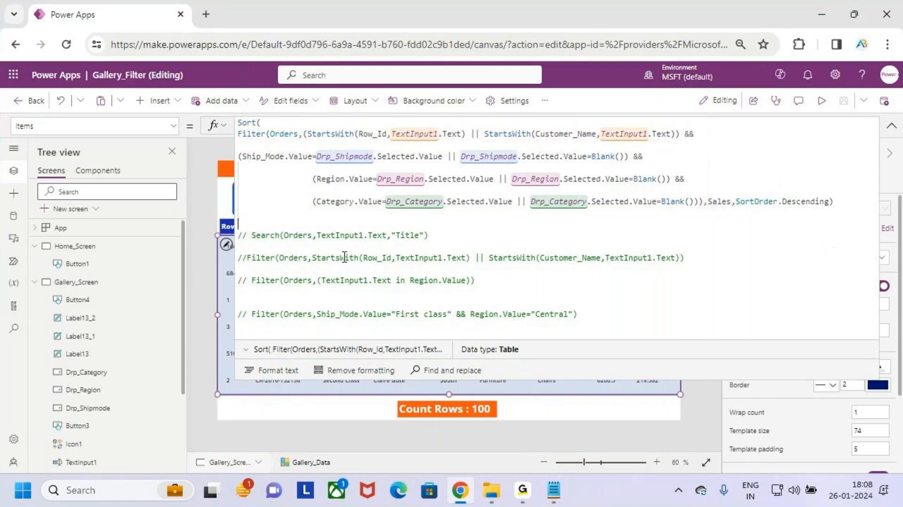
Preview the Gallery Filter screen, return to the gallery's Items formula, and underline its Sort call and Sales, SortOrder.Descending arguments
left_click(892, 125)
left_click(820, 100)
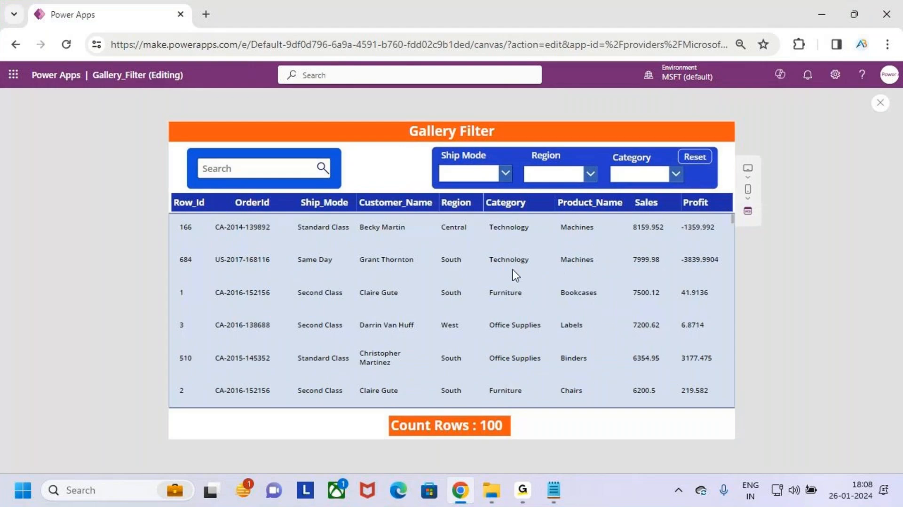
left_click(880, 102)
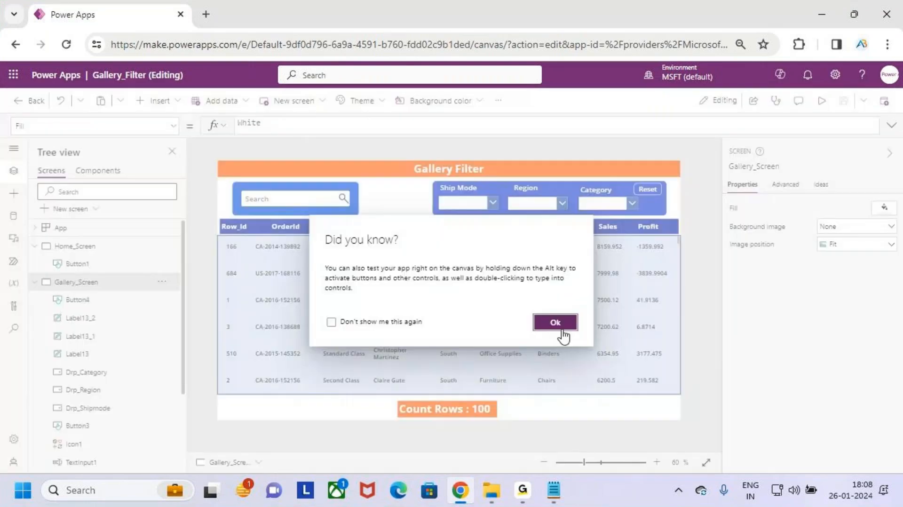
left_click(553, 322)
left_click(891, 126)
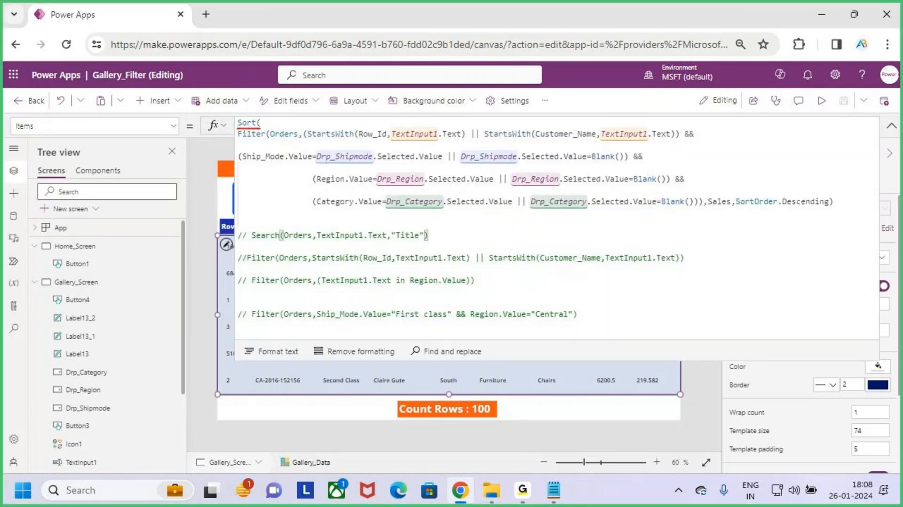
mouse_move(704, 194)
left_mouse_down()
mouse_move(728, 210)
mouse_move(822, 202)
left_mouse_up()
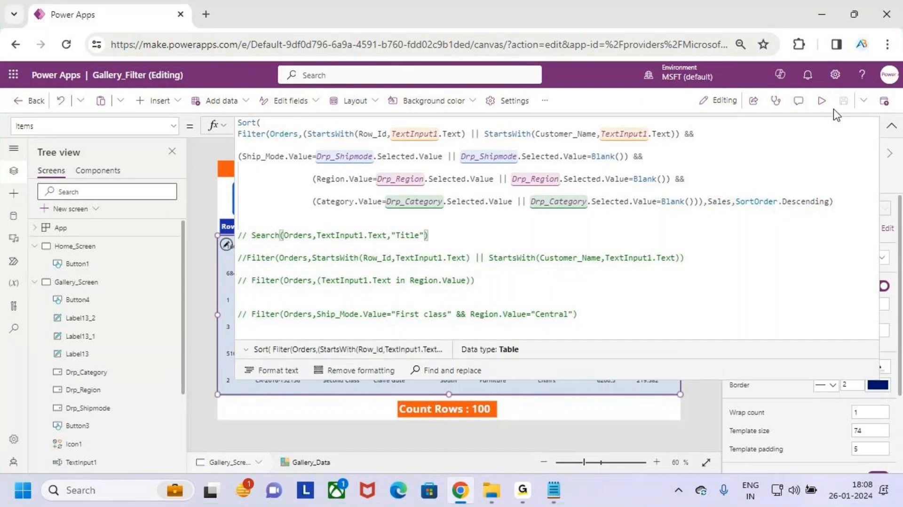
Preview the app, circle the Sales header, draw arrows down beside the Sales values, and clear the annotations
left_click(821, 100)
key("ctrl+2")
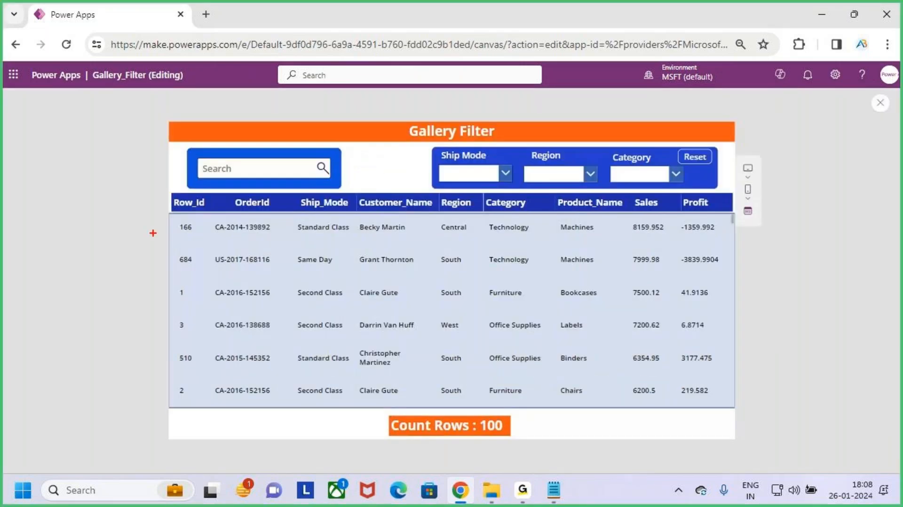
left_click_drag(640, 210, 675, 202)
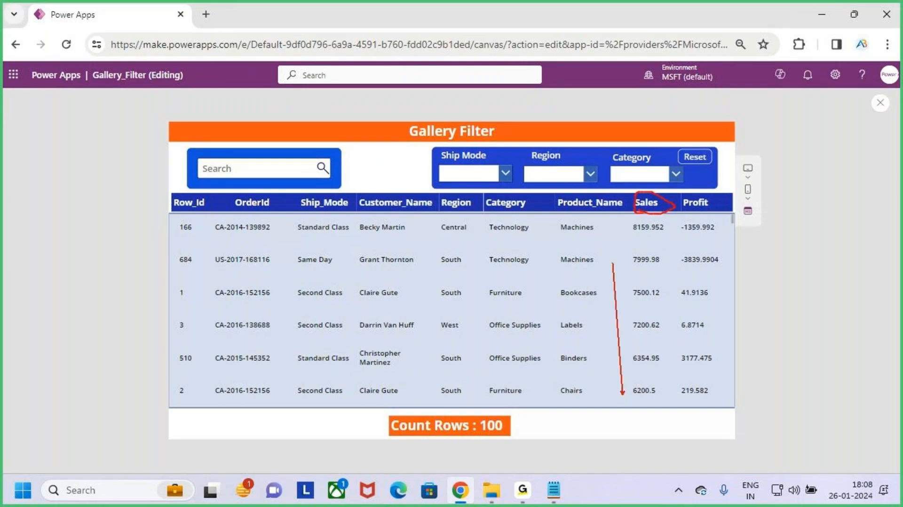
mouse_move(624, 226)
left_mouse_down()
mouse_move(622, 392)
mouse_move(623, 219)
left_mouse_up()
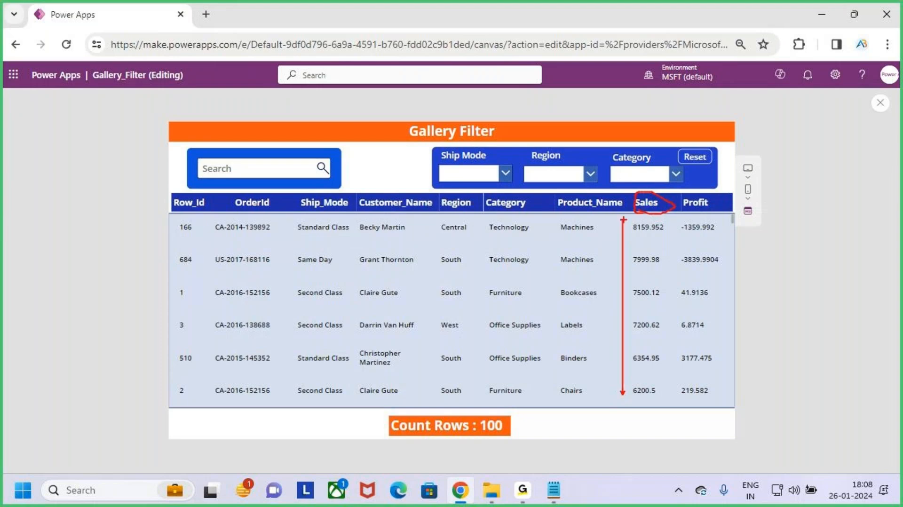
key("Escape")
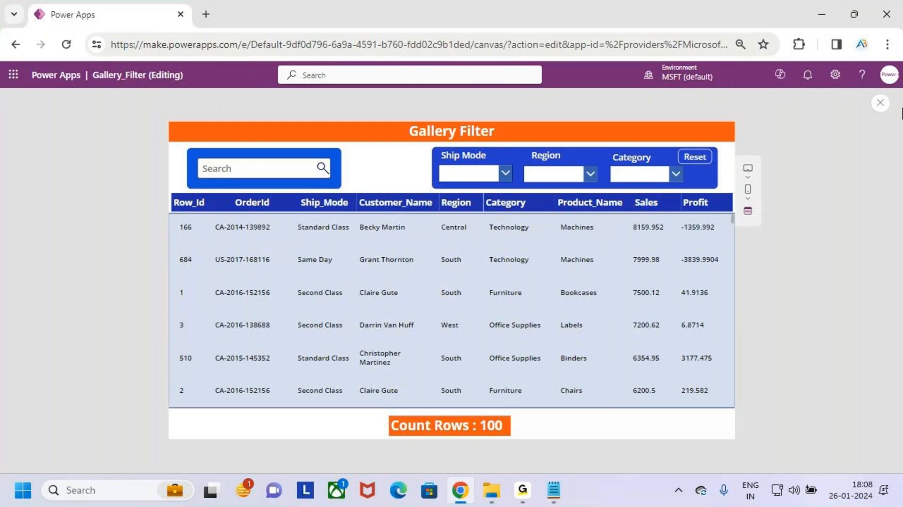
Box all visible gallery rows in the preview with an arrow along the Sales column, clear the marks, and return to editing
key("ctrl+2")
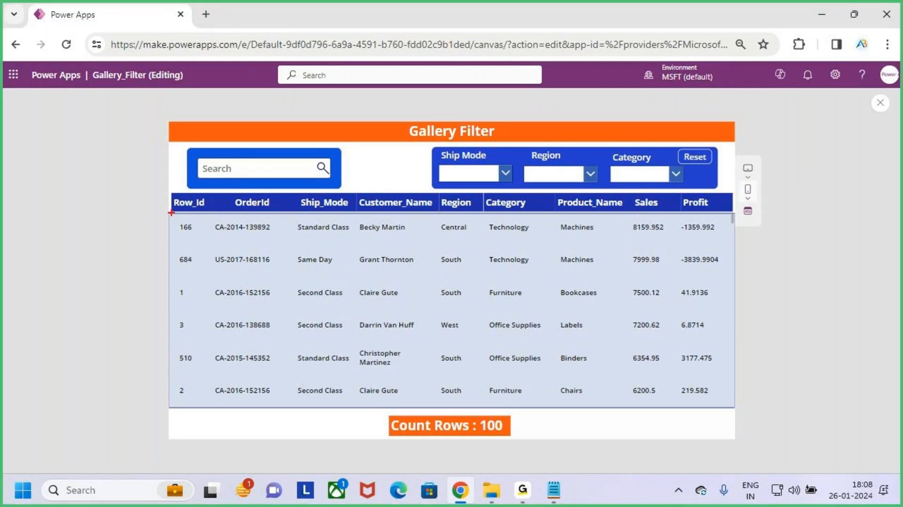
mouse_move(171, 213)
left_mouse_down()
mouse_move(659, 354)
mouse_move(703, 376)
mouse_move(734, 410)
left_mouse_up()
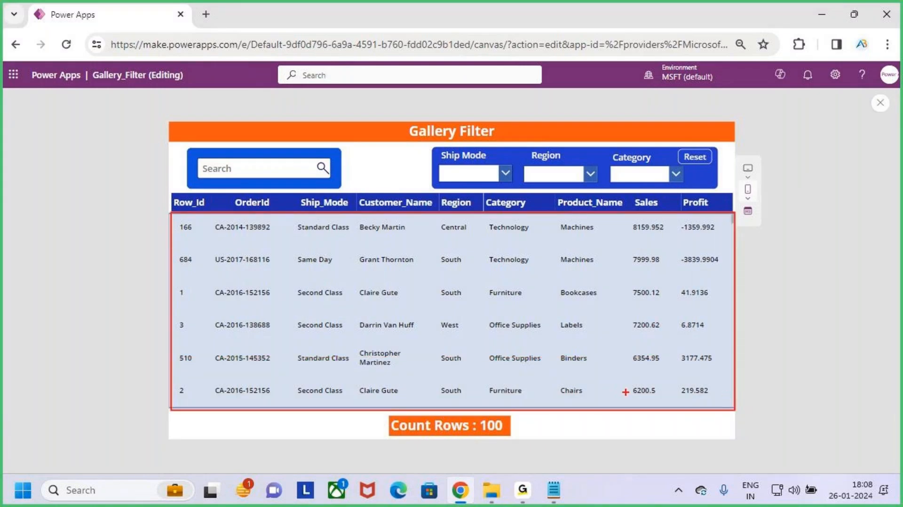
left_click_drag(625, 392, 625, 226)
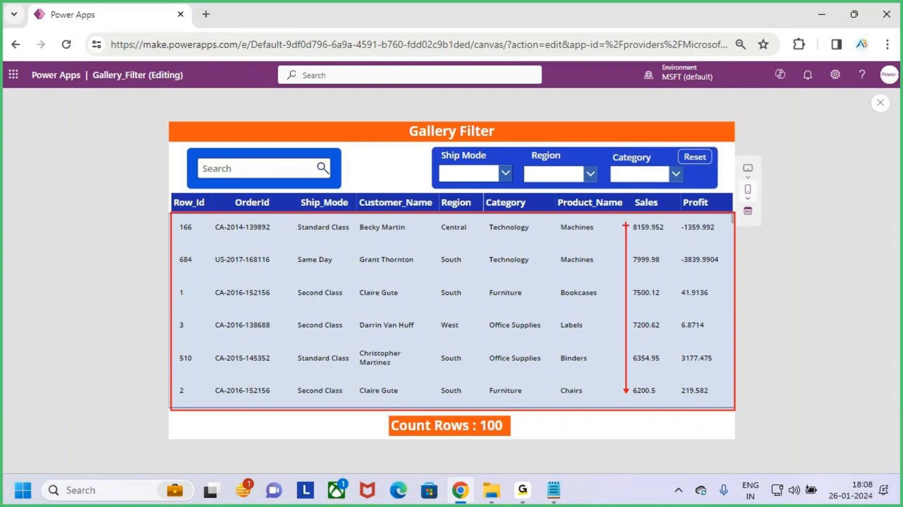
key("Escape")
left_click(880, 103)
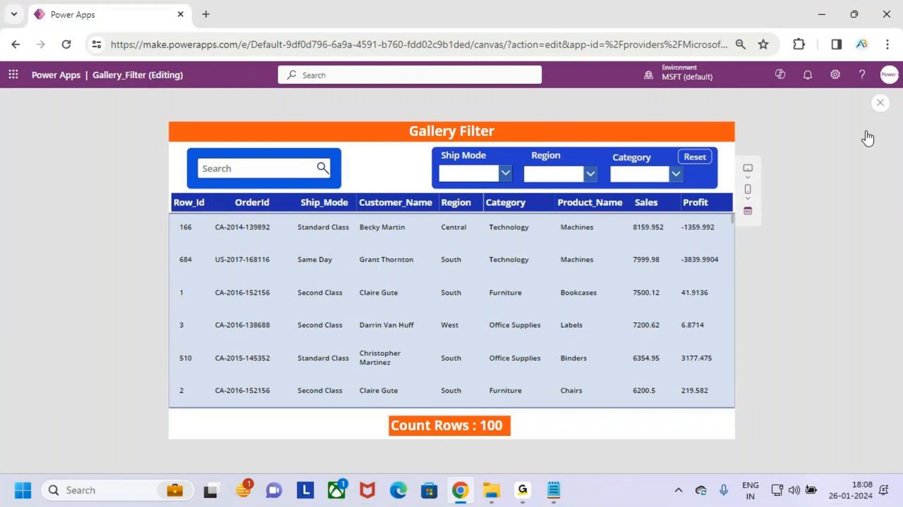
left_click(544, 329)
Select the Gallery_Data gallery, box its whole Sort and Filter formula, circle the Sales, SortOrder.Descending part, and clear the annotations
left_click(891, 125)
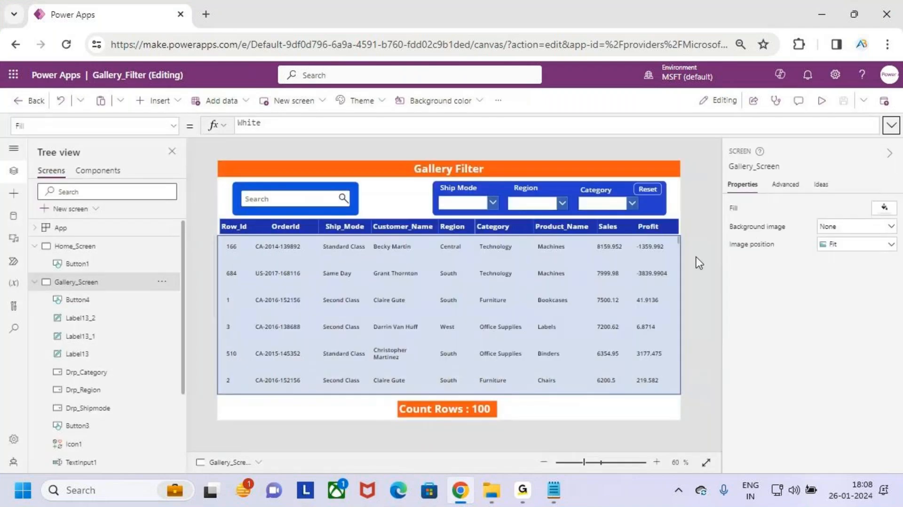
left_click(637, 294)
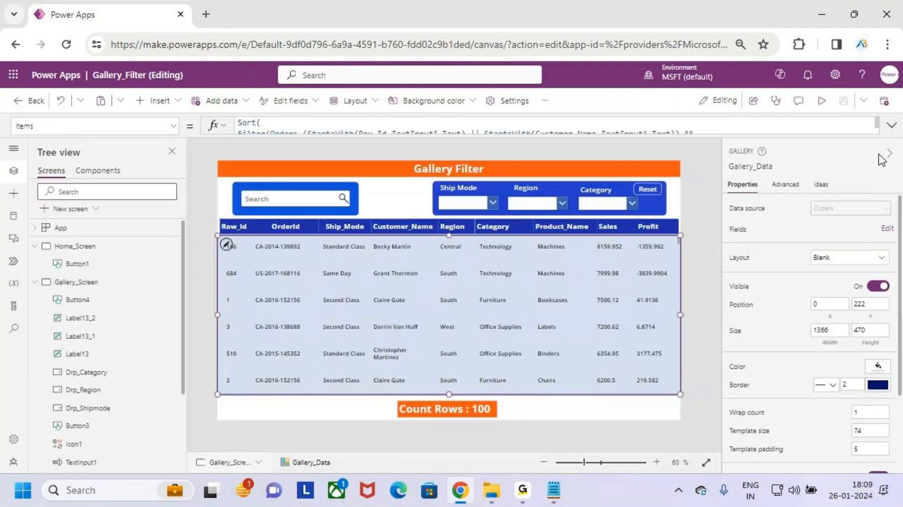
left_click(891, 126)
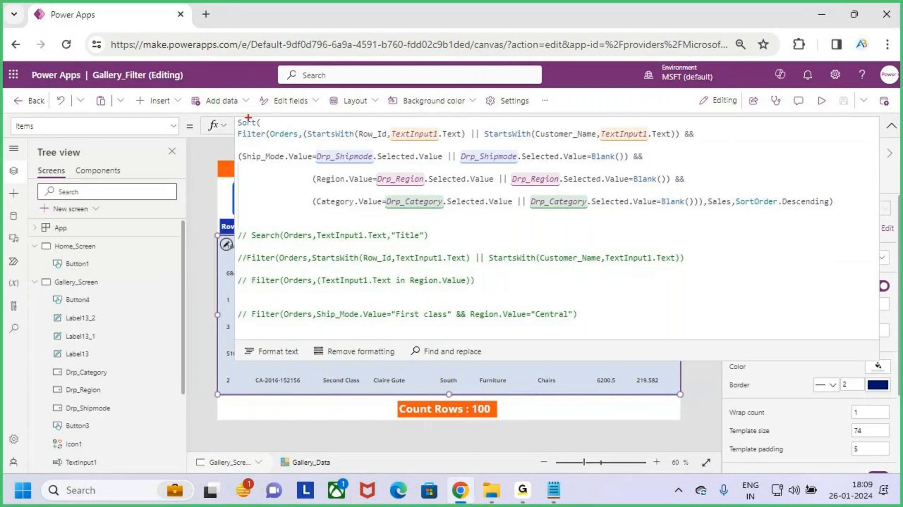
mouse_move(232, 113)
left_mouse_down()
mouse_move(603, 209)
mouse_move(846, 217)
left_mouse_up()
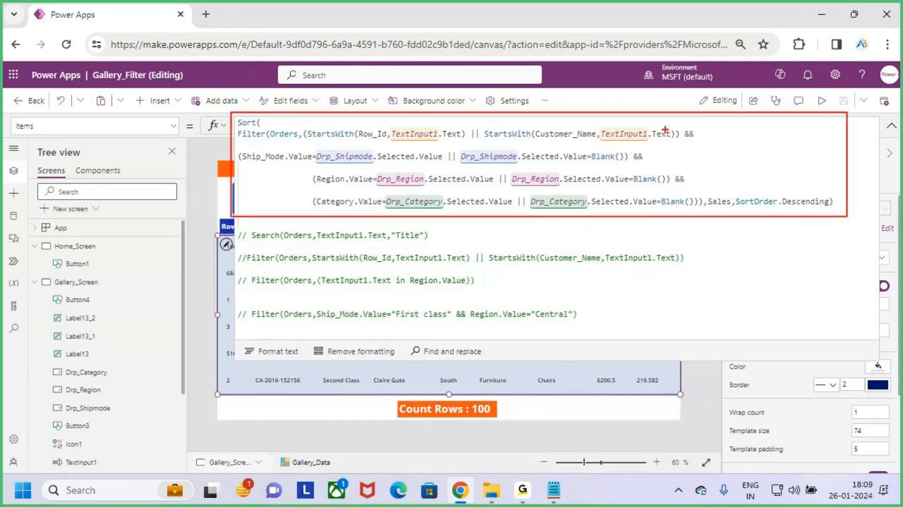
left_click_drag(545, 47, 562, 122)
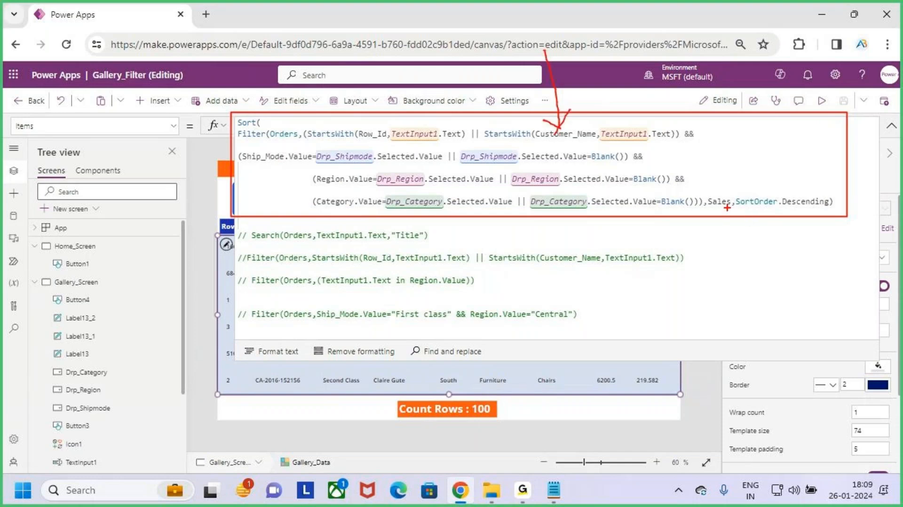
mouse_move(712, 209)
left_mouse_down()
mouse_move(821, 210)
mouse_move(731, 188)
mouse_move(704, 201)
mouse_move(727, 197)
mouse_move(725, 165)
left_mouse_up()
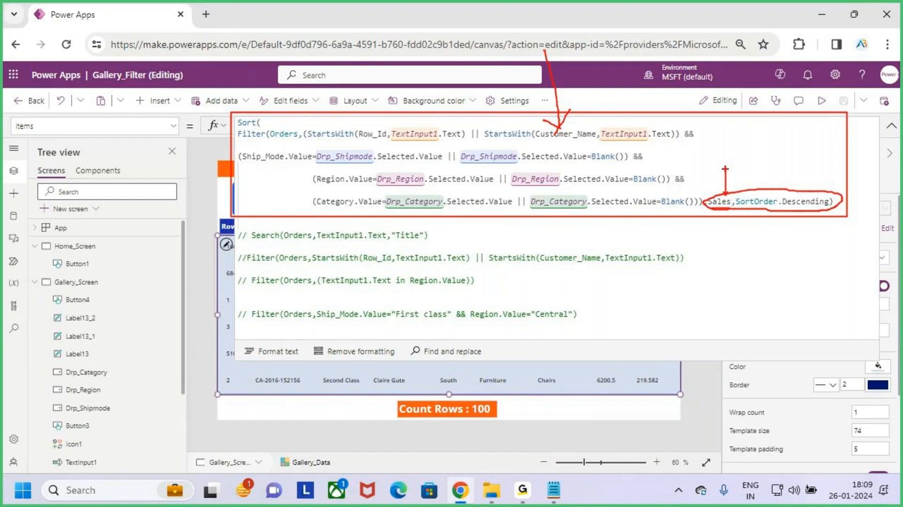
key("Escape")
left_click(783, 196)
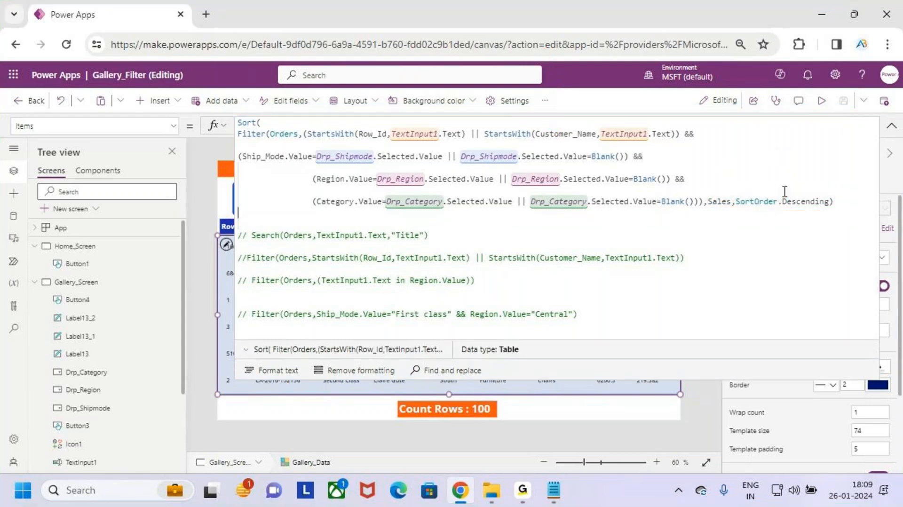
Collapse the Items formula, box the gallery on the canvas with a temporary annotation, and clear it
key("ctrl+2")
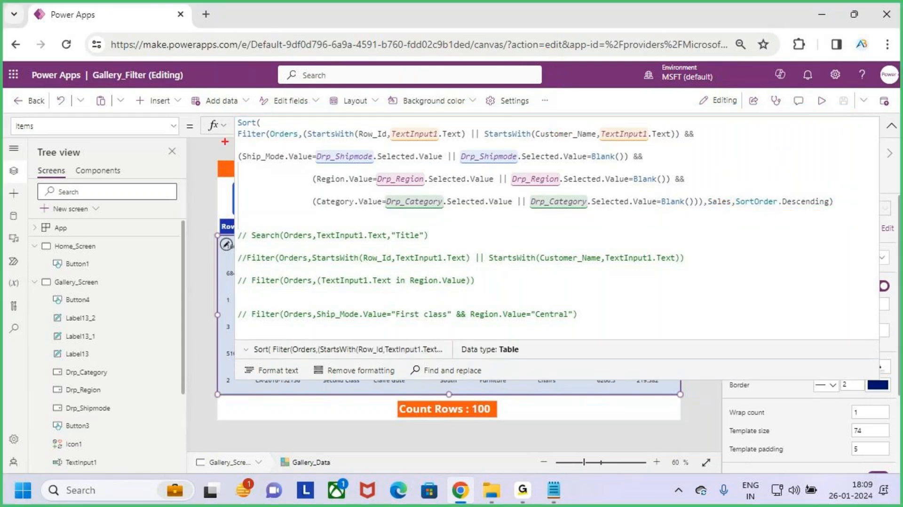
left_click(891, 126)
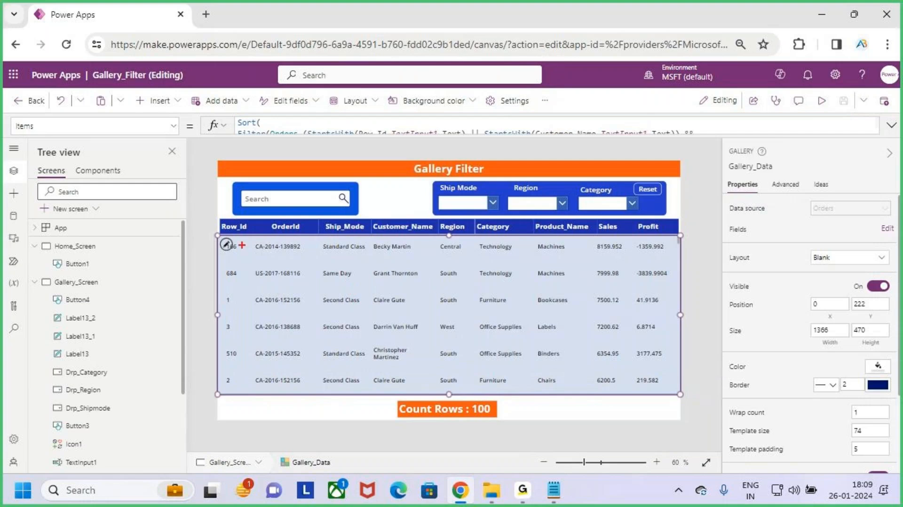
mouse_move(220, 235)
left_mouse_down()
mouse_move(665, 383)
mouse_move(673, 396)
left_mouse_up()
key("Escape")
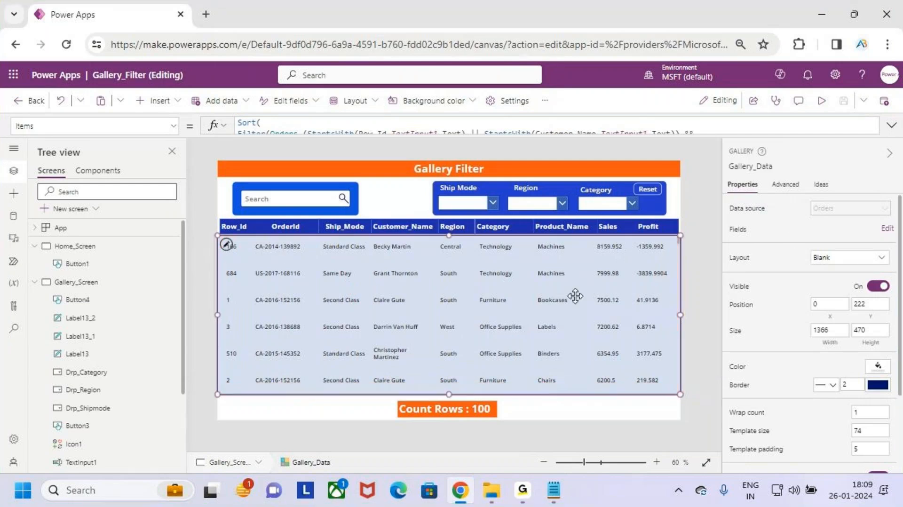
Circle the Sales, Profit and Customer_Name headers, draw arrows down to Customer_Name and Sales, and clear the annotations
key("ctrl+equal")
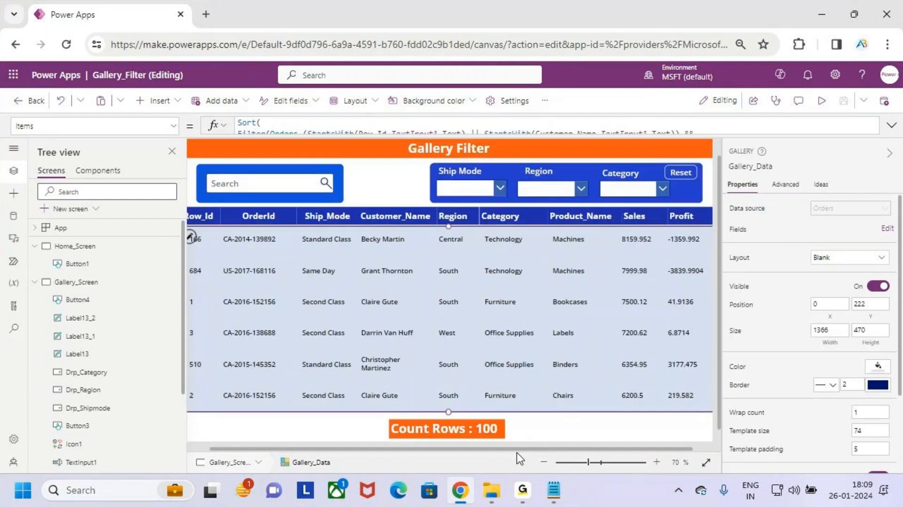
scroll(516, 453, "right", 2)
key("ctrl+2")
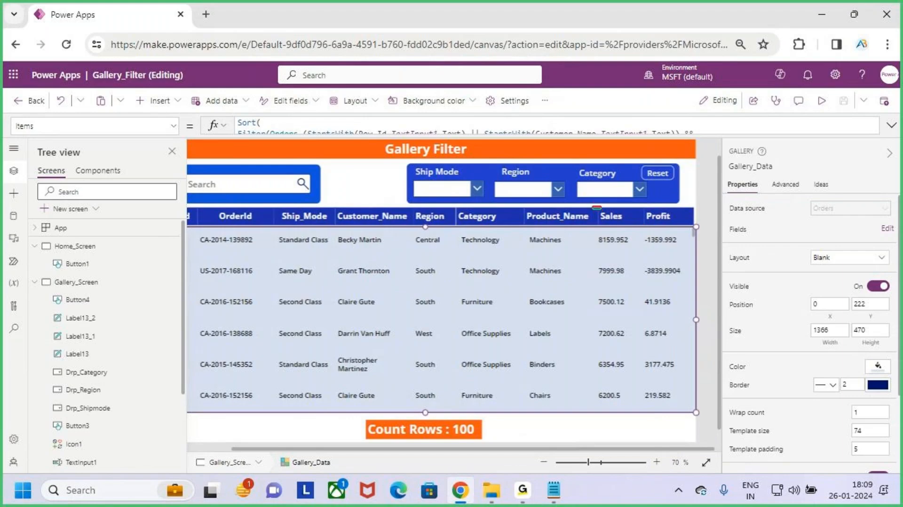
left_click_drag(596, 208, 648, 210)
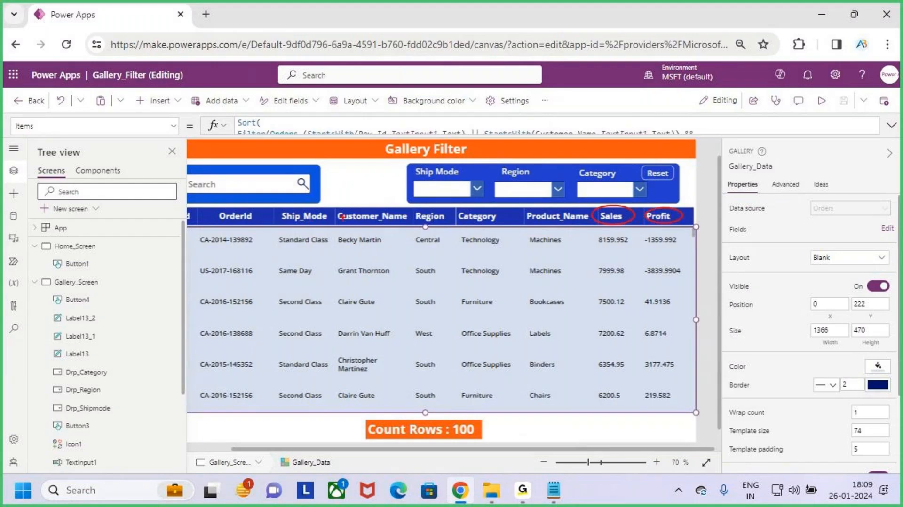
mouse_move(334, 212)
left_mouse_down()
mouse_move(376, 207)
mouse_move(405, 225)
mouse_move(348, 226)
mouse_move(335, 212)
left_mouse_up()
left_click_drag(373, 180, 374, 205)
mouse_move(363, 196)
left_mouse_down()
mouse_move(374, 204)
mouse_move(380, 197)
left_mouse_up()
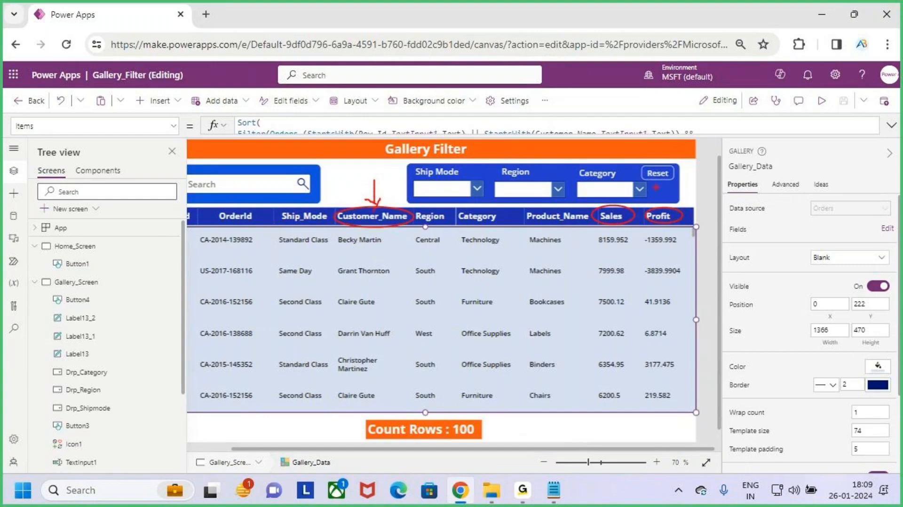
left_click_drag(619, 180, 618, 207)
key("Escape")
Expand the gallery's Items formula, highlight its Sales, SortOrder.Descending part, and collapse the formula again
left_click(891, 126)
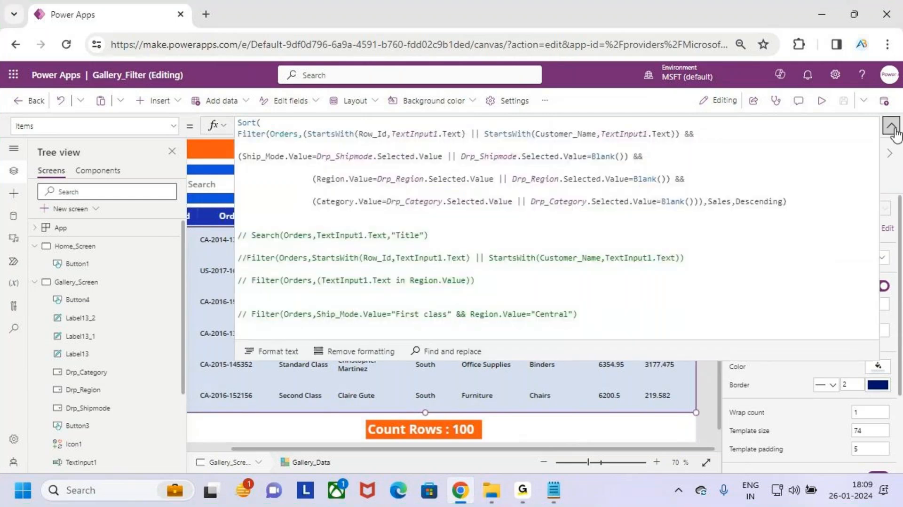
left_click(643, 202)
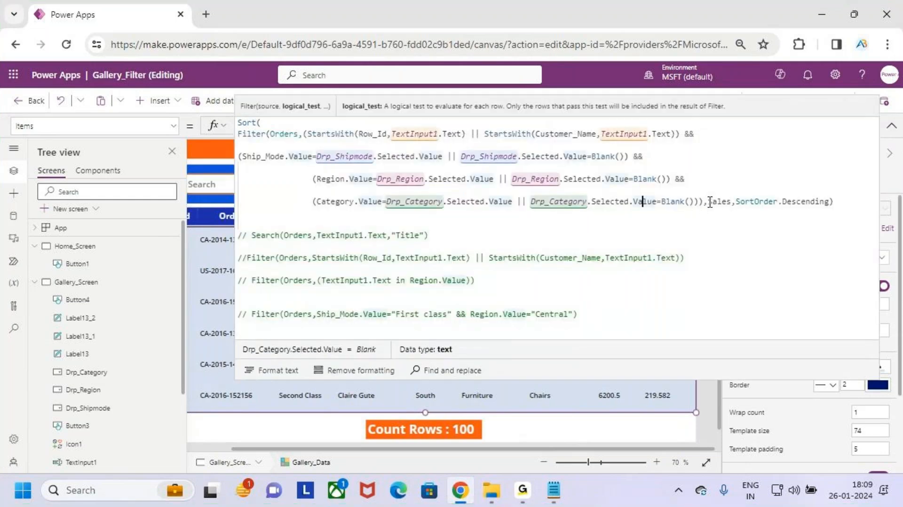
left_click_drag(708, 202, 815, 202)
left_click(812, 241)
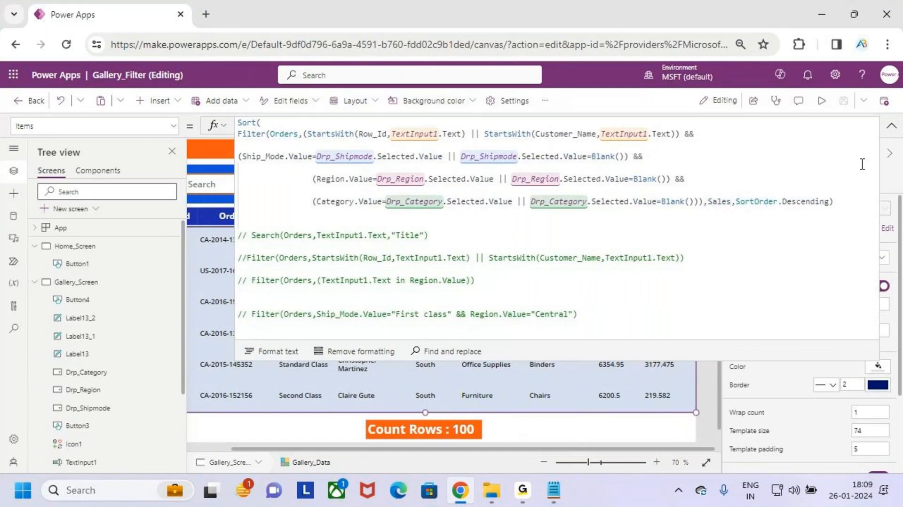
left_click(891, 126)
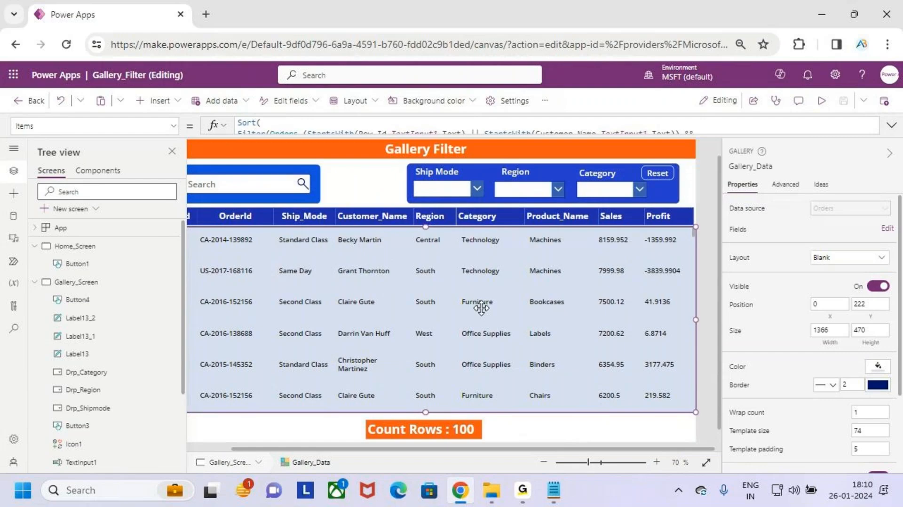
Sketch a boxed pair of up and down sort arrows over the gallery as a temporary annotation and clear it
scroll(480, 302, "down", 1)
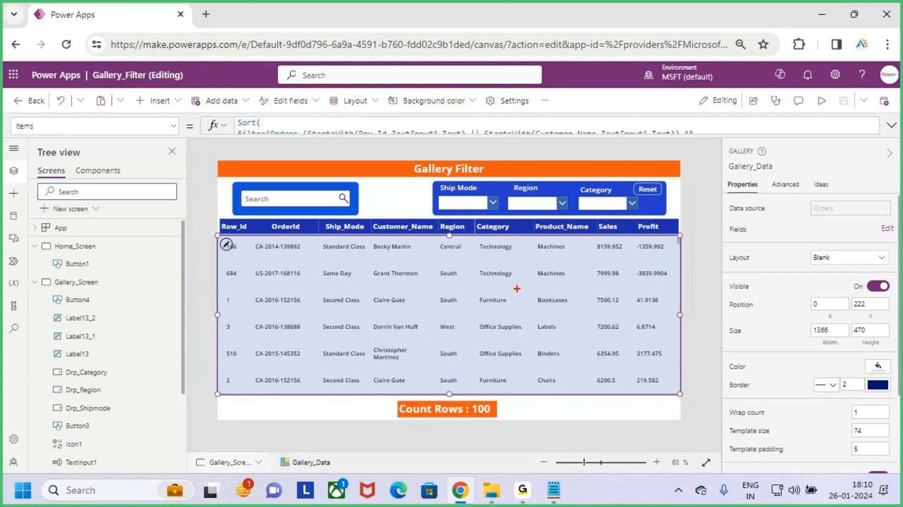
mouse_move(517, 274)
left_mouse_down()
mouse_move(516, 308)
mouse_move(526, 276)
mouse_move(536, 313)
left_mouse_up()
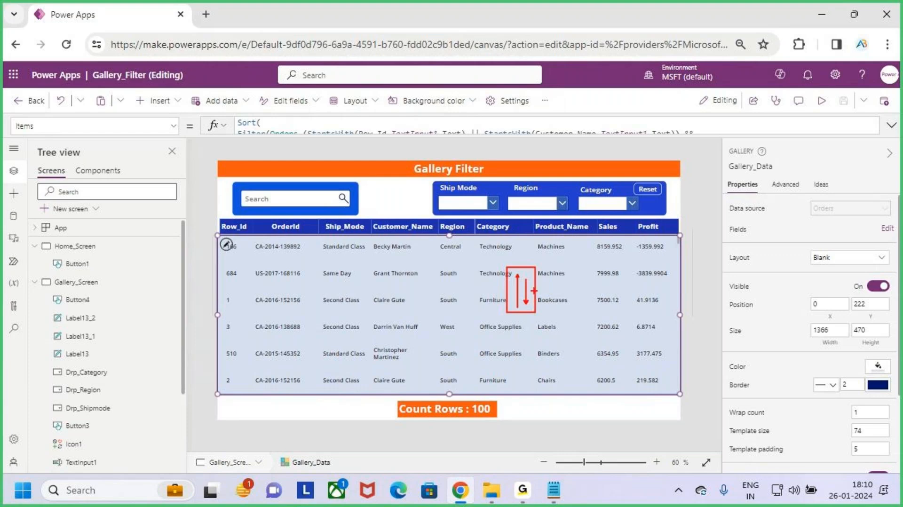
left_click_drag(561, 257, 537, 294)
key("Escape")
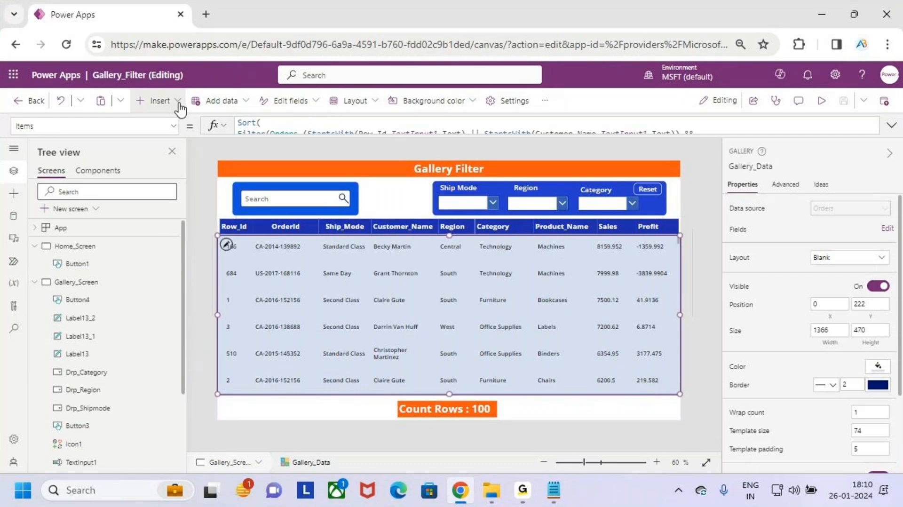
Box the Insert command with an arrow pointing to it, and clear the annotation
left_click_drag(137, 88, 205, 122)
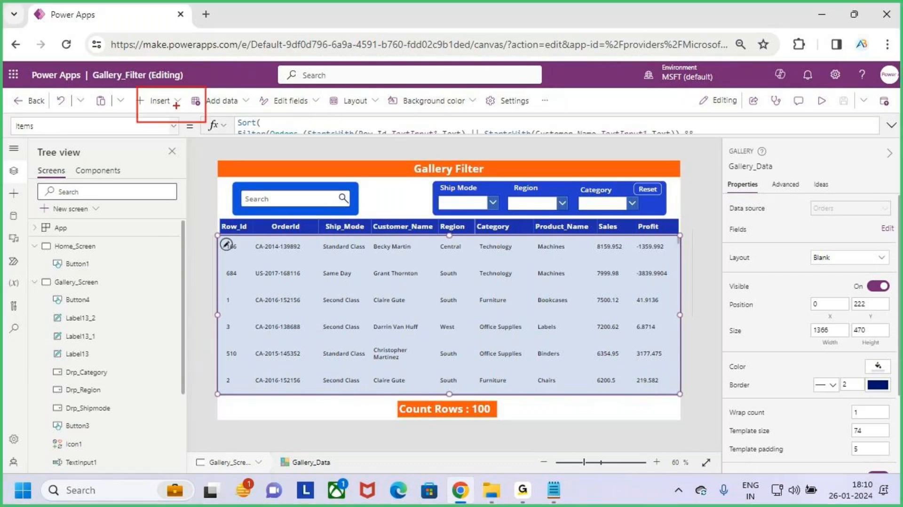
left_click_drag(204, 55, 176, 100)
key("Escape")
Find the Sort icon by searching for "sort", insert it, and place it between the Sales and Profit headers
left_click(155, 100)
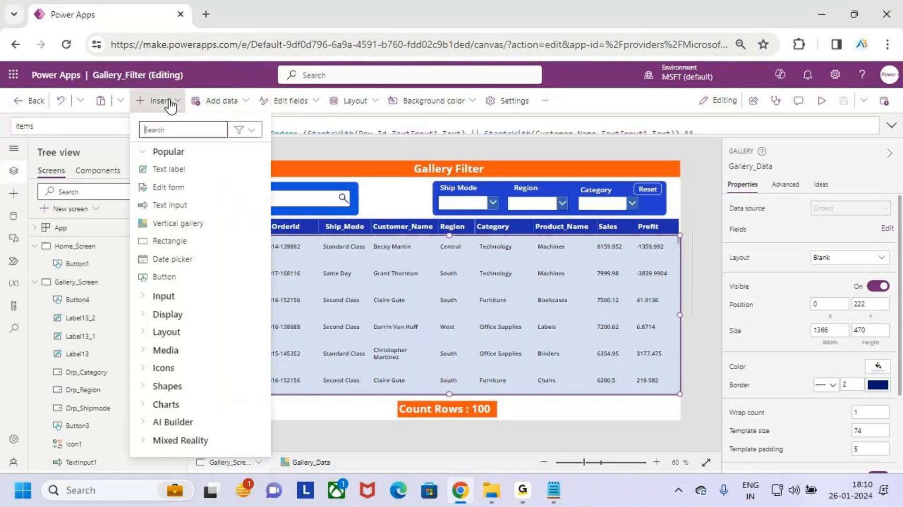
left_click(174, 133)
type("sort")
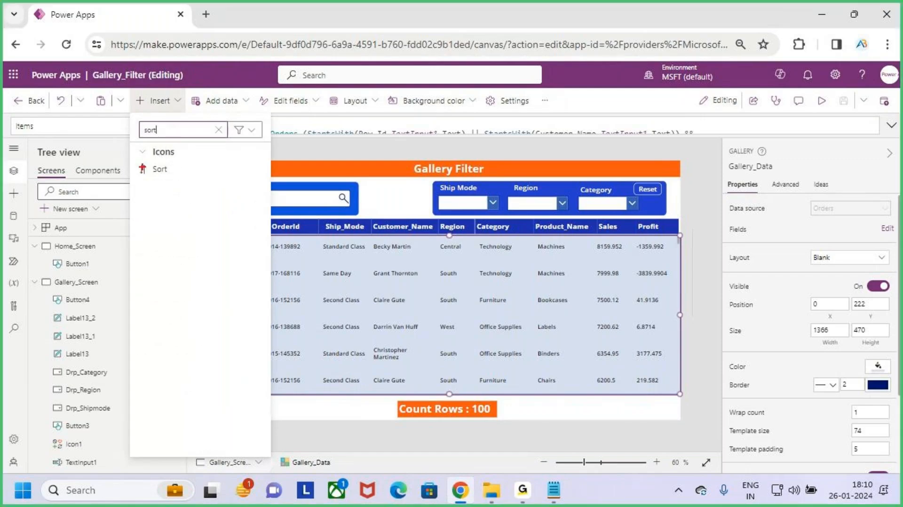
left_click_drag(133, 161, 196, 179)
key("Escape")
left_click(192, 174)
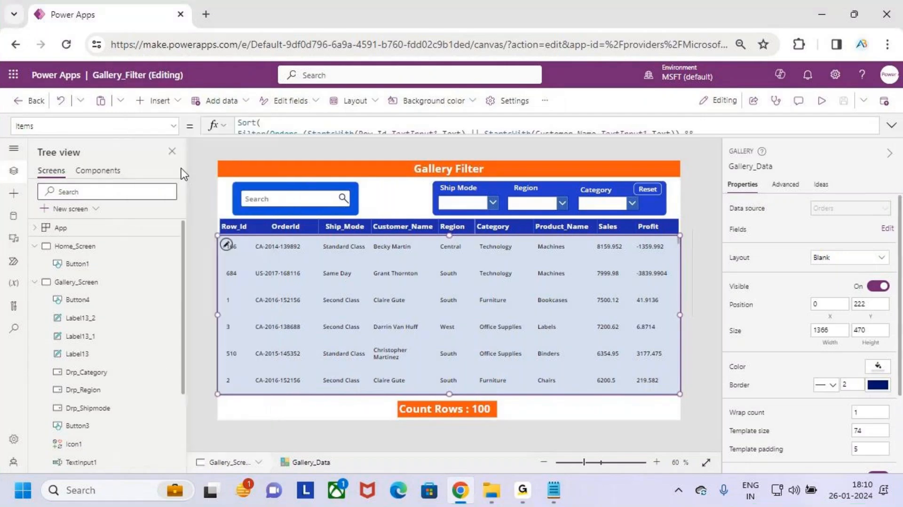
left_click_drag(243, 185, 626, 227)
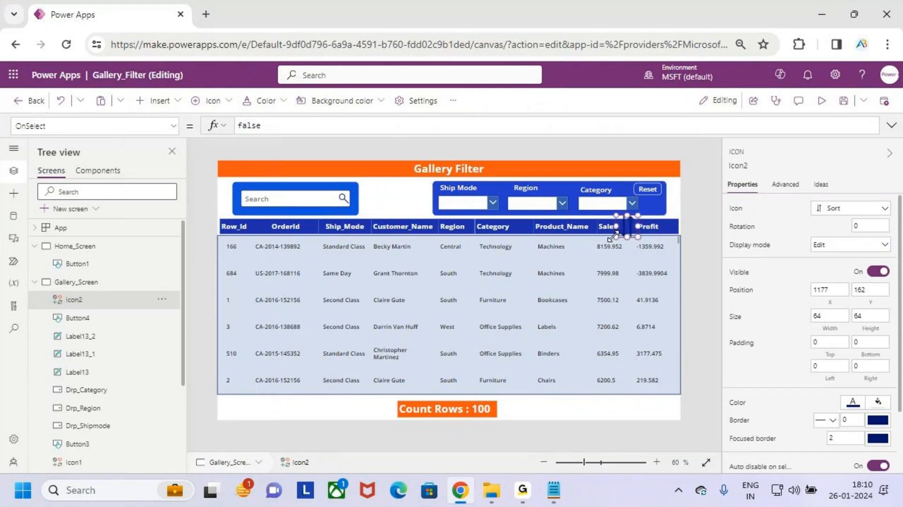
Narrow the Sort icon from both sides to a width of about 44, with its X position at 1186
left_click(572, 224)
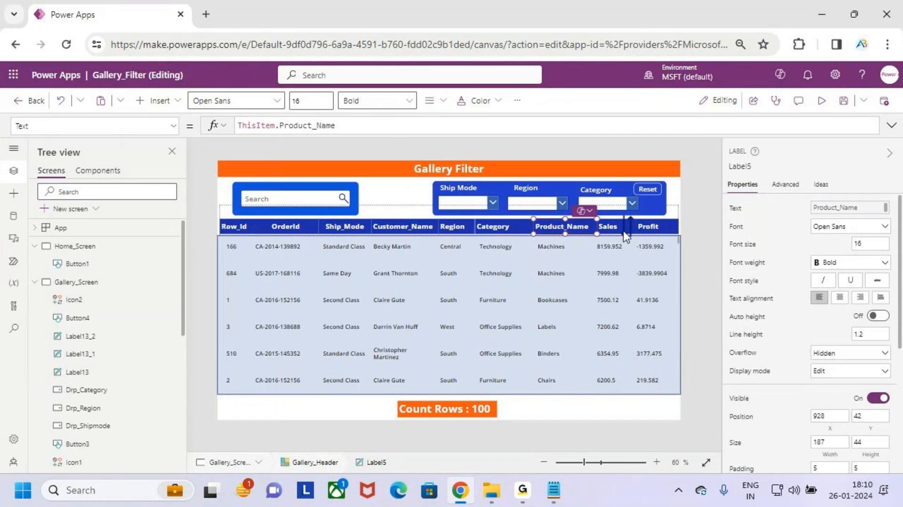
left_click(627, 227)
scroll(636, 264, "up", 10, "ctrl")
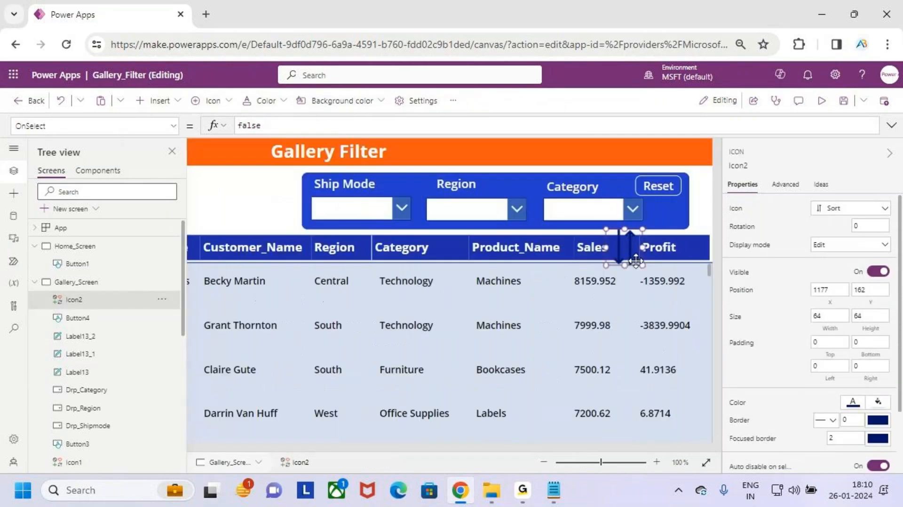
scroll(630, 308, "up", 2, "ctrl")
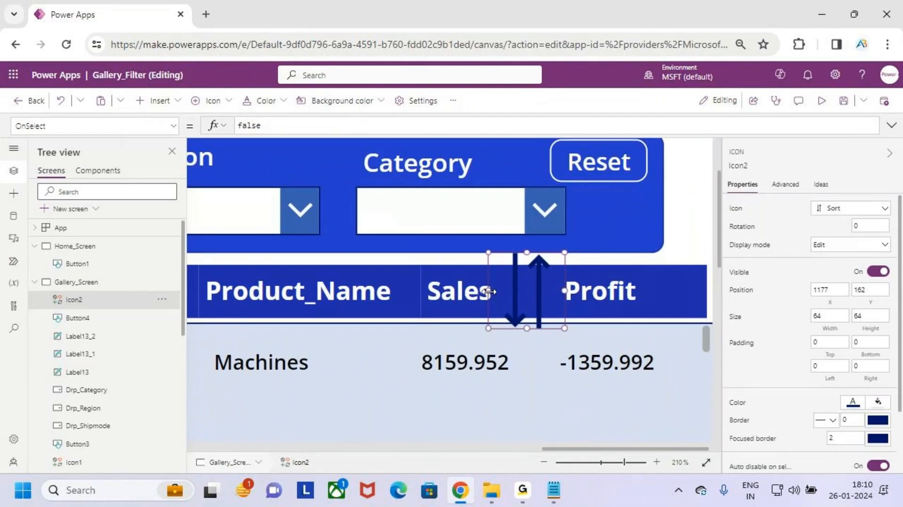
left_click_drag(490, 290, 501, 290)
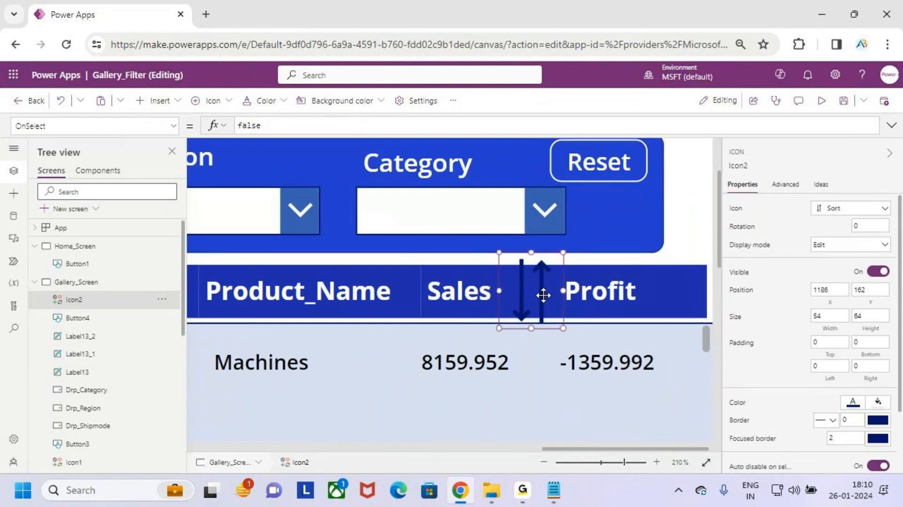
left_click_drag(564, 291, 553, 291)
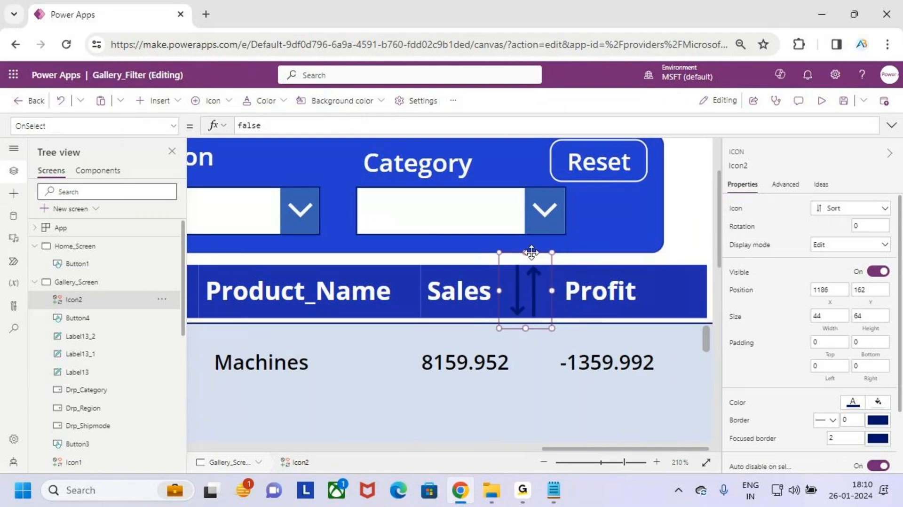
Set the Sort icon's height to 35 and move it down into the header bar at Y 174
double_click(868, 313)
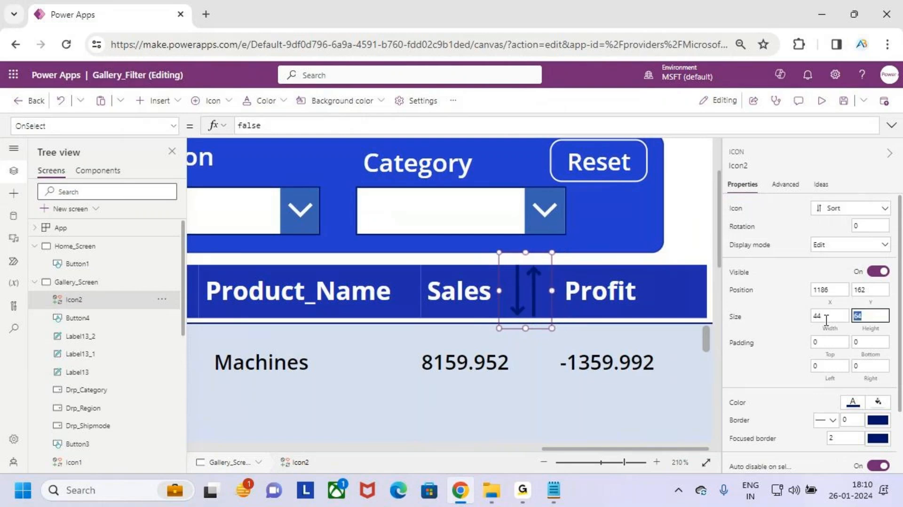
type("35")
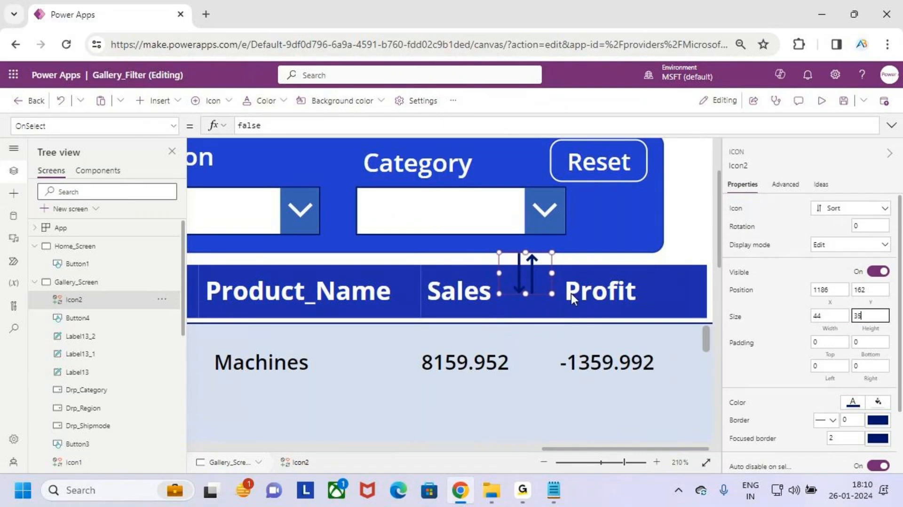
left_click_drag(523, 261, 527, 286)
scroll(526, 286, "up", 5)
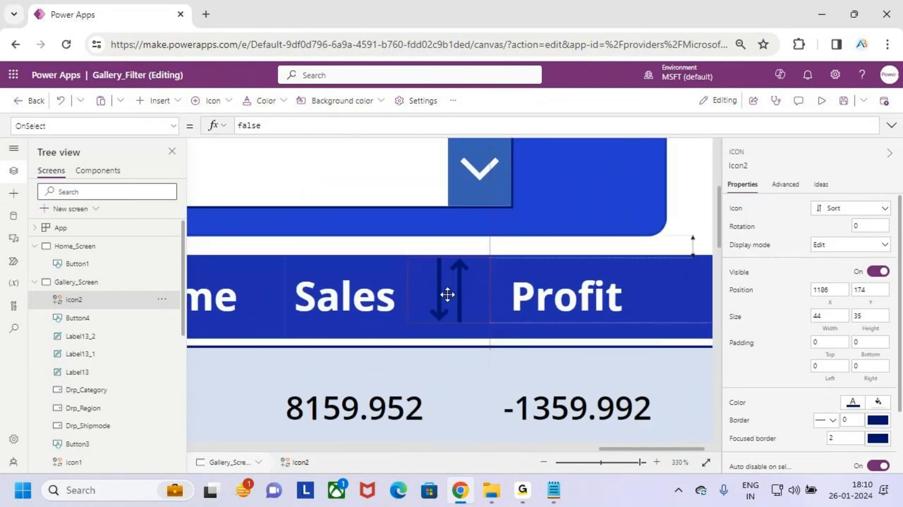
Lower the Sort icon's top edge to Y 180 for a height of 28, and undo the extra stretch of its bottom edge
left_click_drag(449, 258, 448, 269)
left_click_drag(449, 321, 448, 346)
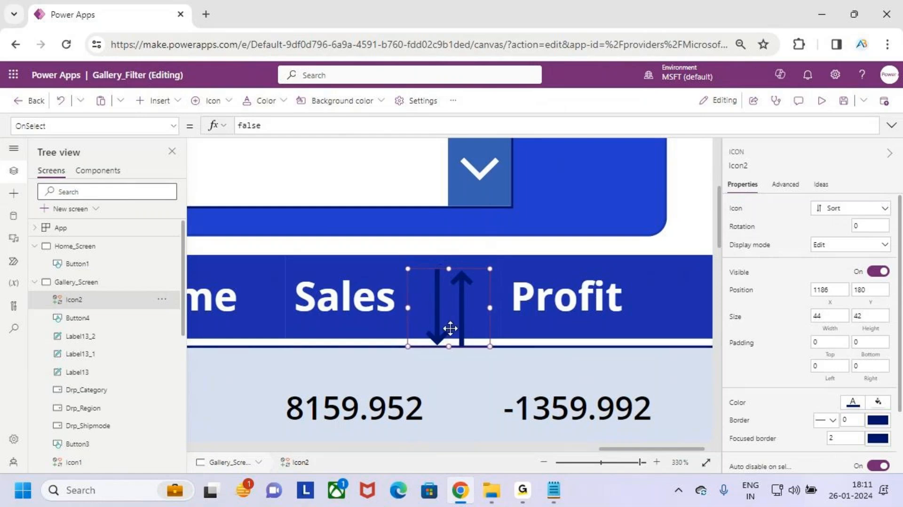
key("ctrl+z")
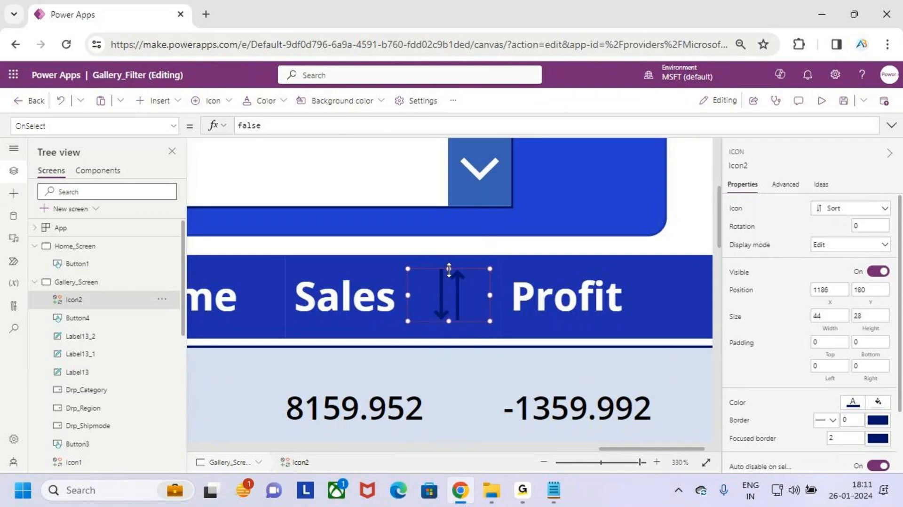
Mark the Sort icon with a temporary annotation, clear it, and set the icon's color to white
scroll(449, 291, "down", 1)
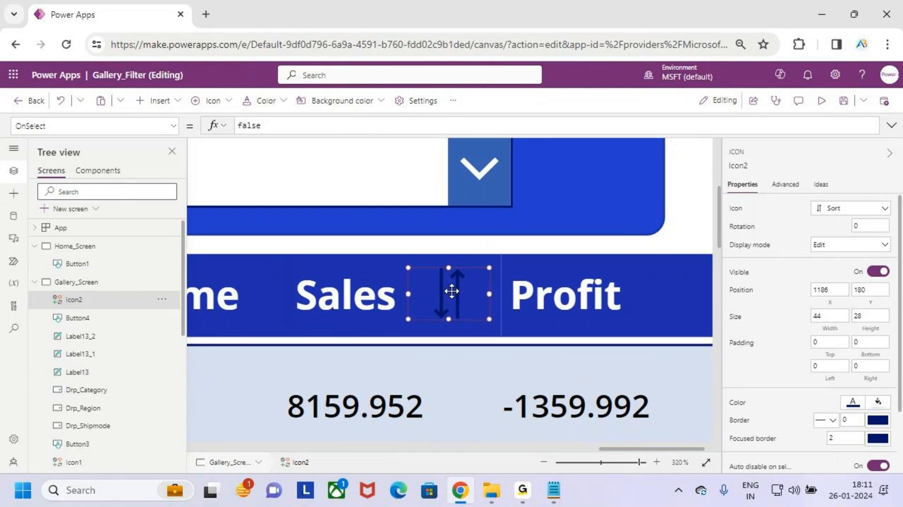
key("ctrl+2")
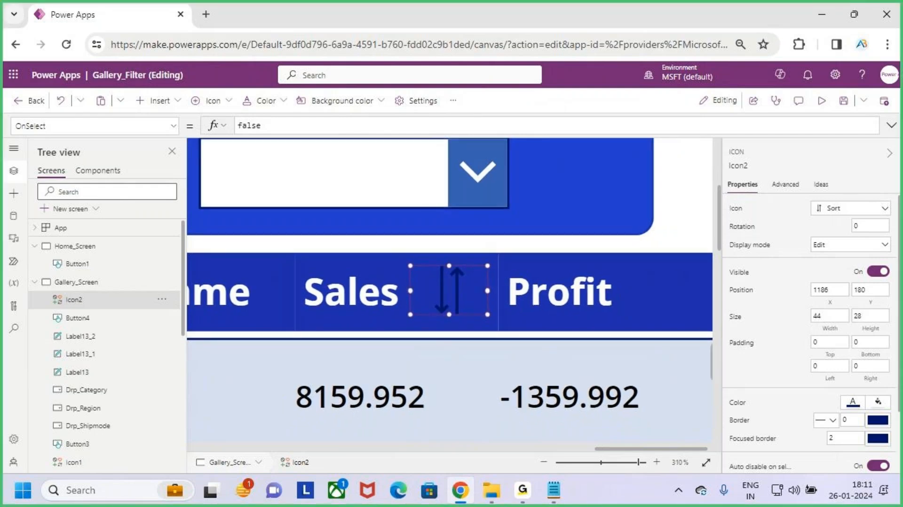
left_click_drag(471, 277, 452, 305)
key("Escape")
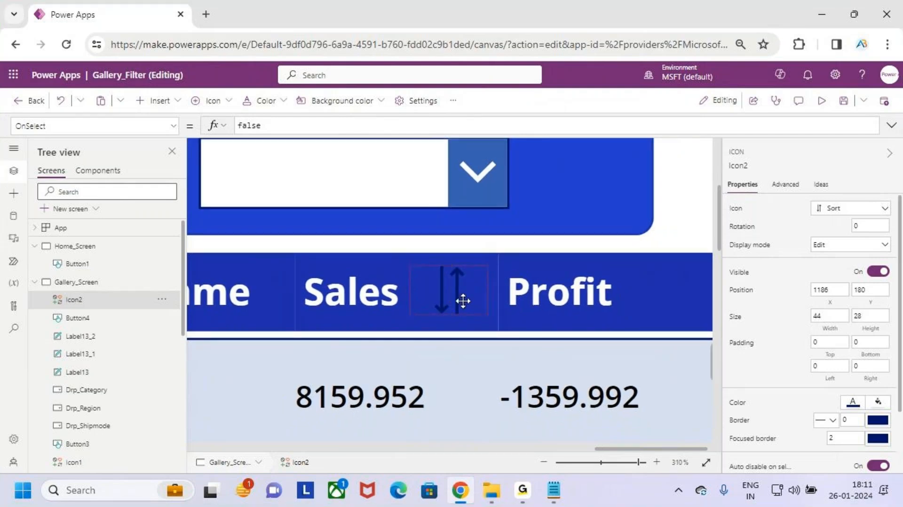
left_click(249, 101)
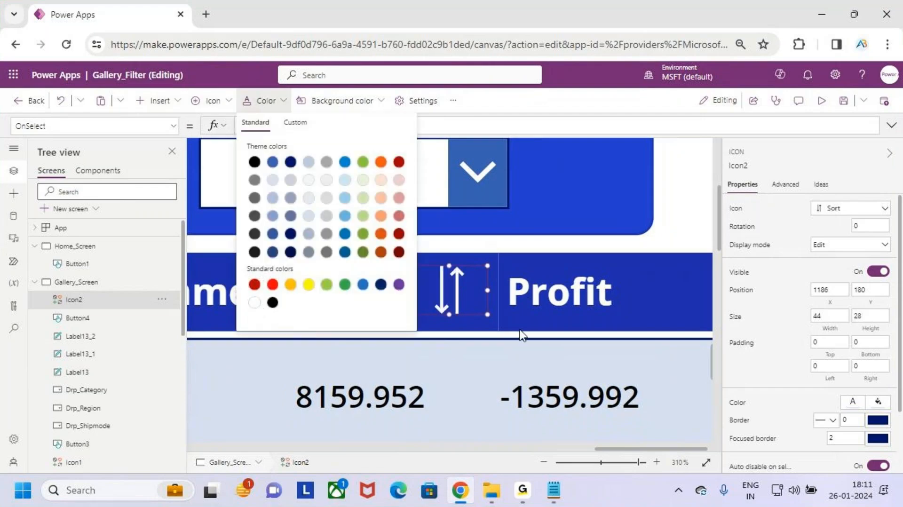
left_click(659, 292)
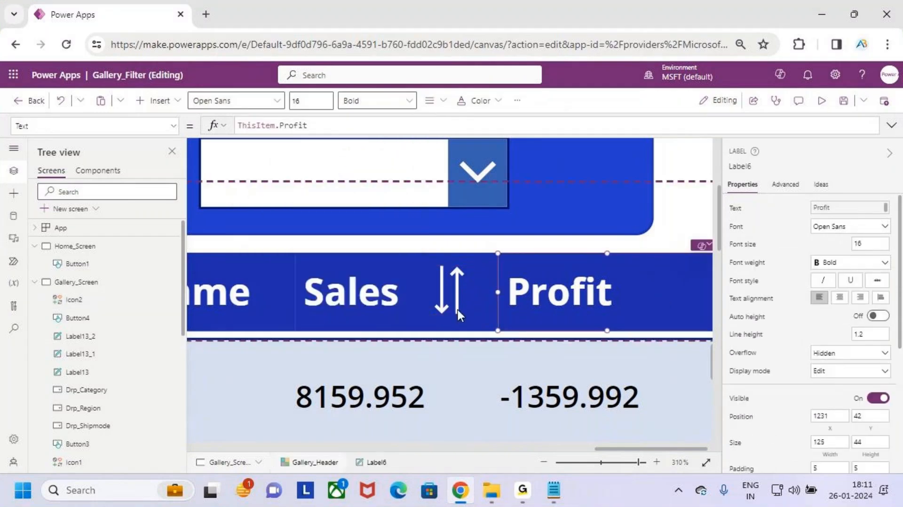
Box the white Sort icon beside the Sales header, draw an arrow to it, and clear the annotations
key("ctrl+2")
left_click_drag(422, 255, 473, 328)
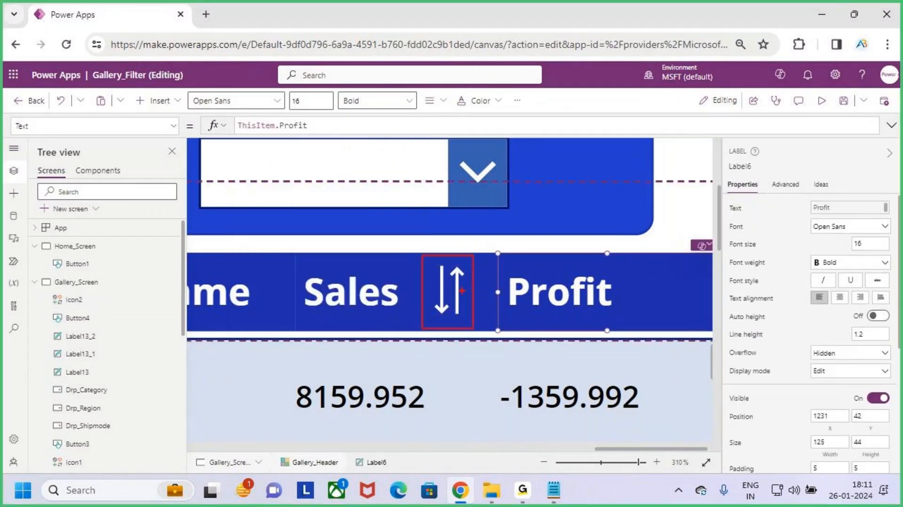
left_click_drag(474, 285, 488, 262)
key("Escape")
Select the Sort icon and reduce its width to about 30 by moving its Profit-side edge toward Sales
left_click(448, 298)
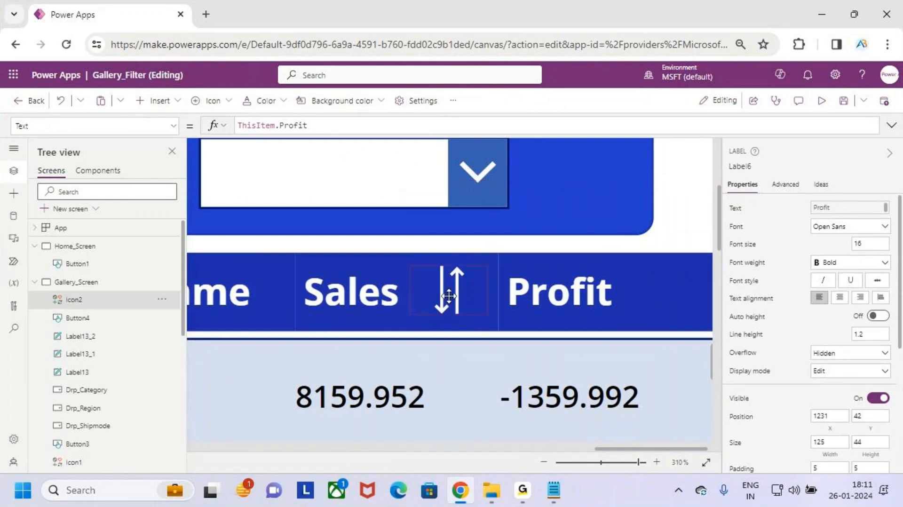
scroll(448, 295, "down", 2)
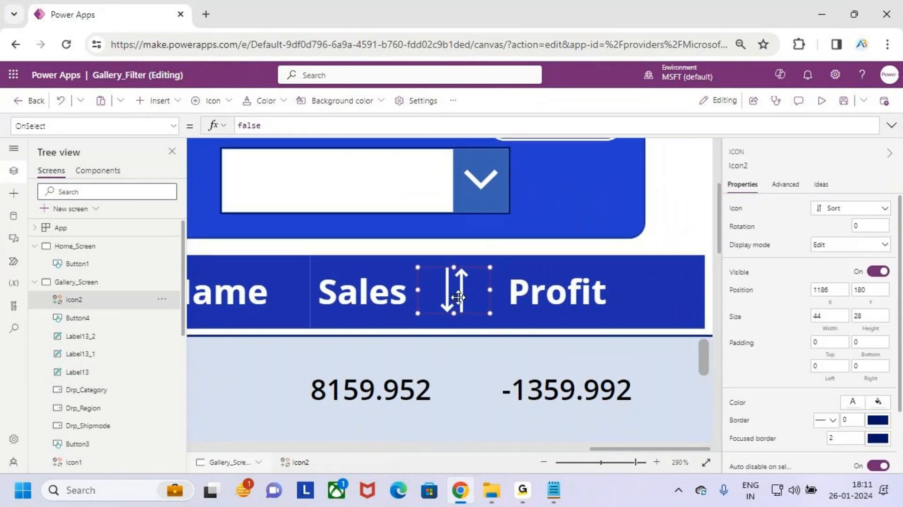
left_click_drag(490, 290, 472, 294)
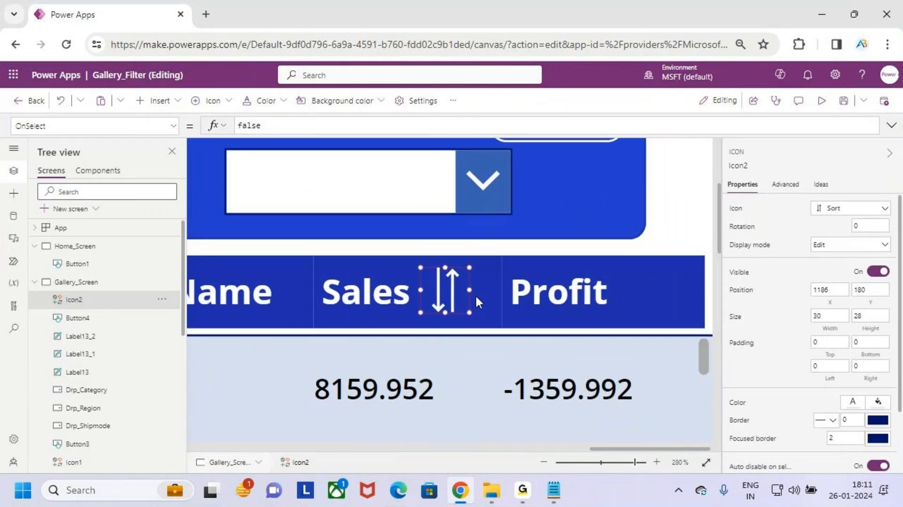
Set the Sales Sort icon's height to 35 and its Y position to 175
scroll(496, 334, "down", 6)
scroll(546, 291, "down", 5)
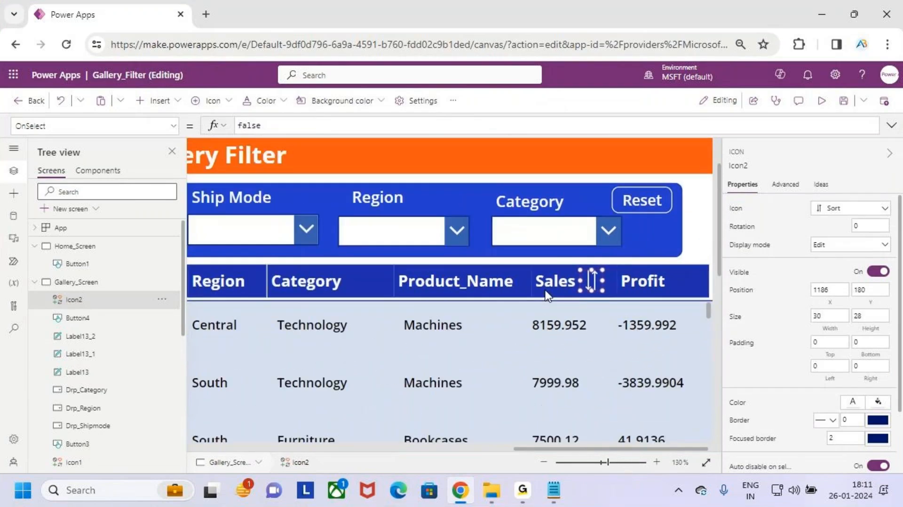
scroll(547, 295, "down", 2)
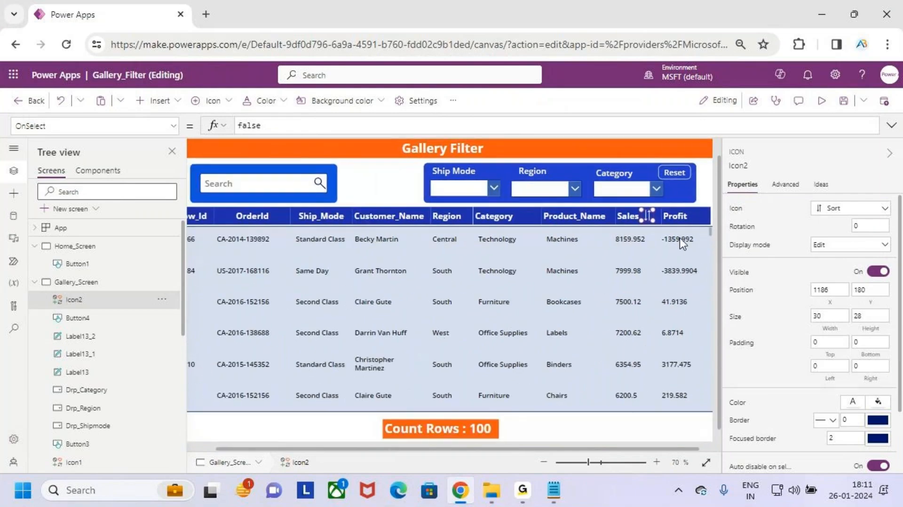
scroll(679, 238, "up", 5)
scroll(656, 280, "up", 2)
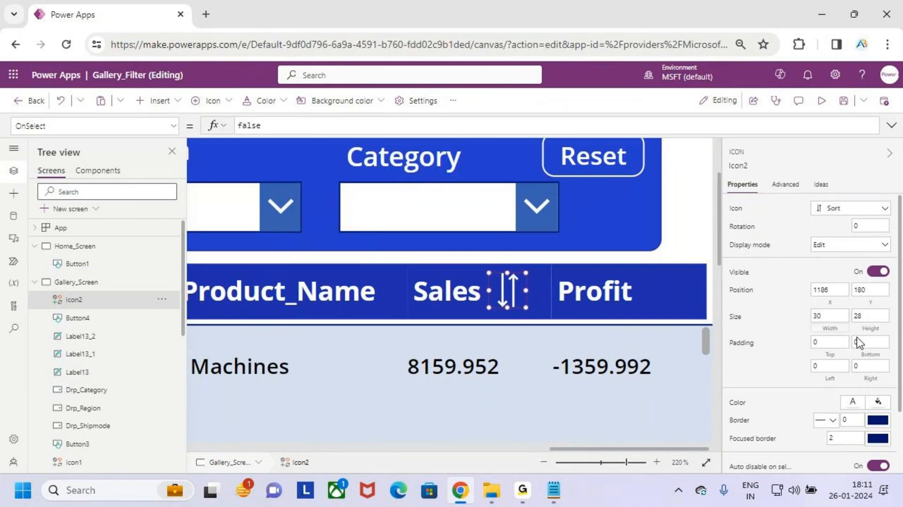
left_click(874, 316)
key("BackSpace")
key("BackSpace")
type("35")
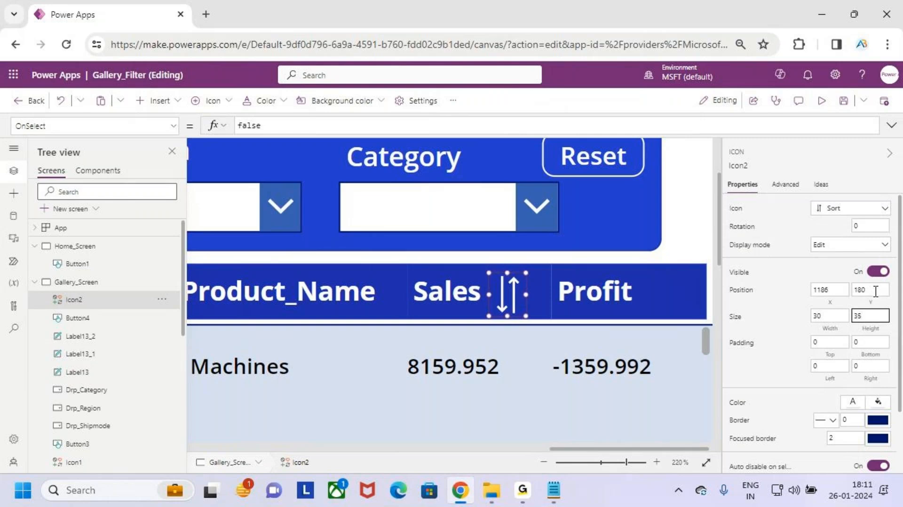
left_click(876, 290)
key("BackSpace")
type("75")
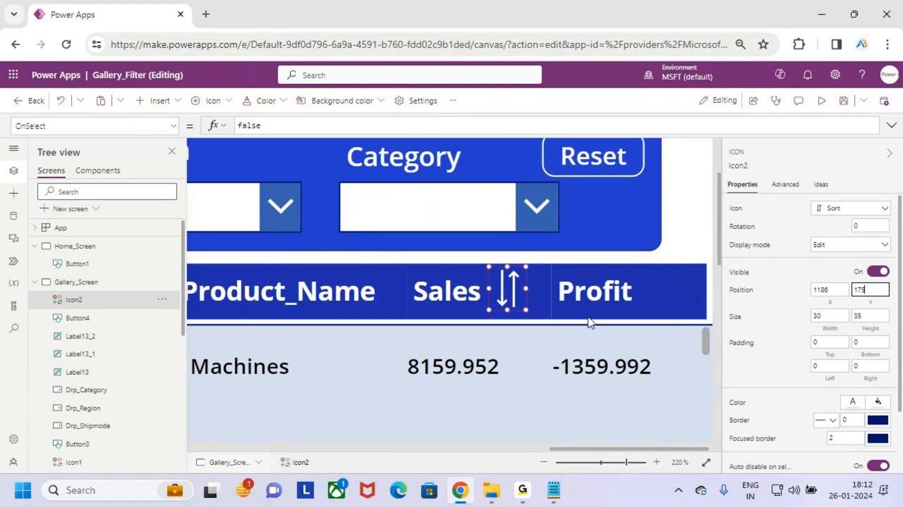
Widen the Sales Sort icon to about 44 by extending its Profit-side edge, and deselect it
left_click_drag(527, 288, 544, 287)
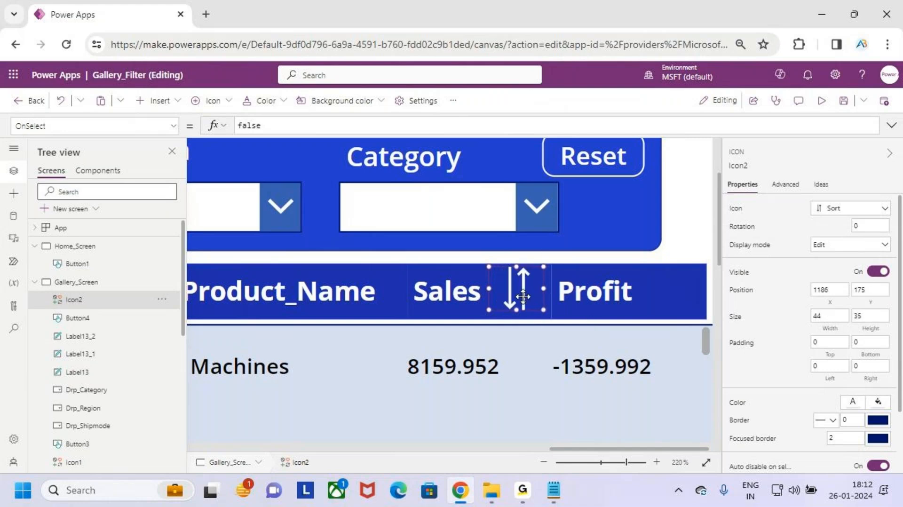
left_click(604, 298)
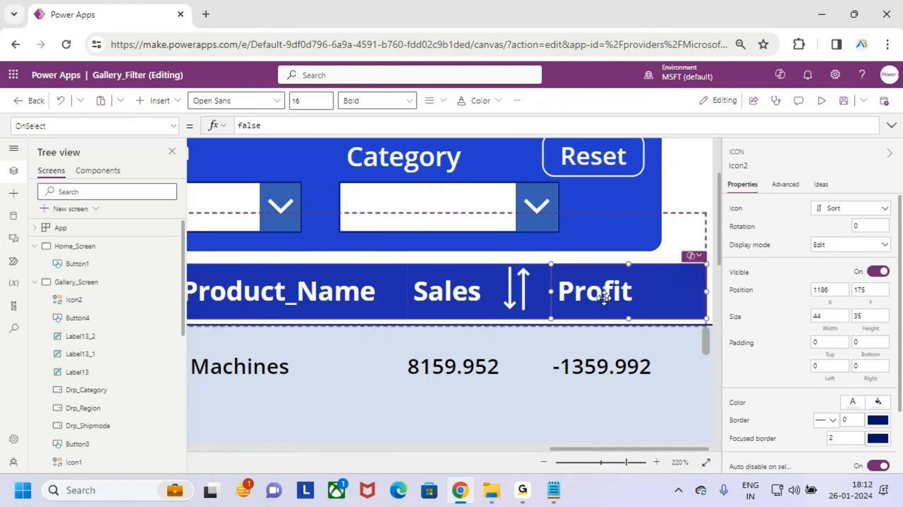
scroll(604, 297, "down", 6)
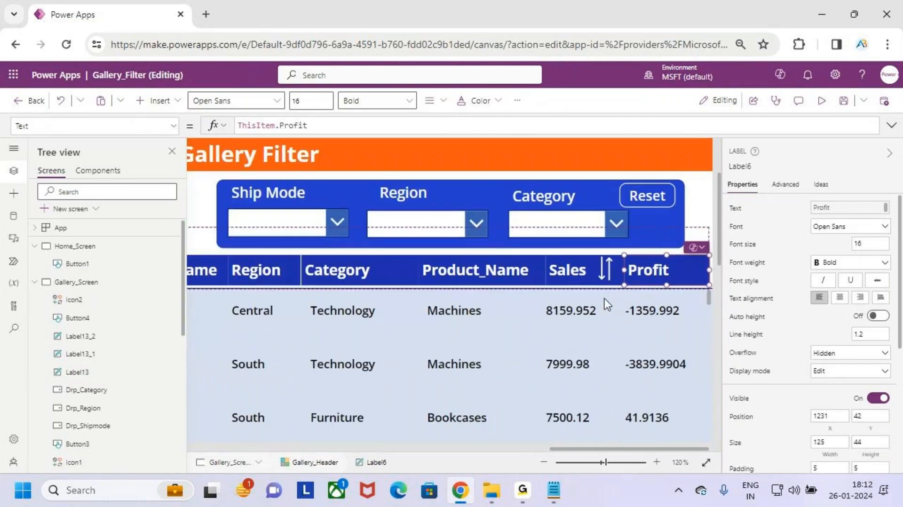
scroll(607, 303, "down", 4)
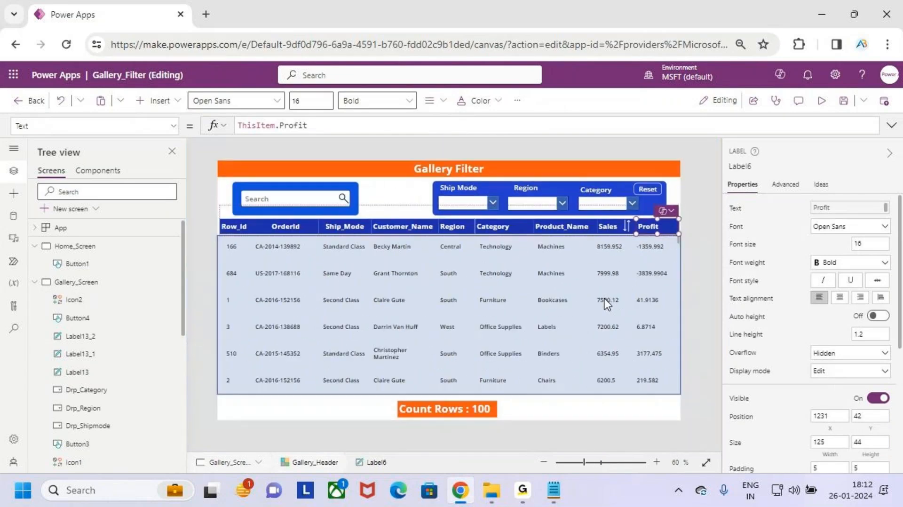
scroll(604, 303, "up", 1)
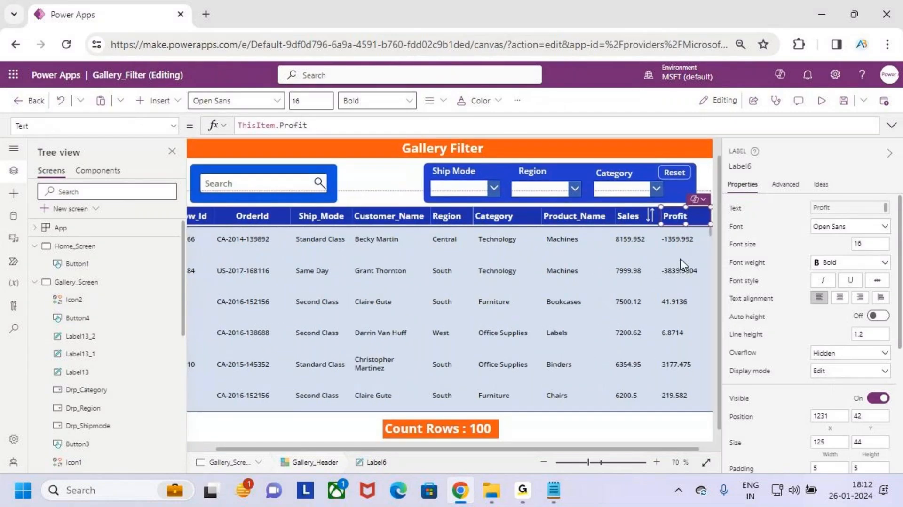
Preview the app to check the Sort icon beside Sales, and return to the editor, dismissing the tip
left_click(820, 104)
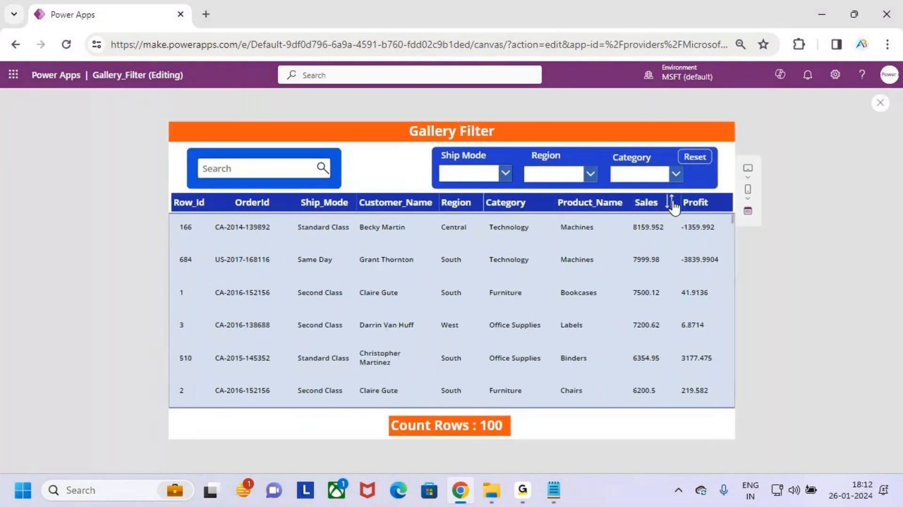
key("Escape")
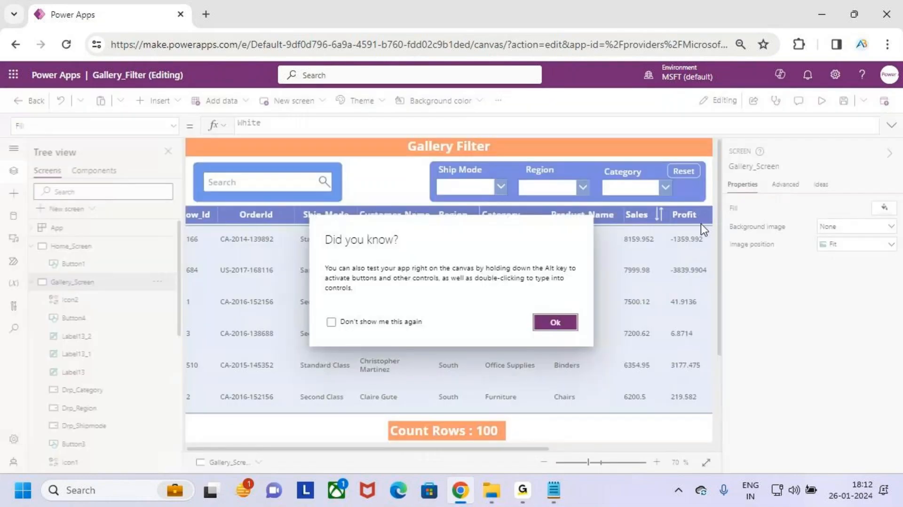
left_click(555, 323)
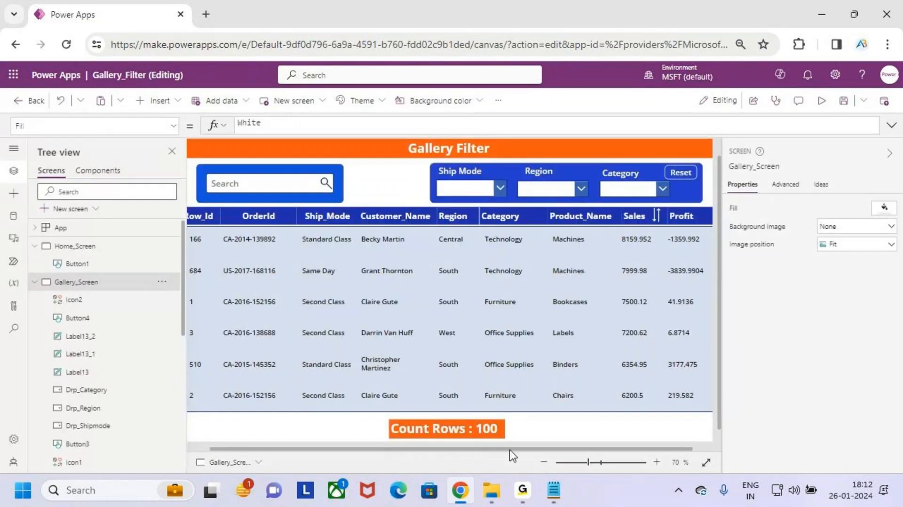
Circle the Profit and Customer_Name headers with temporary annotations
scroll(642, 244, "right", 2)
left_click_drag(672, 207, 677, 213)
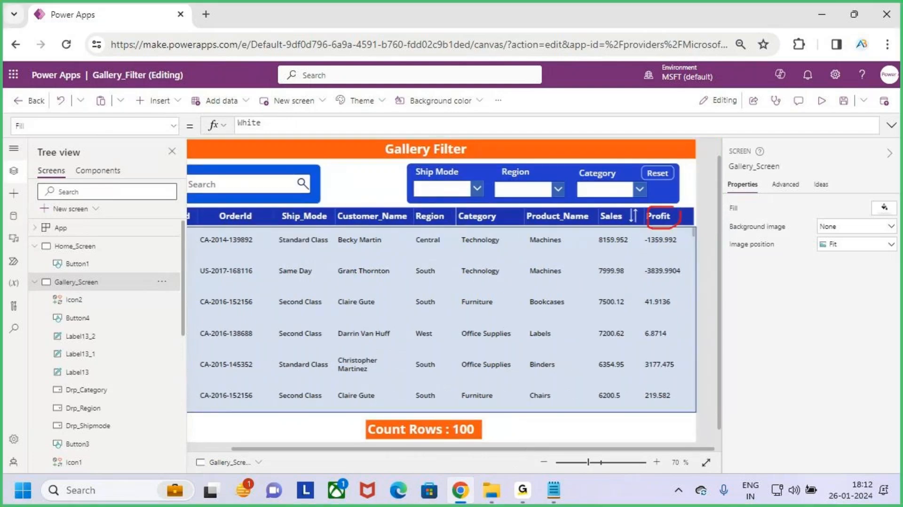
mouse_move(367, 204)
left_mouse_down()
mouse_move(351, 231)
mouse_move(412, 221)
mouse_move(338, 204)
left_mouse_up()
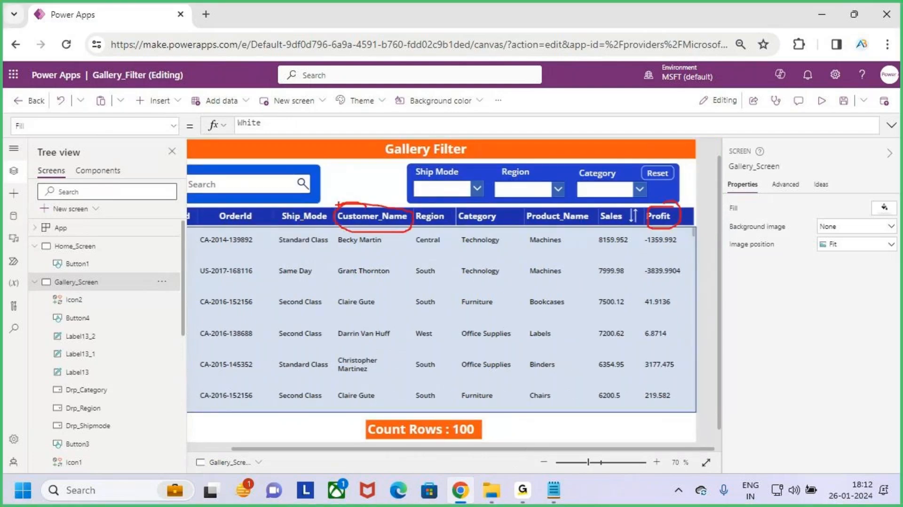
Duplicate the Sales Sort icon beside the Profit header at Y 175, extending its left edge to X 1297 for a width of about 56
left_click(634, 216)
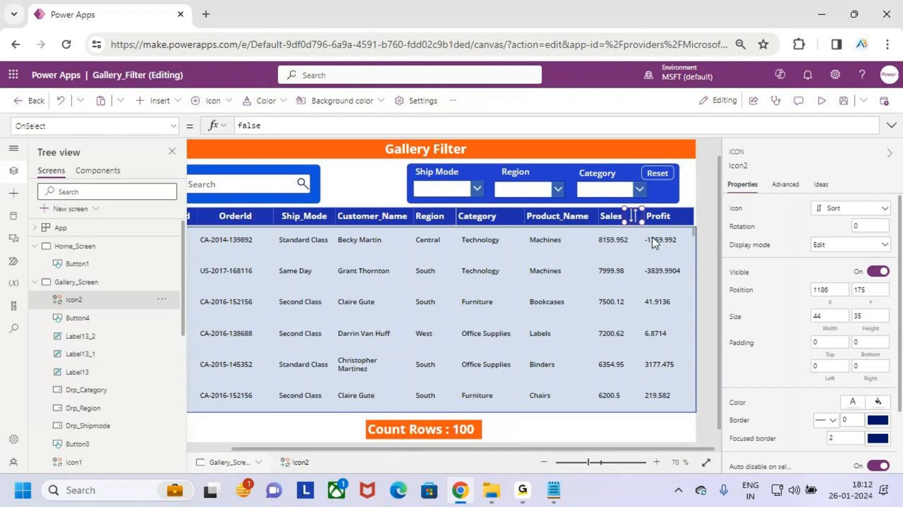
key("ctrl+v")
left_click_drag(635, 216, 681, 221)
scroll(680, 221, "up", 5, "ctrl")
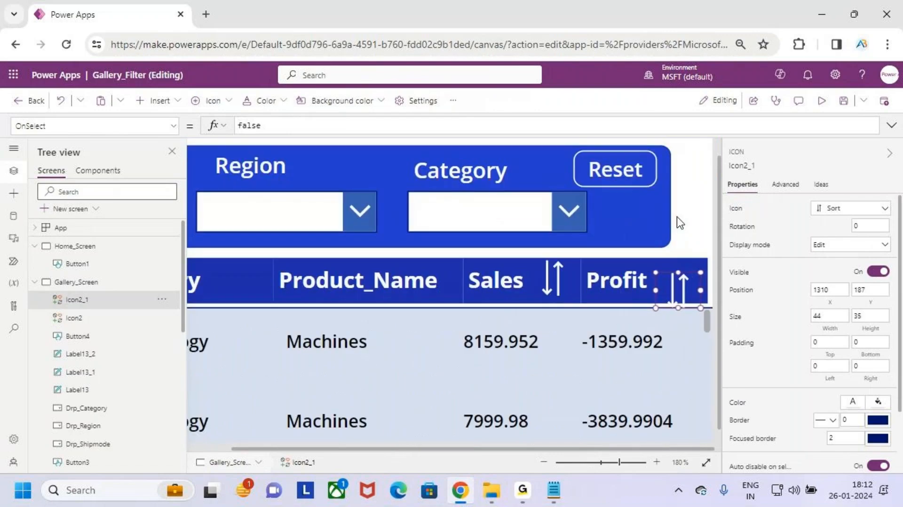
scroll(680, 223, "up", 3, "ctrl")
left_click_drag(675, 295, 666, 282)
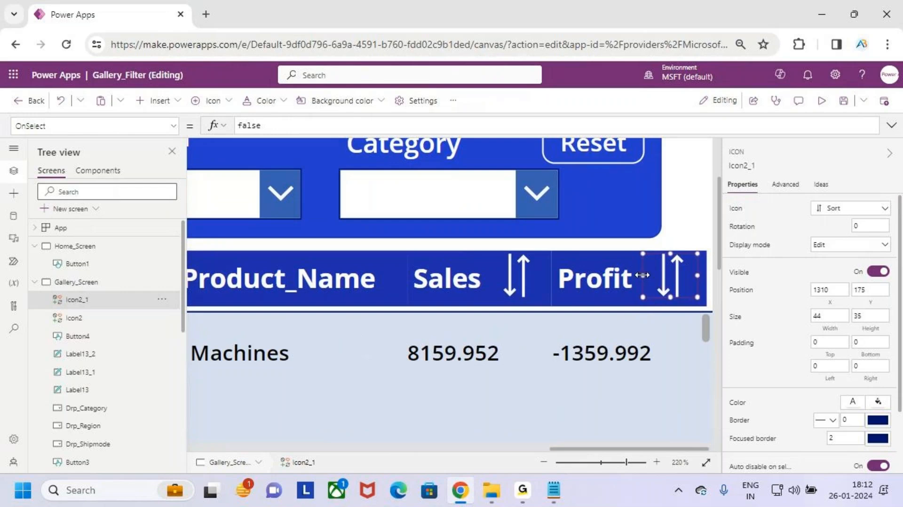
left_click_drag(642, 275, 627, 275)
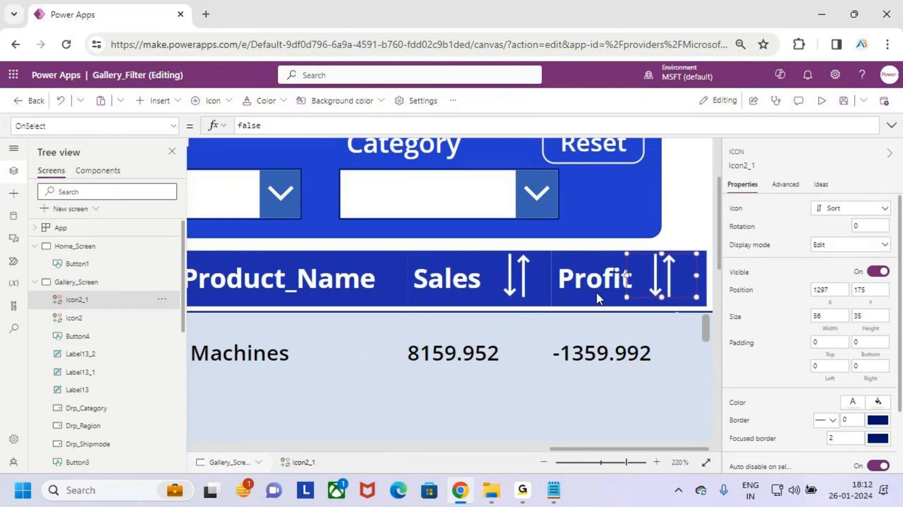
Duplicate the Profit Sort icon and move the copy to the end of the Customer_Name header at about X 595, Y 175
key("ctrl+c")
key("ctrl+v")
left_click_drag(668, 282, 300, 274)
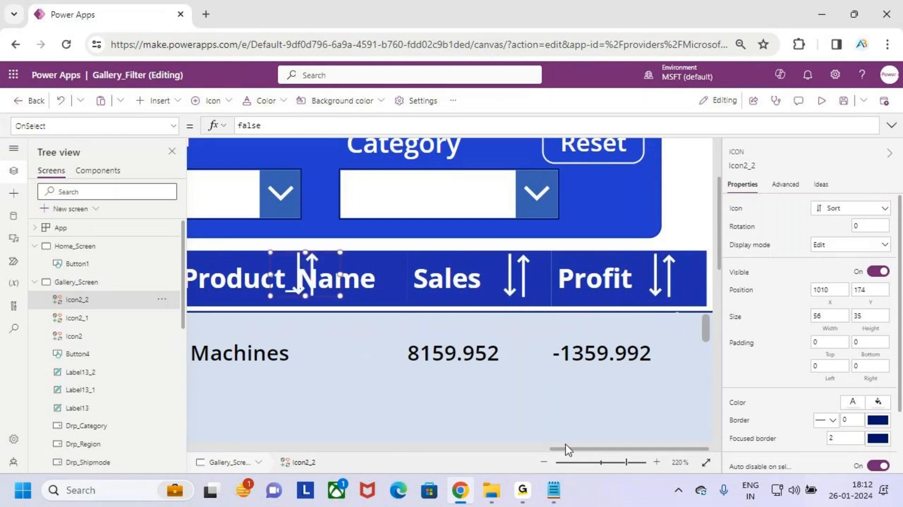
left_click_drag(572, 449, 469, 455)
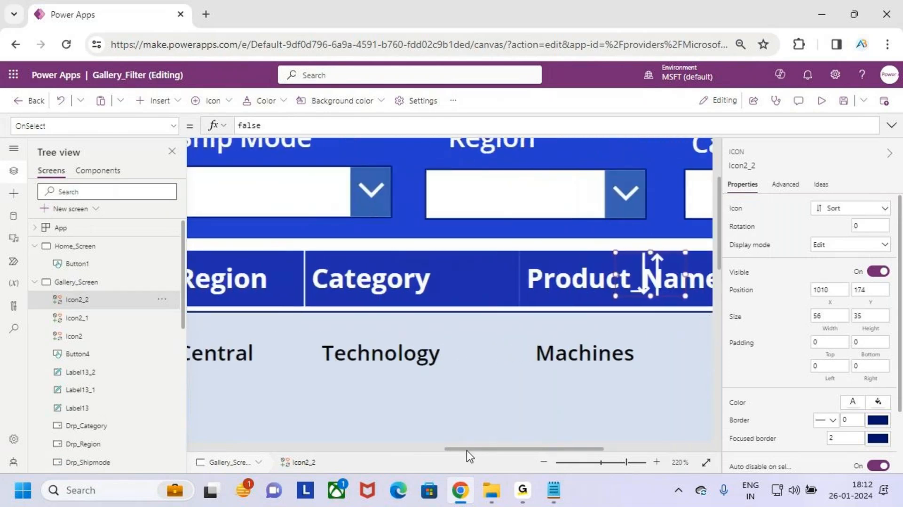
left_click_drag(651, 268, 282, 272)
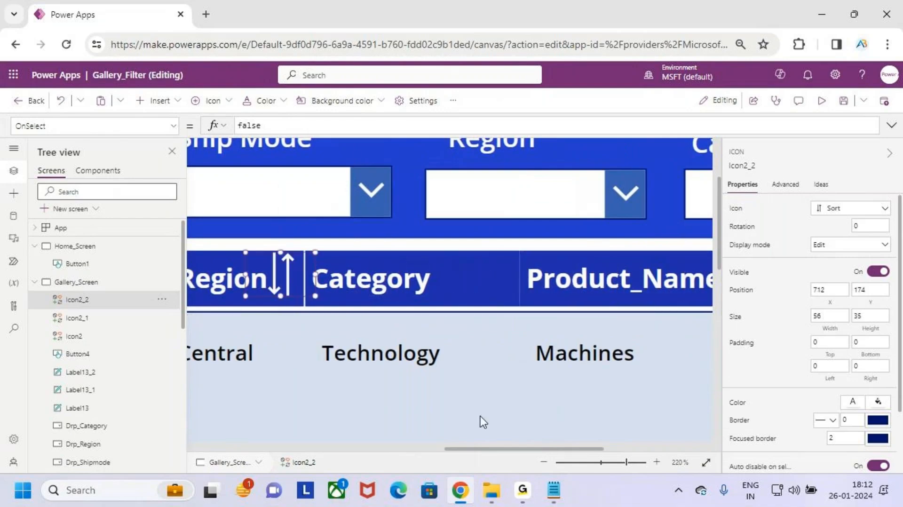
left_click_drag(509, 447, 380, 447)
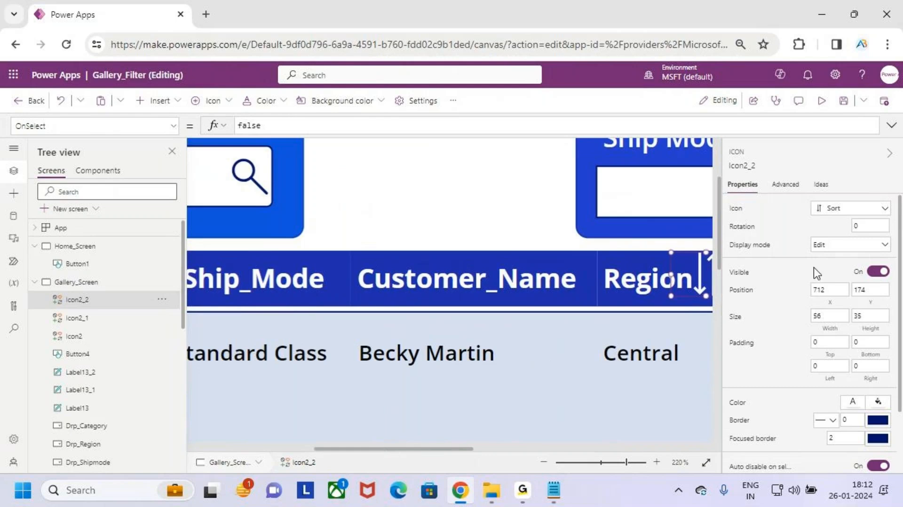
left_click_drag(693, 278, 612, 277)
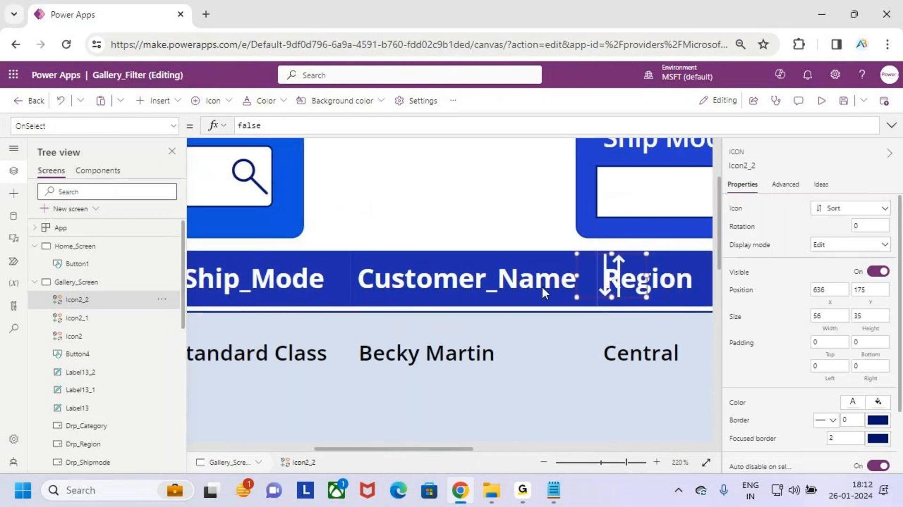
left_click(537, 283)
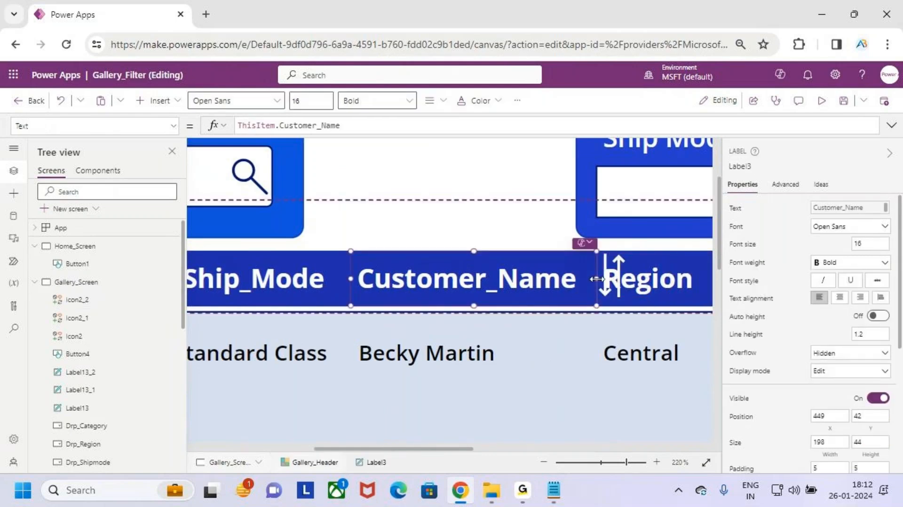
left_click(615, 280)
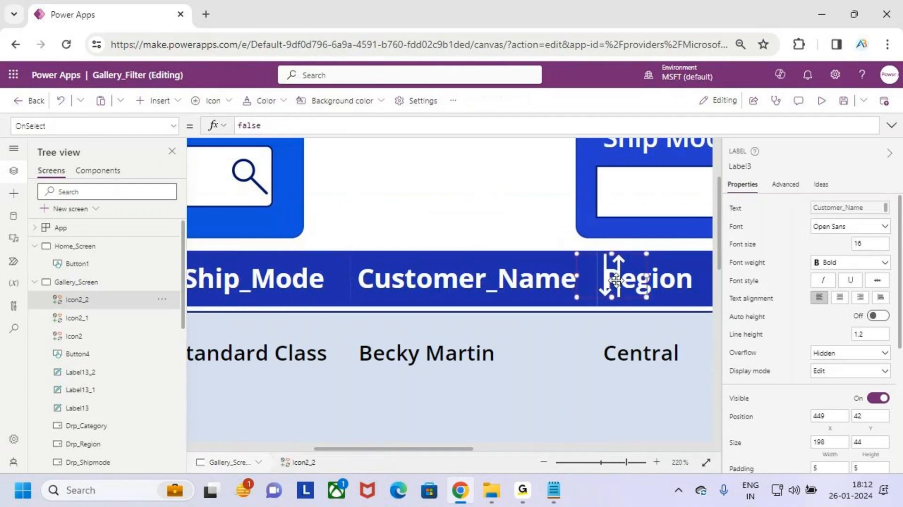
left_click_drag(616, 281, 565, 279)
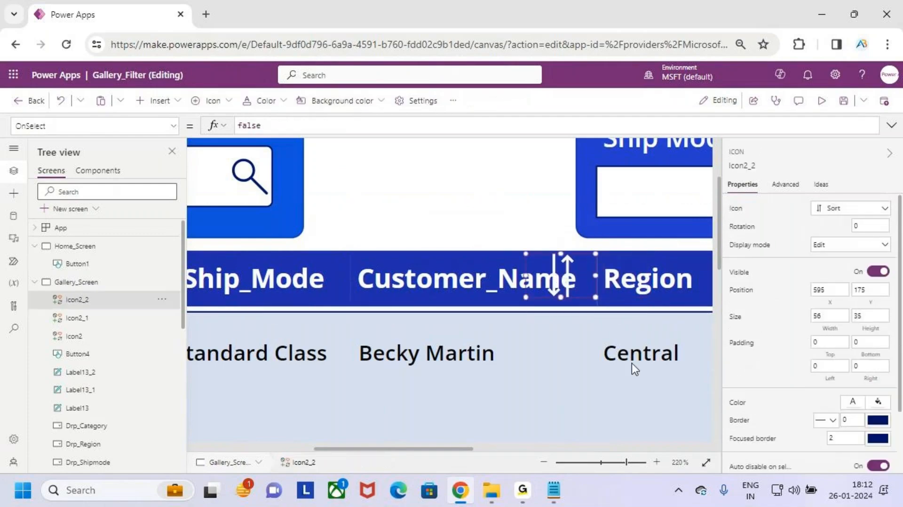
Narrow the Region header label from its Customer_Name side, and extend the Customer_Name label to fill the gap
scroll(631, 363, "down", 1)
left_click(553, 293)
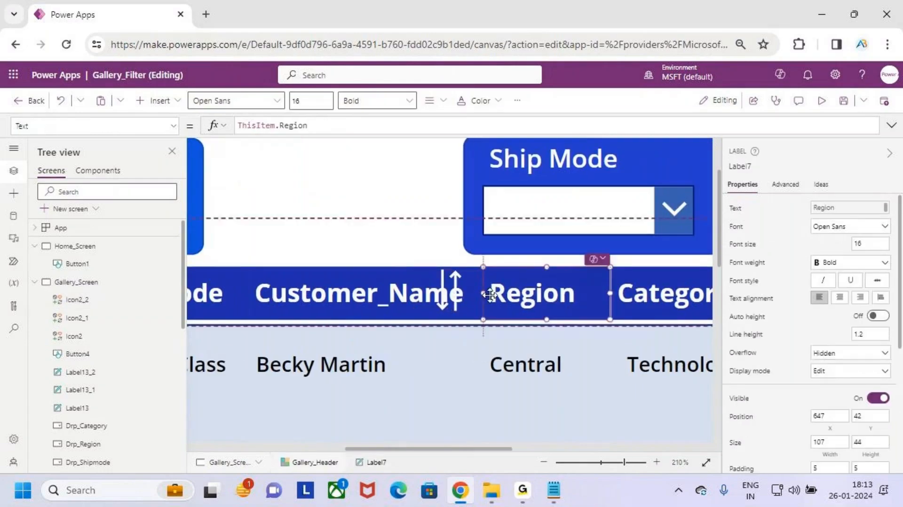
left_click_drag(486, 294, 499, 296)
left_click(463, 306)
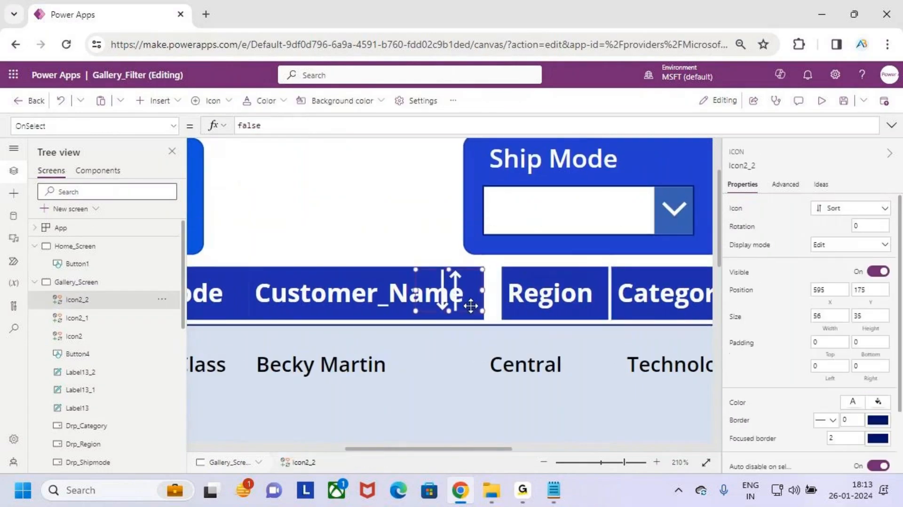
left_click(390, 318)
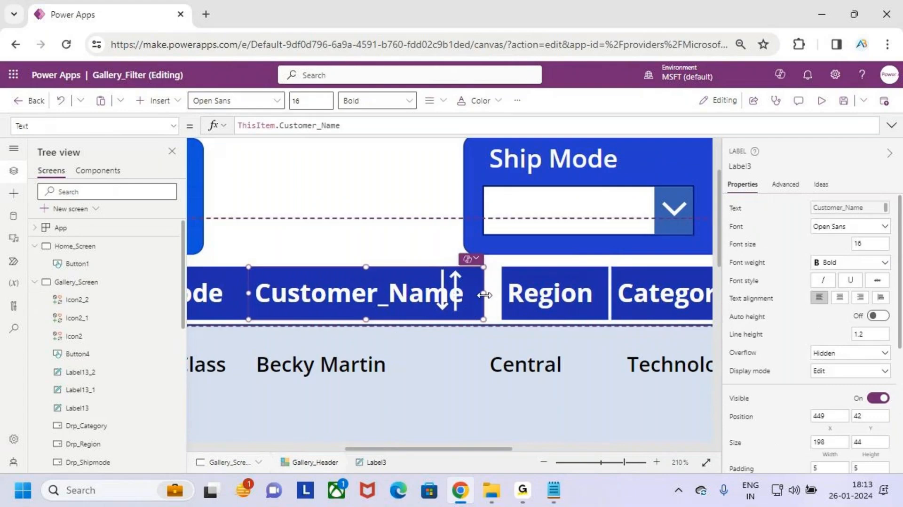
Shift the Customer_Name Sort icon toward Region and reduce its width to about 34, with its left edge at X 636
left_click(448, 295)
left_click_drag(447, 296, 479, 305)
scroll(480, 304, "up", 3)
scroll(480, 304, "up", 3)
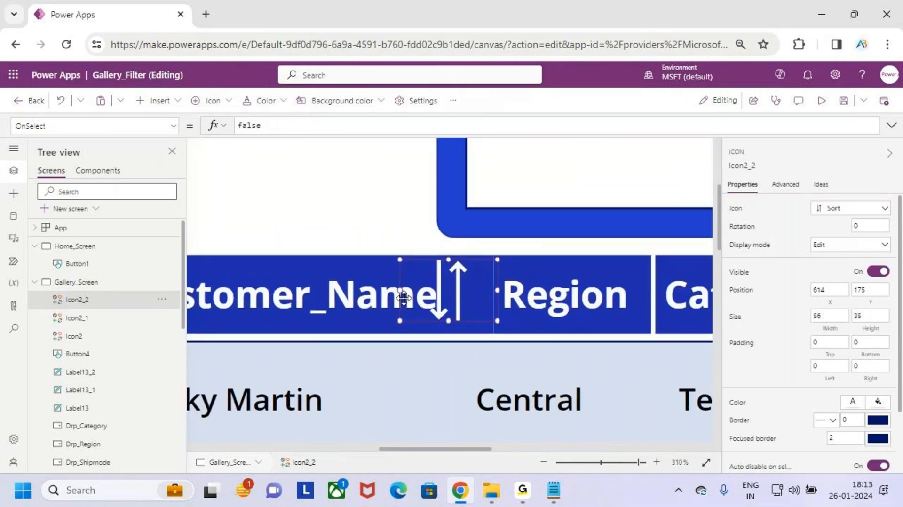
left_click_drag(420, 296, 465, 291)
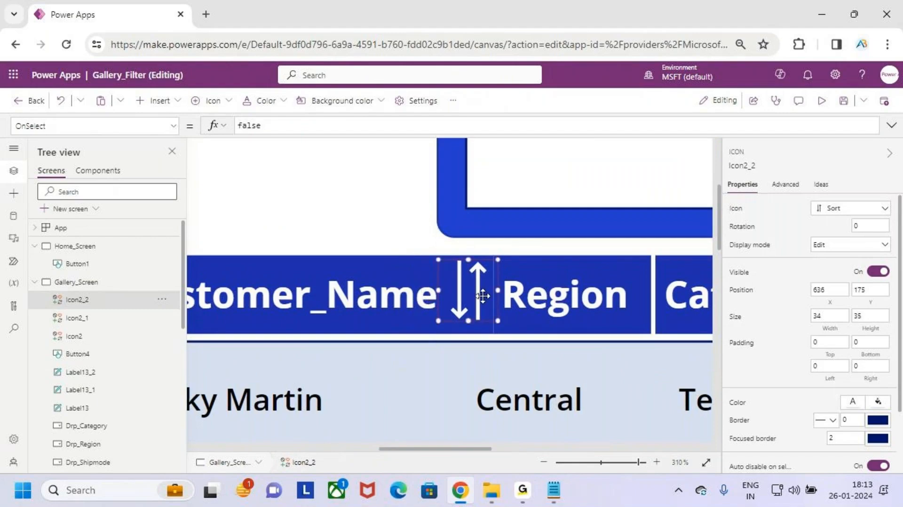
scroll(484, 303, "down", 4)
scroll(485, 306, "down", 6)
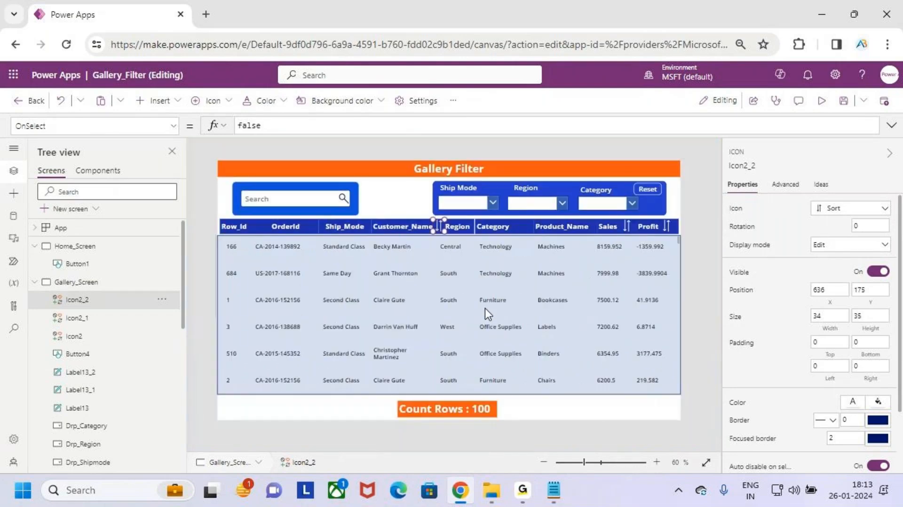
Save the app and open it in preview
left_click(844, 104)
left_click(819, 104)
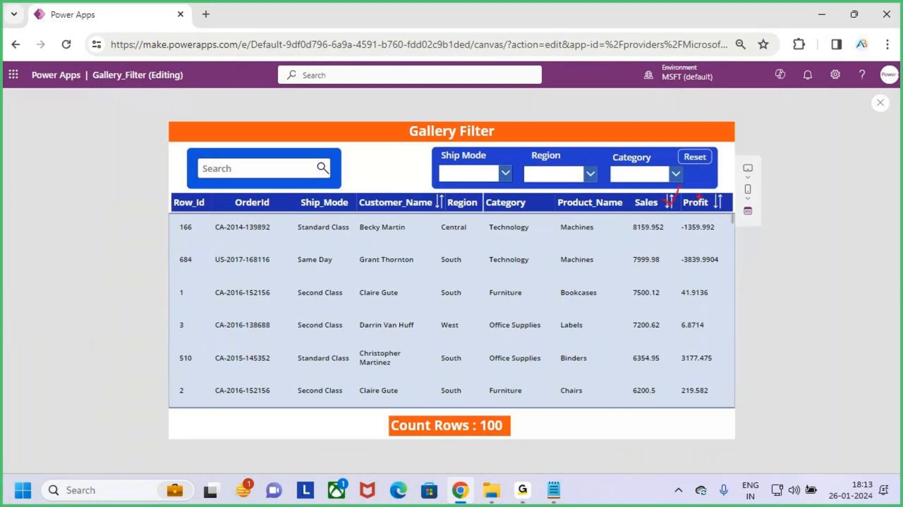
Mark the Sales and Profit Sort icons with annotations, clear them, and draw a box over the Customer_Name column
left_click_drag(717, 206, 740, 178)
key("e")
left_click_drag(355, 199, 404, 424)
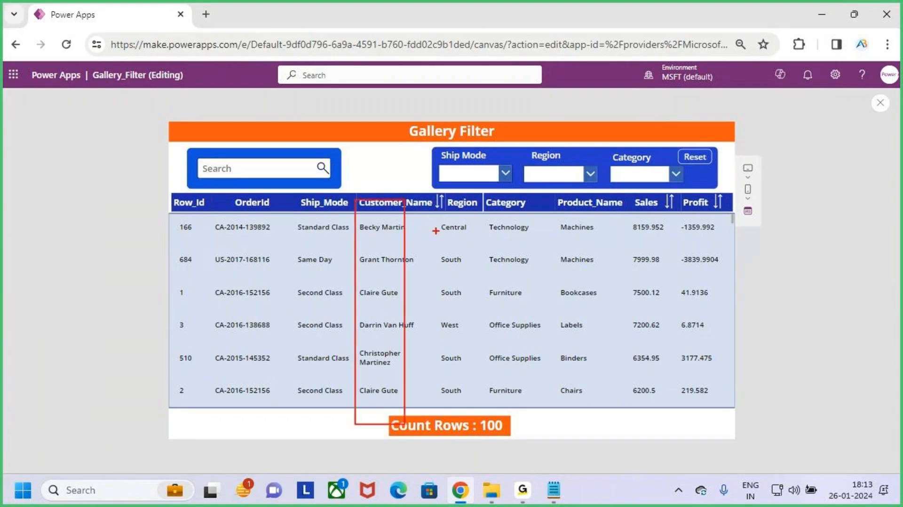
Clear the Customer_Name box, mark the Sales Sort icon and column with annotations, and clear them
key("Escape")
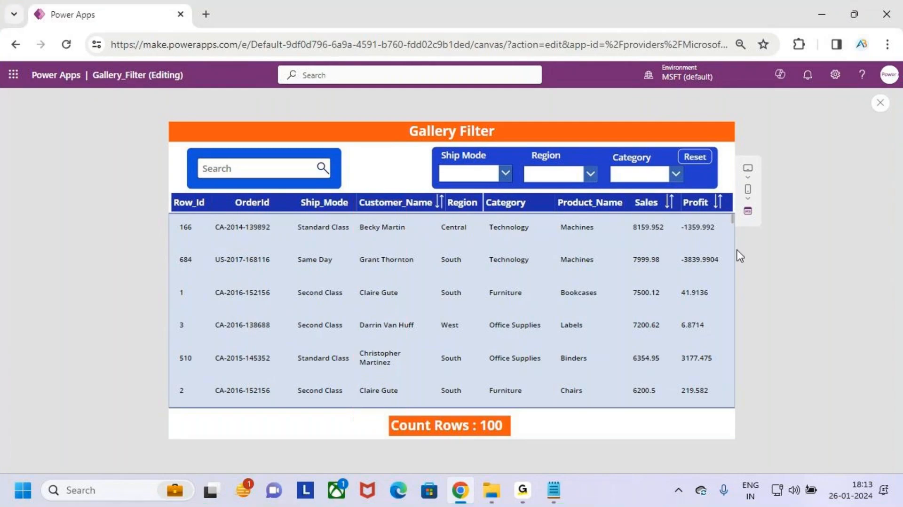
key("ctrl+2")
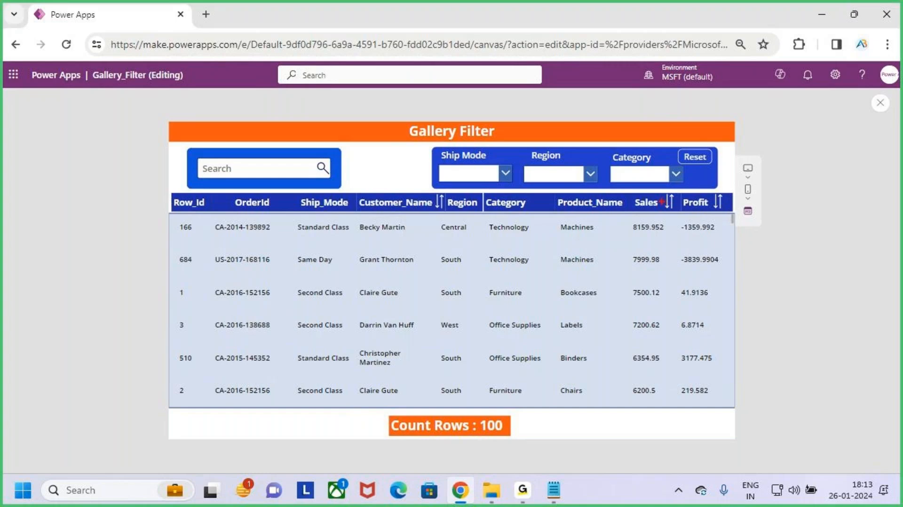
left_click_drag(667, 203, 677, 188)
mouse_move(624, 198)
left_mouse_down()
mouse_move(658, 301)
mouse_move(673, 403)
left_mouse_up()
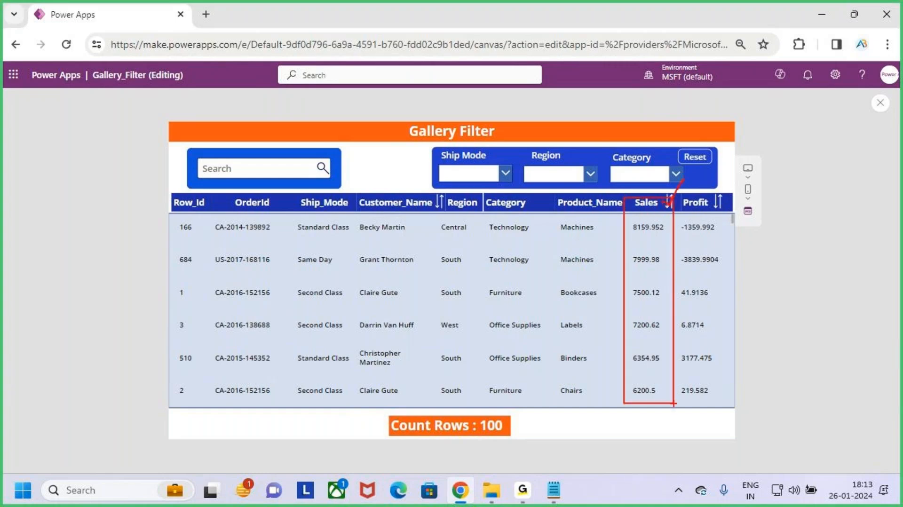
key("Escape")
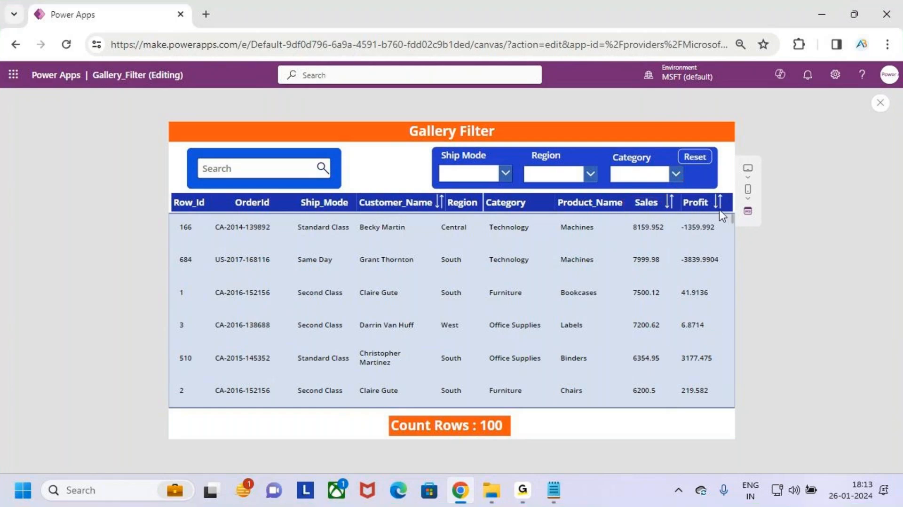
Mark the Profit header, its Sort icon and the Profit column with annotations, and clear them
key("ctrl+2")
left_click_drag(681, 193, 732, 217)
left_click_drag(719, 204, 745, 171)
left_click_drag(680, 215, 720, 409)
key("Escape")
Draw boxes around the Customer_Name, Sales and Profit Sort icons, and clear them
key("ctrl+2")
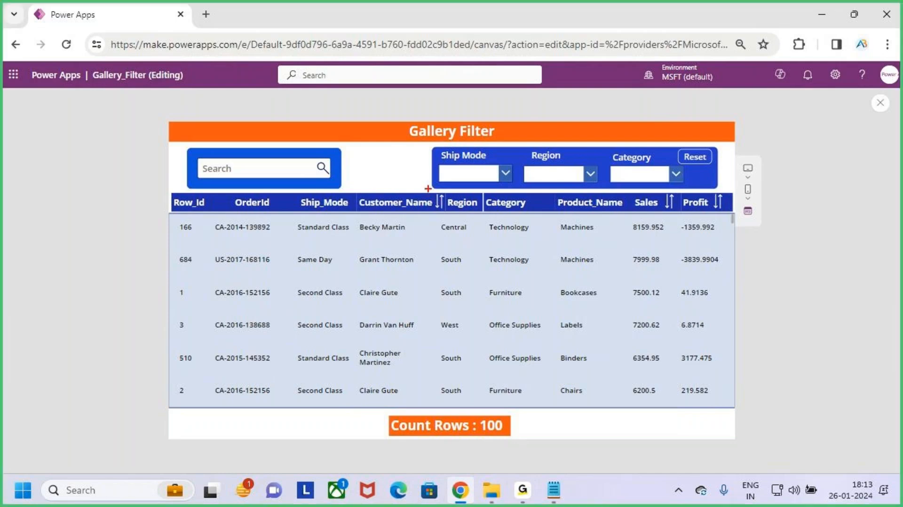
left_click_drag(427, 189, 441, 219)
left_click_drag(654, 189, 686, 225)
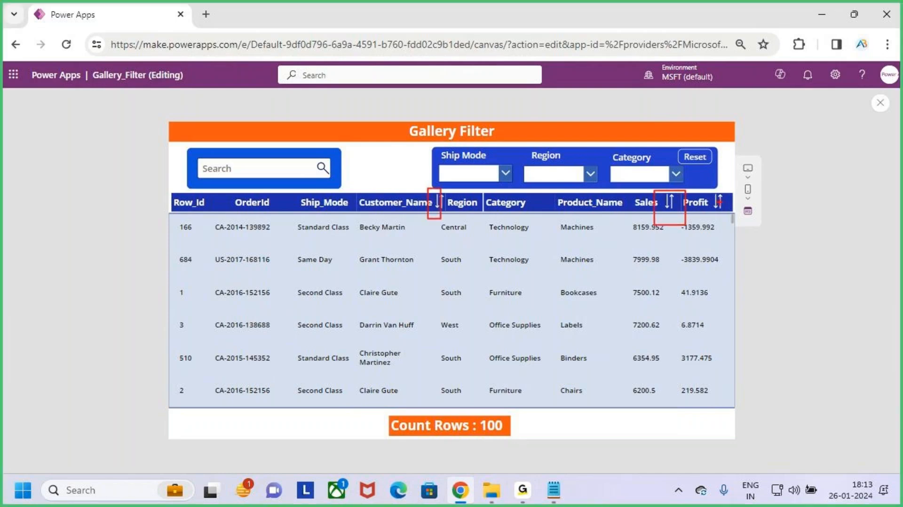
left_click_drag(711, 189, 724, 214)
key("Escape")
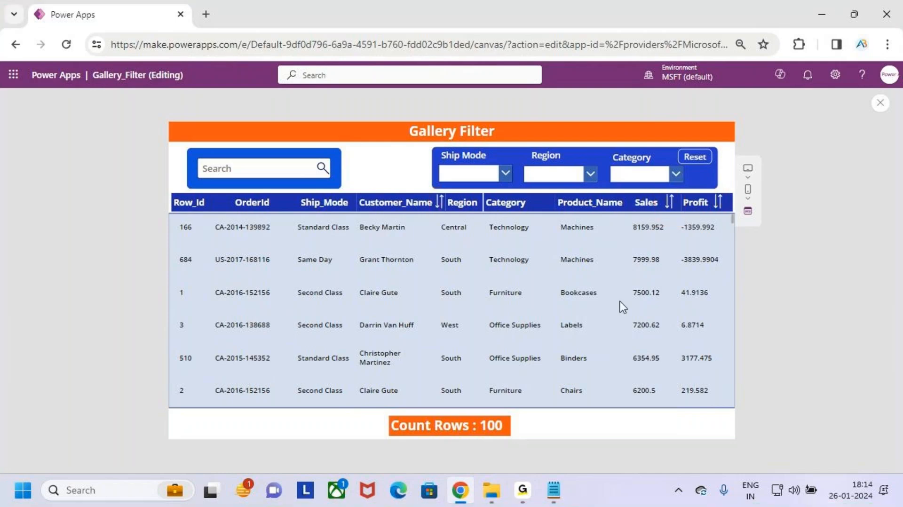
Close the preview and select the Gallery_Data gallery on the canvas
left_click(880, 102)
left_click(555, 322)
left_click(585, 327)
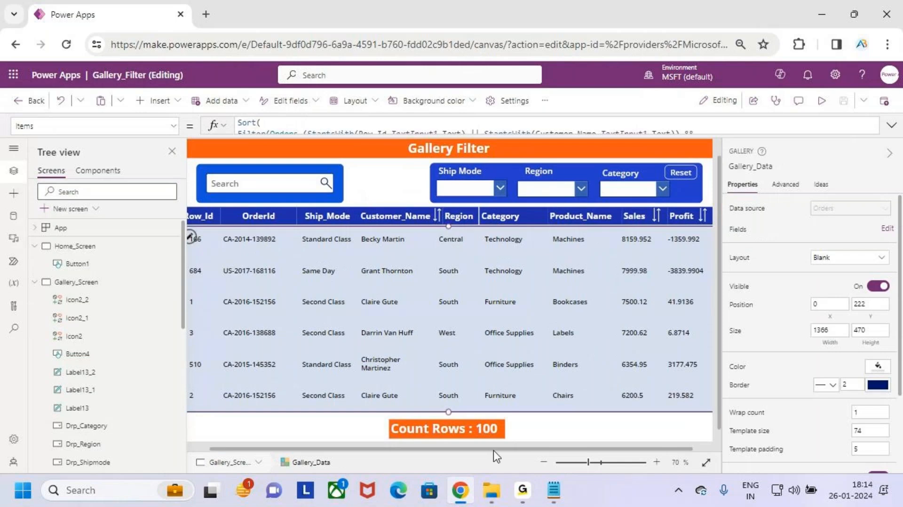
left_click_drag(493, 450, 515, 450)
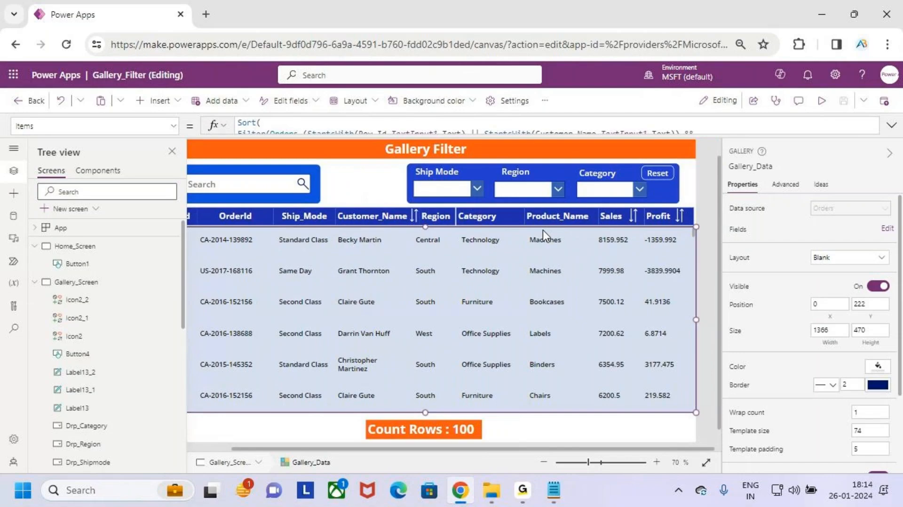
Point annotation arrows at the Customer_Name and Sales headers, and clear them
mouse_move(379, 176)
left_mouse_down()
mouse_move(378, 206)
mouse_move(392, 200)
left_mouse_up()
mouse_move(612, 182)
left_mouse_down()
mouse_move(613, 198)
mouse_move(625, 202)
left_mouse_up()
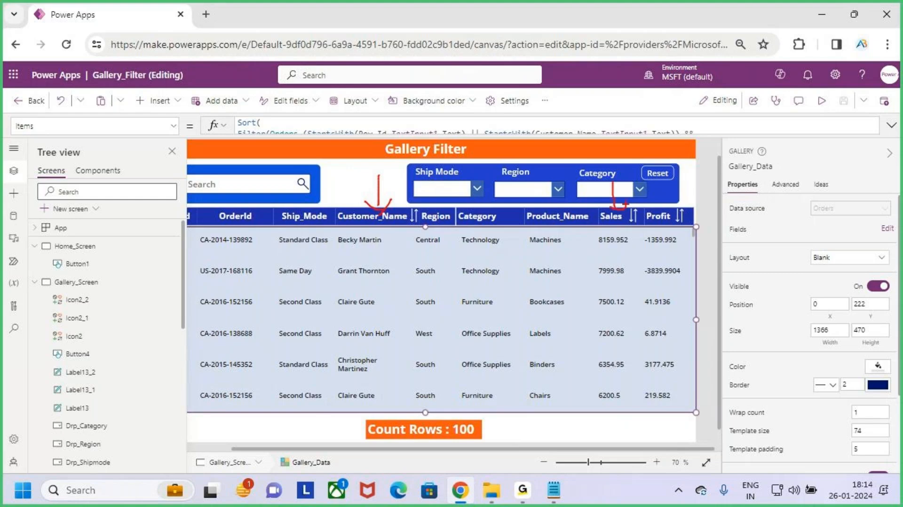
key("Escape")
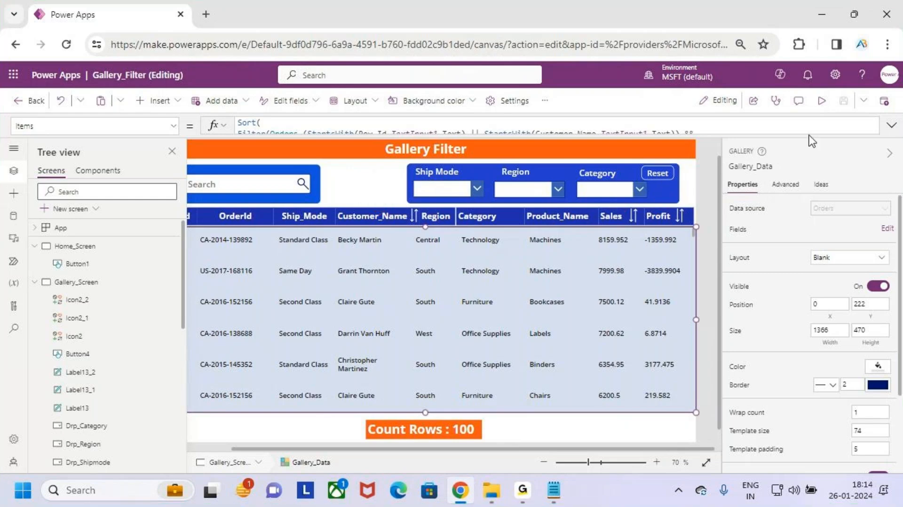
Select the App object, highlight it with an annotation, and show its OnStart property
left_click(112, 232)
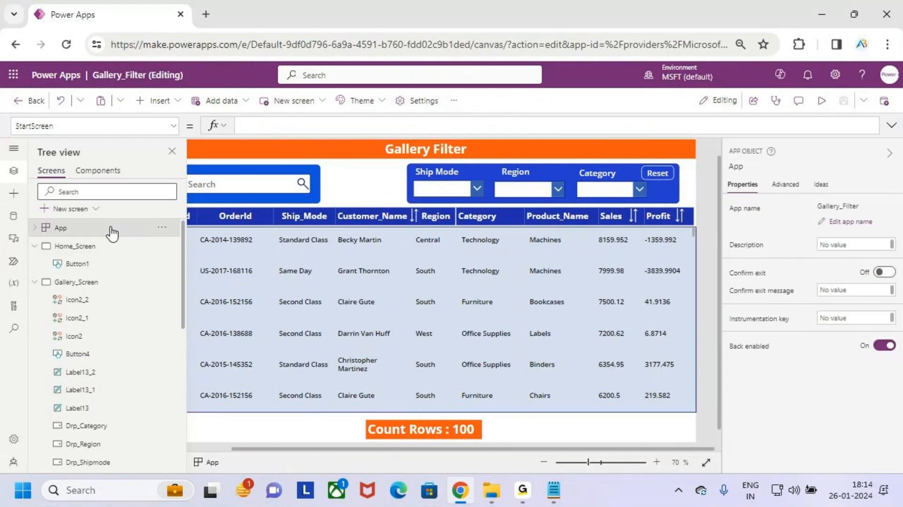
key("ctrl+2")
left_click_drag(41, 220, 156, 234)
key("Escape")
left_click(174, 128)
scroll(98, 271, "up", 2)
scroll(97, 267, "down", 2)
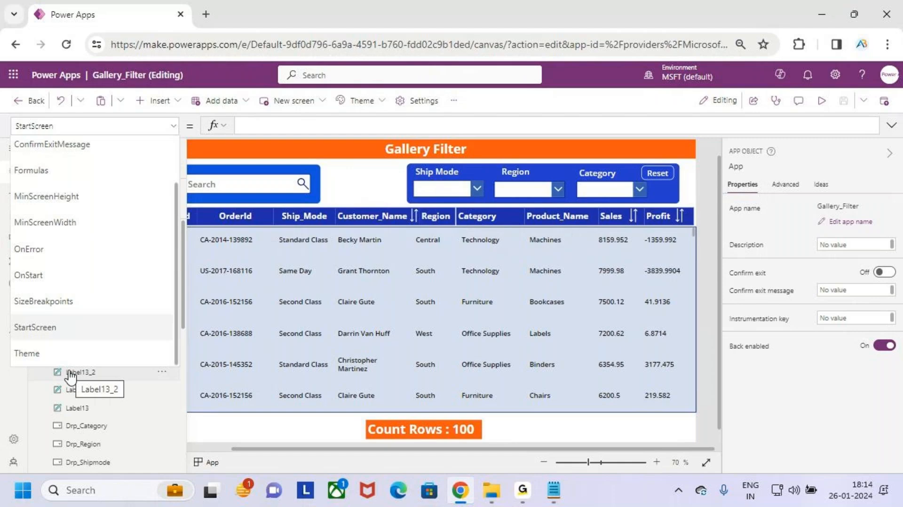
left_click(98, 280)
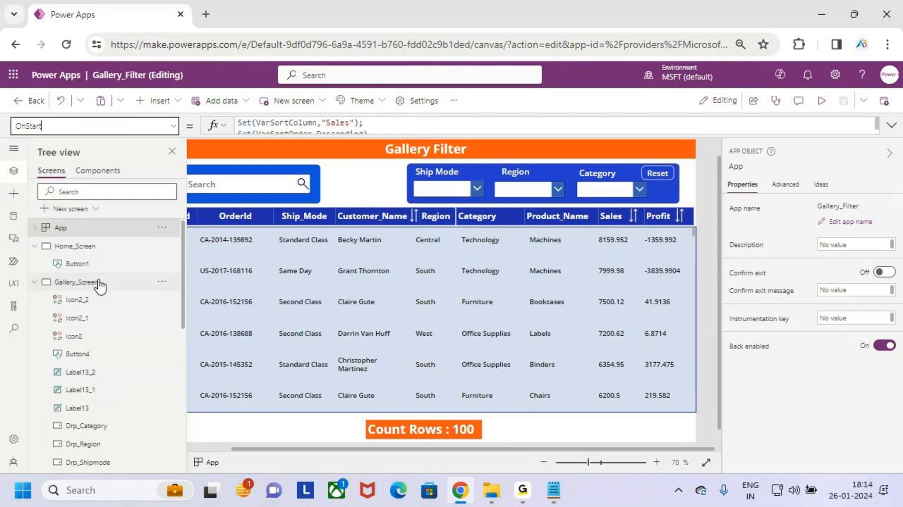
Expand the OnStart formula of the App object and cut out both existing Set lines
left_click(471, 137)
left_click(399, 140)
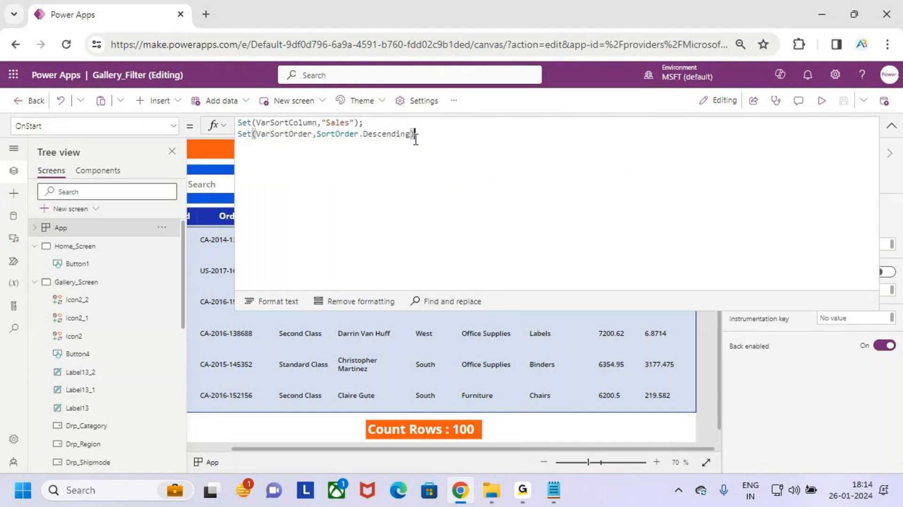
left_click_drag(416, 135, 198, 127)
key("ctrl+x")
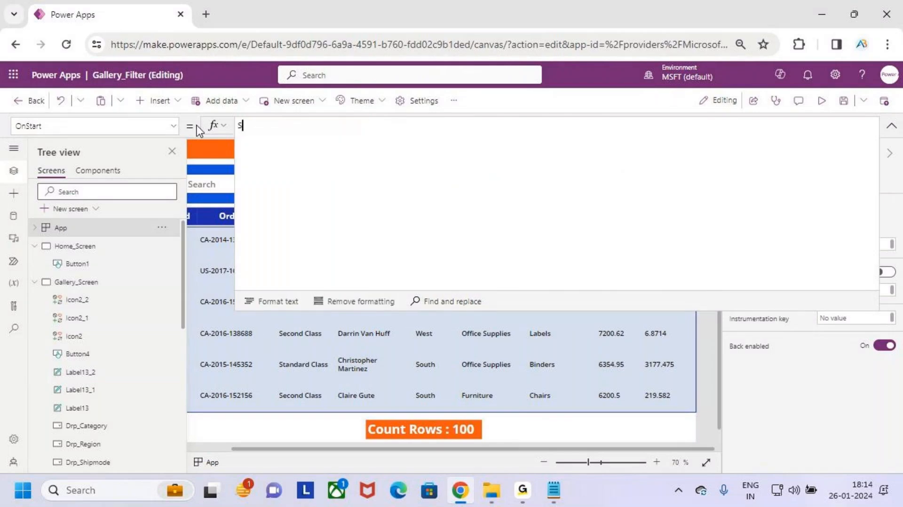
Enter Set(VarsortColumn,"Sales"); as the first line of the App's OnStart formula
type("Set")
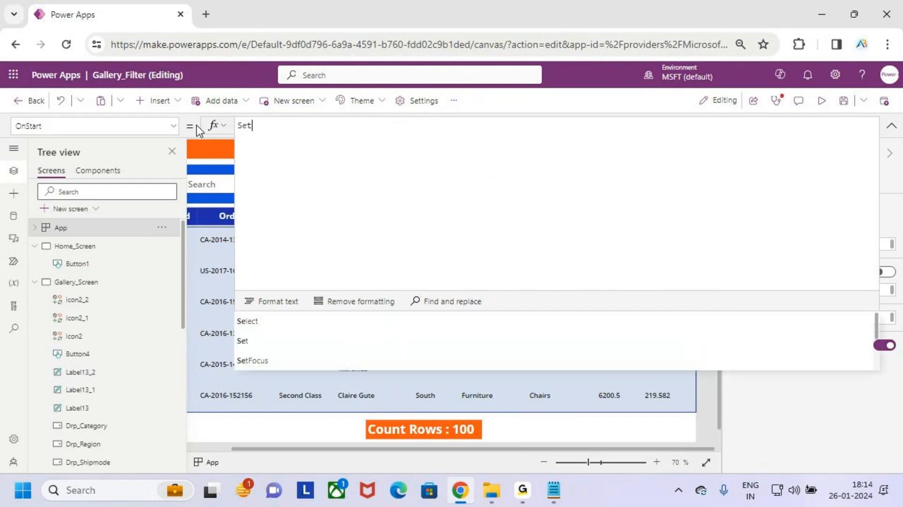
type("(Var")
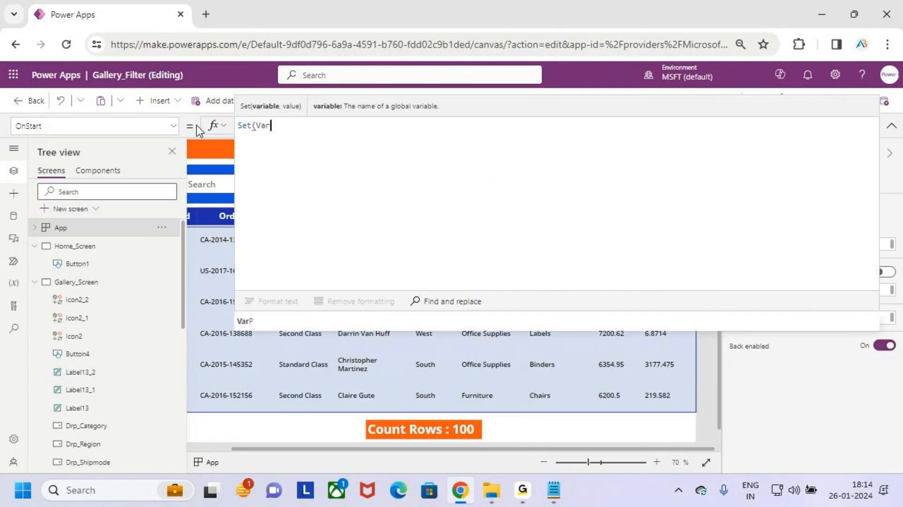
type("son")
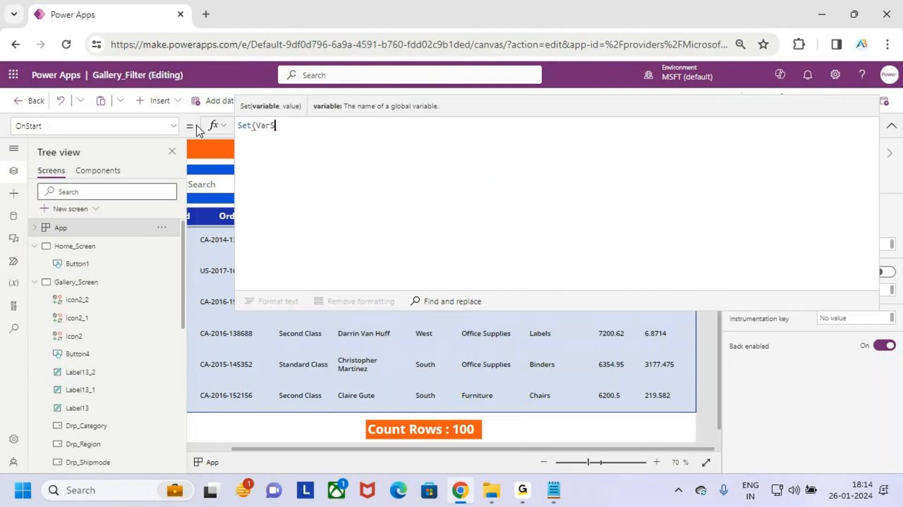
type("tColumn,")
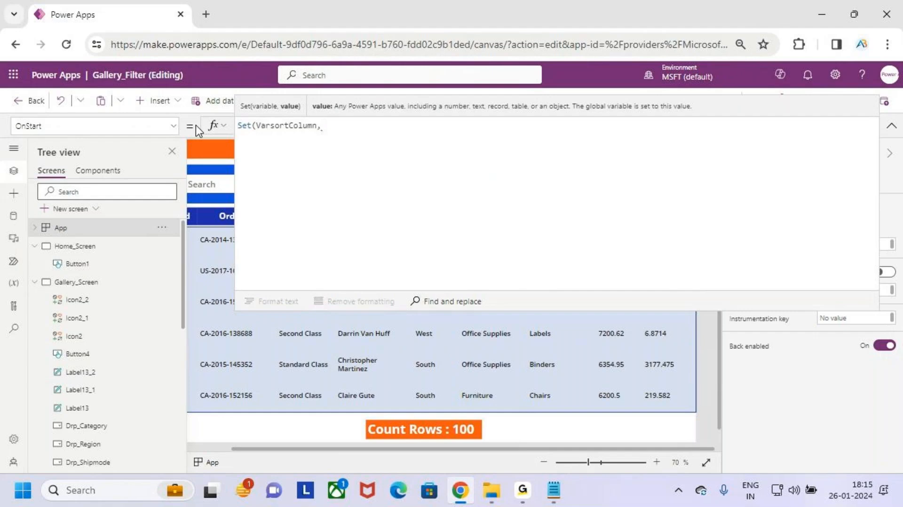
type("\"\"")
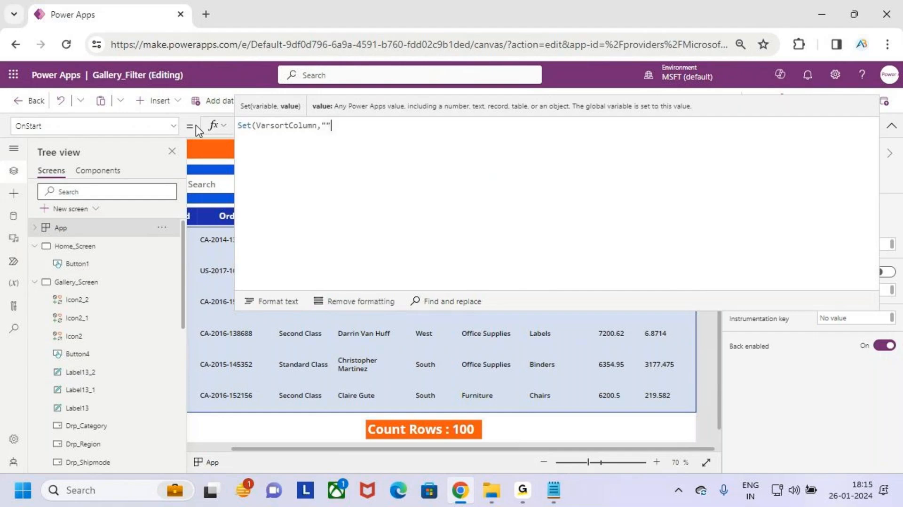
type("Sales\")")
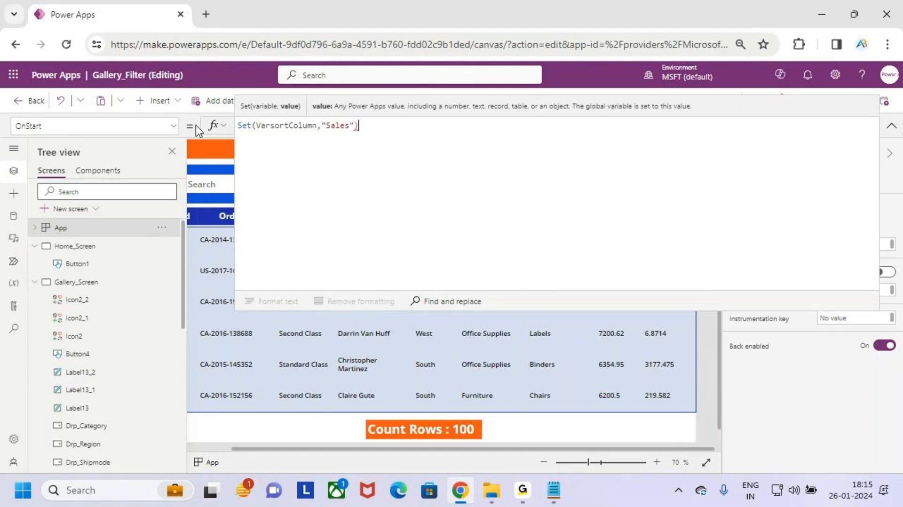
key("shift+Return")
key("BackSpace")
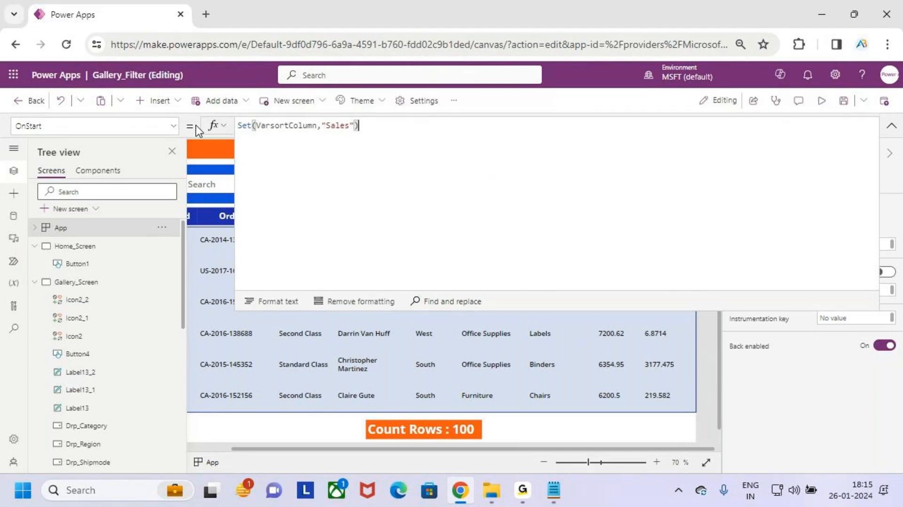
type(";")
key("shift+Return")
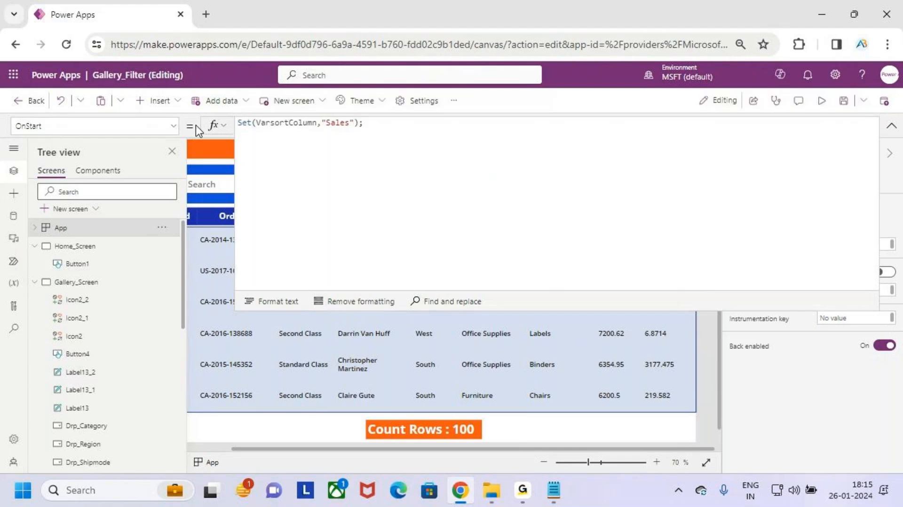
Add Set(VarsortOrder,SortOrder.Descending) as the second line of the OnStart formula
type("Set")
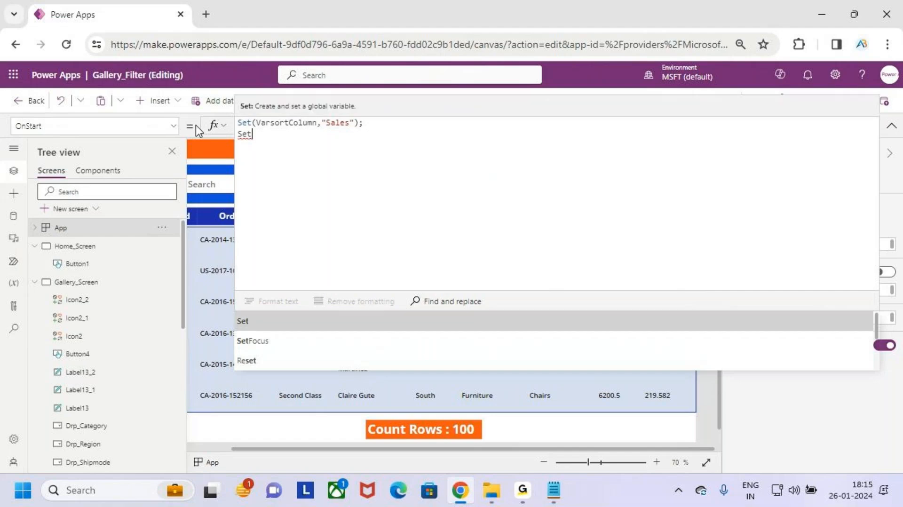
type("((VarO")
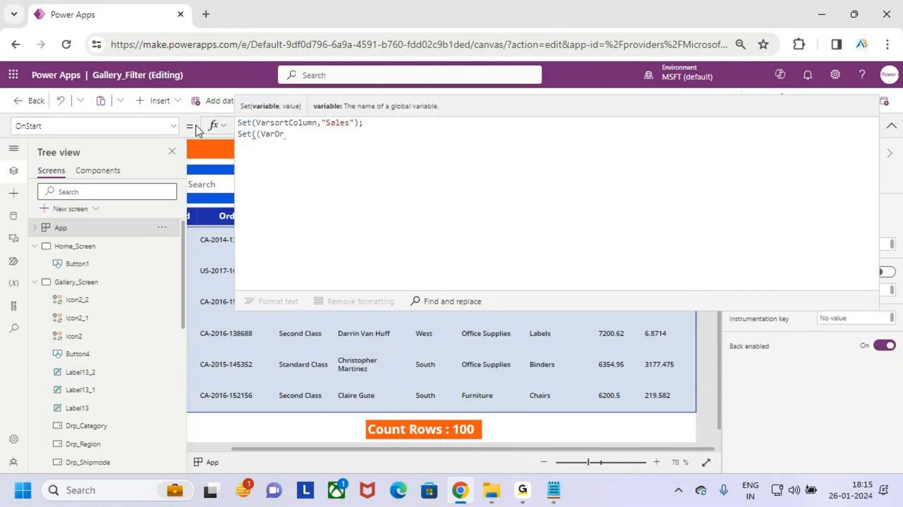
type("r")
key("BackSpace")
key("BackSpace")
key("BackSpace")
key("BackSpace")
key("BackSpace")
key("BackSpace")
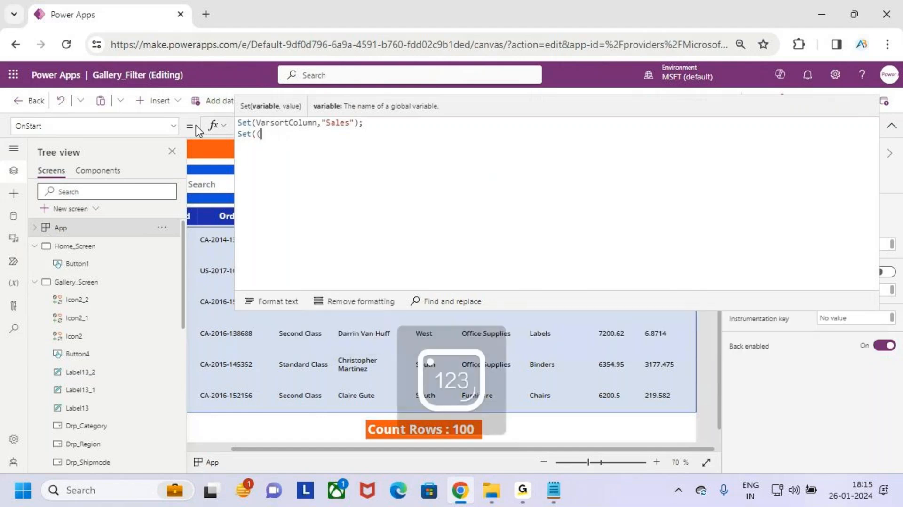
type("Var")
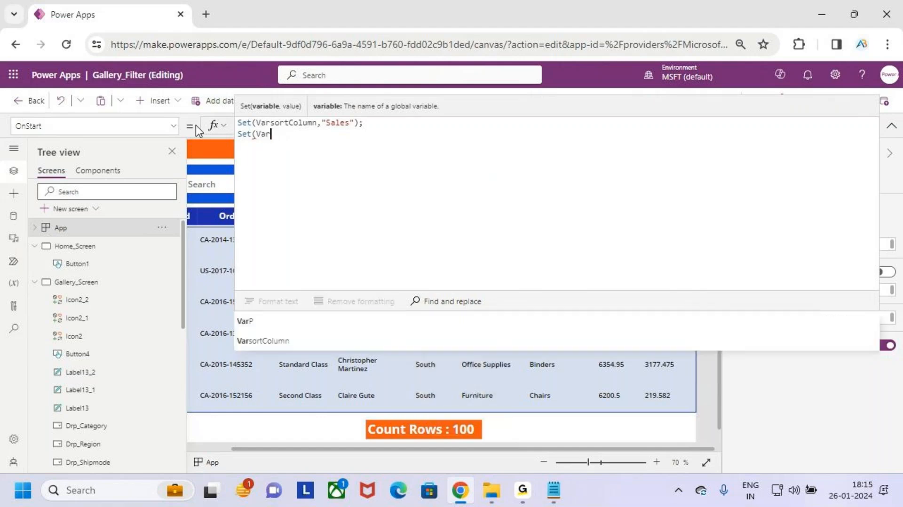
type("sortOrder")
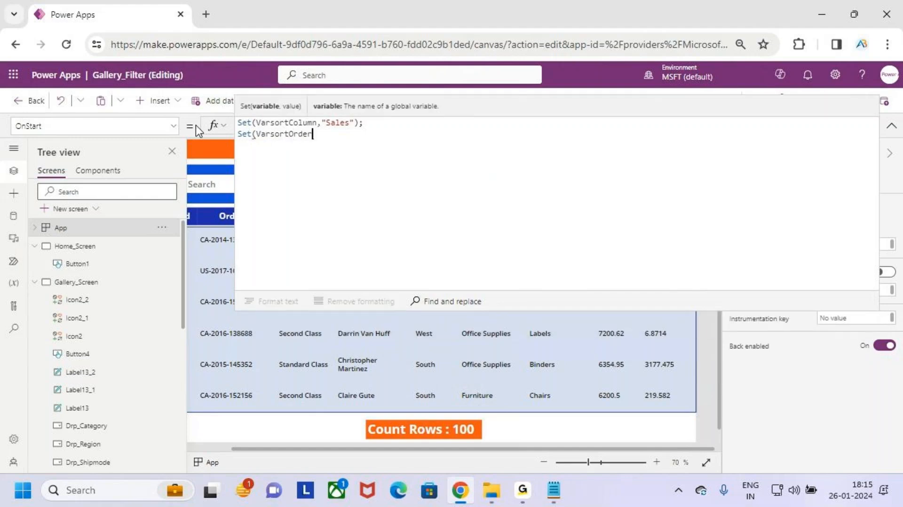
type(",desc")
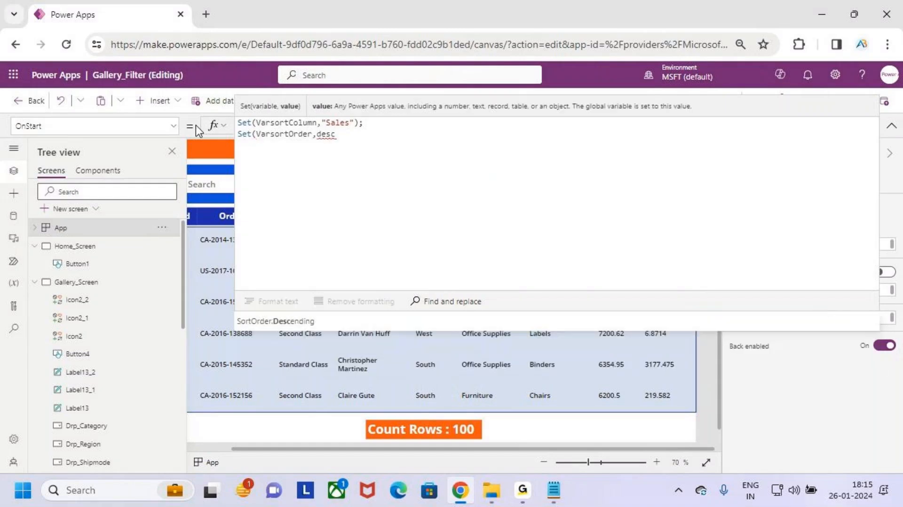
key("Tab")
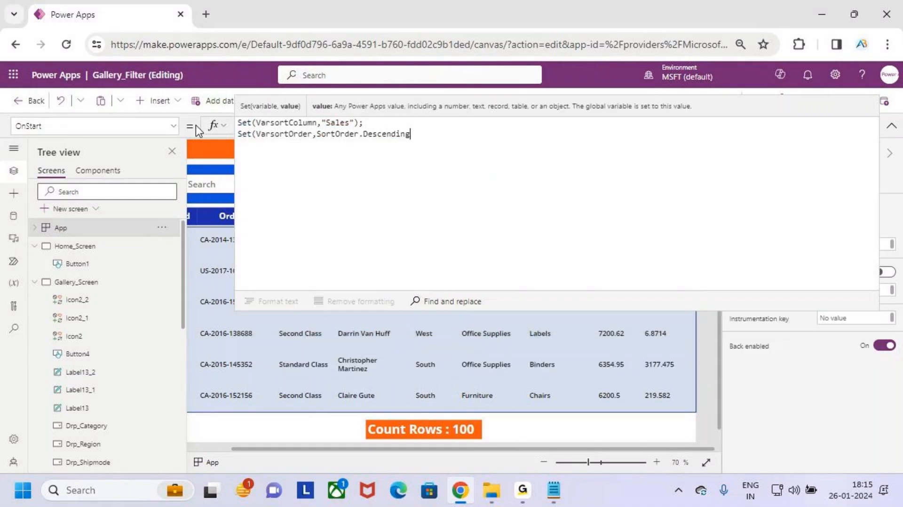
type(")")
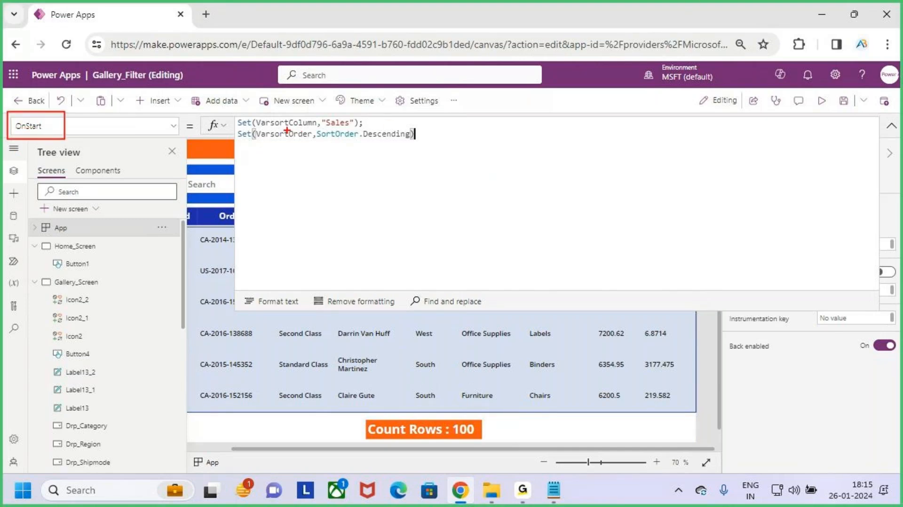
Underline VarsortColumn, VarsortOrder and the Descending value with annotations, clear them, and collapse the formula editor
left_click_drag(257, 127, 288, 127)
left_click_drag(262, 139, 306, 140)
mouse_move(279, 105)
left_mouse_down()
mouse_move(294, 139)
mouse_move(283, 159)
left_mouse_up()
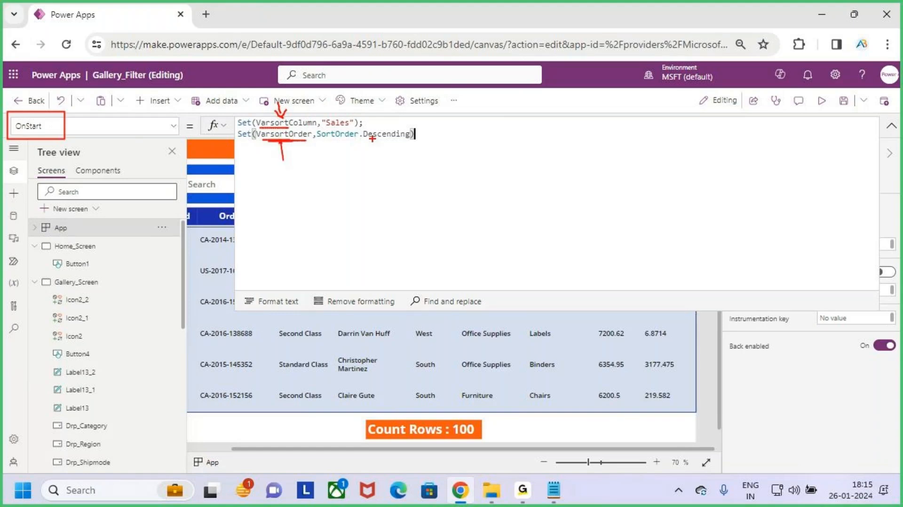
left_click_drag(340, 145, 383, 146)
key("Escape")
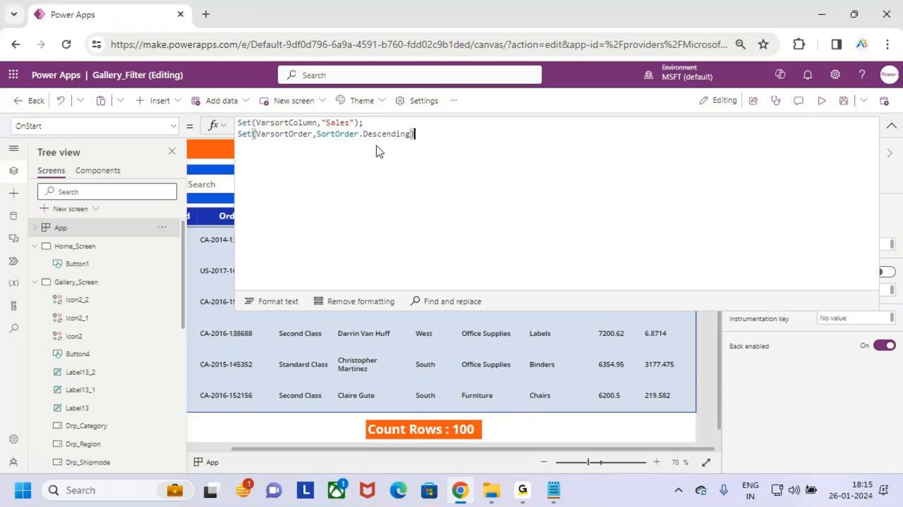
left_click(892, 129)
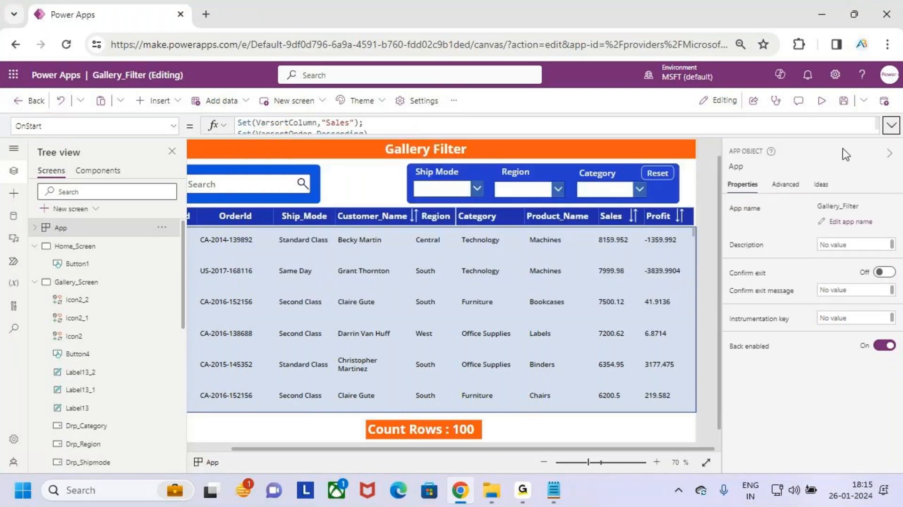
Expand the App's OnStart formula, mark both Set lines and their variables with annotations, clear them, and collapse the editor
left_click(891, 127)
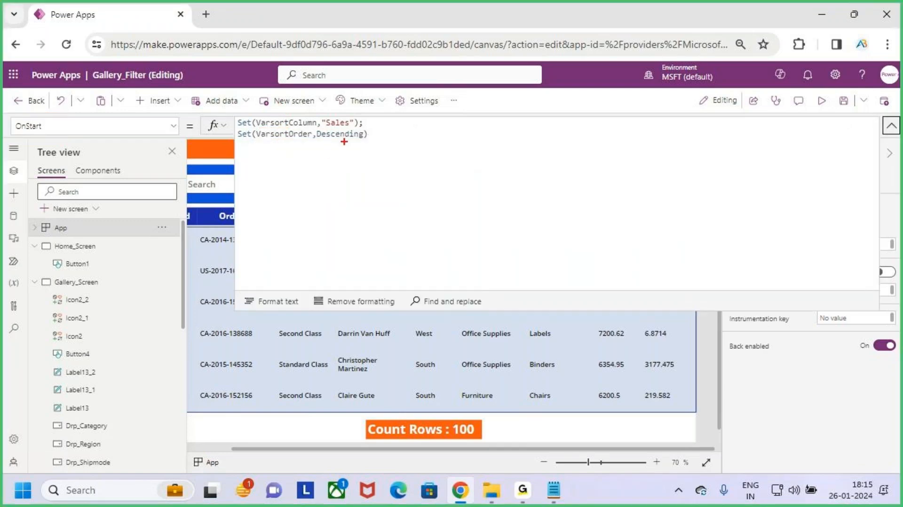
mouse_move(228, 110)
left_mouse_down()
mouse_move(301, 141)
mouse_move(394, 152)
mouse_move(436, 92)
left_mouse_up()
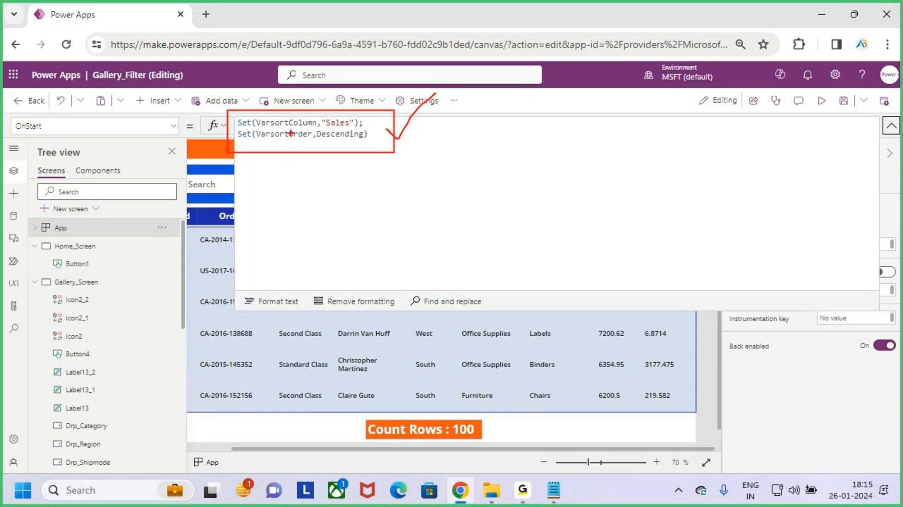
left_click_drag(273, 127, 353, 126)
left_click_drag(267, 142, 362, 143)
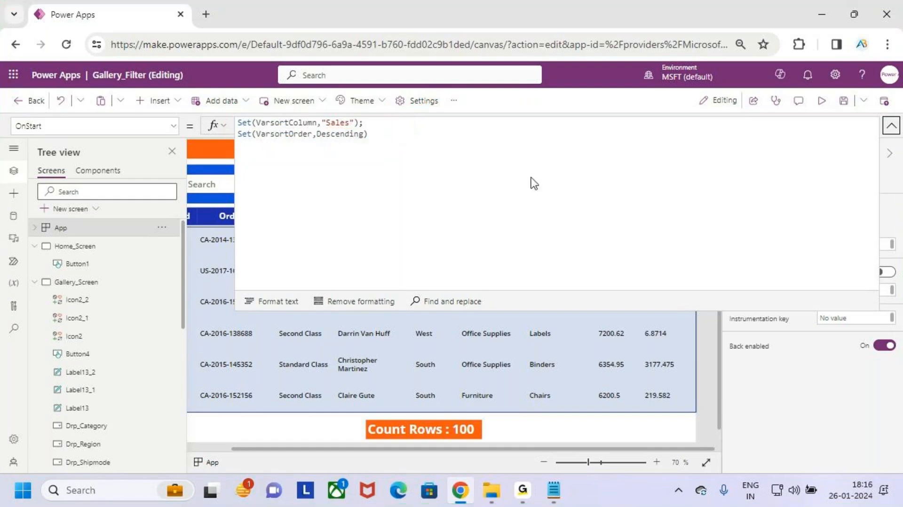
left_click(891, 126)
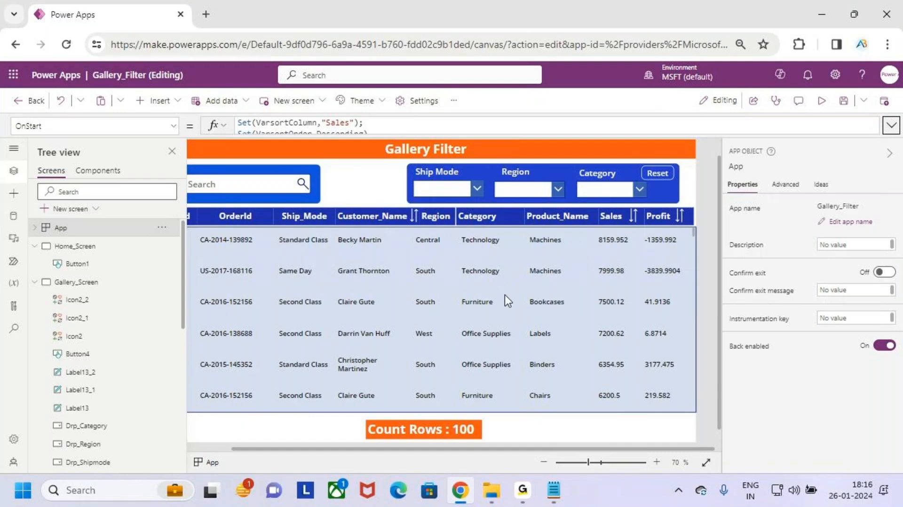
left_click(475, 281)
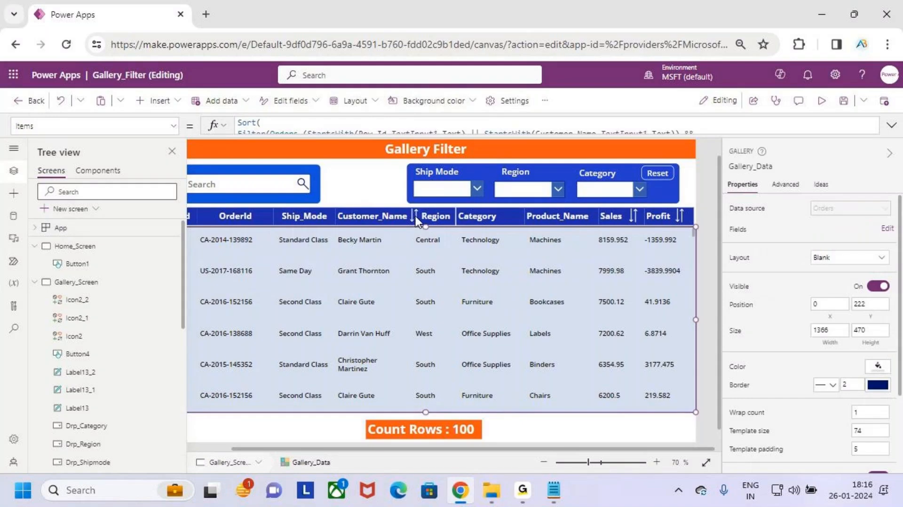
left_click(633, 218)
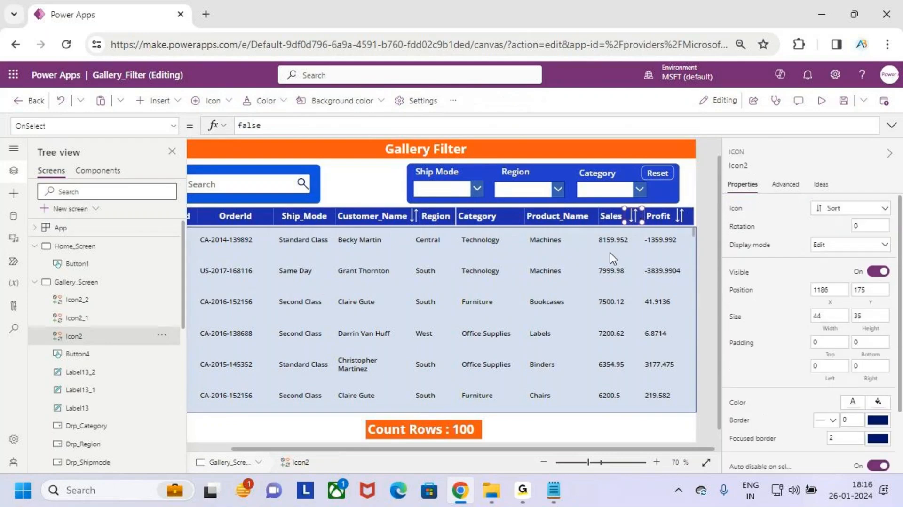
left_click(636, 255)
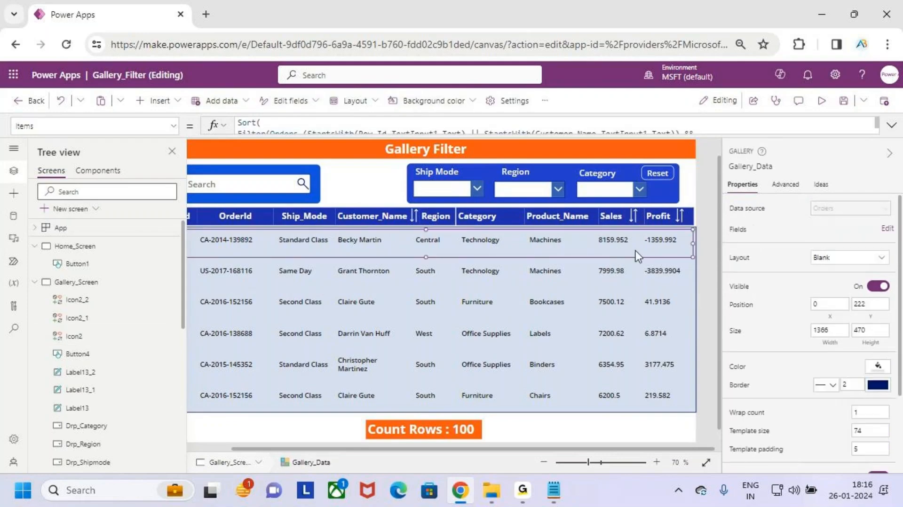
left_click(606, 326)
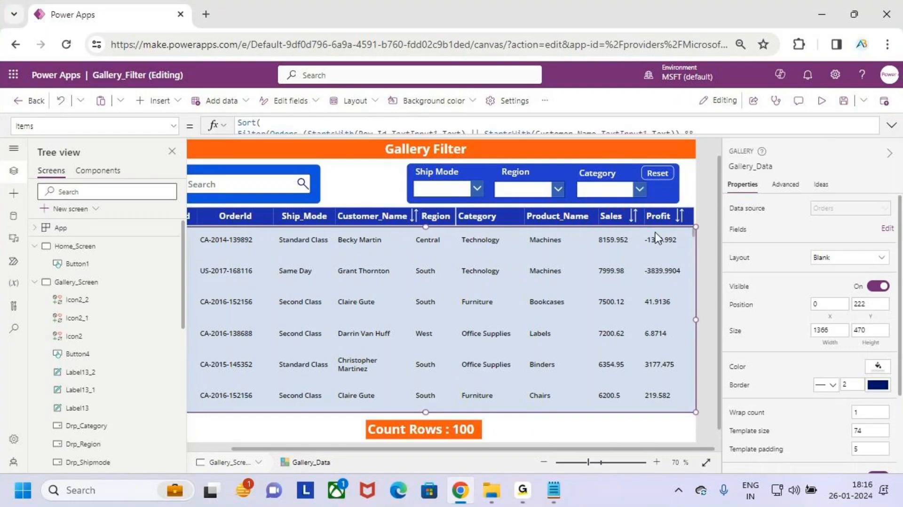
Clear the OnSelect formula of the Sort icon beside Sales and size the expanded formula editor so the gallery header stays in view
left_click(637, 221)
scroll(638, 223, "up", 3)
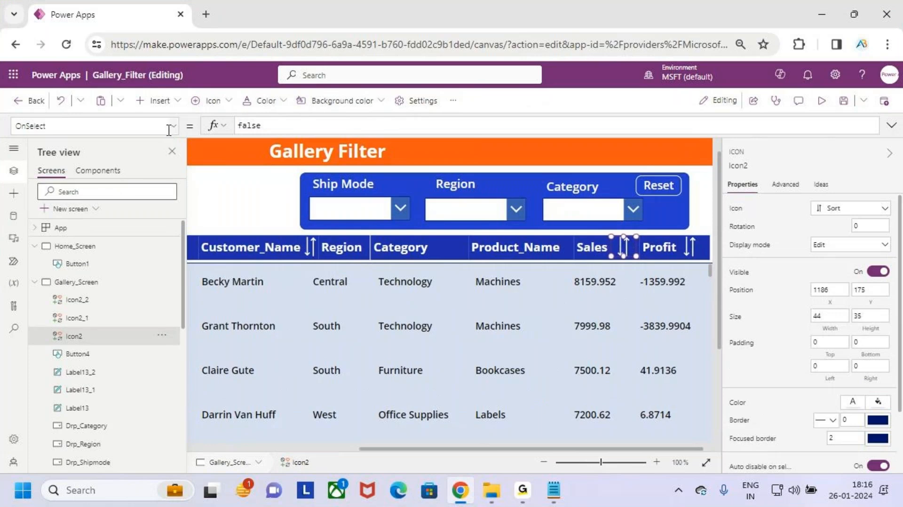
left_click_drag(608, 232, 637, 260)
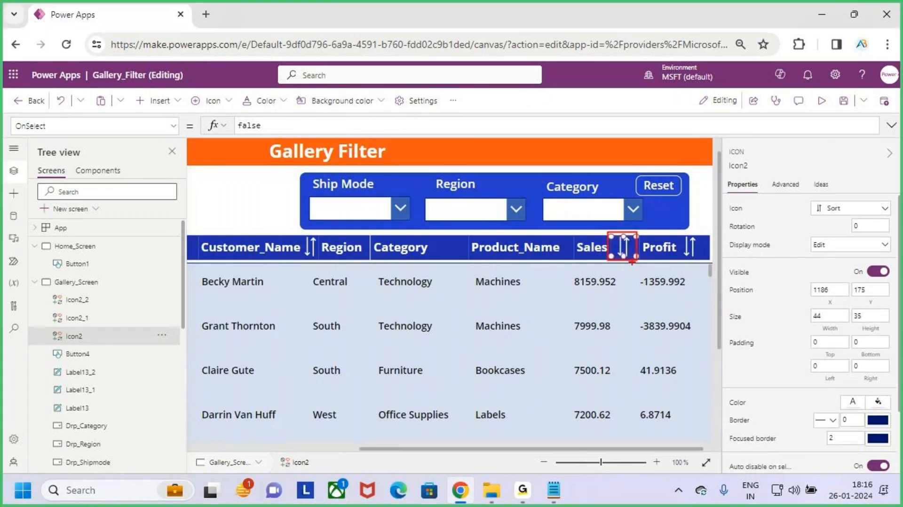
left_click_drag(18, 135, 50, 135)
key("Escape")
left_click(333, 125)
left_click_drag(296, 126, 193, 133)
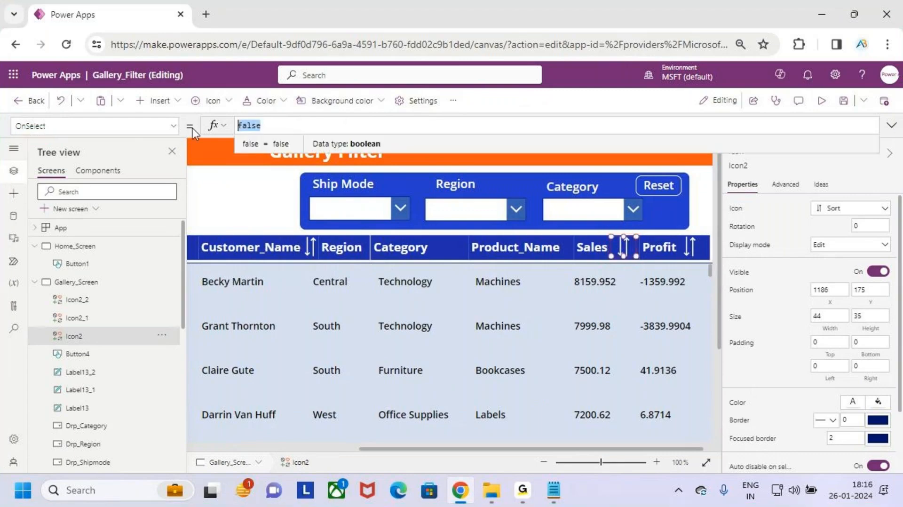
key("BackSpace")
left_click(891, 125)
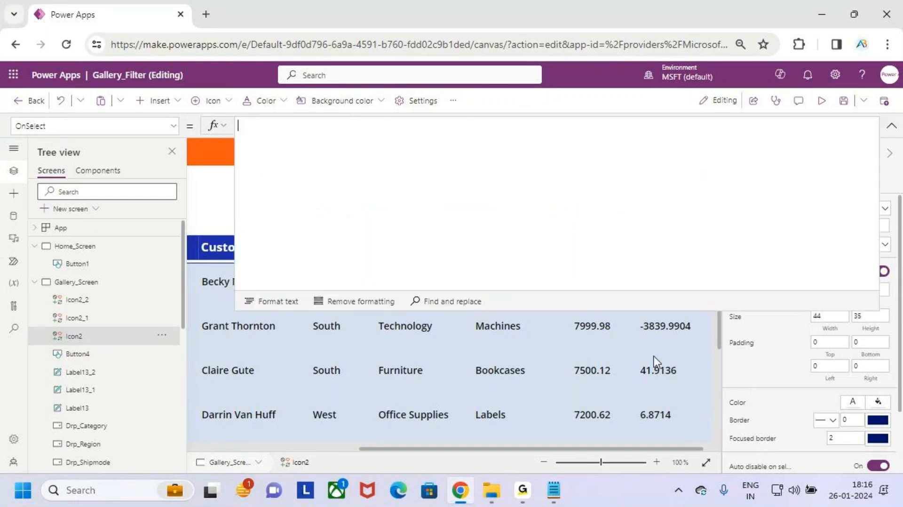
left_click_drag(639, 311, 630, 207)
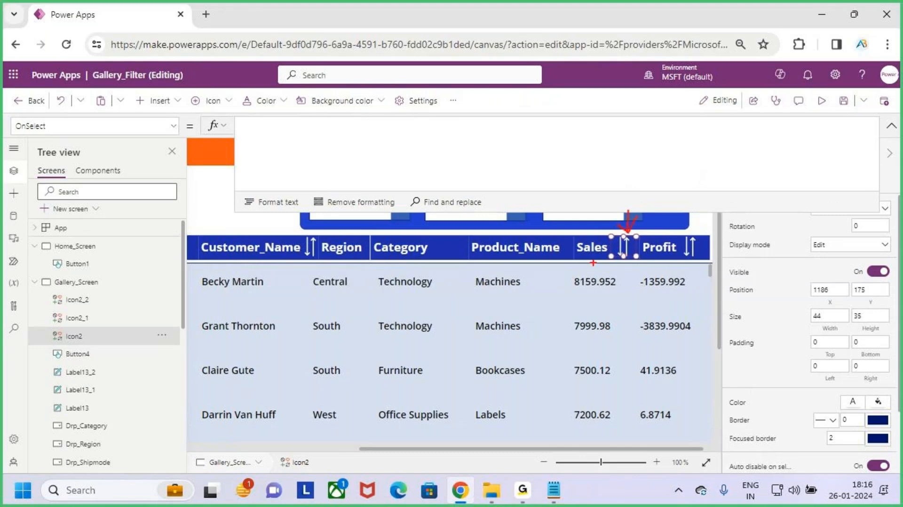
left_click_drag(580, 257, 606, 250)
key("Escape")
Enter Set(VarsortColumn,"Sales") as the OnSelect formula of the Sort icon beside Sales
type("S")
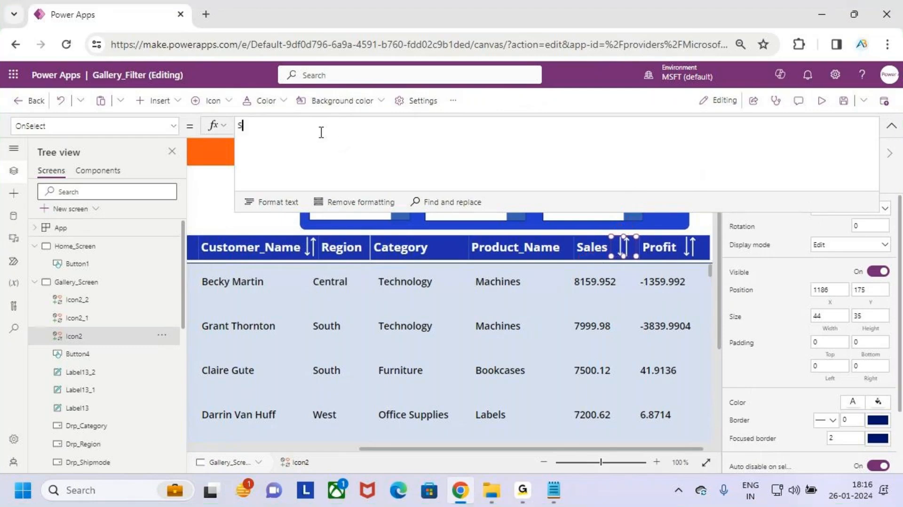
type("et(Va")
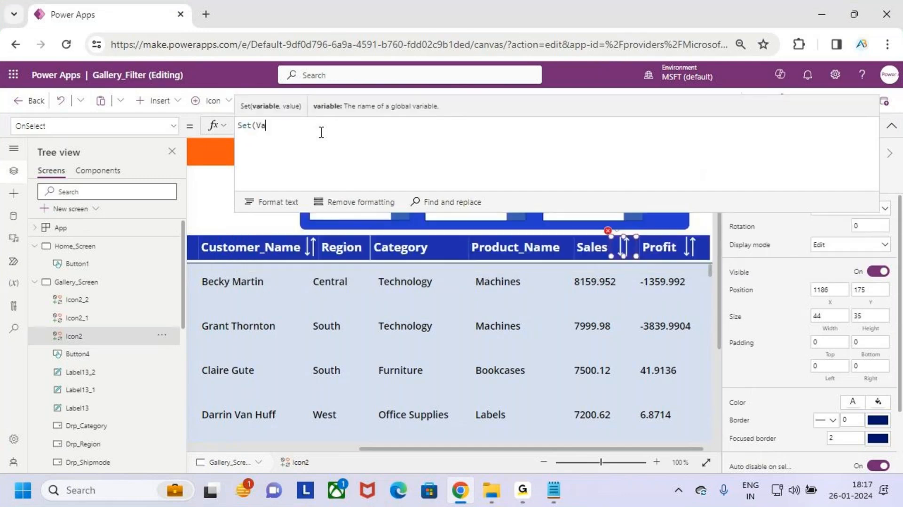
type("r")
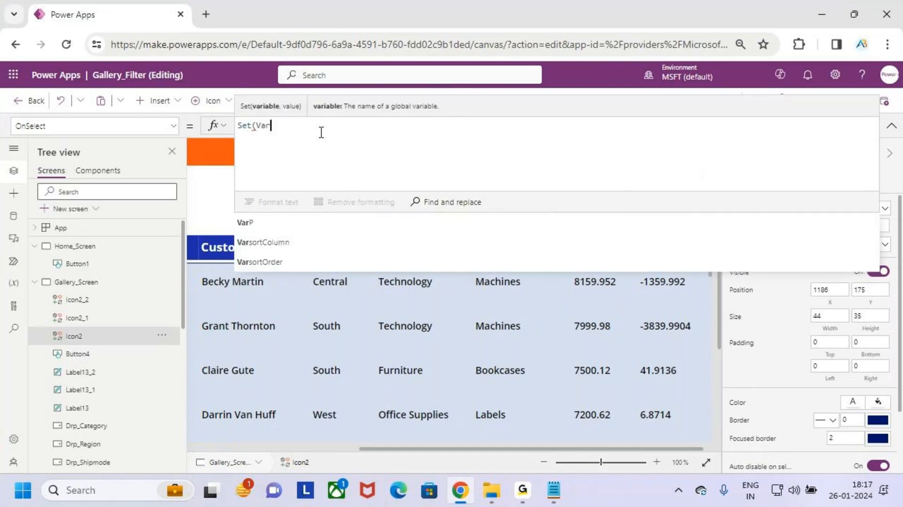
key("Down")
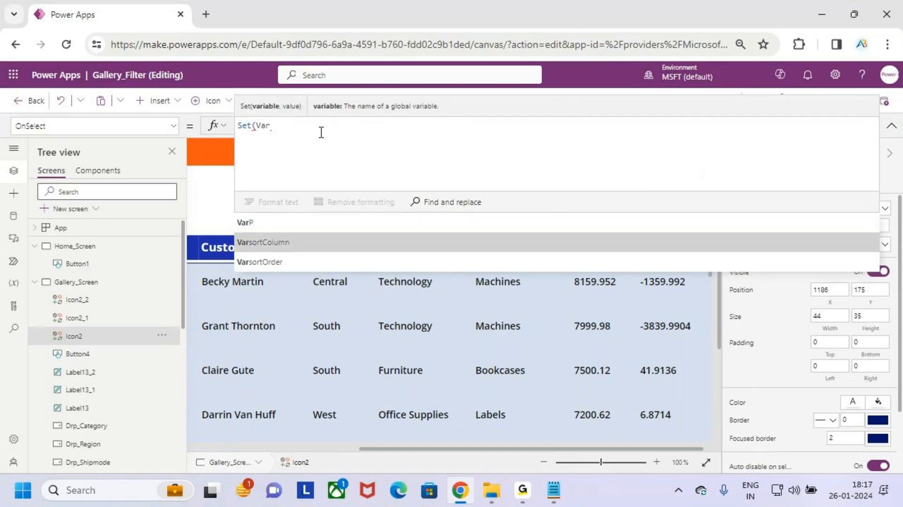
key("Tab")
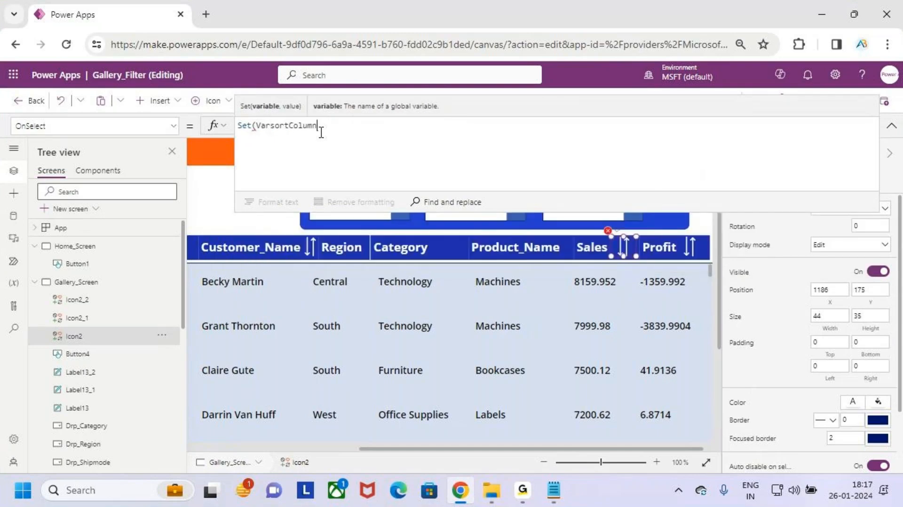
type(",Sal;es")
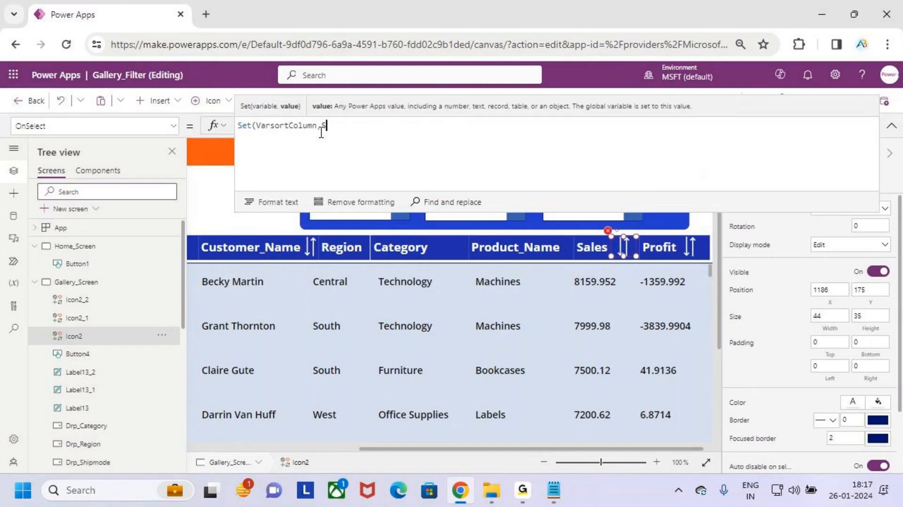
key("BackSpace")
key("BackSpace")
key("BackSpace")
key("BackSpace")
key("BackSpace")
key("BackSpace")
key("BackSpace")
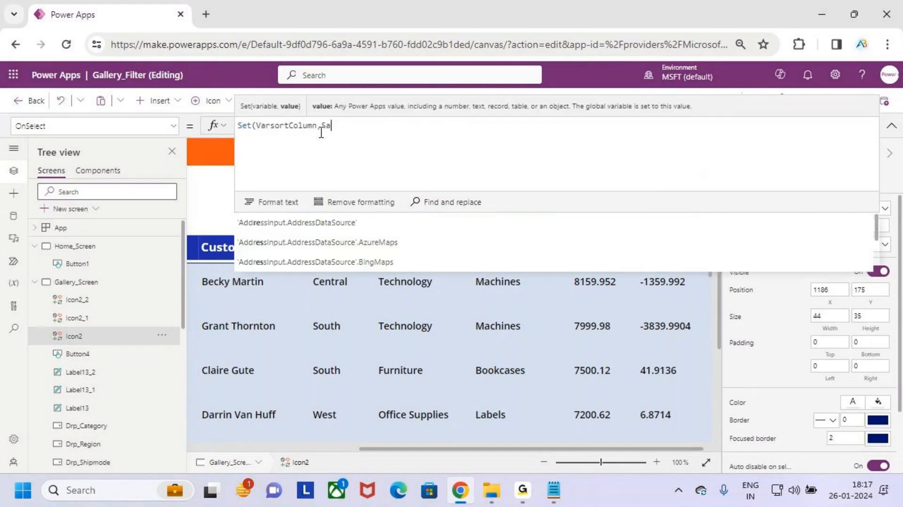
type(",\"Sal")
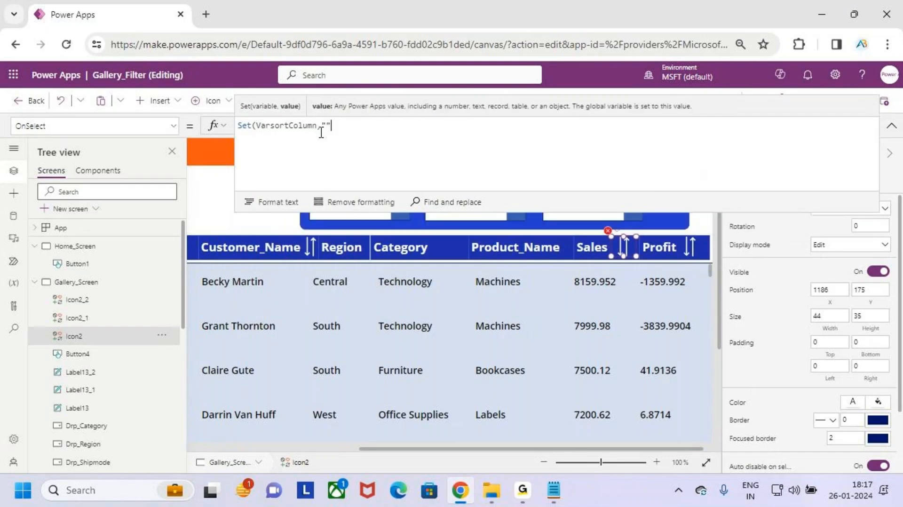
type("es\")")
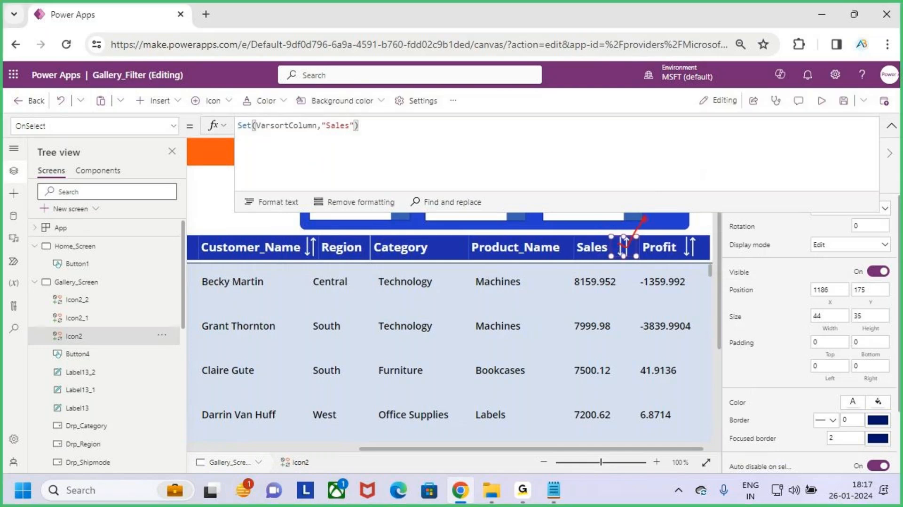
Underline VarsortColumn with an annotation, clear it, and retype the end of the "Sales" argument with its closing quote and parenthesis
mouse_move(270, 133)
left_mouse_down()
mouse_move(316, 133)
mouse_move(342, 101)
mouse_move(301, 99)
mouse_move(296, 123)
mouse_move(307, 116)
left_mouse_up()
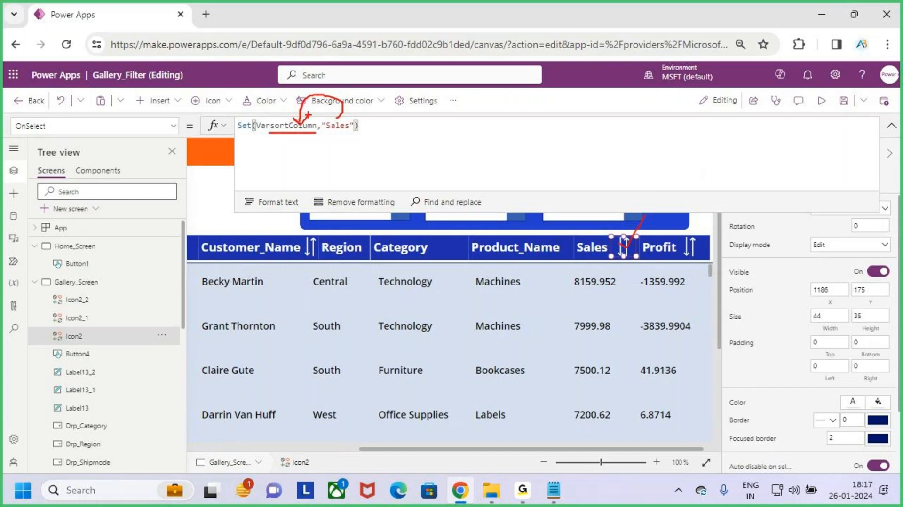
key("Escape")
left_click(392, 125)
key("BackSpace")
key("BackSpace")
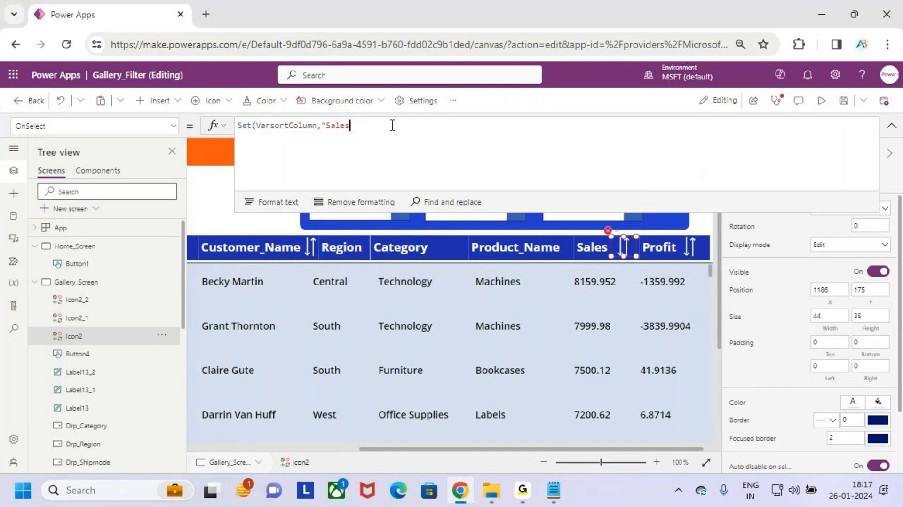
type("\"")
key("BackSpace")
type("\")")
key("BackSpace")
key("BackSpace")
key("BackSpace")
key("BackSpace")
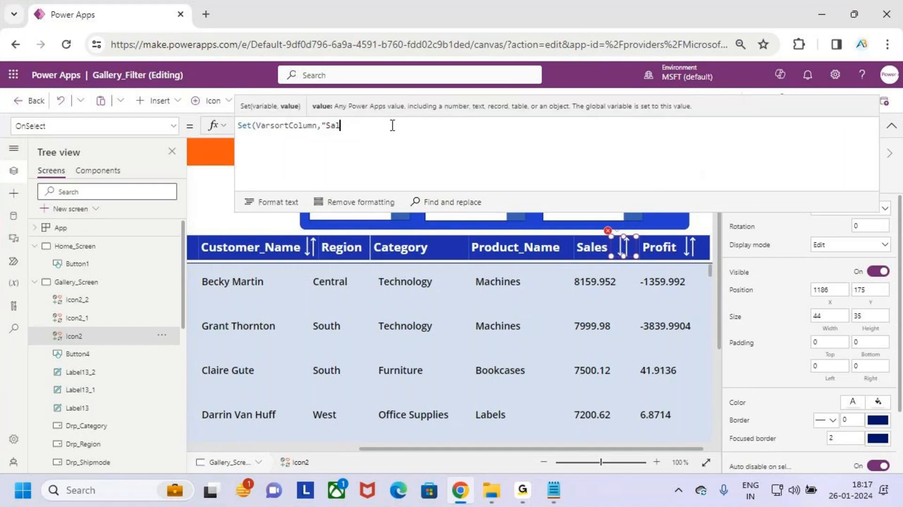
type("es\")")
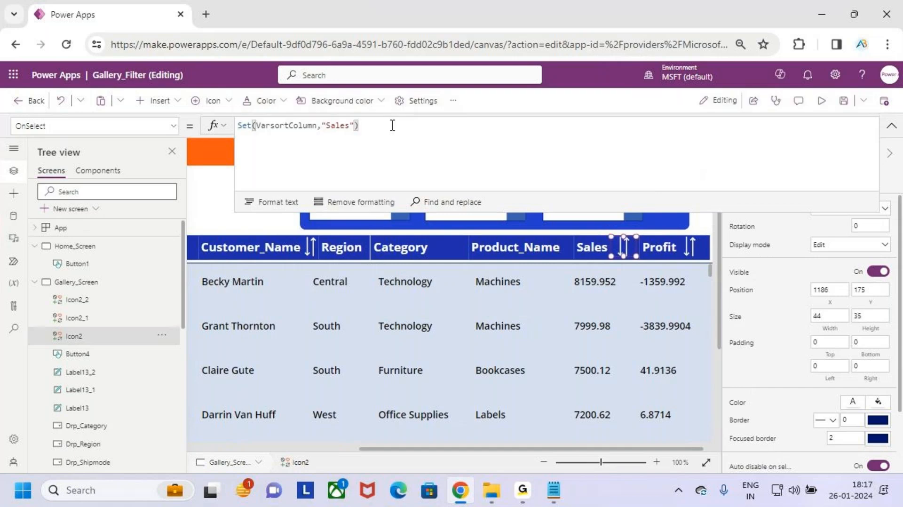
Add a second Set call on a new line of the Sales Sort icon's OnSelect formula, with VarsortOrder as its variable
type(";")
key("shift+Return")
type("Set")
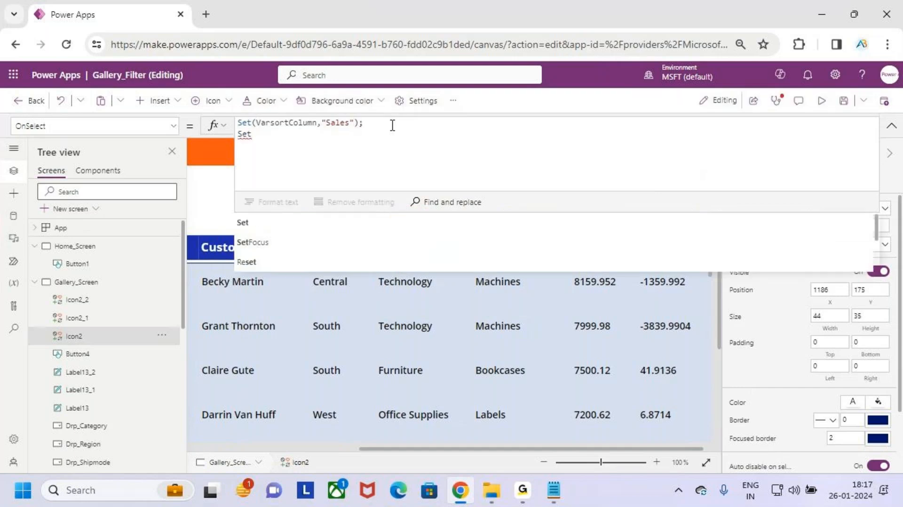
type("(Var")
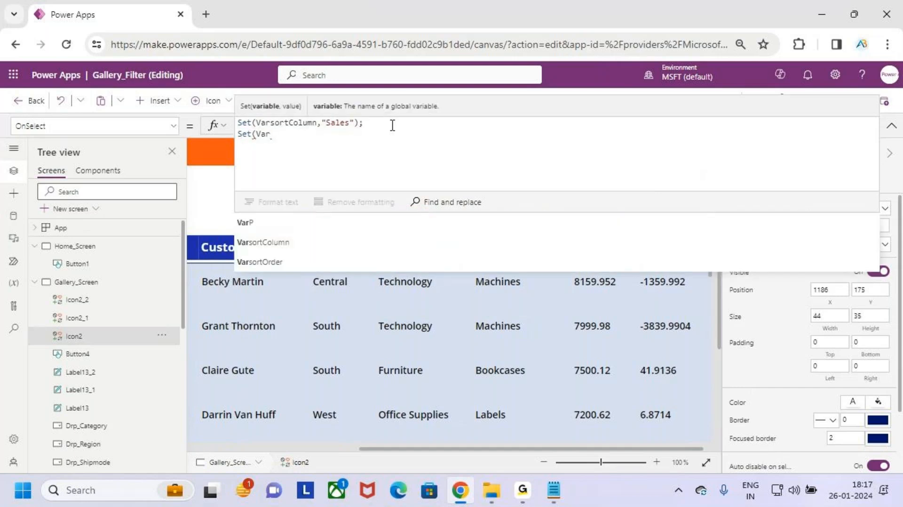
type("sor")
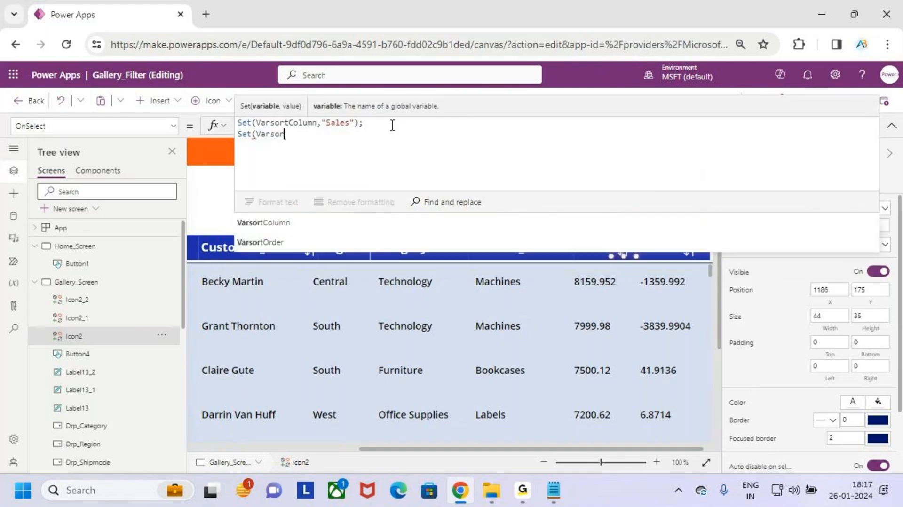
key("Tab")
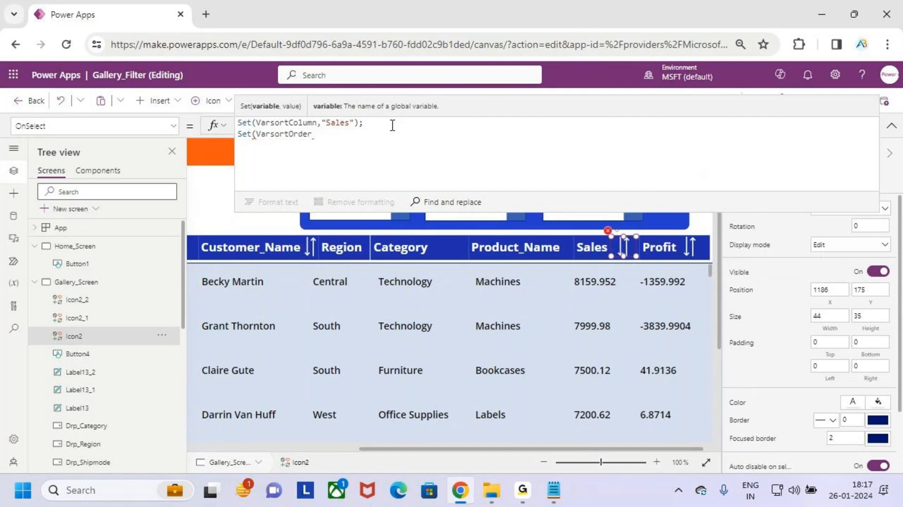
type(",")
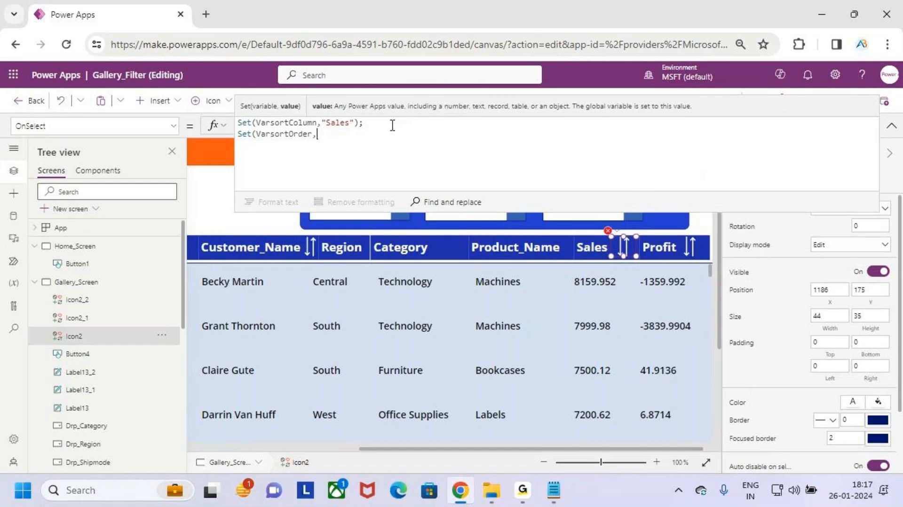
Begin the VarsortOrder value with an If function whose condition is VarsortOrder=SortOrder.Ascending
type("if")
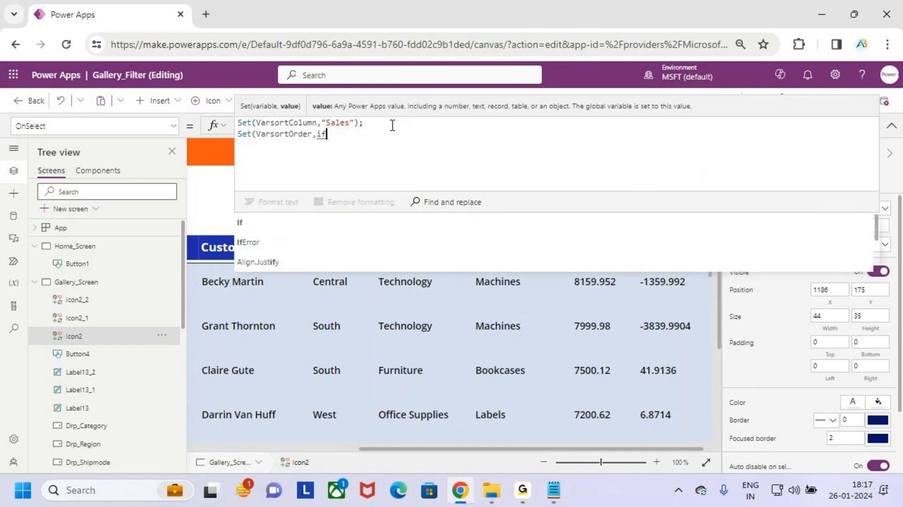
key("Tab")
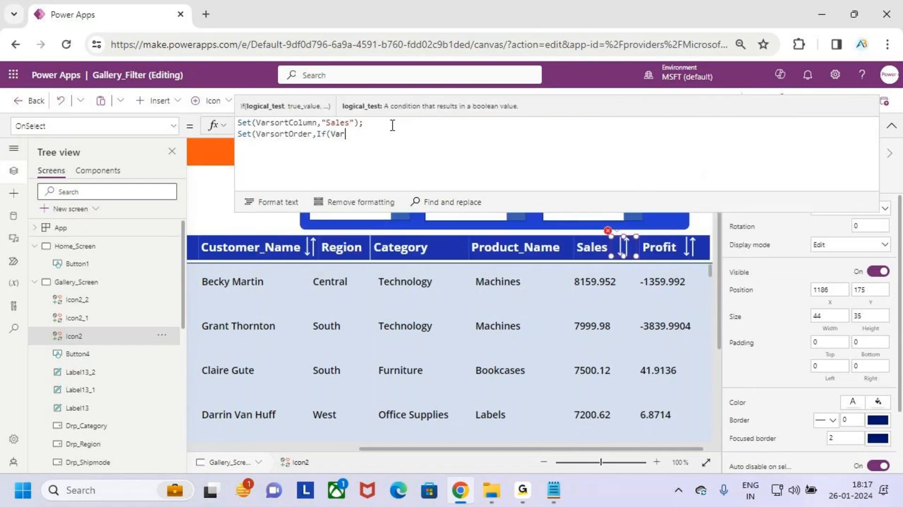
type("Varsor")
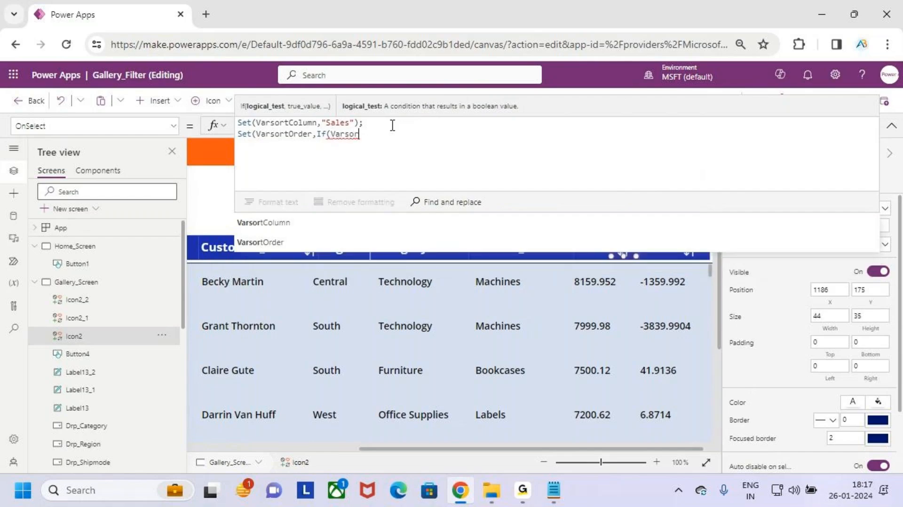
key("Down")
key("Tab")
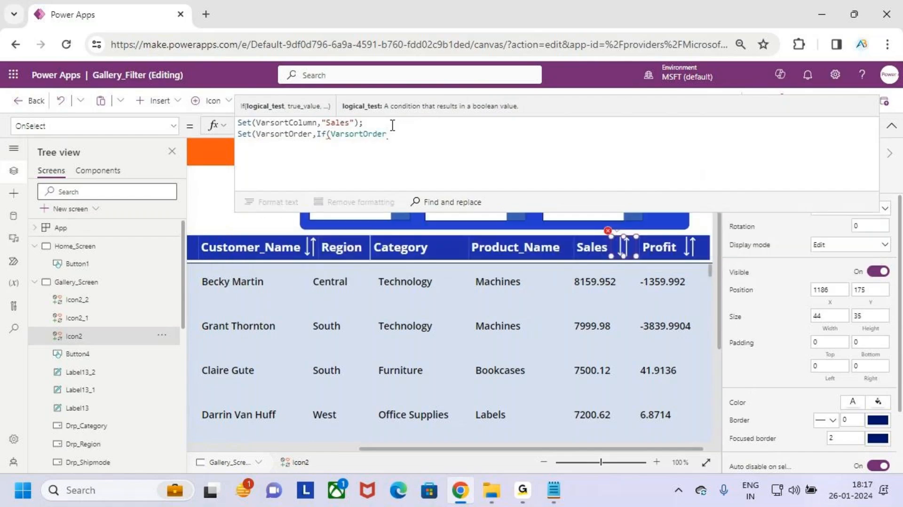
type("=")
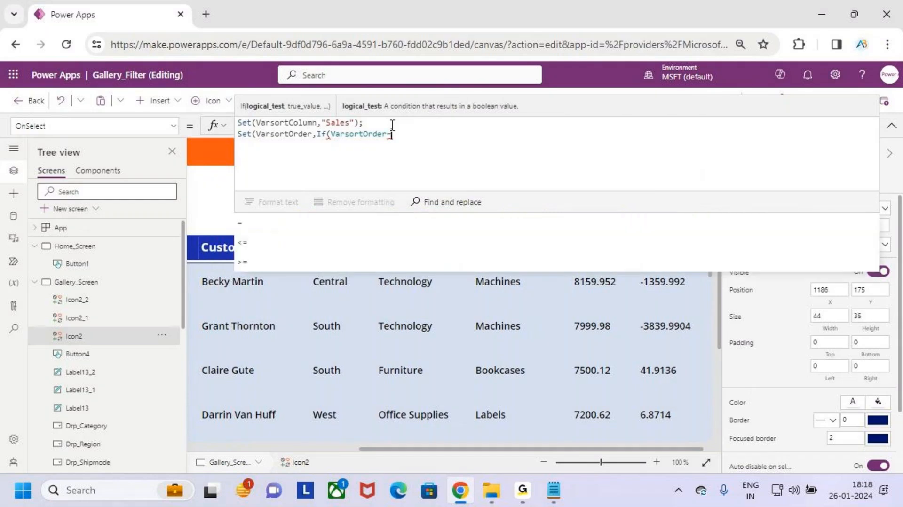
type("asc")
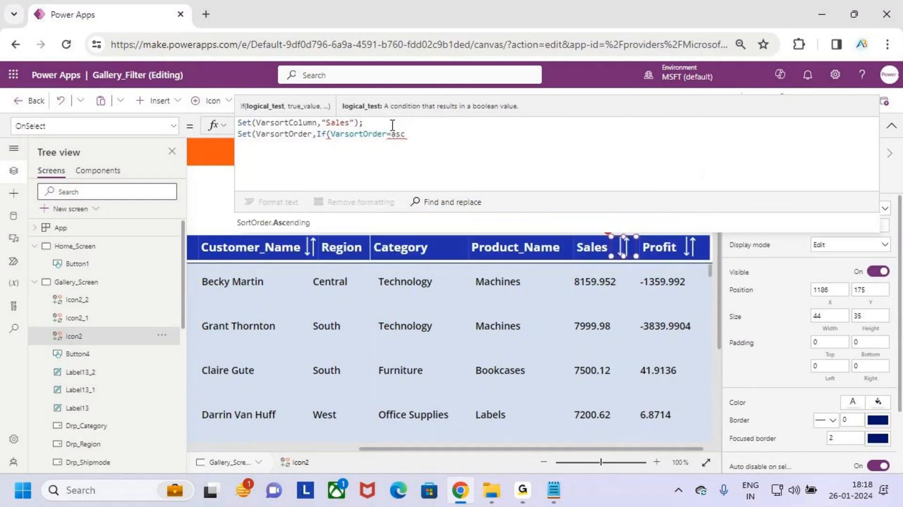
key("Tab")
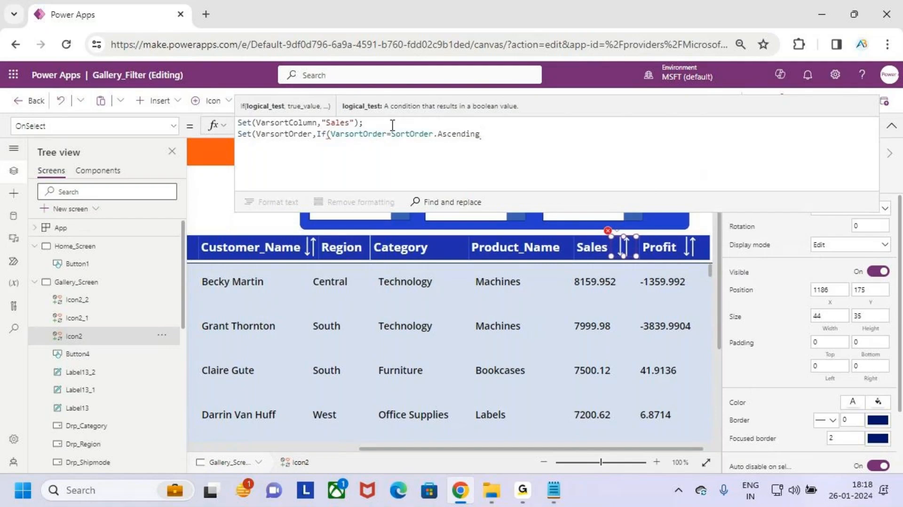
Underline the VarsortOrder variable in the second Set line with an annotation and clear it
key("ctrl+2")
left_click_drag(267, 140, 284, 138)
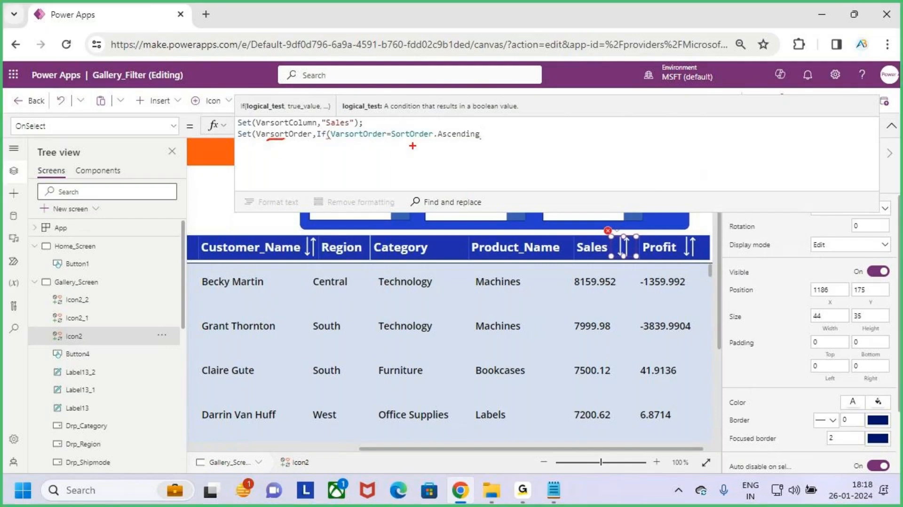
key("Escape")
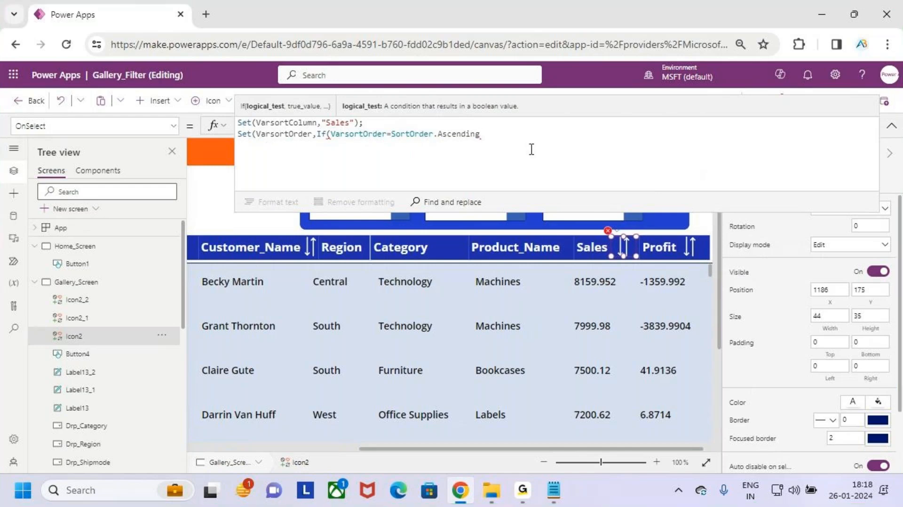
Enter SortOrder.Descending as the true value of the If function
type(",desc")
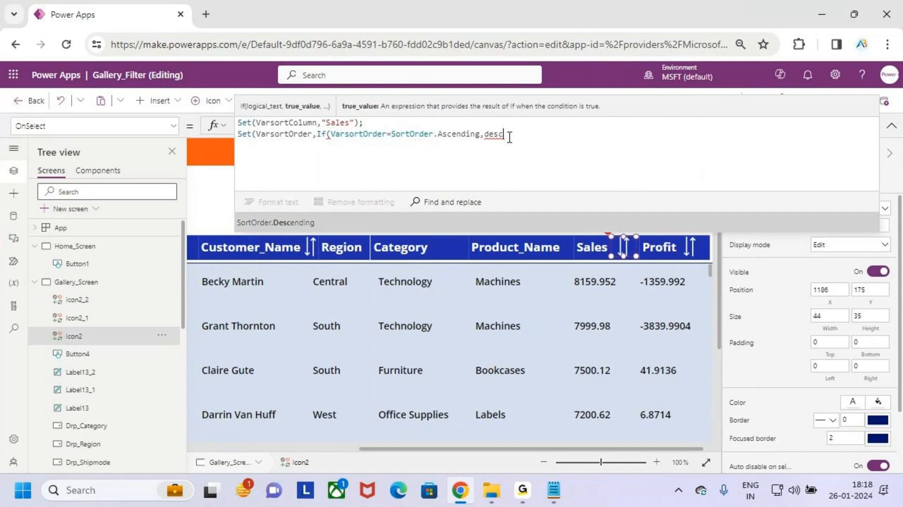
key("Tab")
type(",")
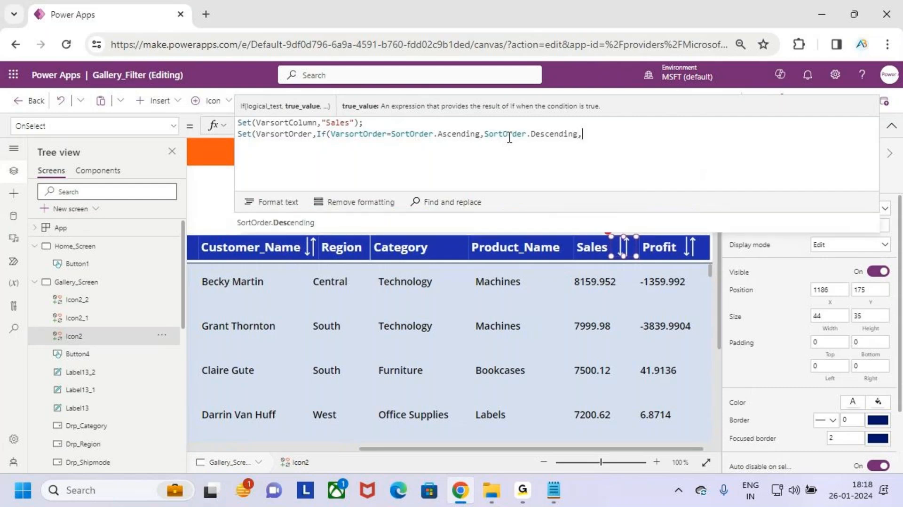
type("asc")
key("Tab")
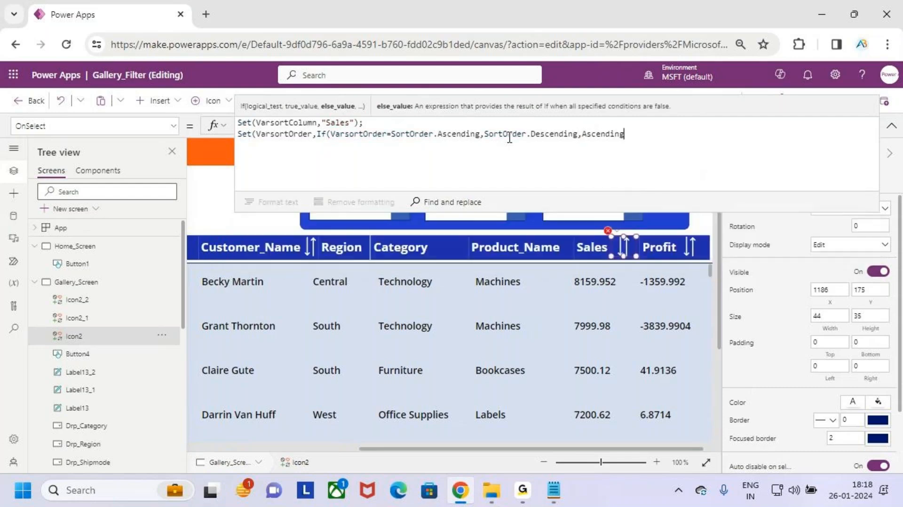
key("BackSpace")
key("BackSpace")
key("BackSpace")
key("BackSpace")
key("BackSpace")
key("BackSpace")
key("BackSpace")
key("BackSpace")
key("BackSpace")
key("BackSpace")
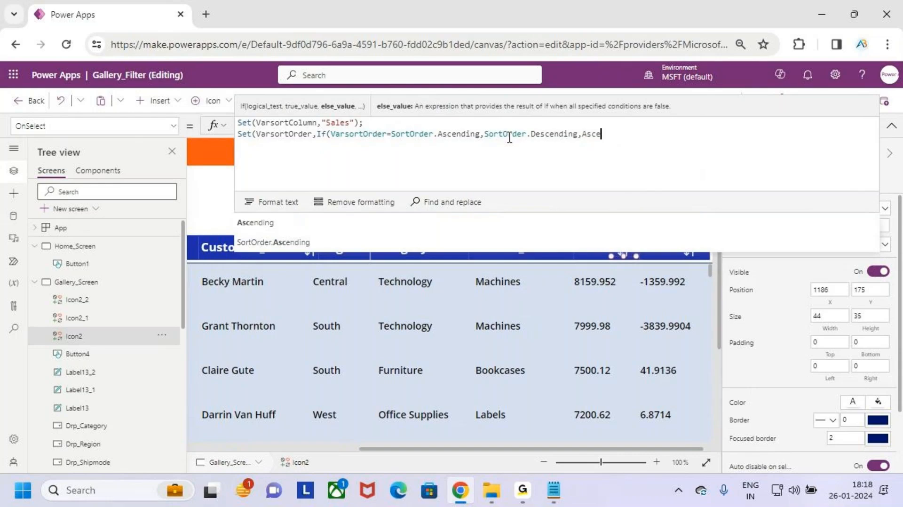
type(",")
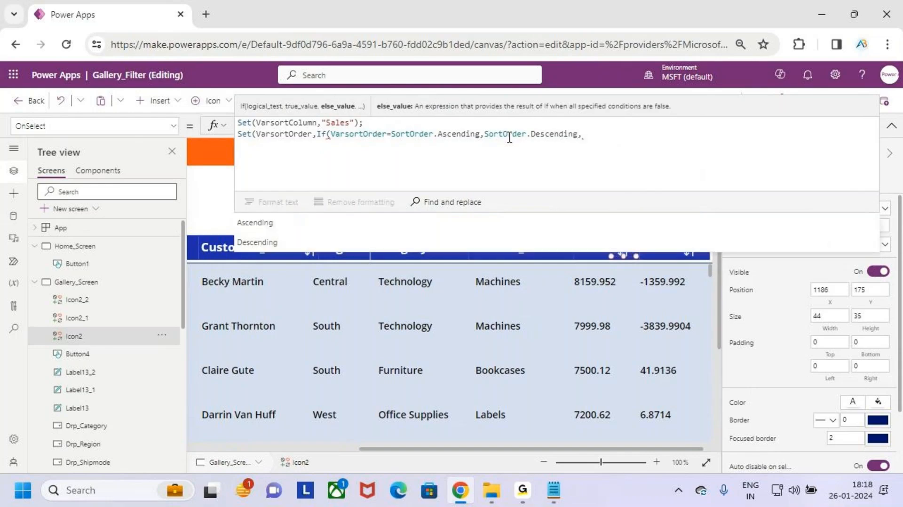
type("as")
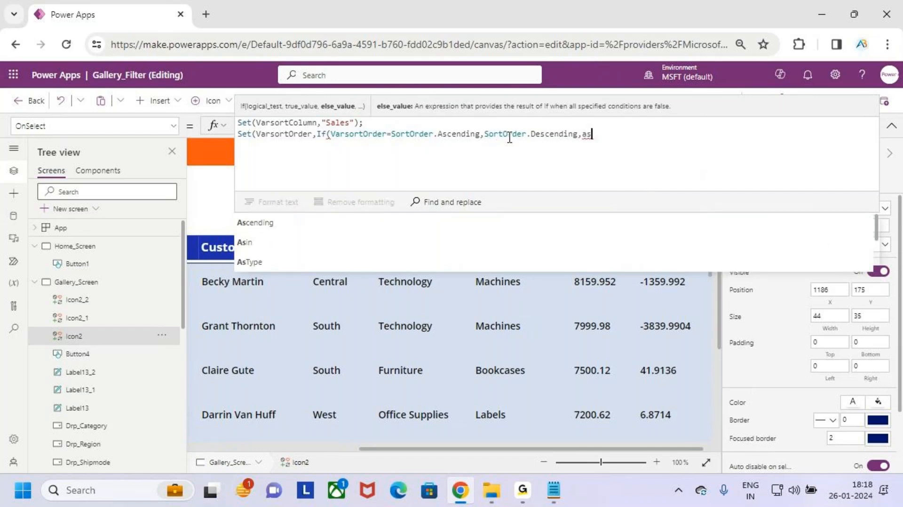
key("BackSpace")
key("BackSpace")
key("BackSpace")
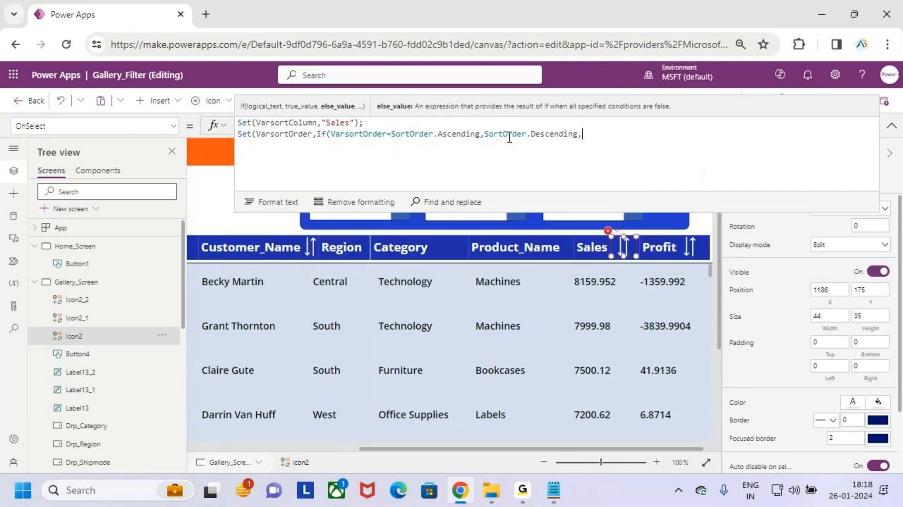
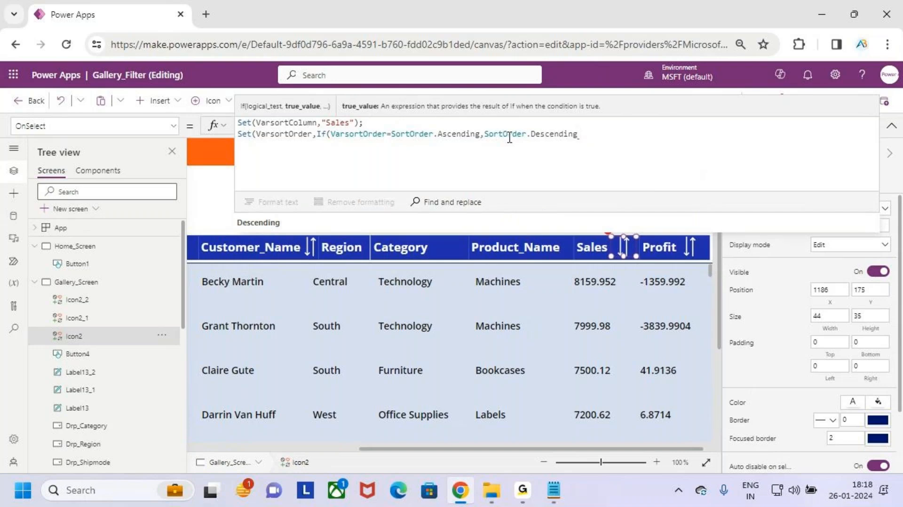
Enter SortOrder.Ascending as the else value of the If function and close both the If and Set parentheses
type(",so")
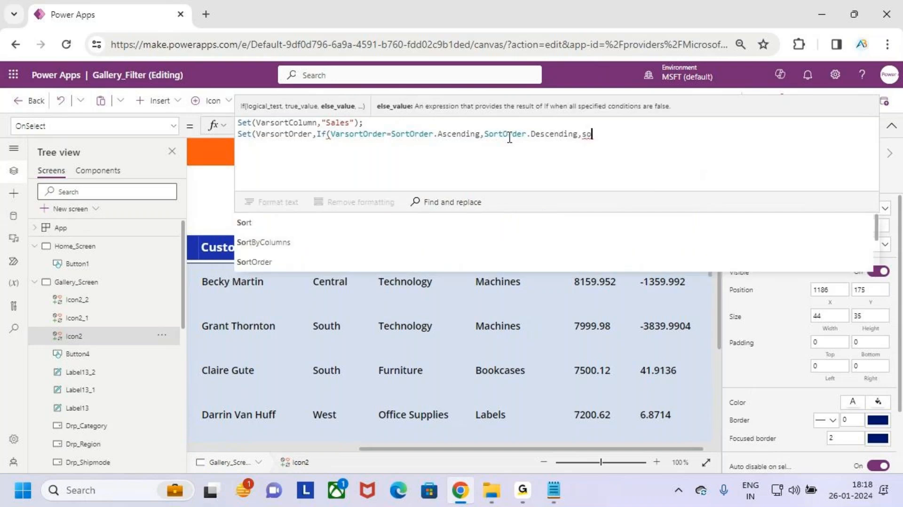
key("Down")
key("Down")
key("Down")
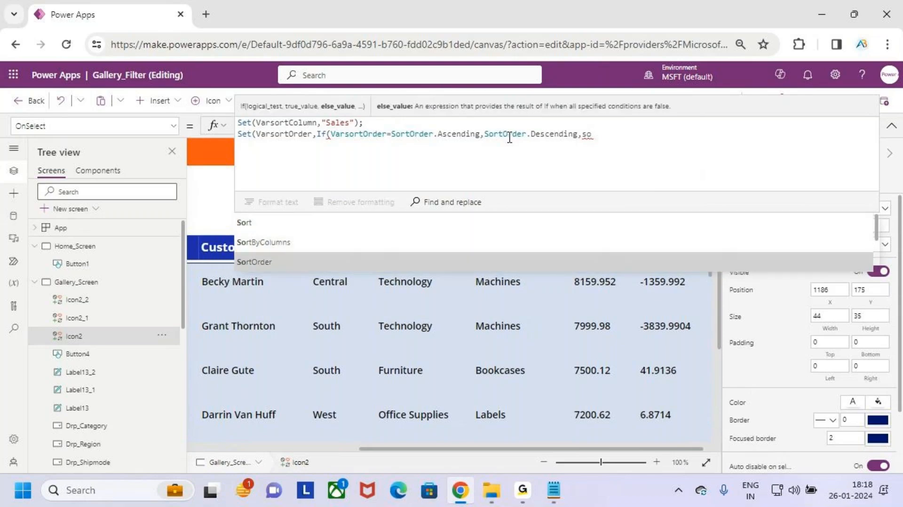
key("Tab")
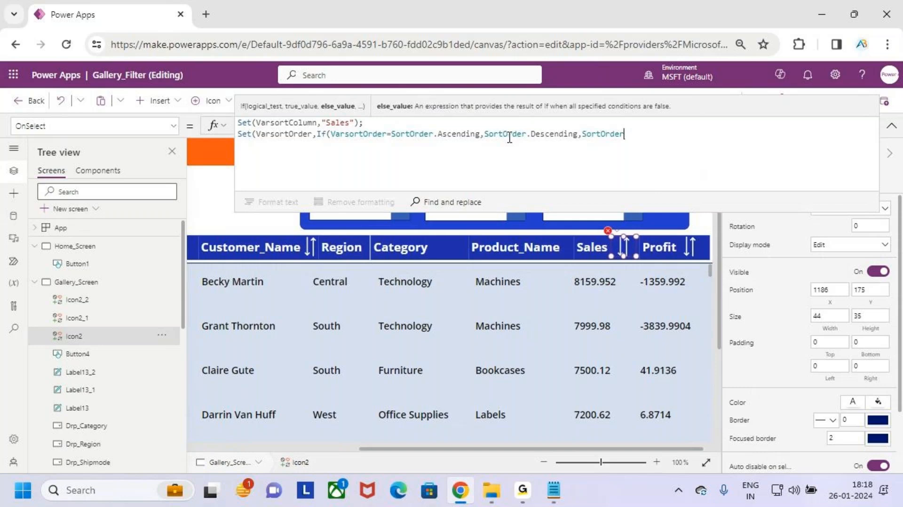
type(".Asc")
key("Tab")
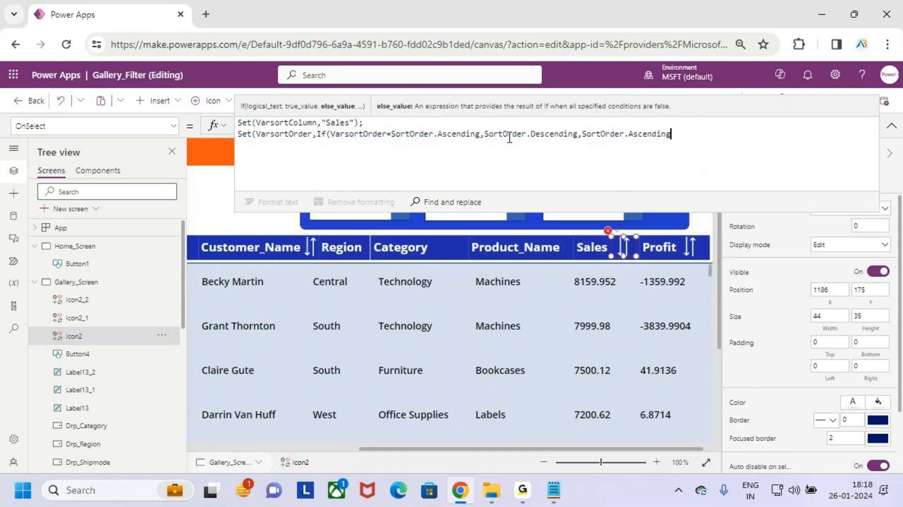
type(")")
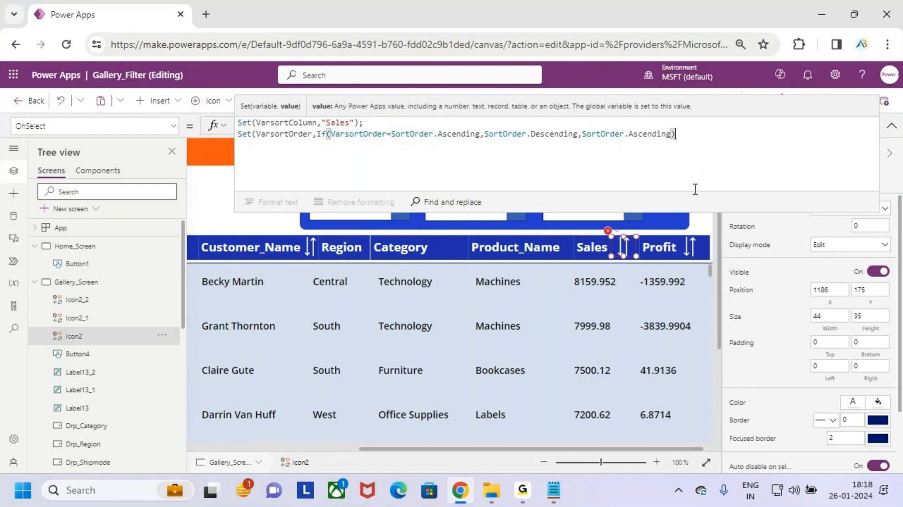
type(")")
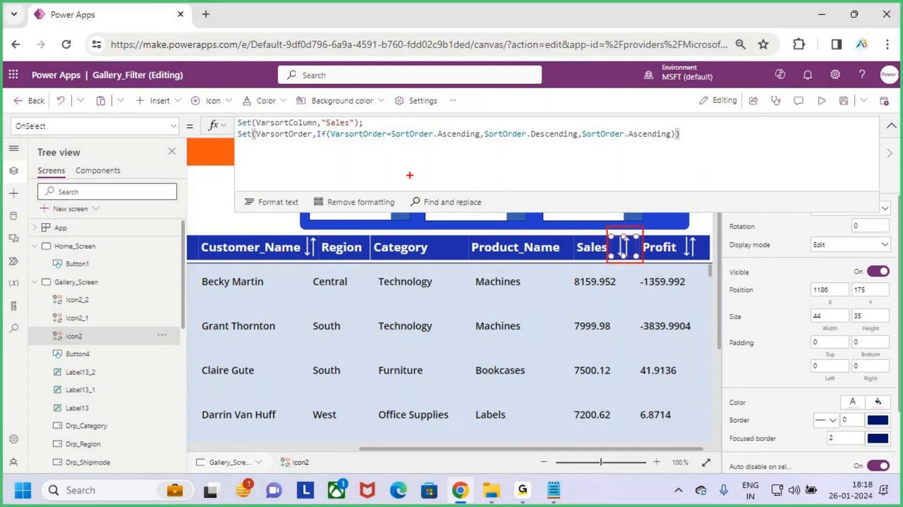
Mark VarsortColumn and VarsortOrder in the Sales Sort icon's OnSelect formula with annotations
mouse_move(269, 126)
left_mouse_down()
mouse_move(294, 127)
mouse_move(338, 97)
mouse_move(314, 95)
mouse_move(297, 119)
mouse_move(314, 118)
left_mouse_up()
left_click_drag(261, 143, 306, 144)
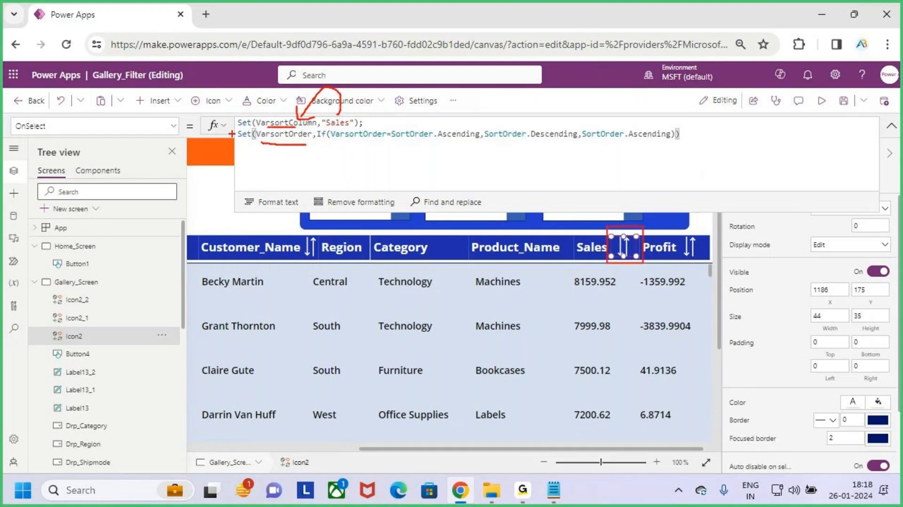
Review the App's OnStart formula, underline VarsortOrder and Descending with annotations, clear them, and return to the Sort icon beside Sales
left_click(60, 228)
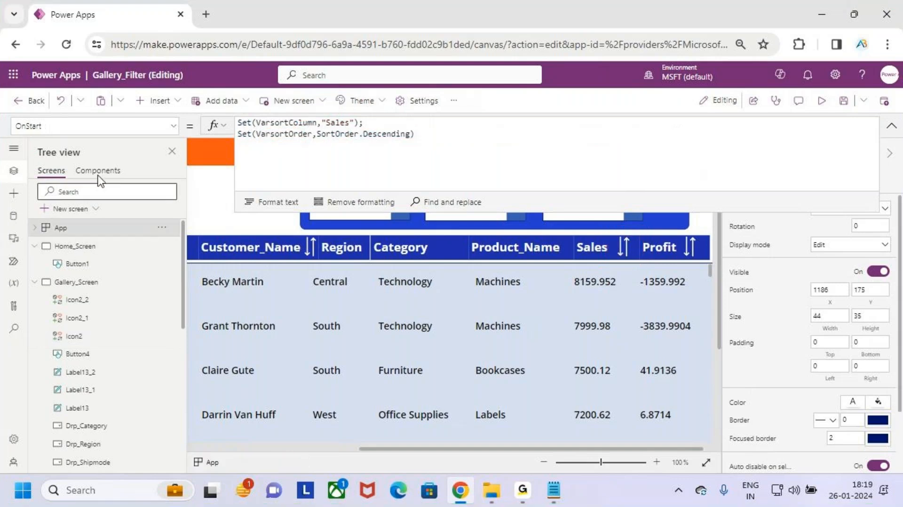
key("ctrl+2")
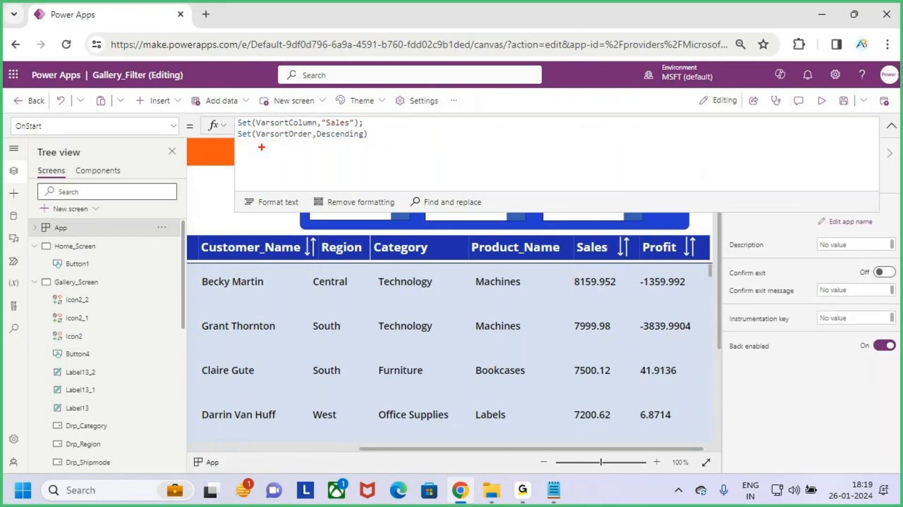
mouse_move(259, 146)
left_mouse_down()
mouse_move(330, 148)
mouse_move(356, 138)
left_mouse_up()
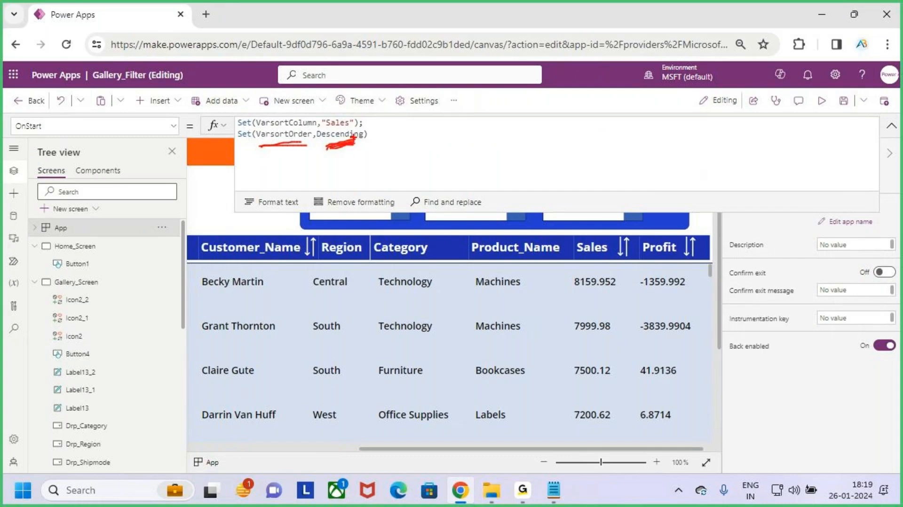
key("Escape")
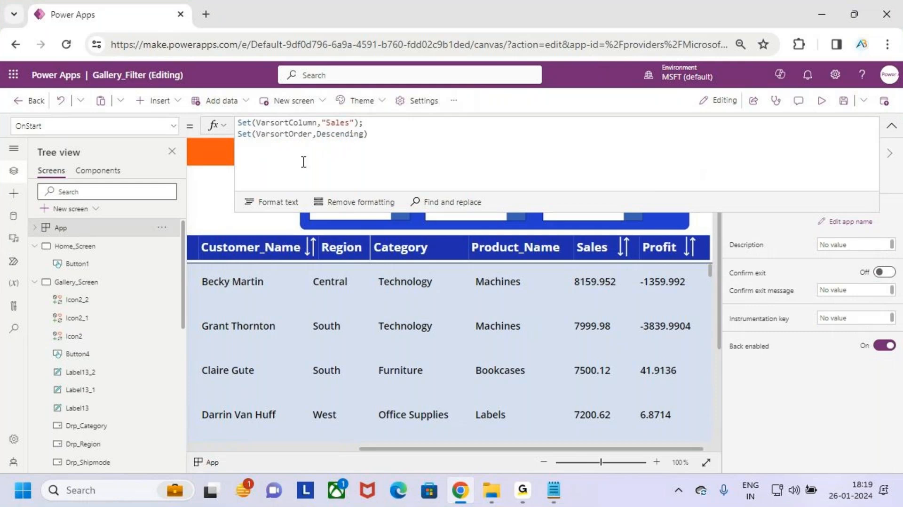
left_click(439, 352)
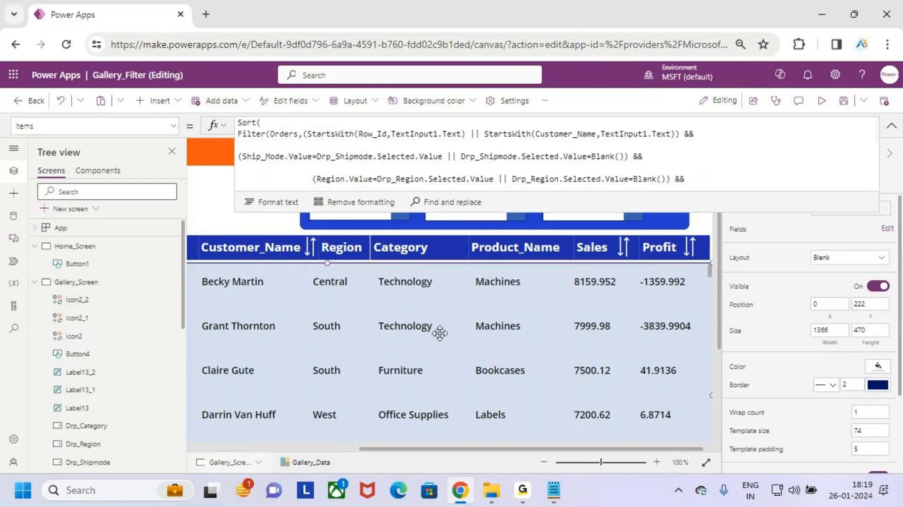
left_click(625, 248)
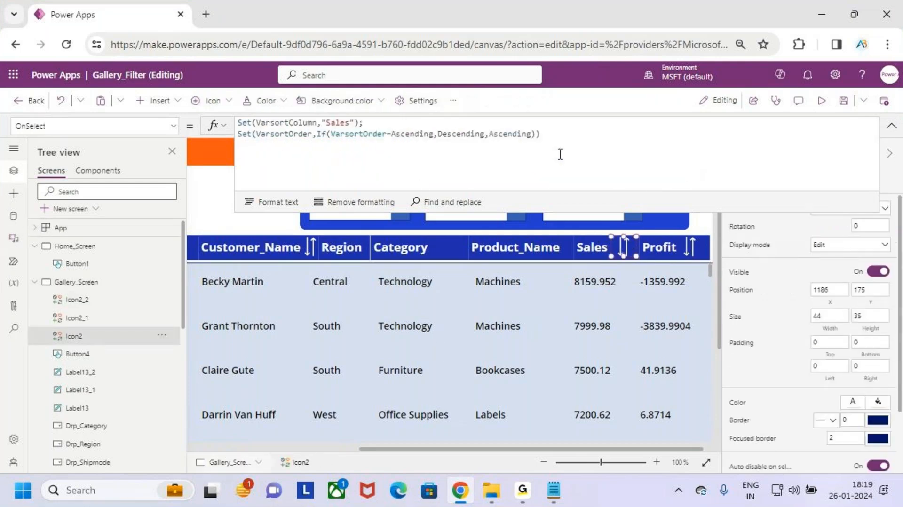
Underline VarsortOrder and its SortOrder Ascending and Descending values in the Sales Sort icon's OnSelect formula, then erase the marks
left_click(569, 133)
key("ctrl+2")
left_click_drag(271, 150, 316, 147)
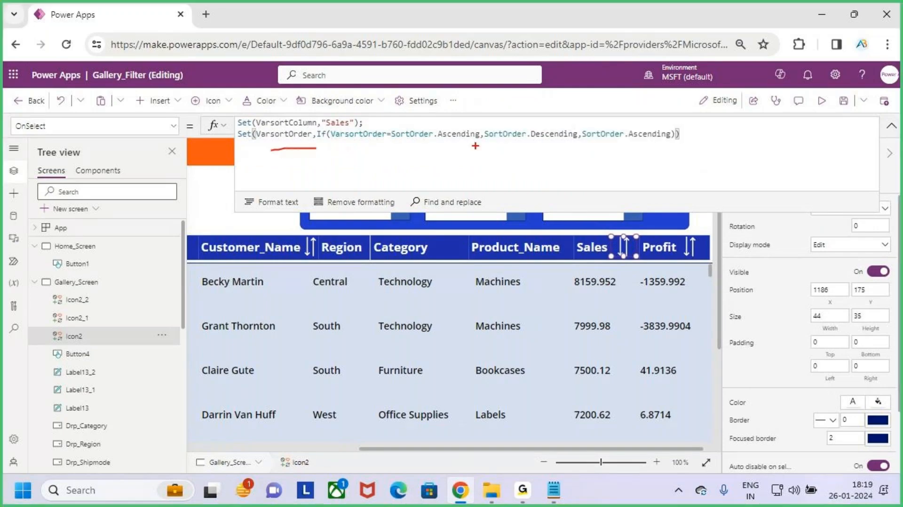
left_click_drag(422, 144, 456, 142)
left_click_drag(524, 145, 670, 139)
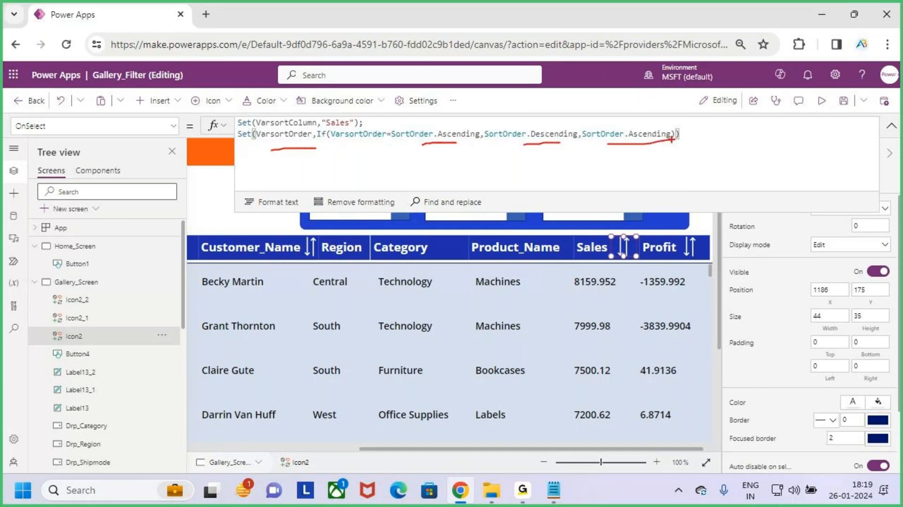
key("e")
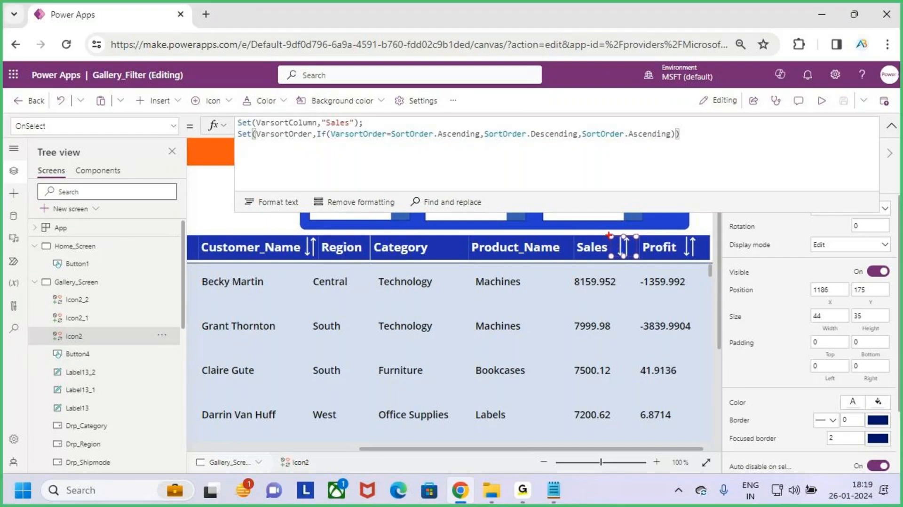
Box the Sales Sort icon, mark VarsortColumn, VarsortOrder and "Sales" in its OnSelect formula, and clear the annotations
left_click_drag(609, 235, 639, 258)
left_click_drag(257, 127, 309, 126)
left_click_drag(261, 142, 306, 142)
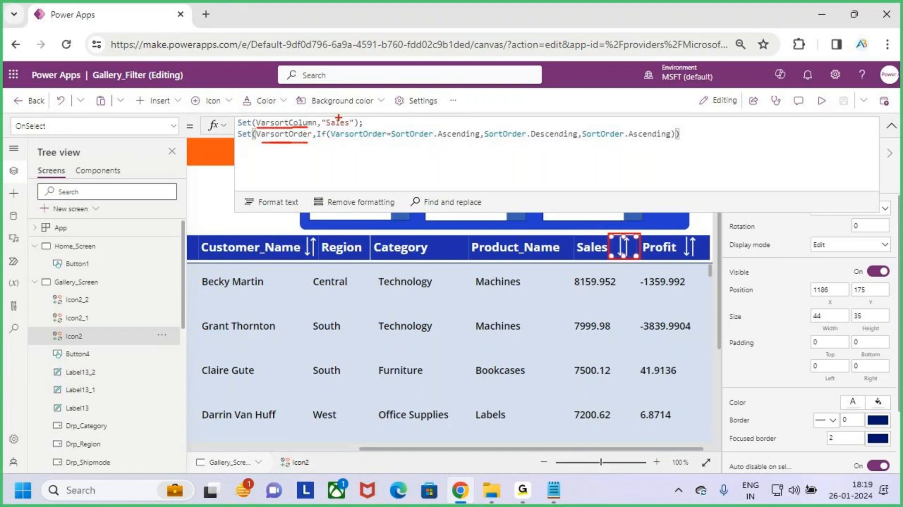
mouse_move(342, 115)
left_mouse_down()
mouse_move(335, 87)
mouse_move(301, 118)
mouse_move(318, 115)
left_mouse_up()
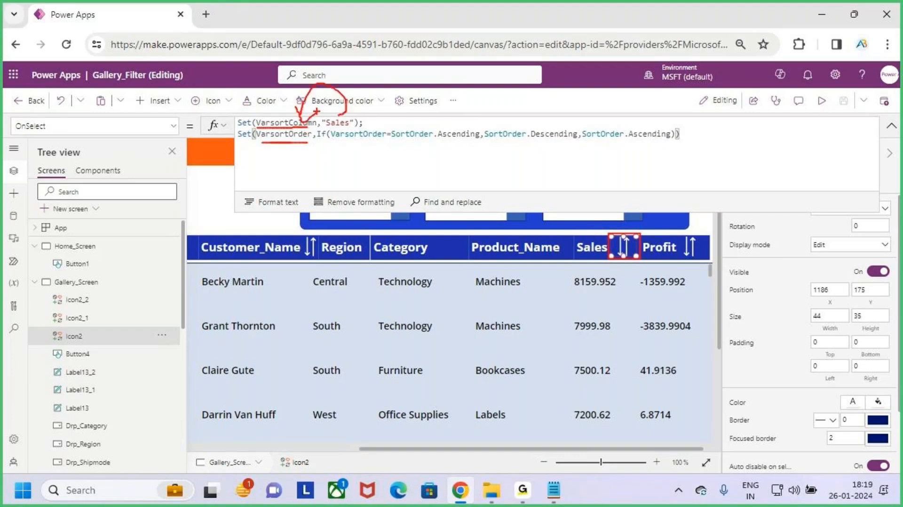
key("Escape")
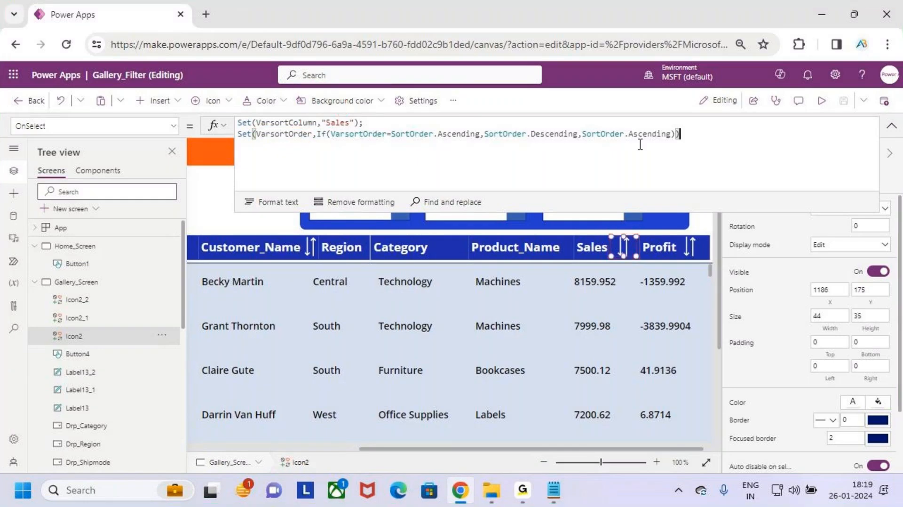
Copy the Sales Sort icon's whole OnSelect formula and paste it over false in the Profit Sort icon's OnSelect
mouse_move(692, 134)
left_mouse_down()
mouse_move(399, 136)
mouse_move(225, 123)
left_mouse_up()
key("ctrl+c")
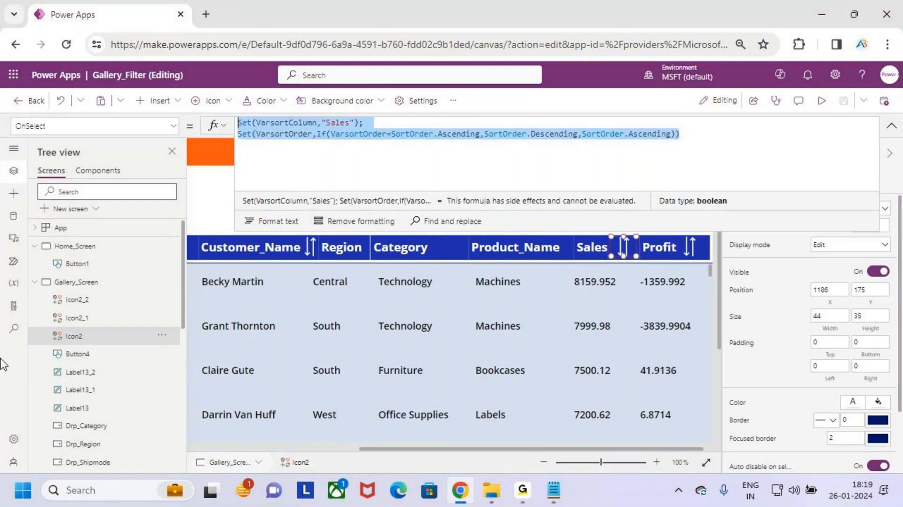
left_click(690, 252)
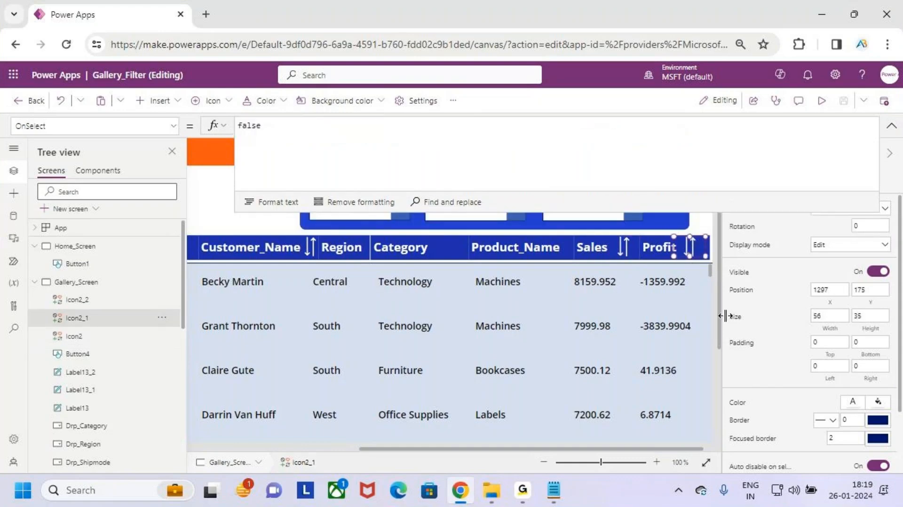
left_click_drag(303, 129, 222, 123)
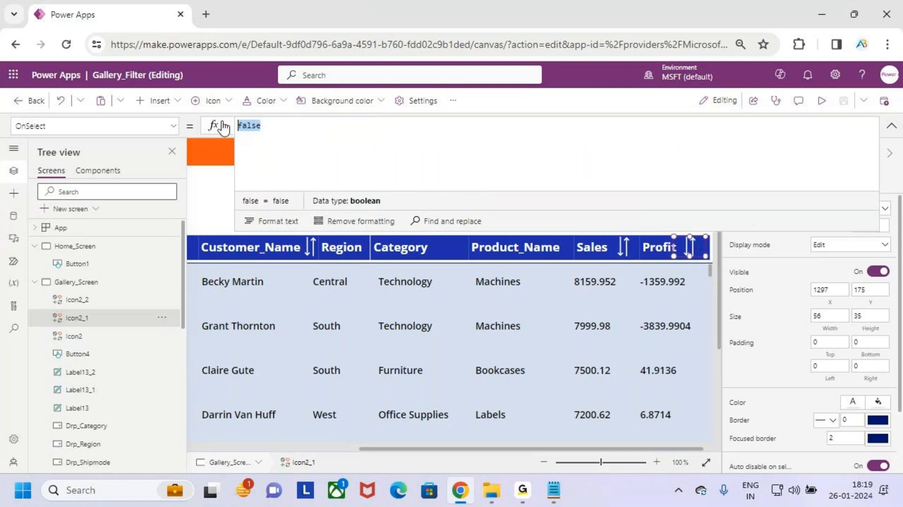
key("ctrl+v")
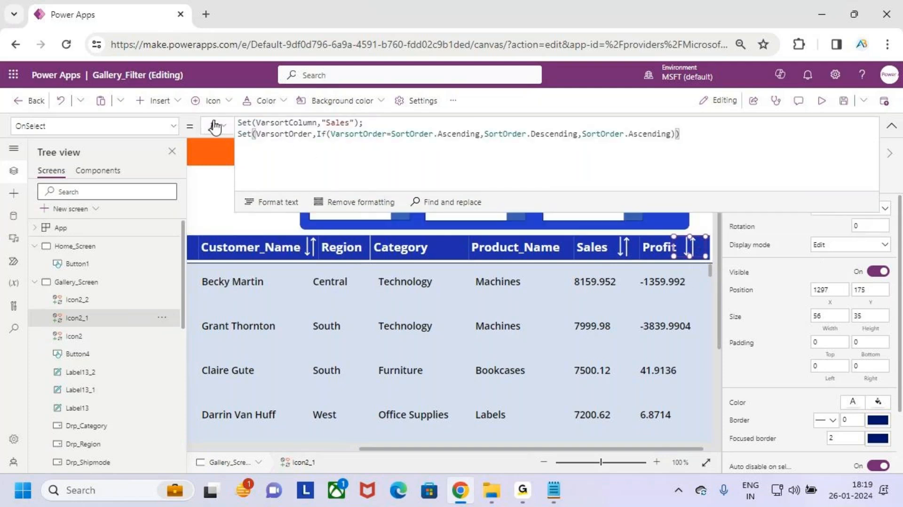
Change the VarsortColumn value in the Profit Sort icon's OnSelect formula to "Profit"
double_click(341, 123)
type("Pro")
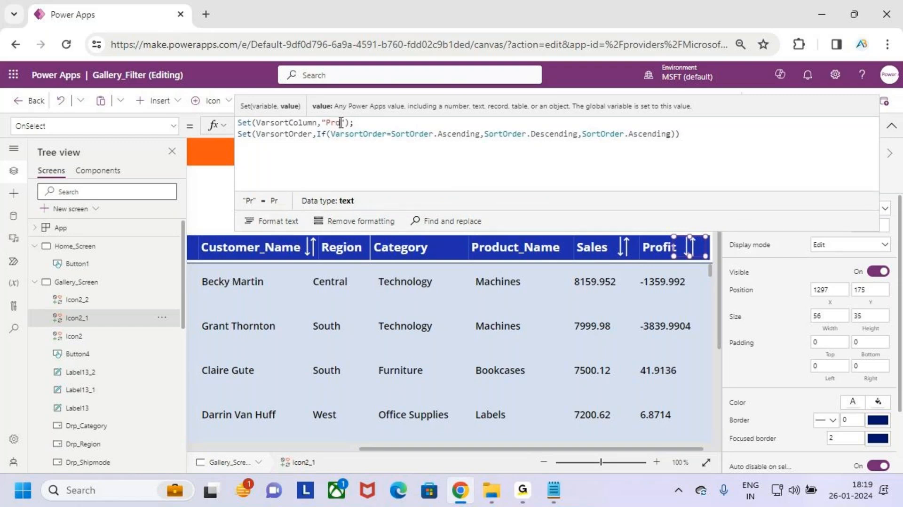
type("fit")
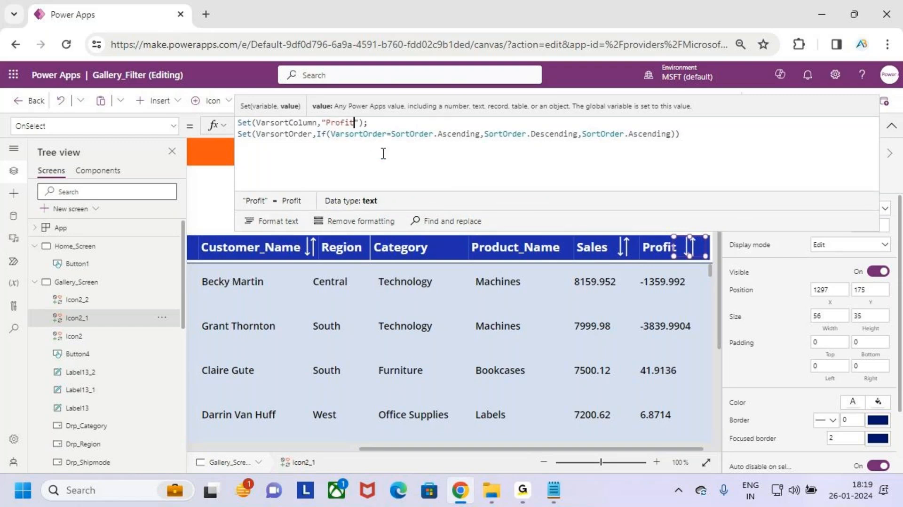
left_click(425, 151)
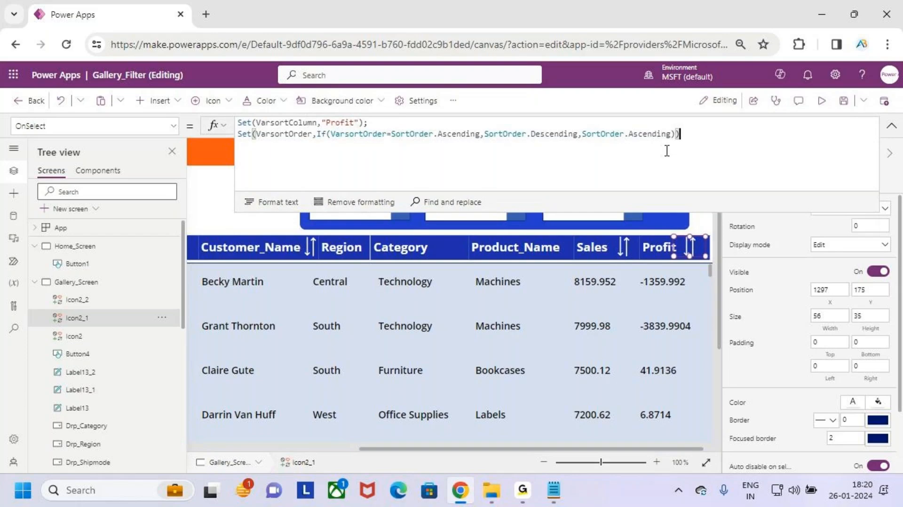
Replace false in the Customer_Name Sort icon's OnSelect with the copied sort formula
left_click(314, 245)
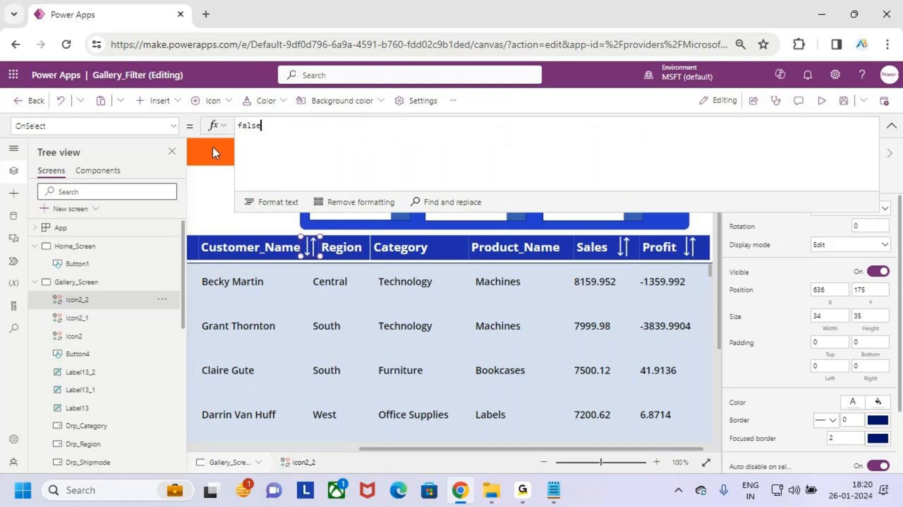
left_click_drag(21, 139, 127, 121)
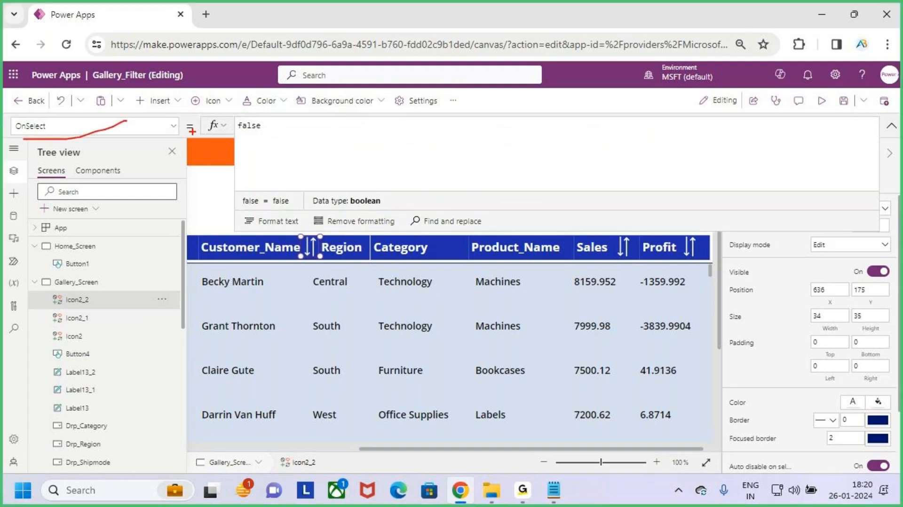
left_click_drag(282, 136, 188, 126)
key("BackSpace")
key("ctrl+v")
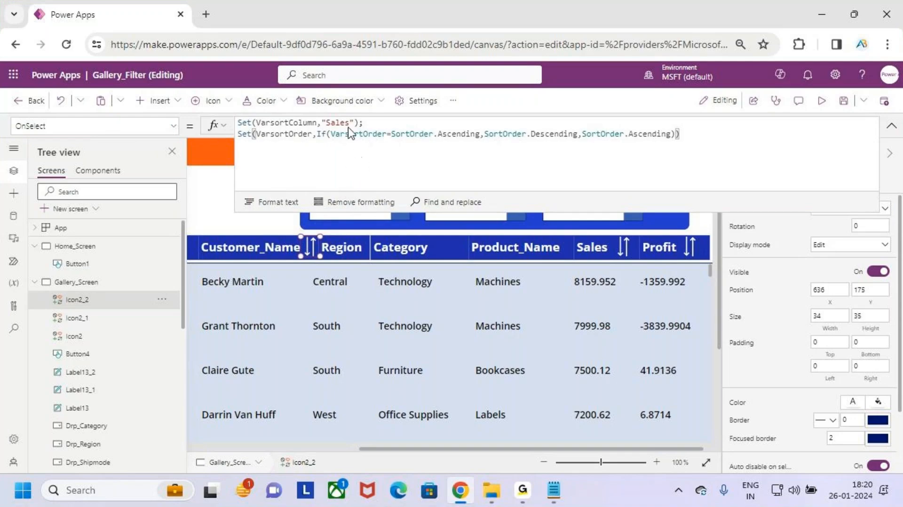
Copy the field name Customer_Name from the gallery label's Text formula and use it as the VarsortColumn value in the Customer_Name Sort icon's OnSelect
left_click(257, 282)
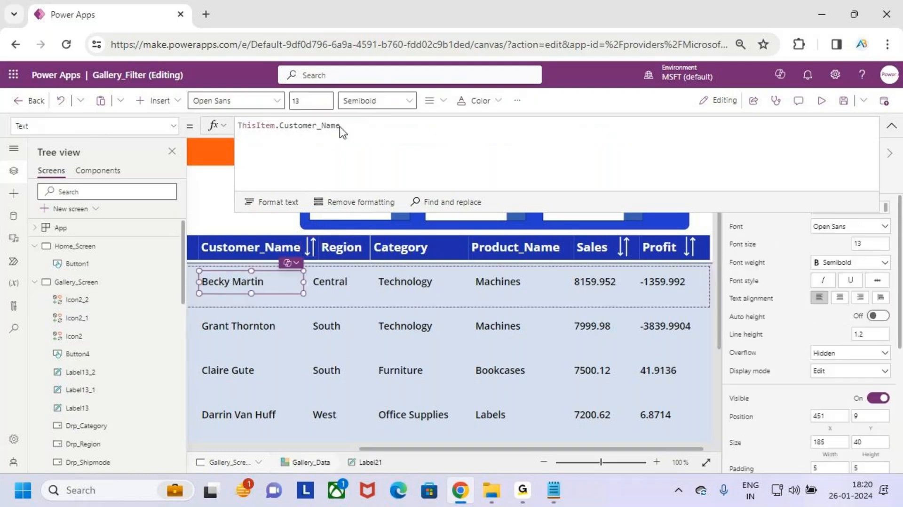
left_click_drag(343, 126, 281, 127)
key("ctrl+c")
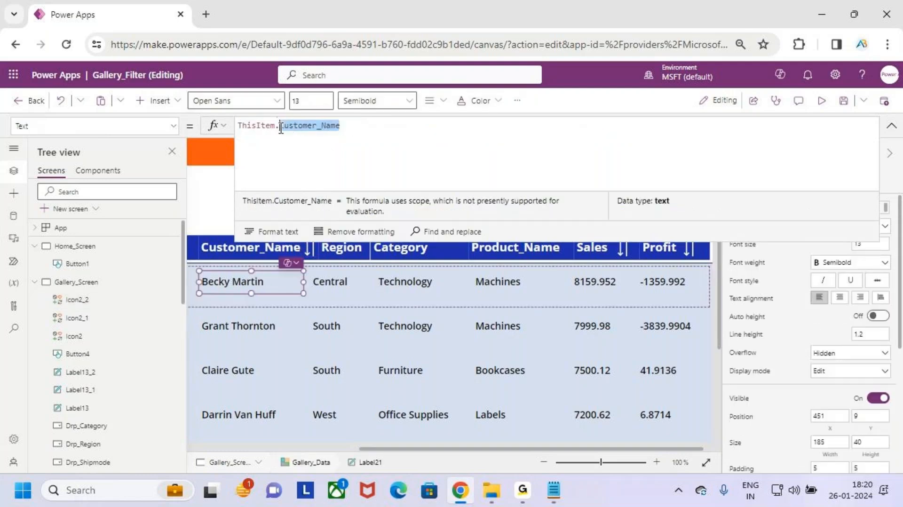
left_click(309, 247)
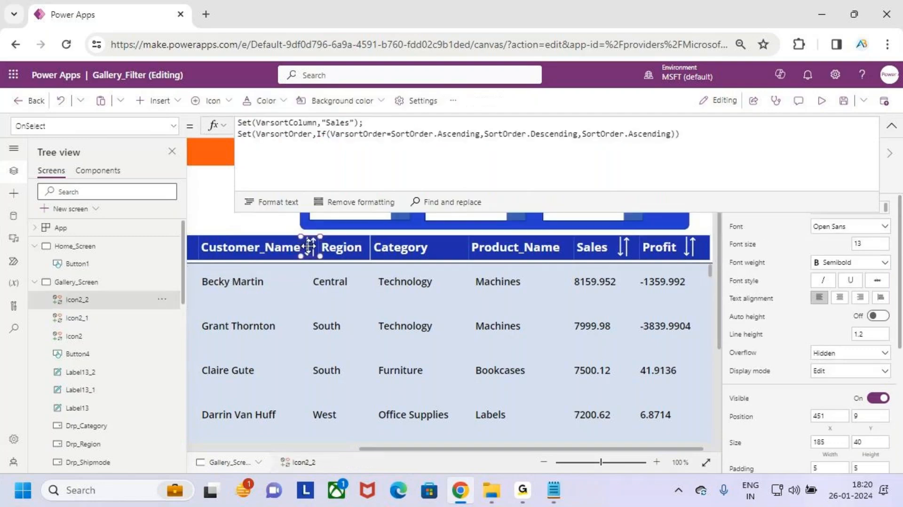
double_click(337, 123)
key("ctrl+v")
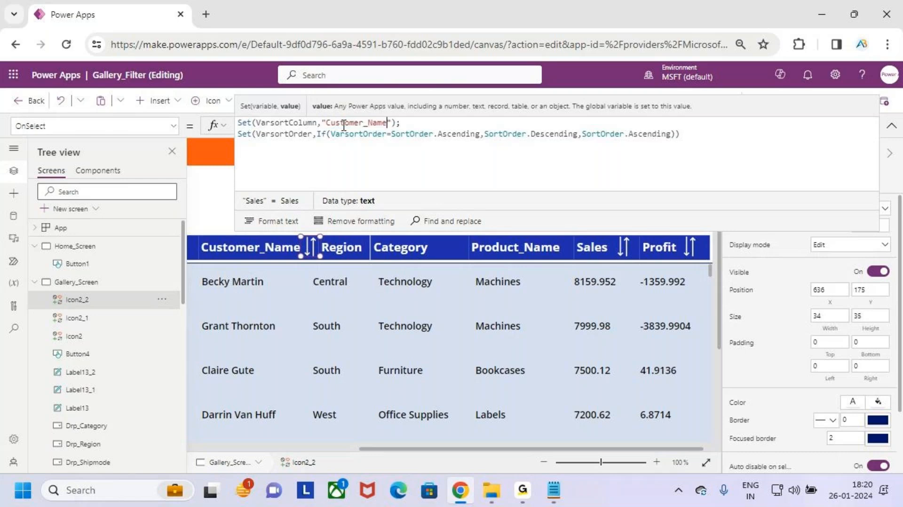
left_click(457, 151)
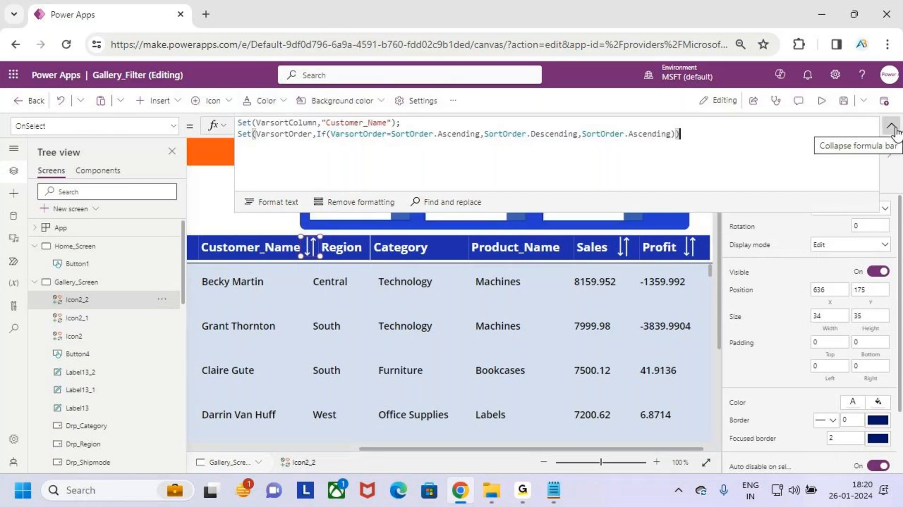
Review the App's OnStart formula, underline VarsortColumn and VarsortOrder with annotations, and clear them
left_click(82, 231)
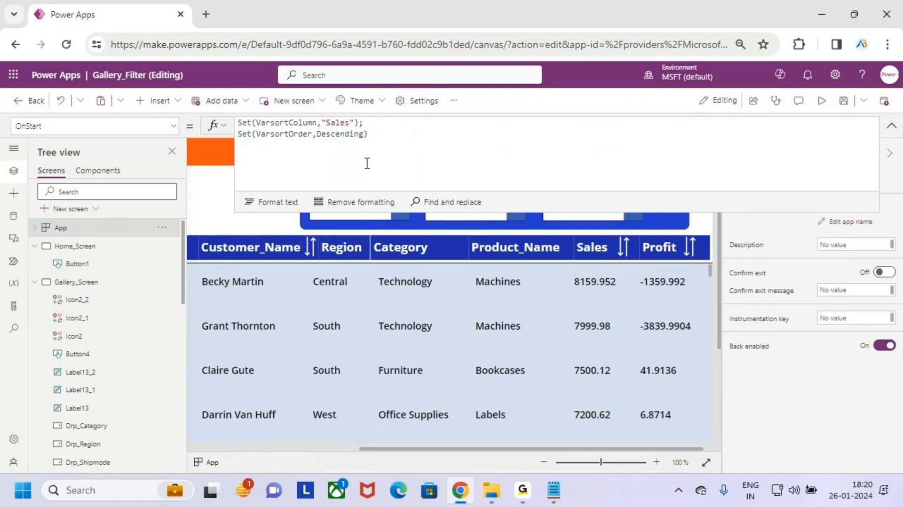
left_click_drag(383, 137, 245, 123)
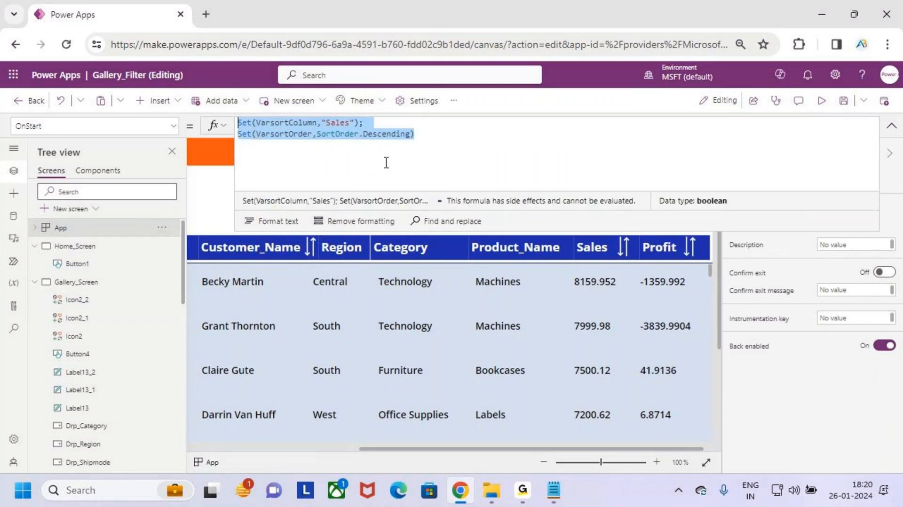
key("ctrl+2")
left_click_drag(274, 130, 295, 129)
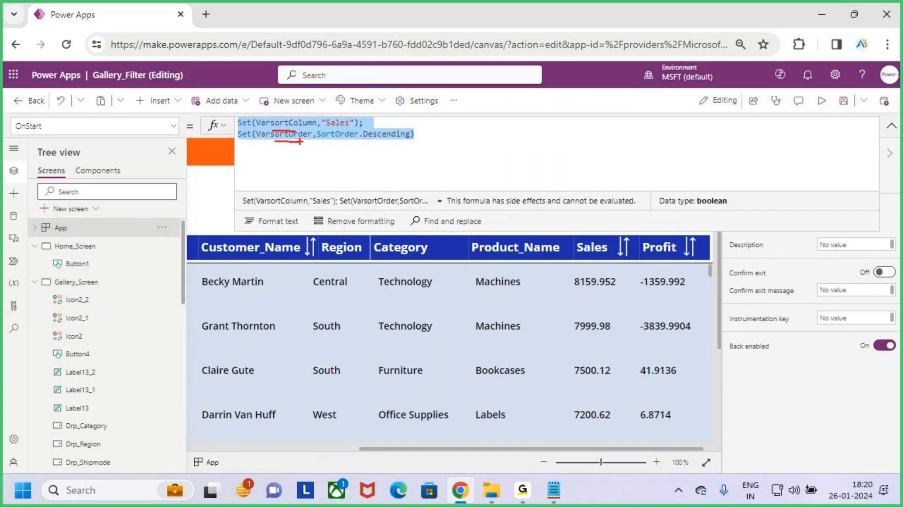
key("Escape")
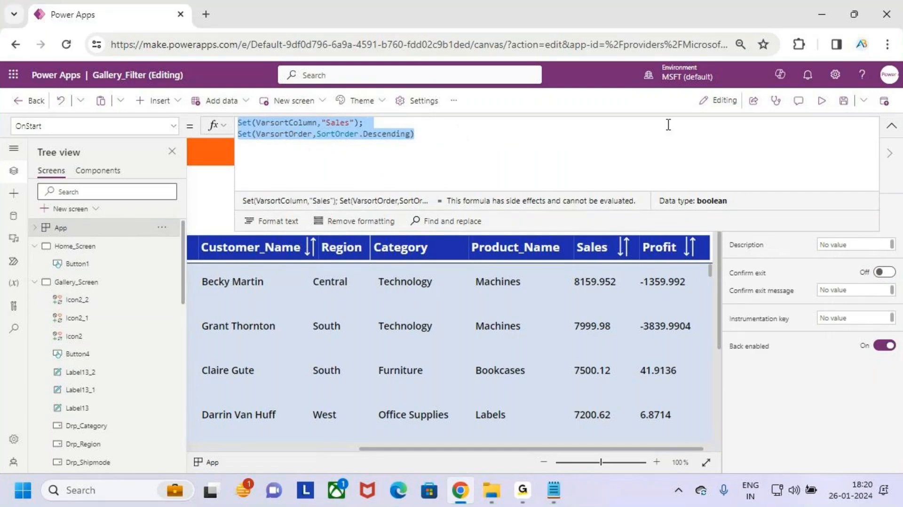
Select the orders gallery to view its Items formula with the whole Gallery_Screen visible
left_click(737, 269)
left_click(485, 371)
scroll(482, 365, "down", 3)
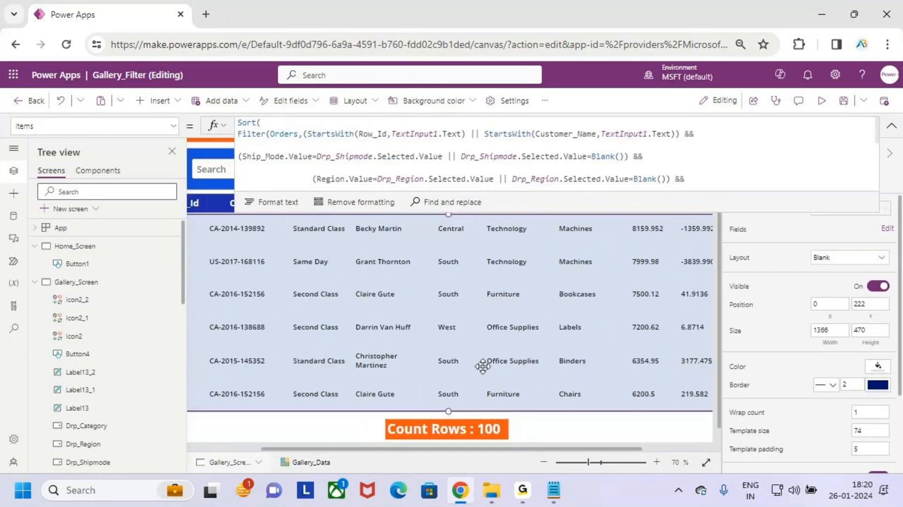
scroll(529, 331, "down", 1)
key("ctrl+2")
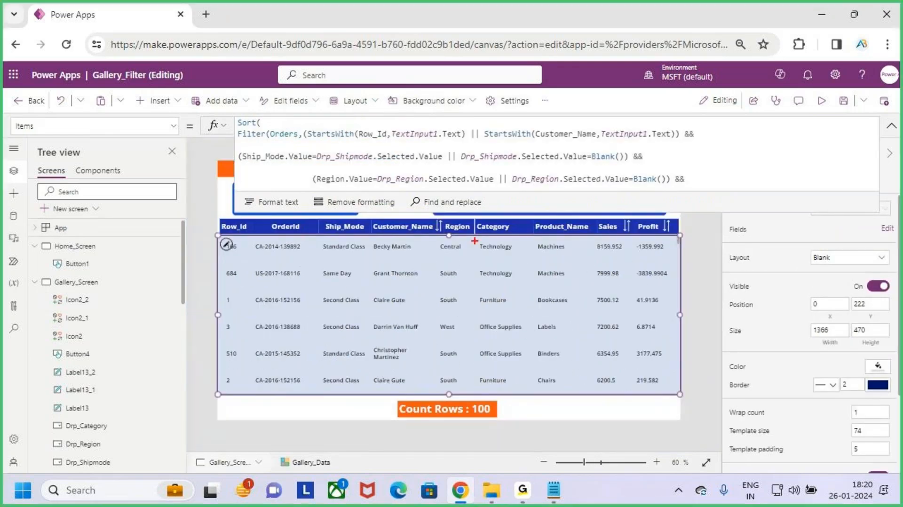
key("Escape")
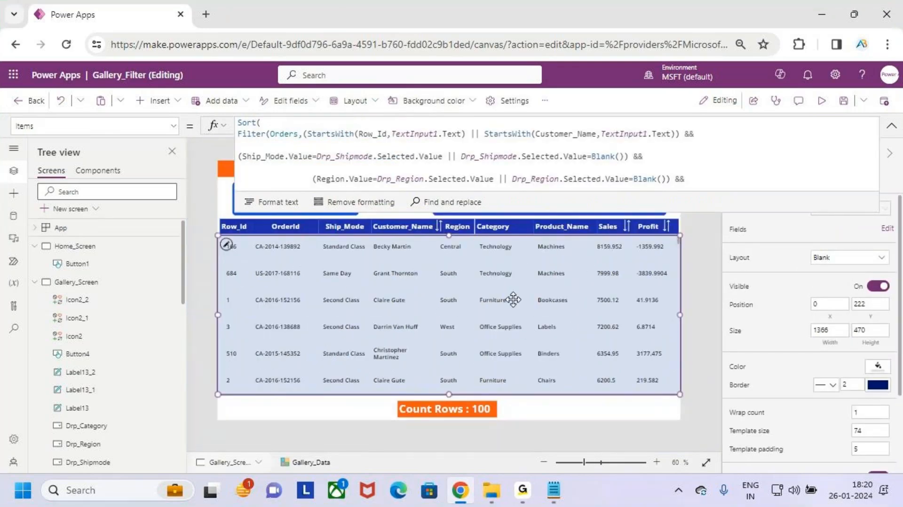
Return to the App's OnStart formula, underline "Sales" and SortOrder.Descending with annotations, and clear them
left_click(75, 232)
left_click(413, 135)
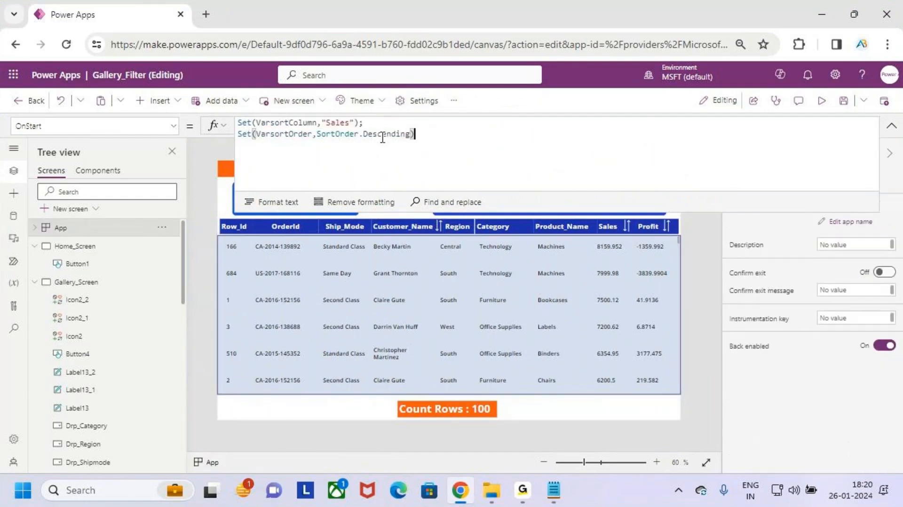
key("ctrl+2")
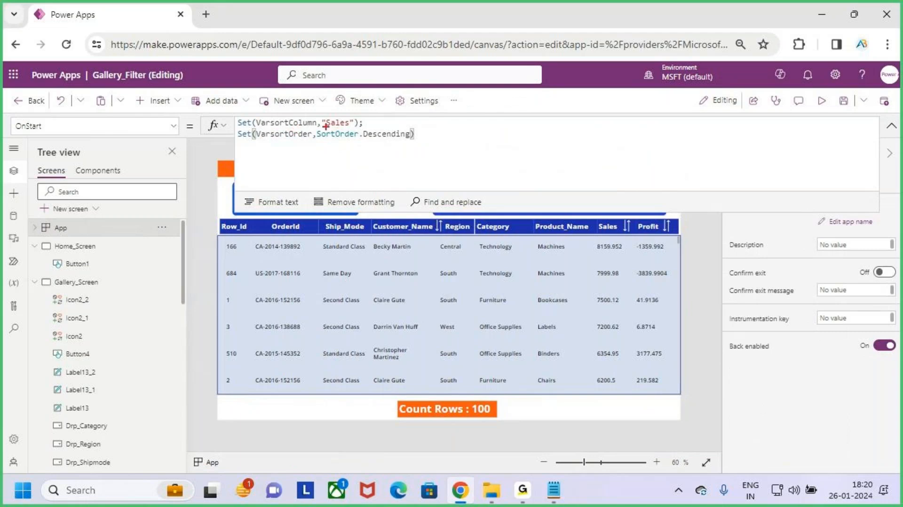
mouse_move(348, 127)
left_mouse_down()
mouse_move(343, 110)
mouse_move(333, 130)
mouse_move(398, 144)
left_mouse_up()
left_click_drag(341, 150, 397, 144)
key("Escape")
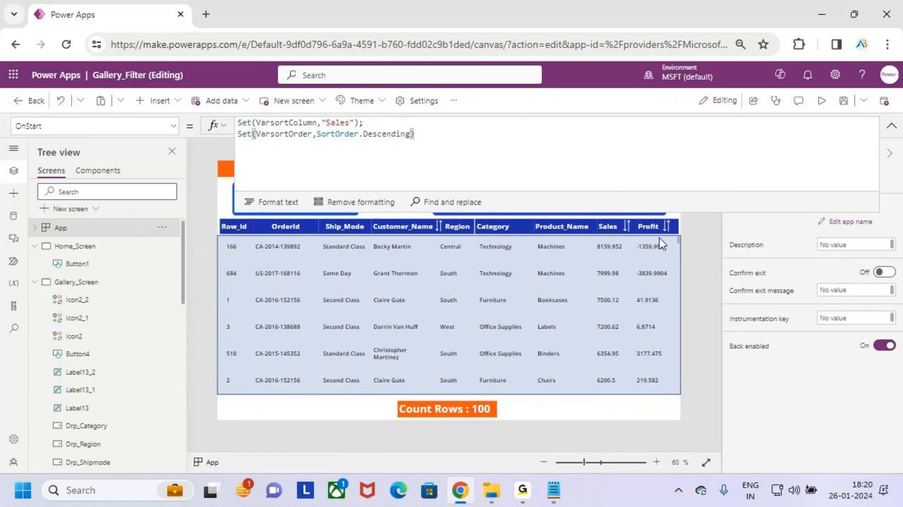
Draw annotation boxes around the Sales and Profit Sort icons in the gallery header and clear them
key("ctrl+2")
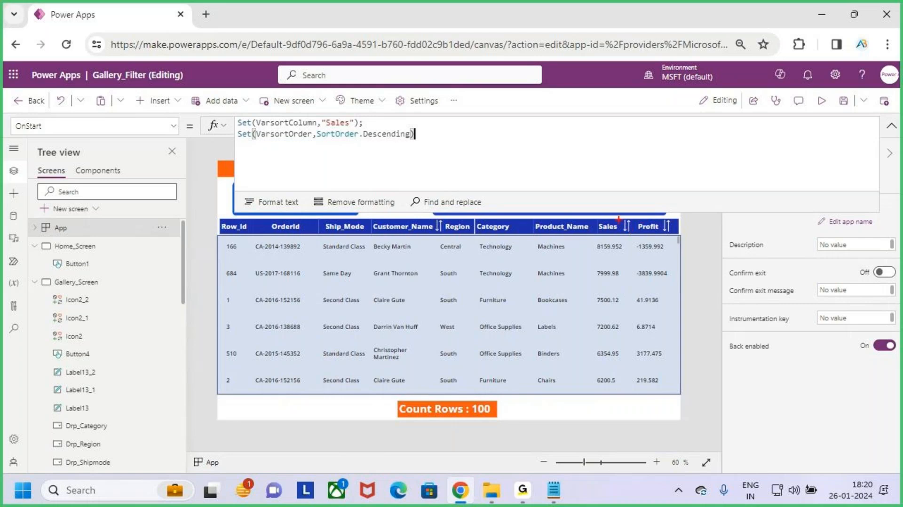
left_click_drag(617, 218, 639, 241)
left_click_drag(653, 210, 685, 236)
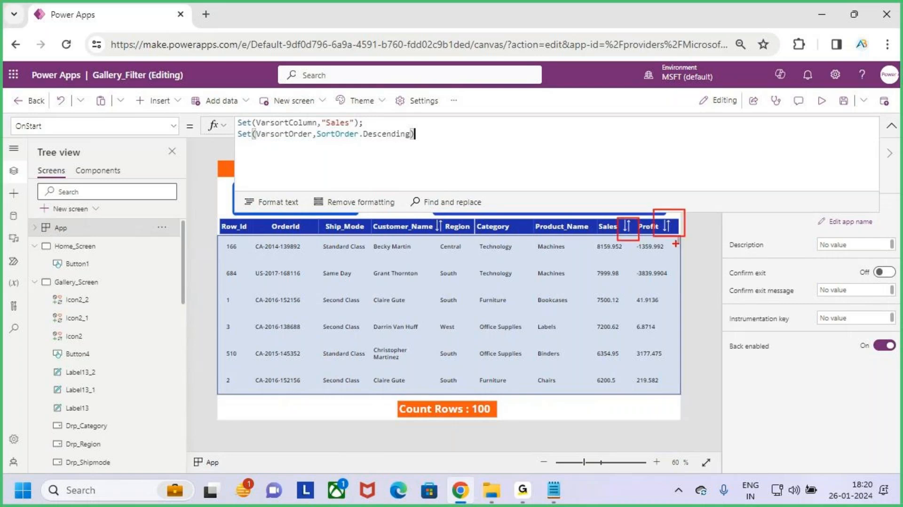
key("Escape")
Review the Sales Sort icon's OnSelect formula, mark its variables with an annotation, and clear it
left_click(627, 226)
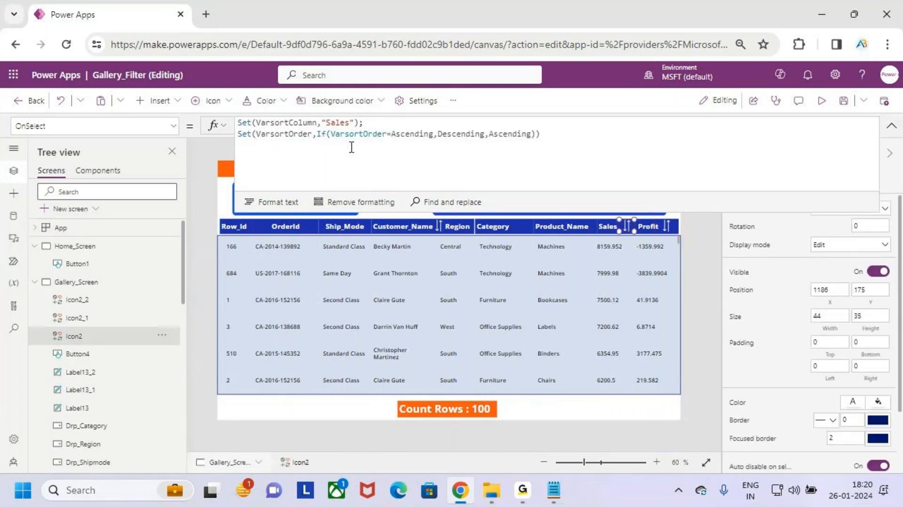
key("ctrl+2")
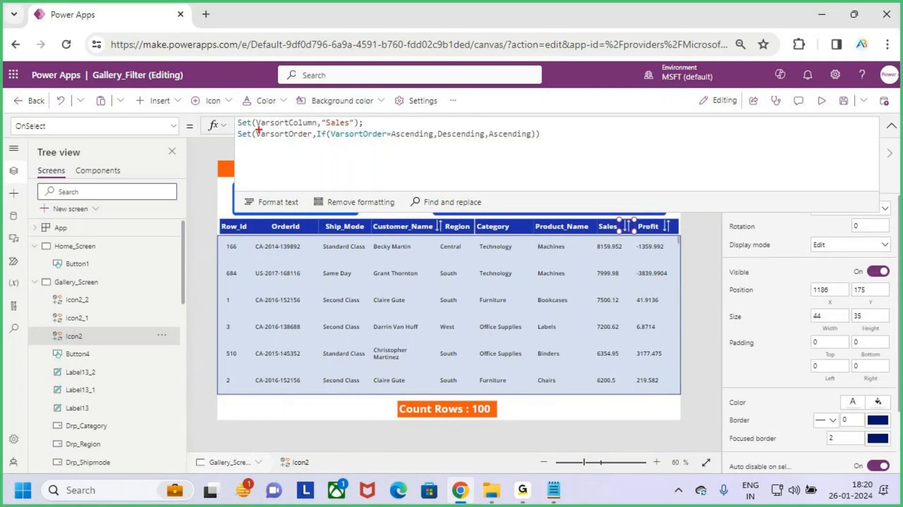
mouse_move(257, 127)
left_mouse_down()
mouse_move(302, 128)
mouse_move(279, 144)
mouse_move(326, 145)
left_mouse_up()
key("Escape")
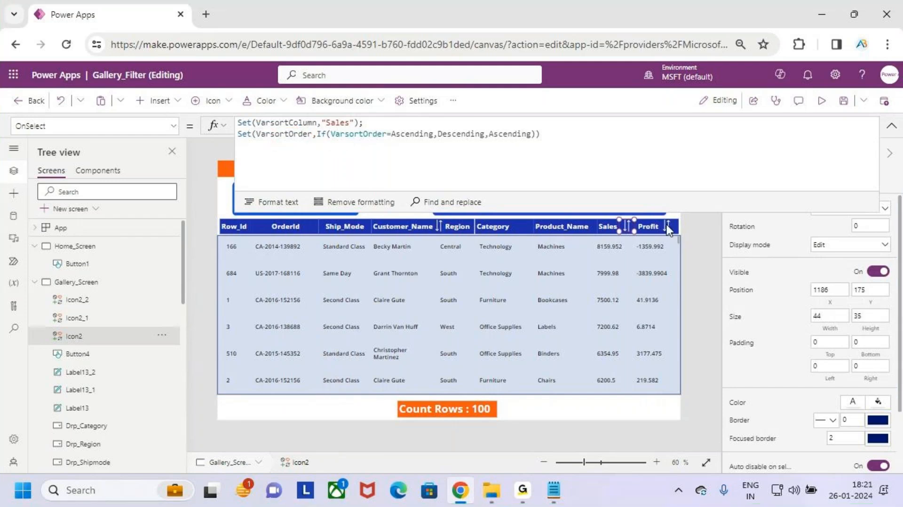
Review the Profit Sort icon's OnSelect formula, underline VarsortColumn and "Profit" with annotations, and clear them
left_click(666, 226)
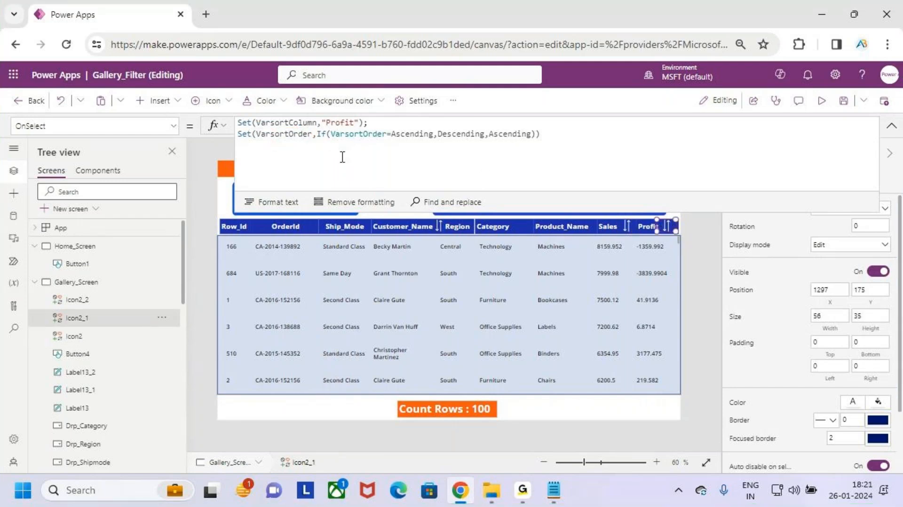
key("ctrl+2")
left_click_drag(264, 127, 310, 127)
left_click_drag(324, 126, 355, 126)
key("Escape")
Review the Customer_Name Sort icon's OnSelect formula, underline its VarsortColumn assignment with an annotation, and clear it
left_click(414, 225)
left_click(461, 249)
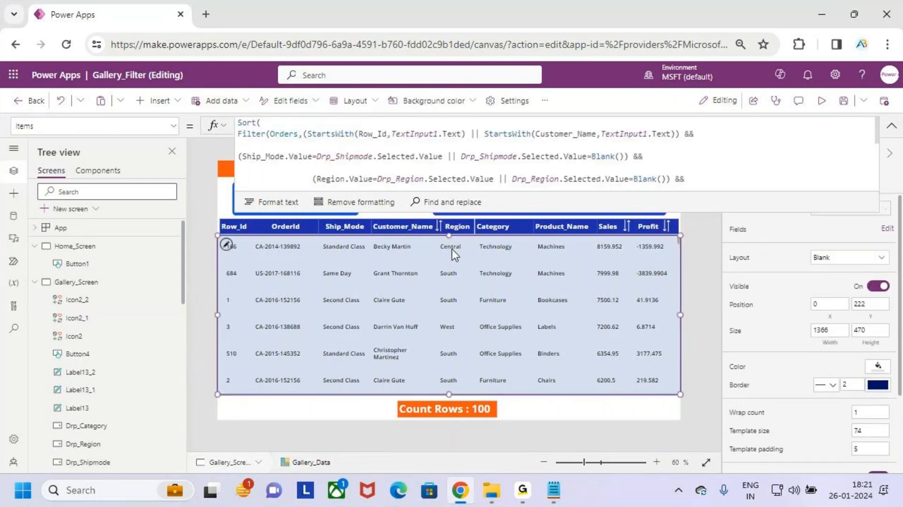
left_click(438, 226)
key("ctrl+2")
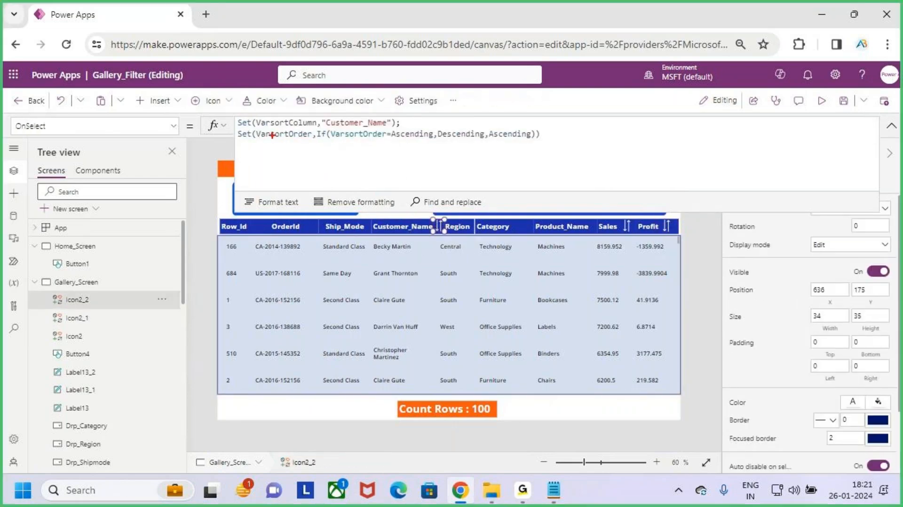
left_click_drag(262, 128, 372, 127)
key("Escape")
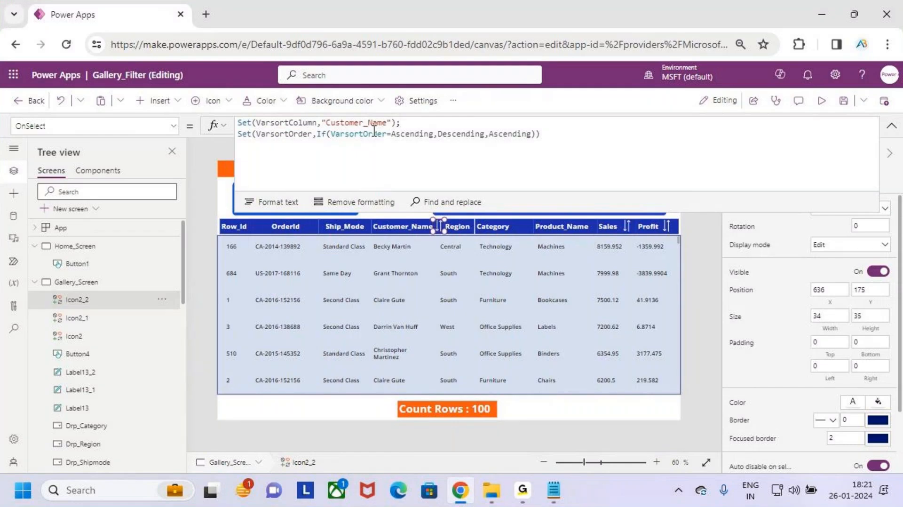
left_click(548, 147)
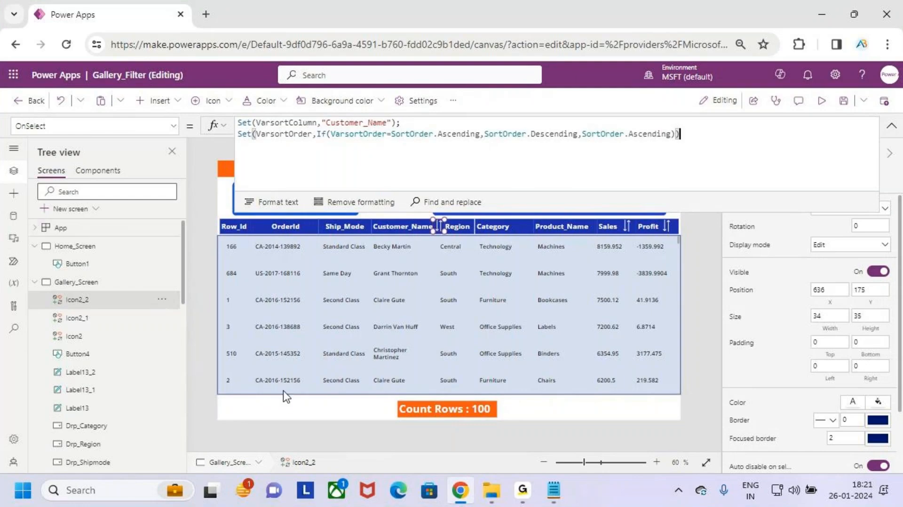
Highlight the two Set statements in the App's OnStart formula and undo their accidental duplication
left_click(92, 234)
left_click_drag(414, 135, 238, 123)
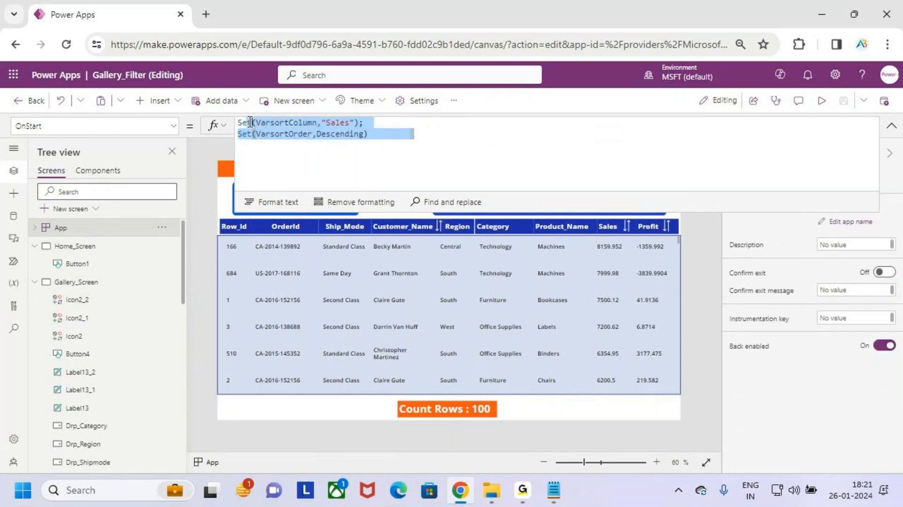
left_click_drag(329, 135, 458, 142)
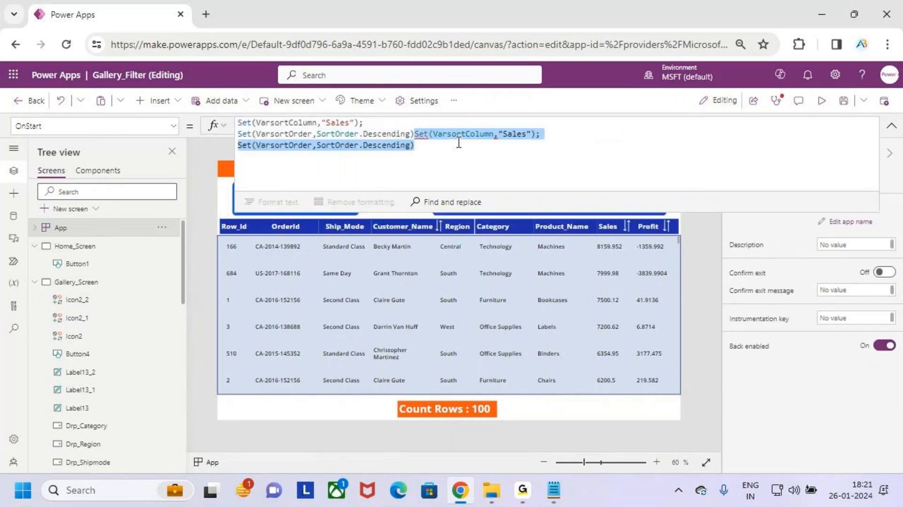
key("ctrl+z")
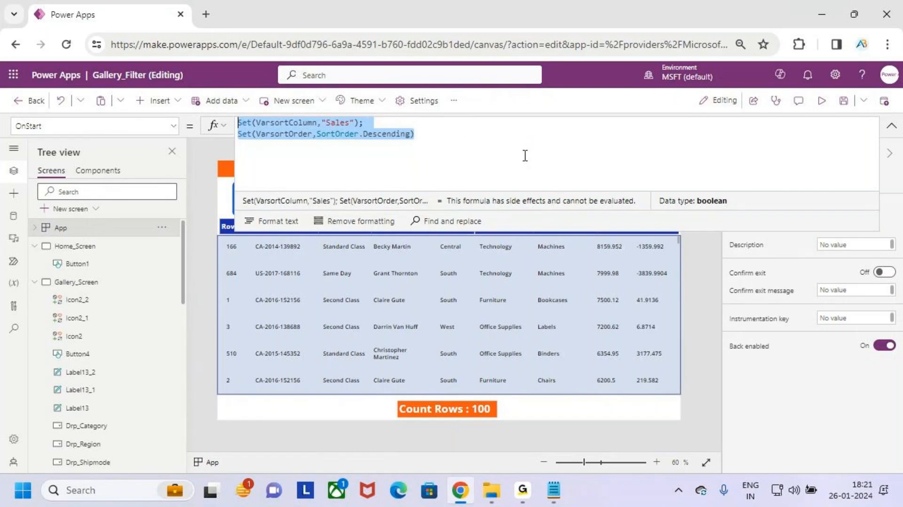
Select the gallery and revisit the OnSelect formulas of the Profit, Sales and Customer_Name Sort icons
left_click(588, 295)
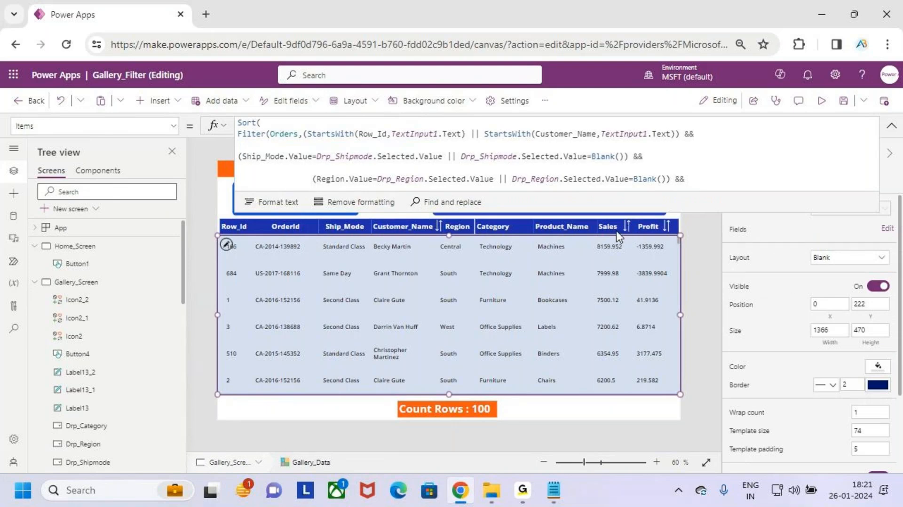
left_click(667, 225)
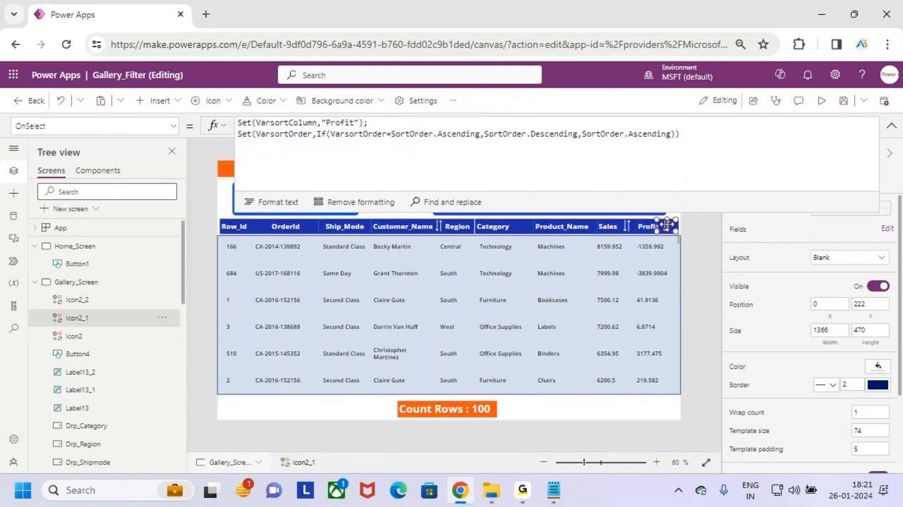
left_click(626, 226)
left_click(438, 226)
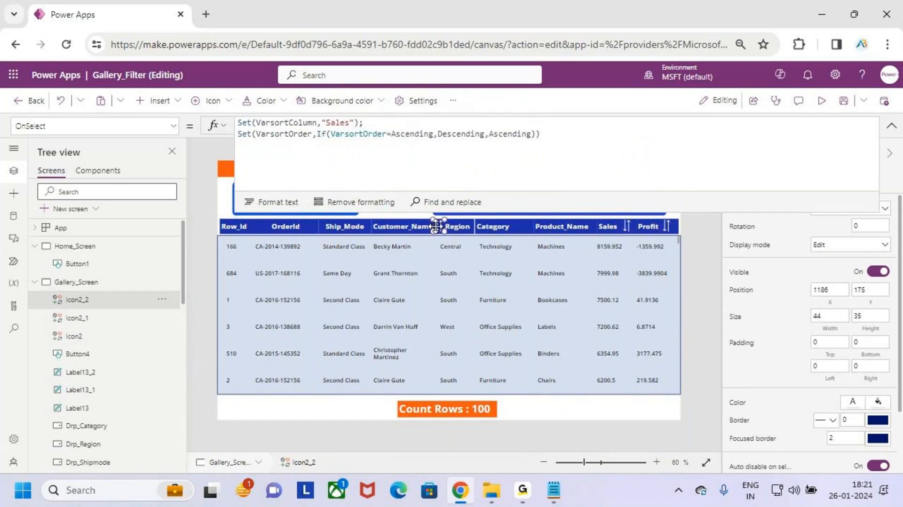
Expand the gallery's Items formula and put Sales,SortOrder.Descending on its own unindented line after the Filter expression
left_click(471, 305)
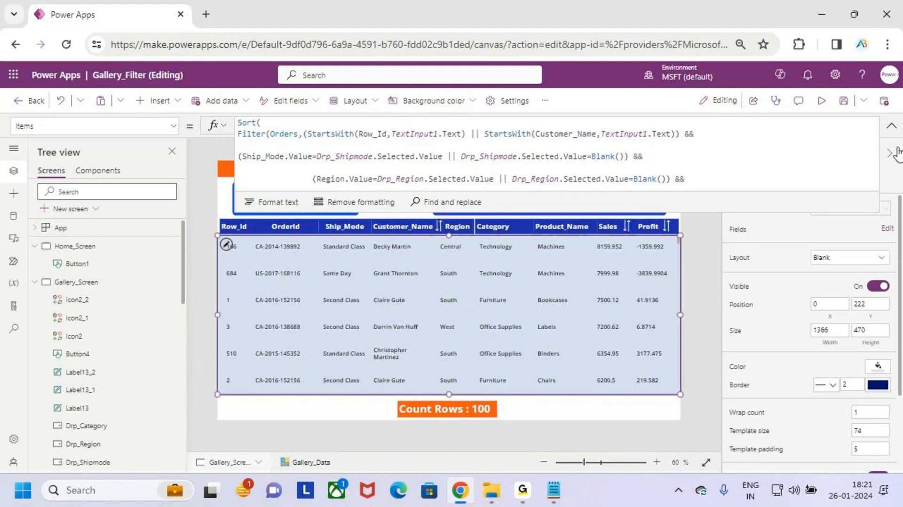
left_click_drag(685, 212, 710, 267)
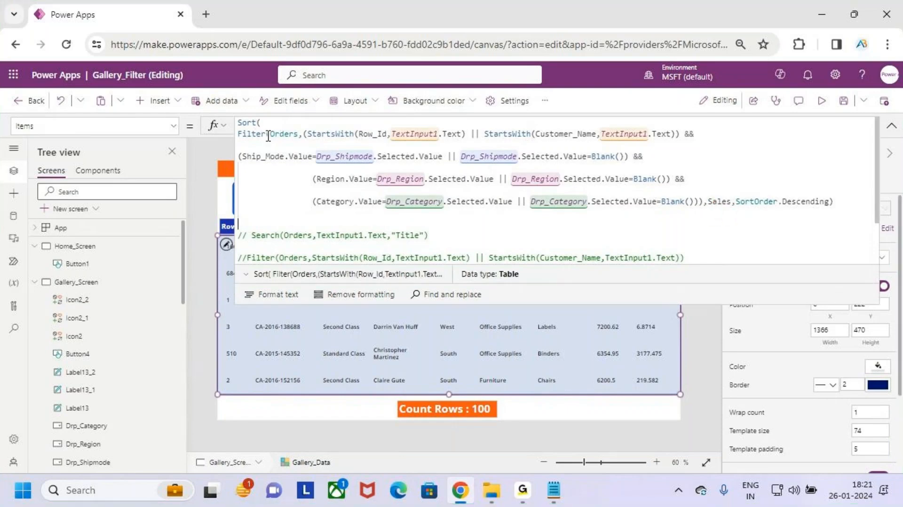
left_click(708, 202)
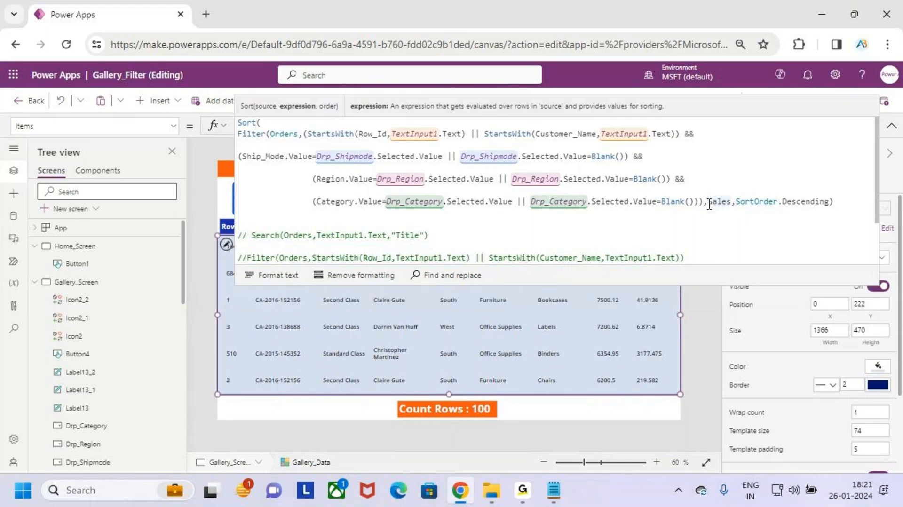
key("BackSpace")
key("BackSpace")
key("ctrl+z")
key("Return")
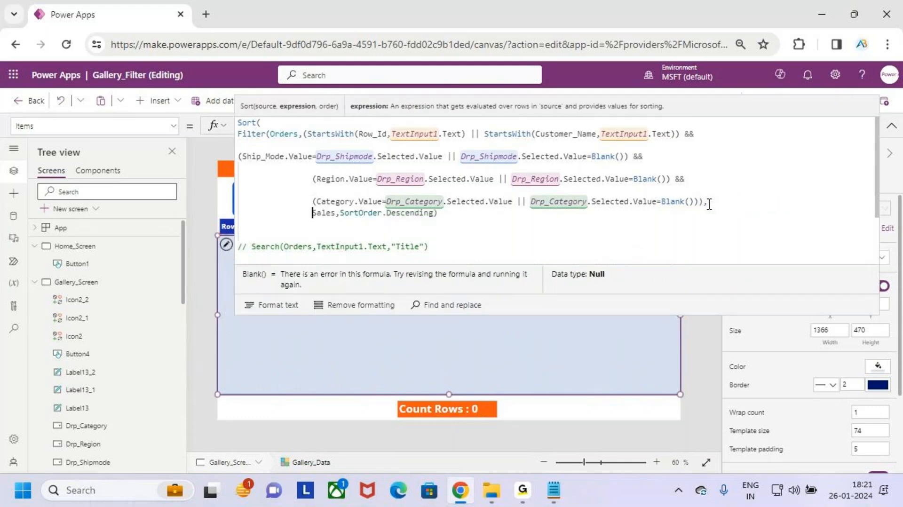
key("BackSpace")
key("BackSpace")
key("BackSpace")
key("BackSpace")
key("BackSpace")
key("BackSpace")
key("BackSpace")
key("BackSpace")
key("BackSpace")
key("BackSpace")
key("BackSpace")
key("BackSpace")
key("BackSpace")
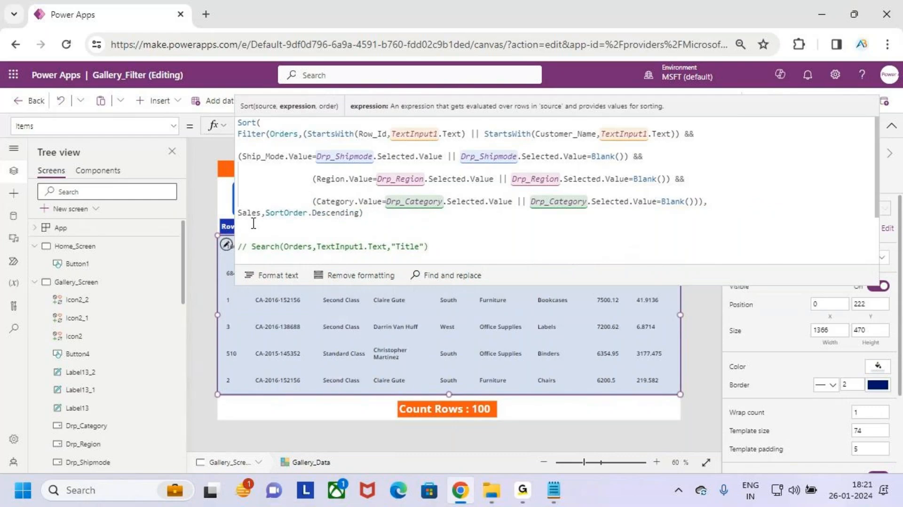
Underline the Sales argument with an annotation, clear it, and replace Sales with VarsortColumn in the gallery's Items formula
key("ctrl+2")
left_click_drag(240, 220, 259, 220)
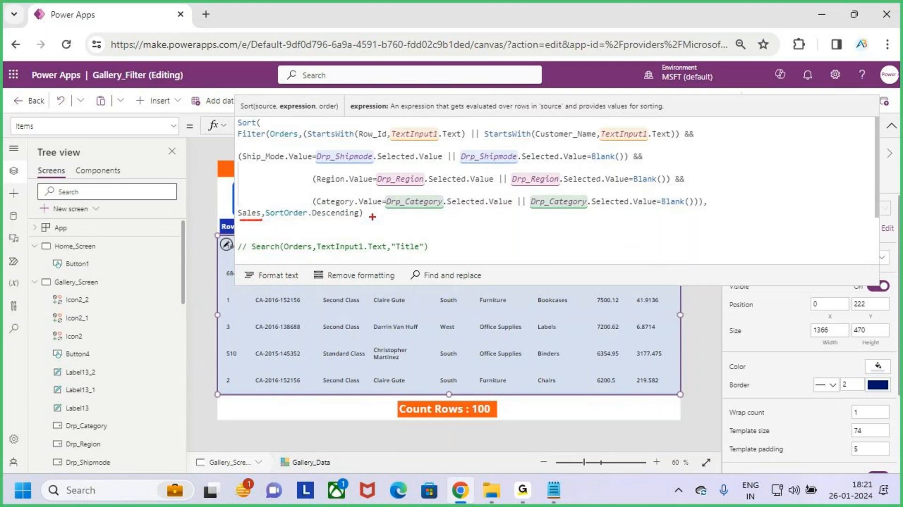
key("Escape")
double_click(248, 213)
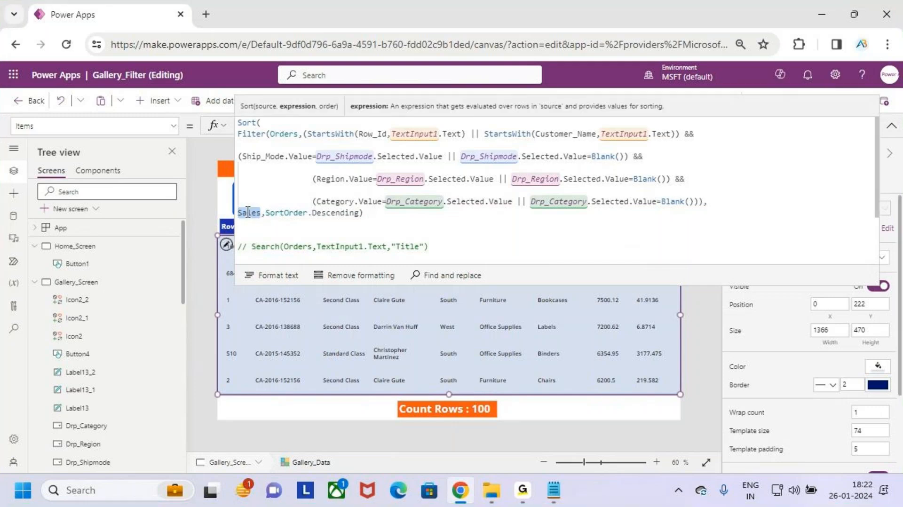
type("Varsort")
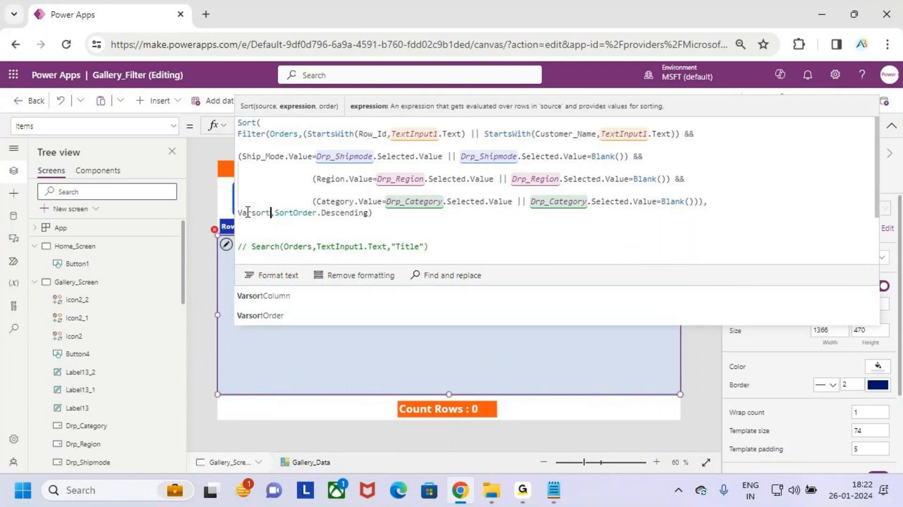
key("Tab")
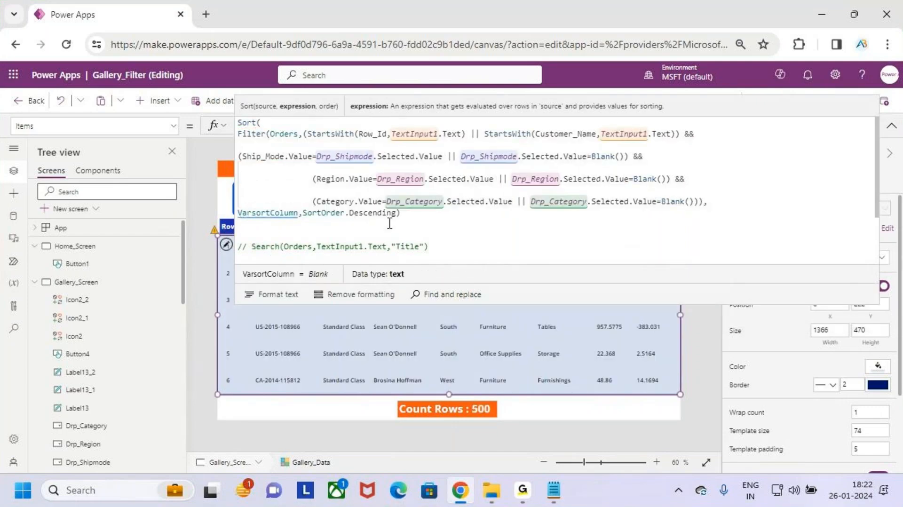
Replace SortOrder.Descending with VarsortOrder in the gallery's Items formula and underline the VarsortColumn argument with an annotation
left_click(416, 219)
left_click_drag(396, 213, 303, 213)
key("BackSpace")
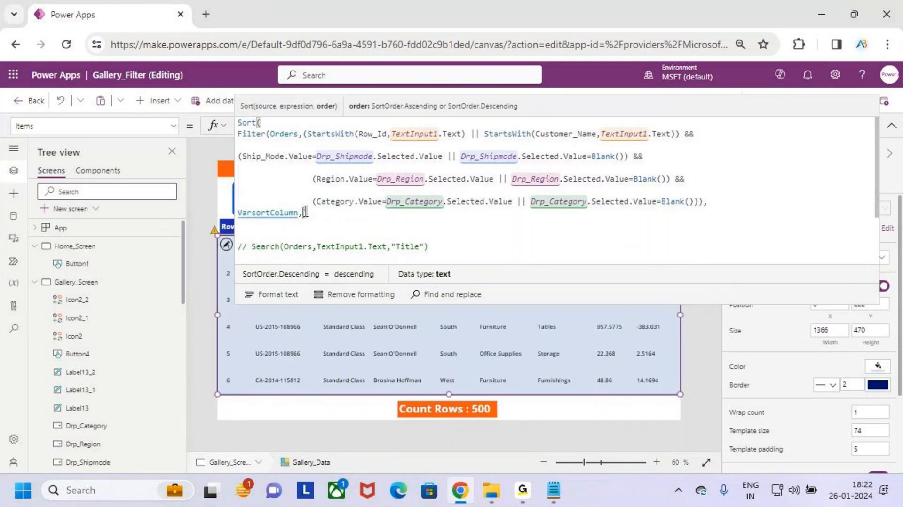
type("Varsor")
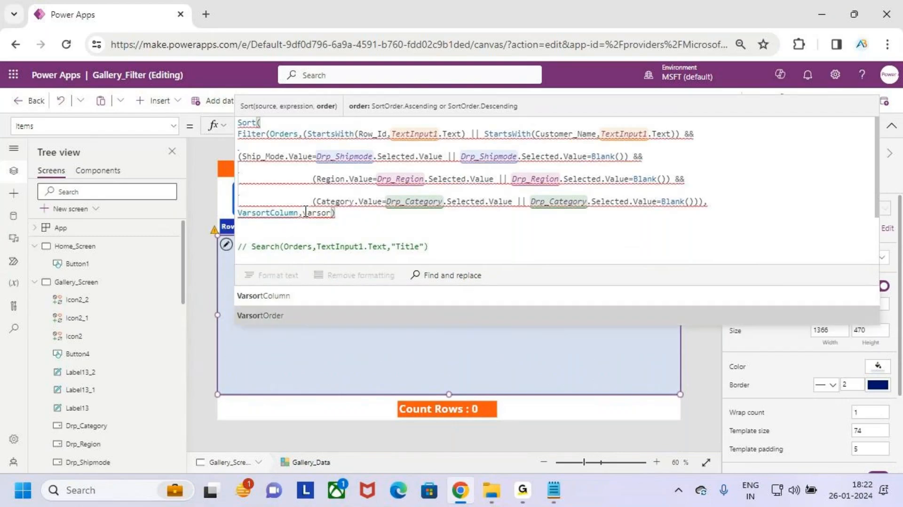
left_click(260, 315)
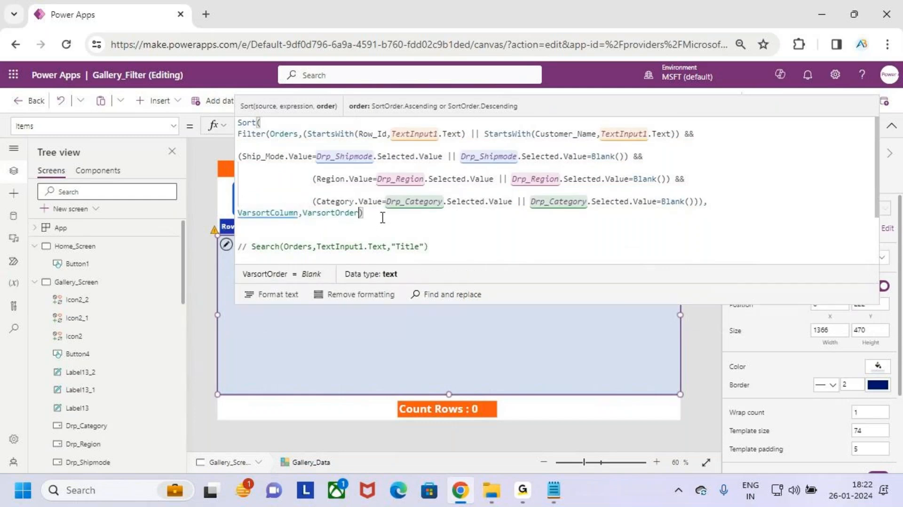
key("ctrl+2")
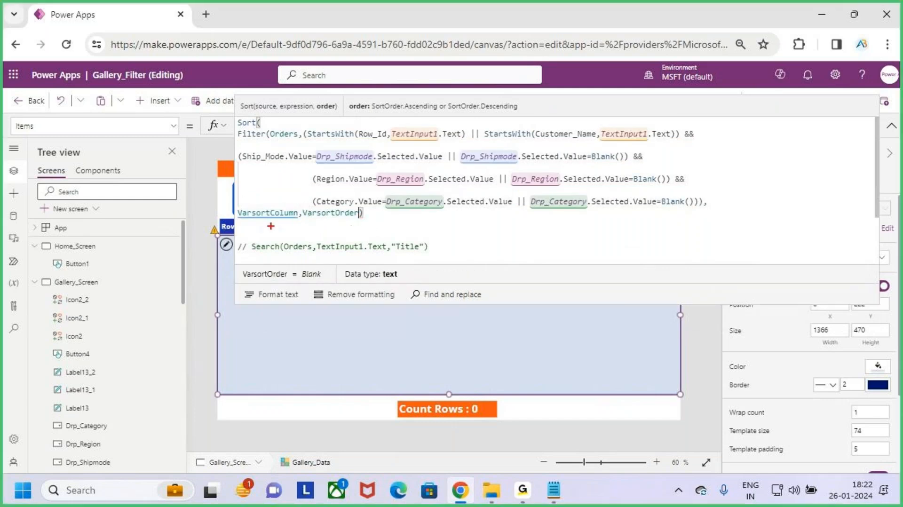
left_click_drag(244, 225, 260, 224)
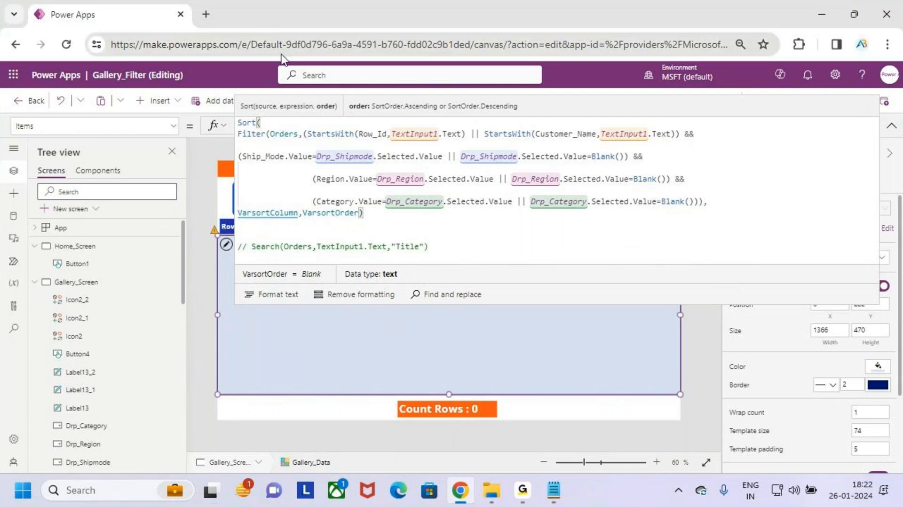
Change the outer Sort function in the gallery's Items formula to SortByColumns
double_click(247, 124)
type("Sort")
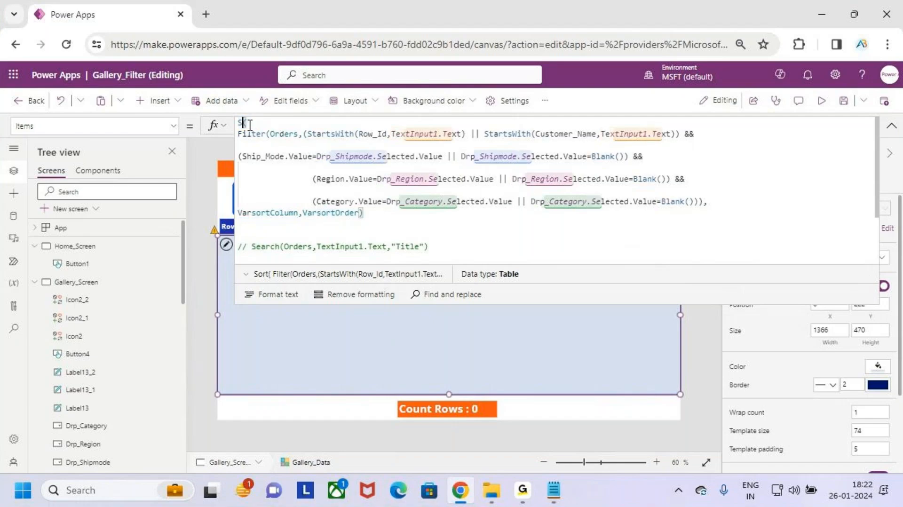
type(" b")
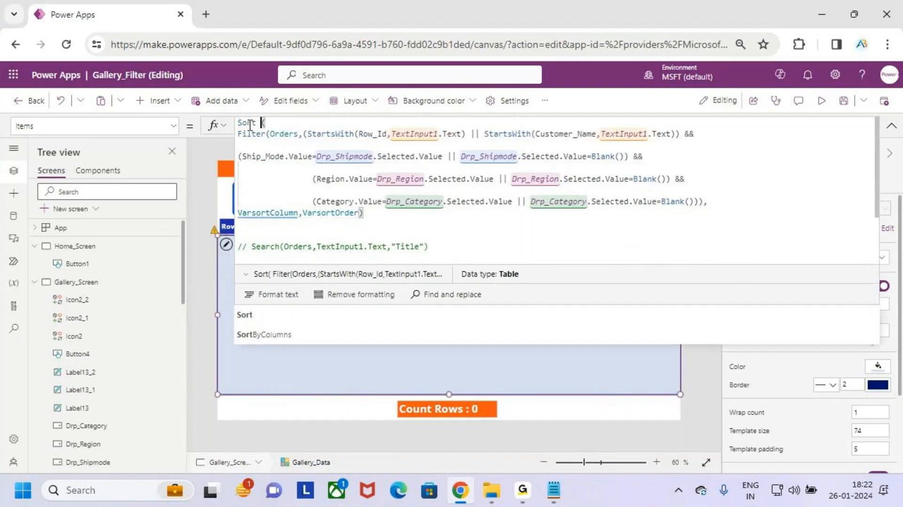
key("BackSpace")
key("BackSpace")
key("BackSpace")
key("BackSpace")
key("BackSpace")
key("BackSpace")
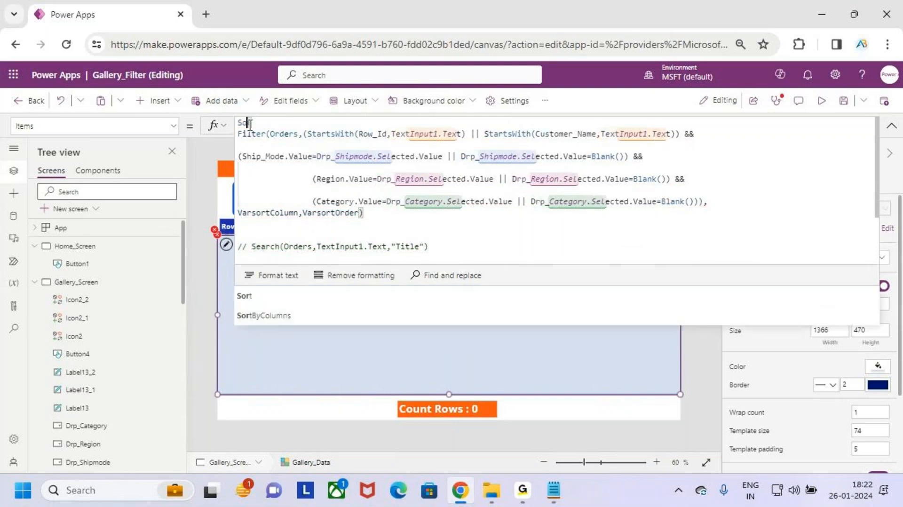
type("Sort")
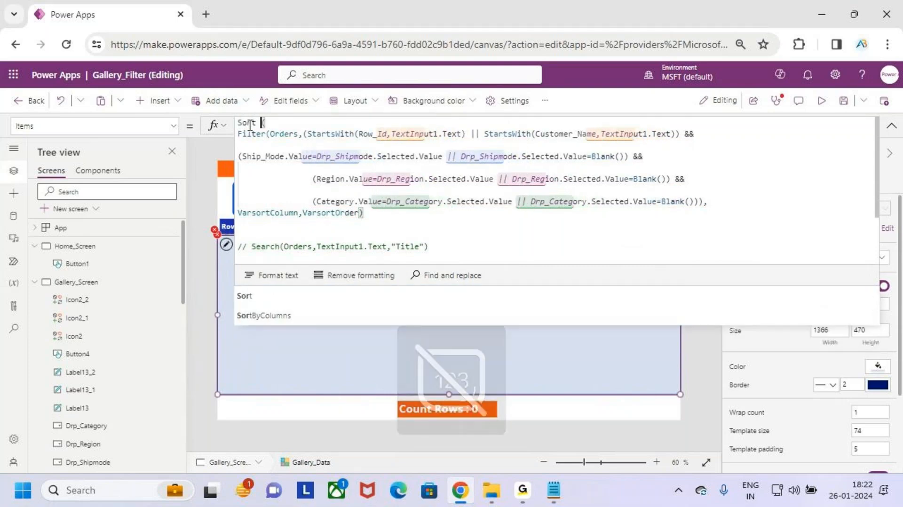
type("by")
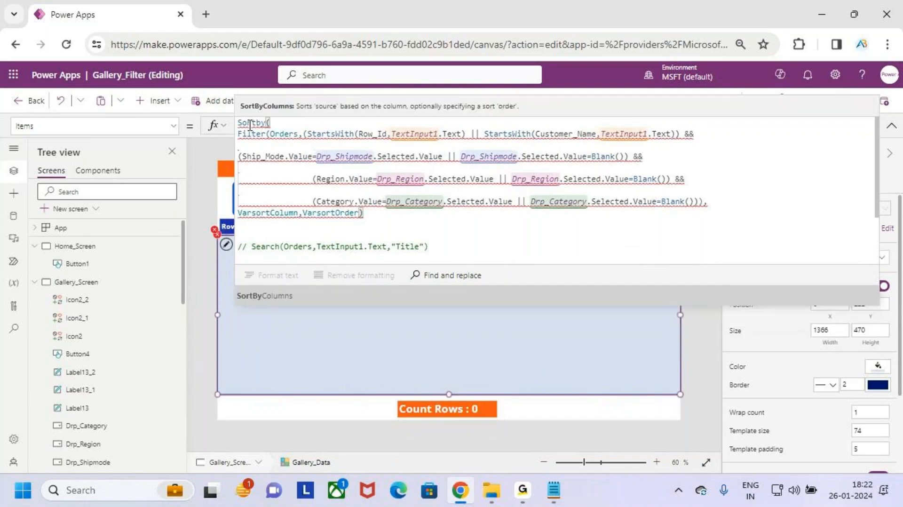
key("Tab")
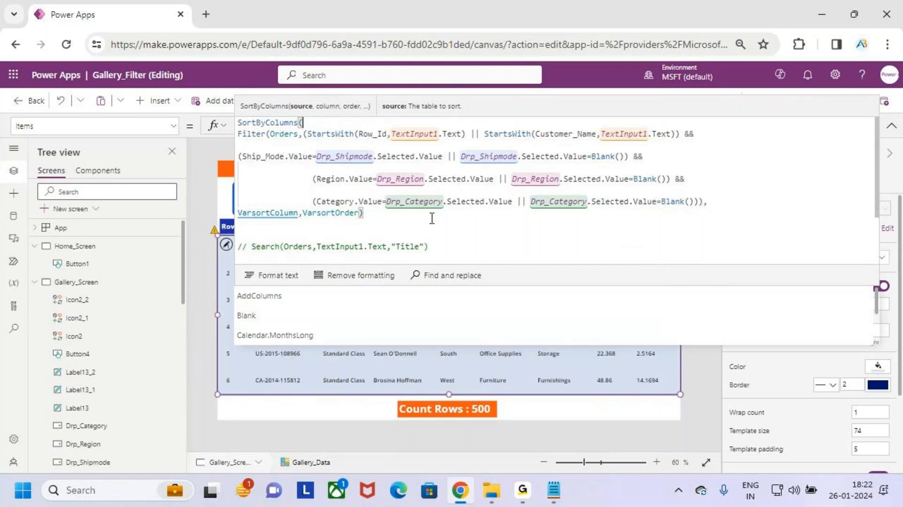
Underline the VarsortColumn,VarsortOrder line with an annotation, collapse the expanded Items formula, and save the app
key("ctrl+2")
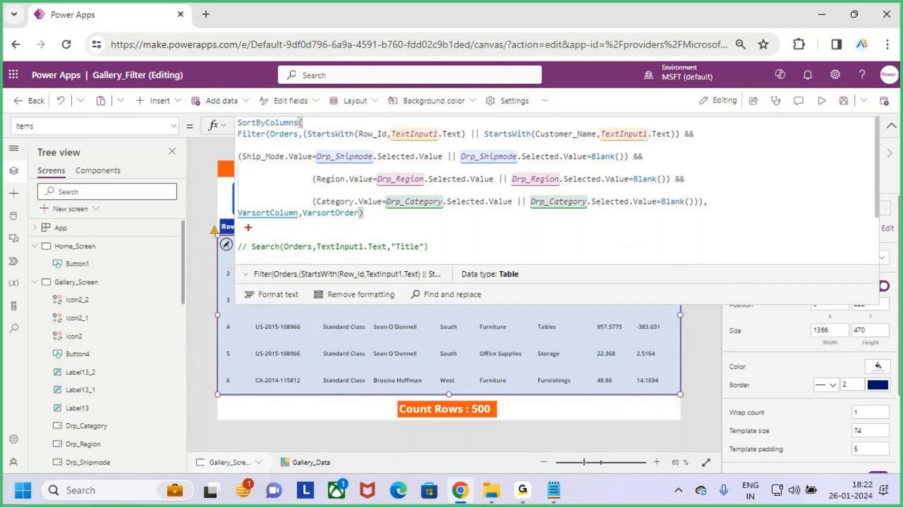
left_click_drag(244, 224, 337, 224)
key("Escape")
left_click(892, 125)
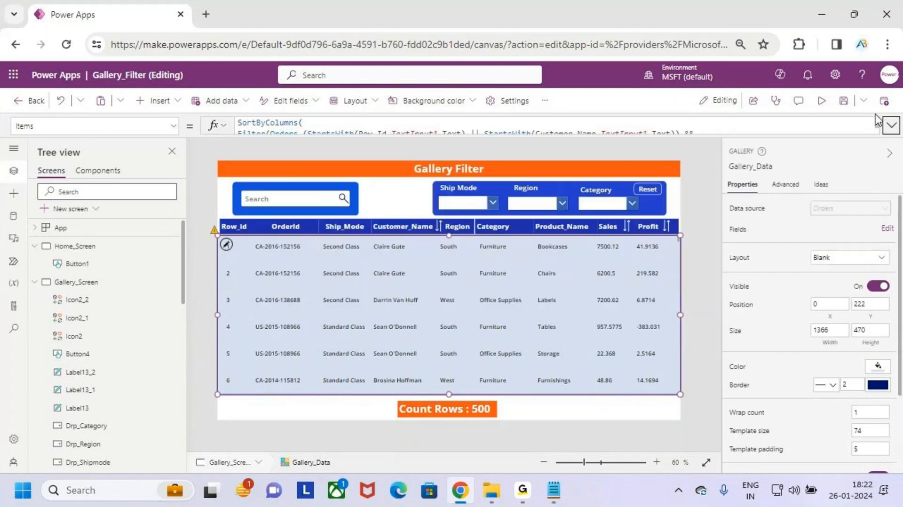
left_click(844, 101)
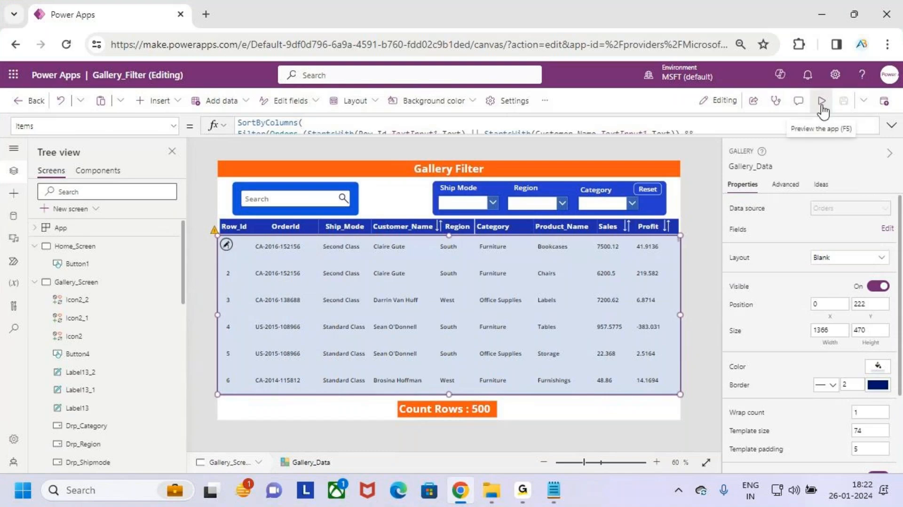
Preview the app from Gallery_Screen, return to editing, and dismiss the Did you know? tip
left_click(822, 100)
left_click(879, 104)
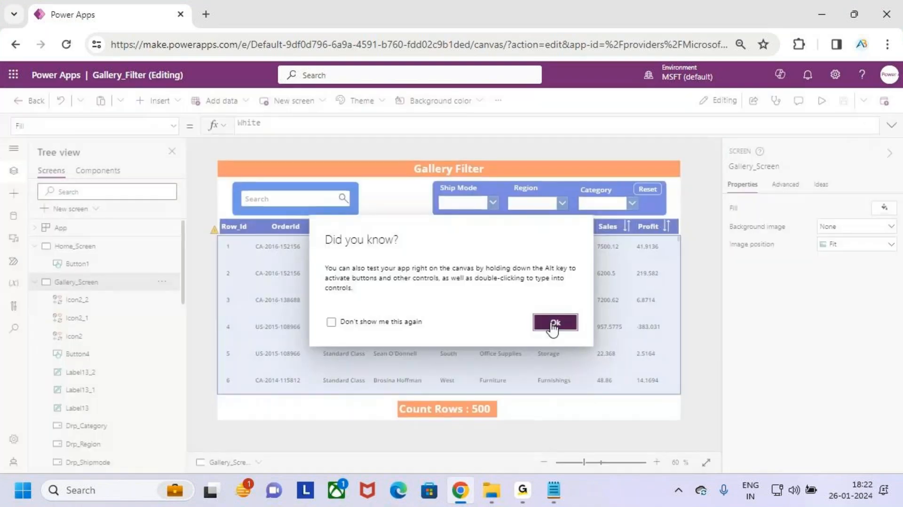
left_click(554, 325)
Show the App object's options, mark Run OnStart with an annotation, and close the options without running it
left_click(91, 228)
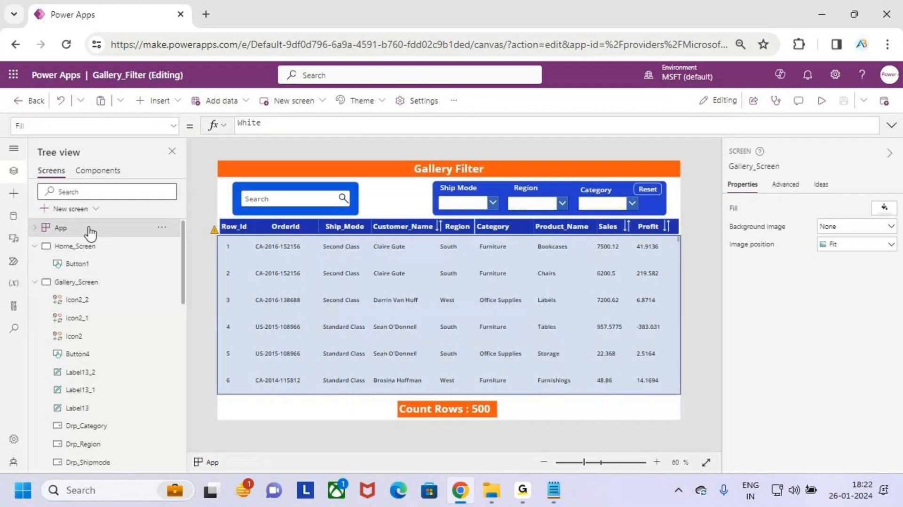
left_click(162, 229)
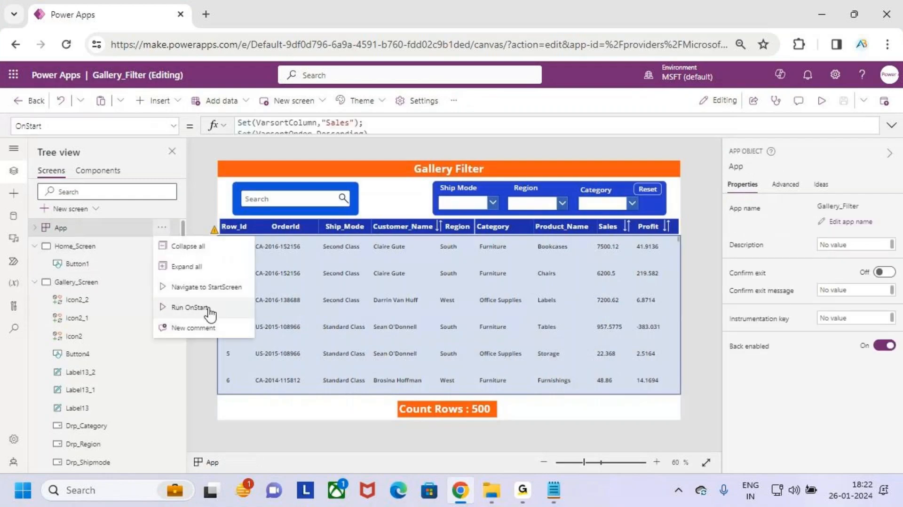
key("ctrl+2")
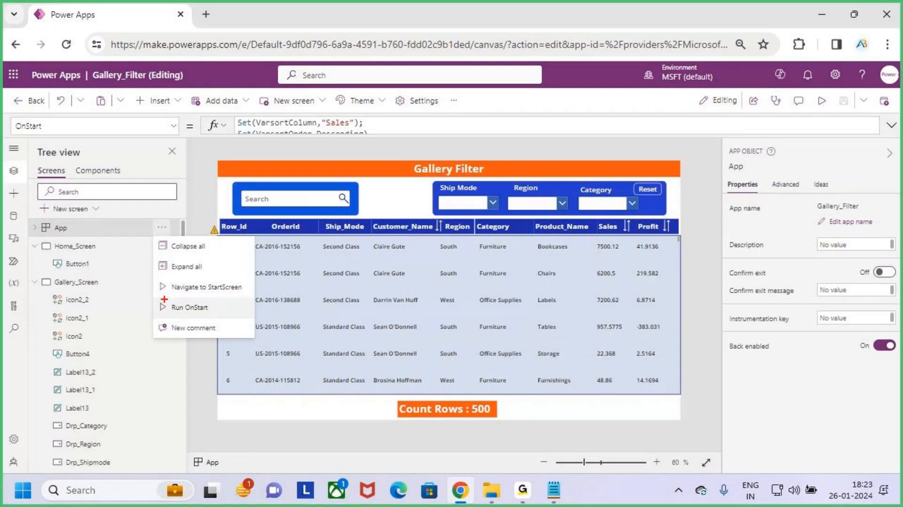
left_click_drag(160, 299, 230, 324)
key("Escape")
left_click(444, 139)
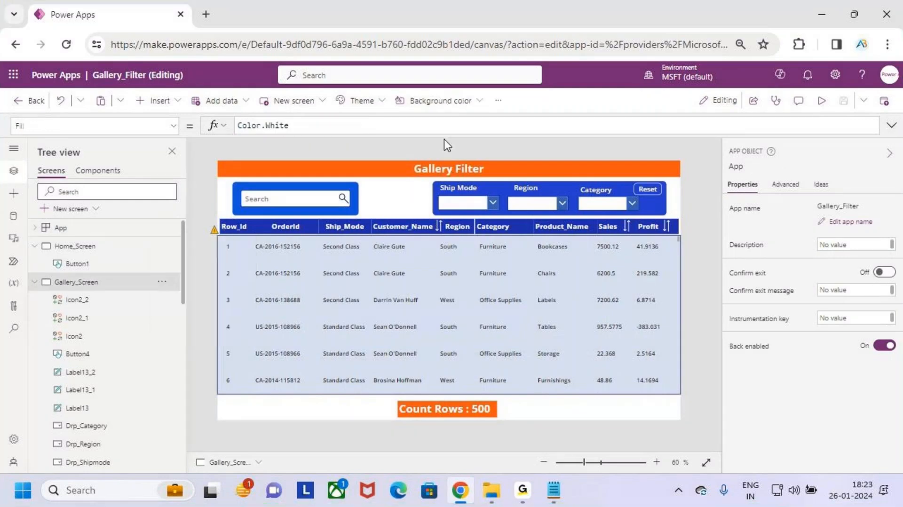
left_click(442, 132)
Select VarsortColumn in the App's OnStart formula to inspect its current value, and mark the read-out with an annotation
left_click(61, 227)
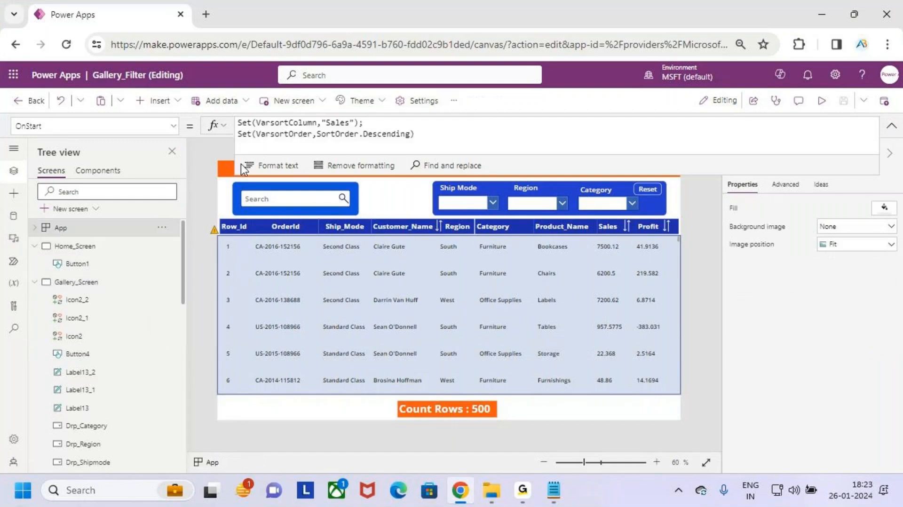
double_click(280, 123)
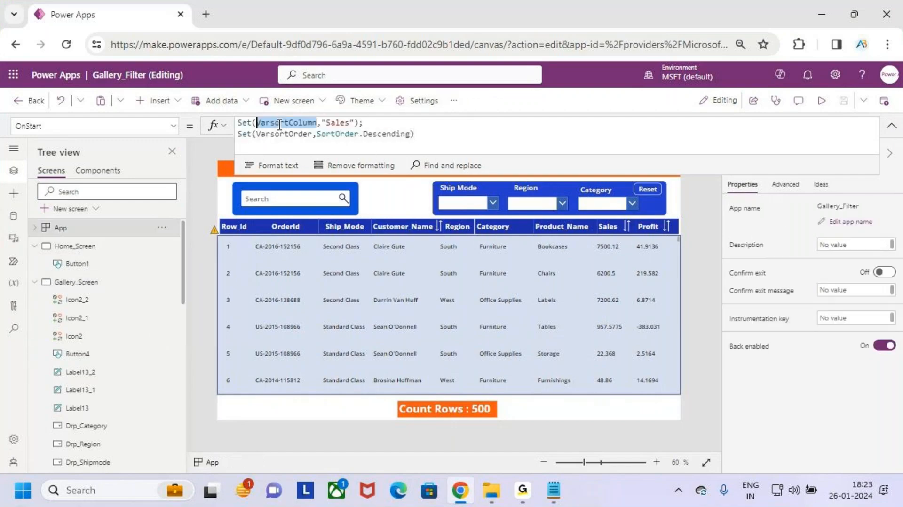
key("ctrl+2")
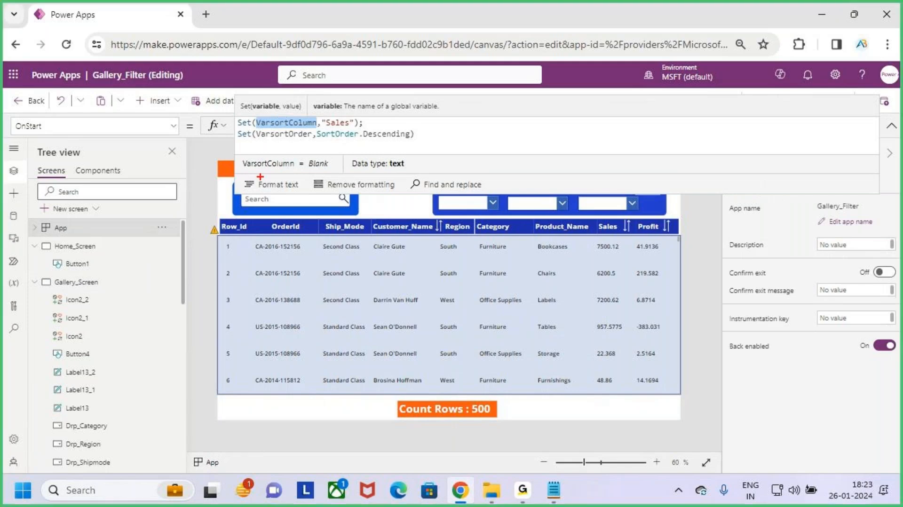
left_click_drag(243, 175, 328, 165)
key("Escape")
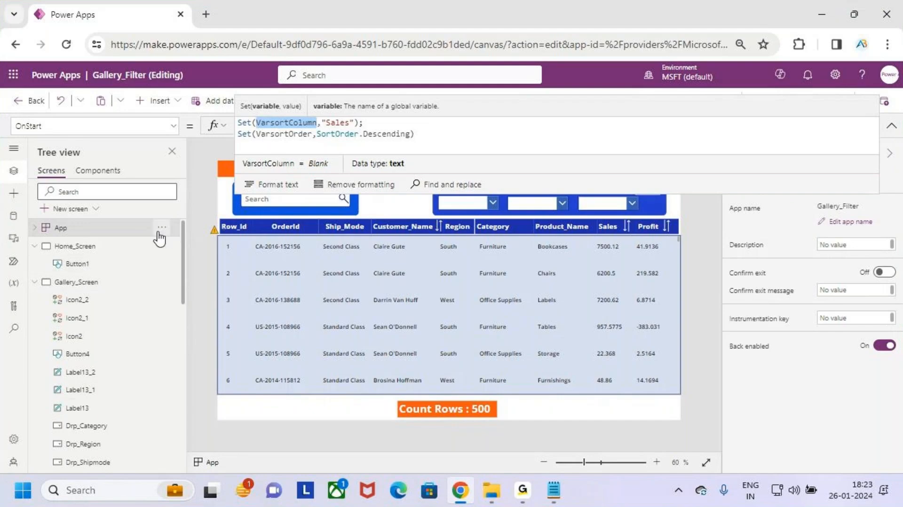
Run OnStart for the App object, then check VarsortColumn's value in the OnStart formula and underline it with an annotation
left_click(162, 228)
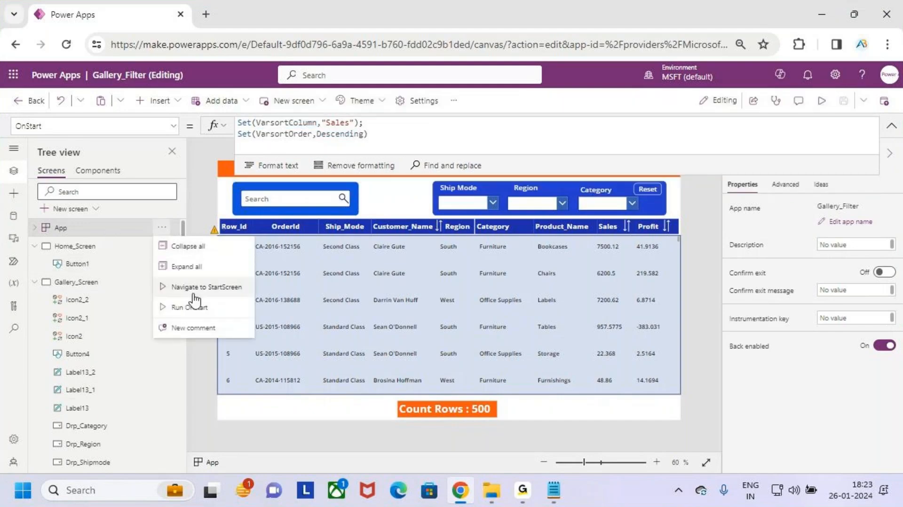
left_click(214, 310)
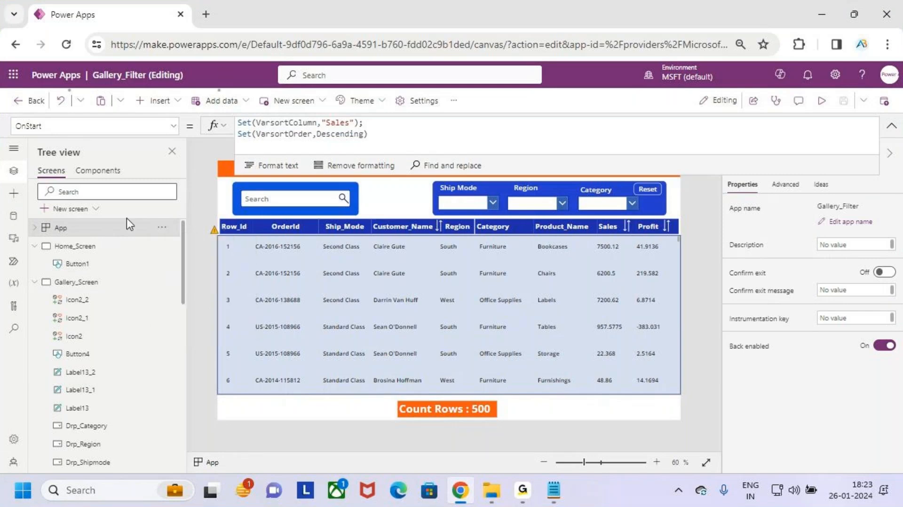
double_click(288, 123)
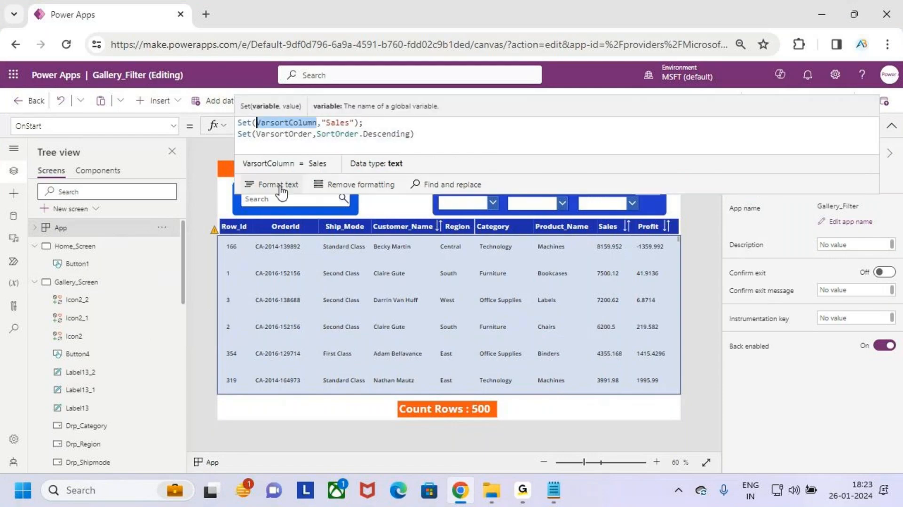
key("ctrl+2")
left_click_drag(249, 170, 325, 173)
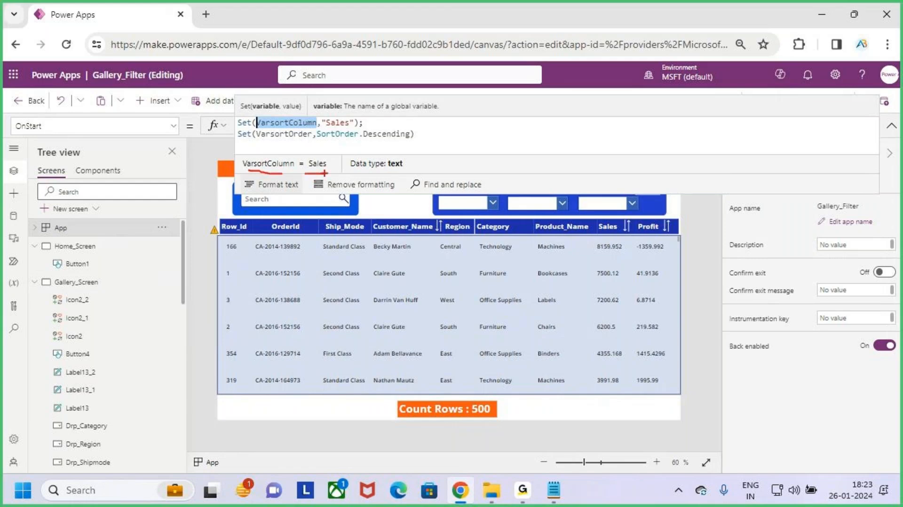
Clear the annotation and mark SortOrder.Descending and VarsortOrder in the App's OnStart formula with new annotations
key("e")
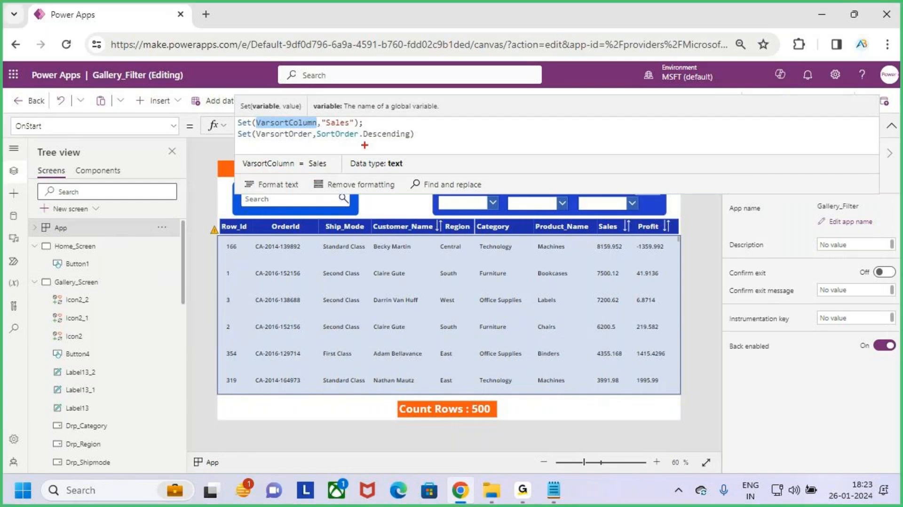
left_click_drag(332, 145, 397, 145)
key("e")
mouse_move(263, 127)
left_mouse_down()
mouse_move(295, 128)
mouse_move(273, 140)
mouse_move(304, 139)
left_mouse_up()
key("Escape")
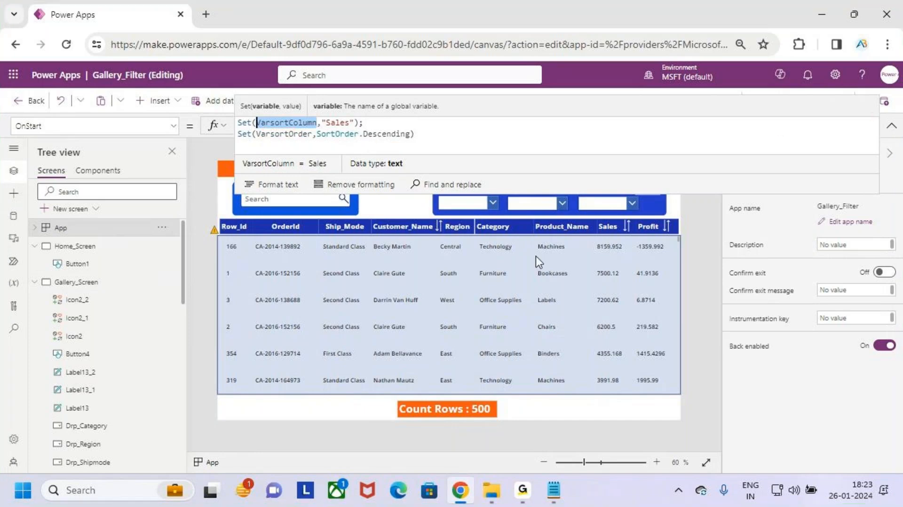
Preview the app starting from Home_Screen and open the gallery screen through Gallery Search
left_click(89, 249)
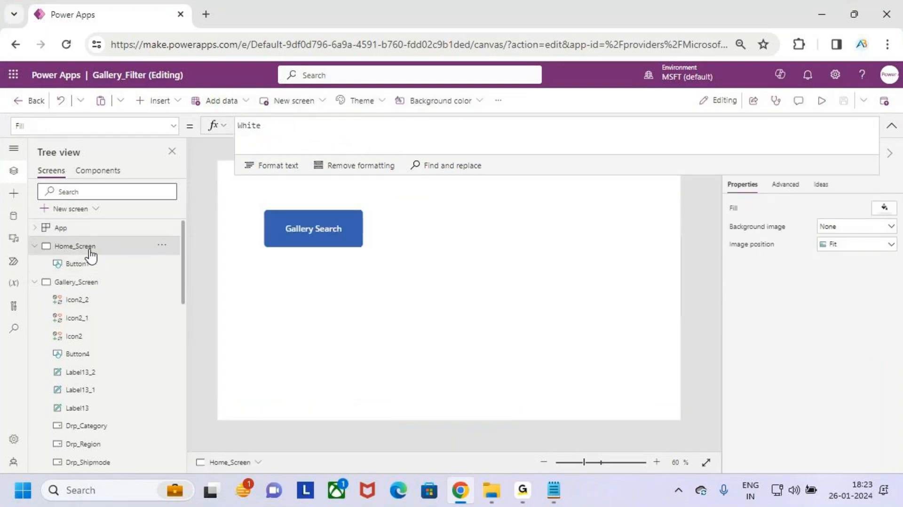
left_click(822, 101)
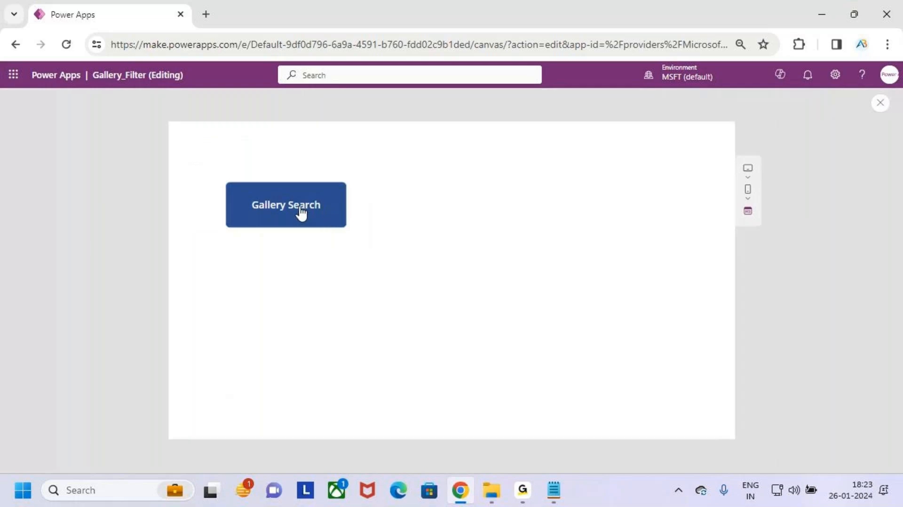
left_click(301, 212)
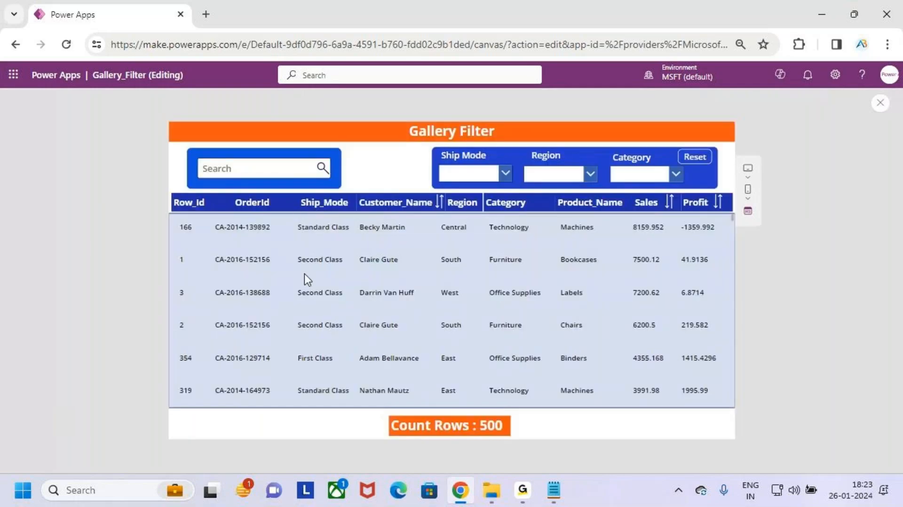
Examine the Sales column's sort order, marking its values with an arrow and circling the Sales header with its Sort icon
key("ctrl+2")
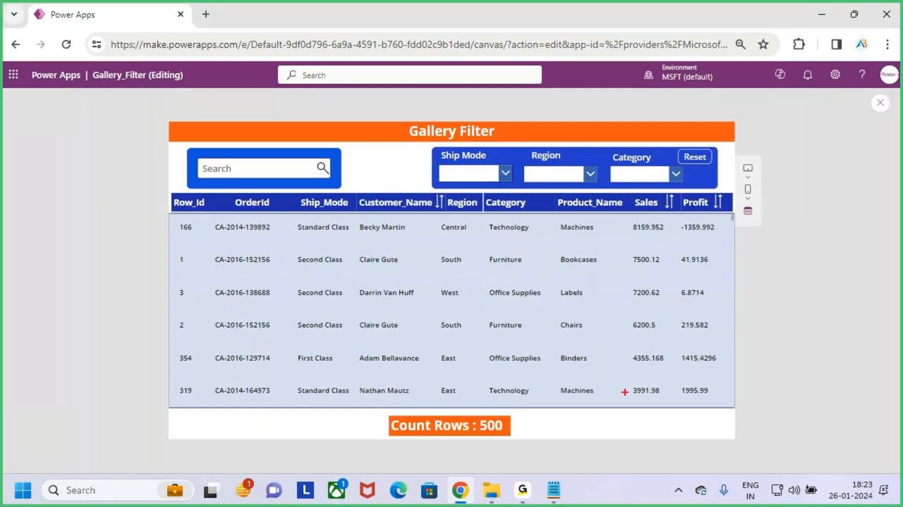
mouse_move(625, 392)
left_mouse_down()
mouse_move(613, 312)
mouse_move(625, 221)
left_mouse_up()
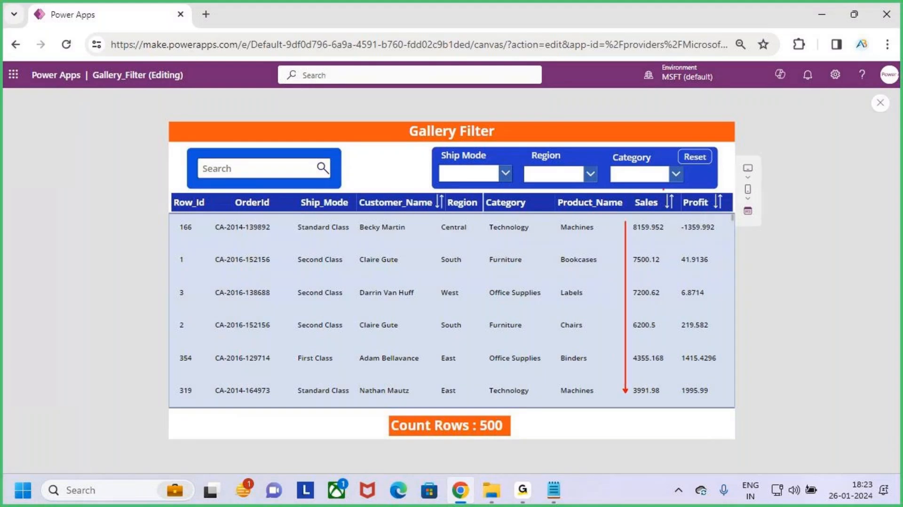
mouse_move(663, 189)
left_mouse_down()
mouse_move(624, 204)
mouse_move(659, 215)
mouse_move(664, 179)
mouse_move(645, 178)
mouse_move(649, 161)
mouse_move(650, 178)
mouse_move(663, 167)
left_mouse_up()
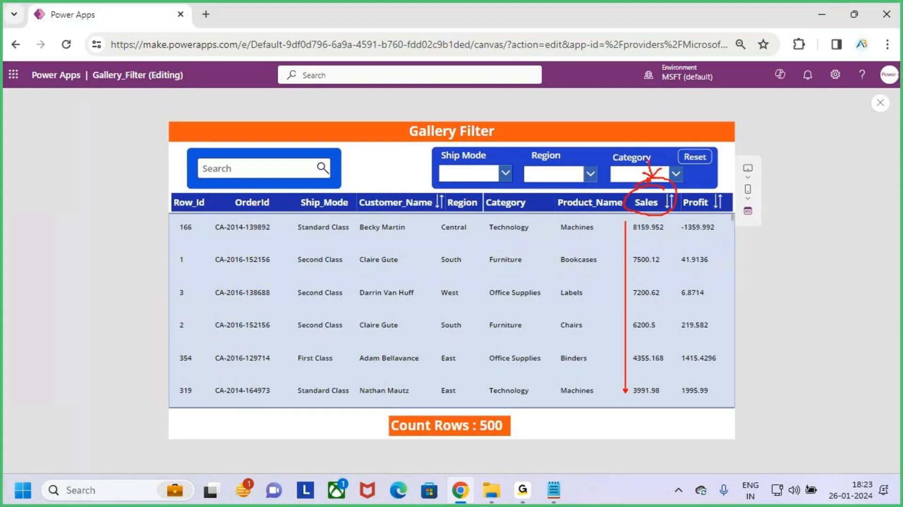
key("Escape")
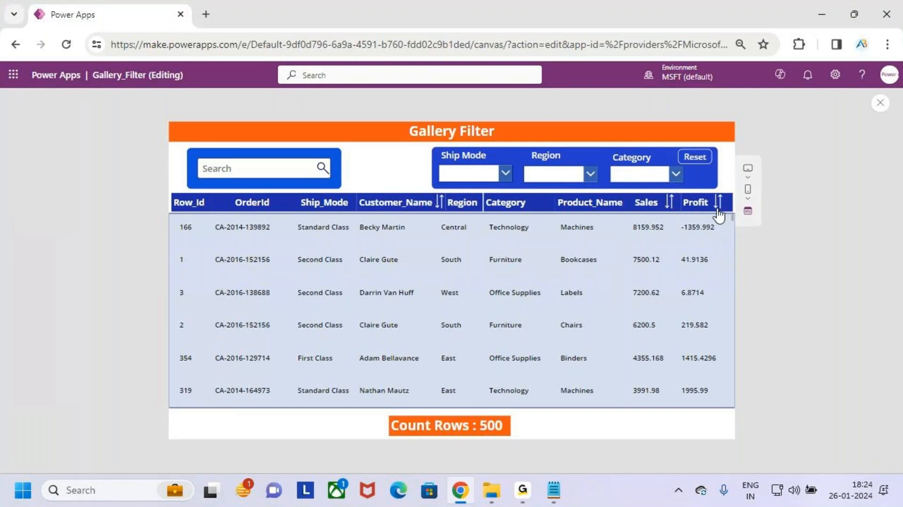
Box the Profit header with an annotation, clear it, and sort the previewed gallery by Profit in both directions
key("ctrl+2")
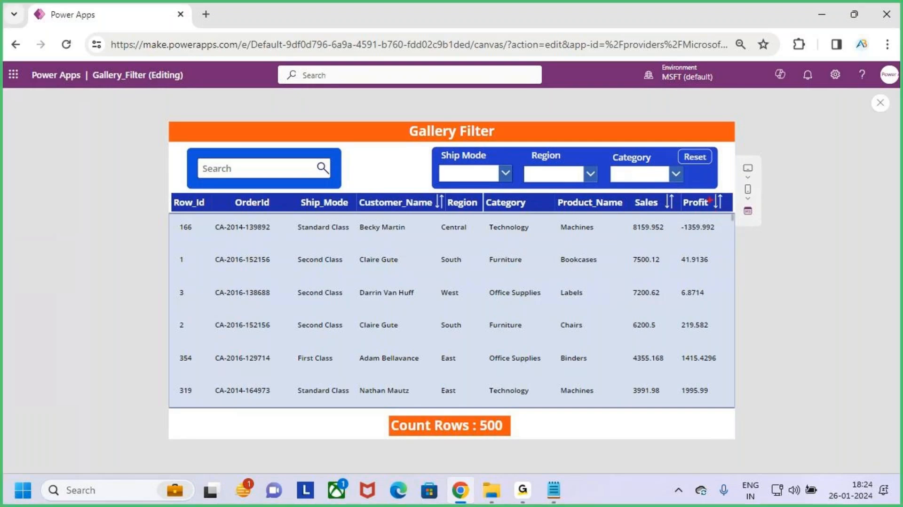
mouse_move(684, 190)
left_mouse_down()
mouse_move(730, 212)
mouse_move(736, 176)
left_mouse_up()
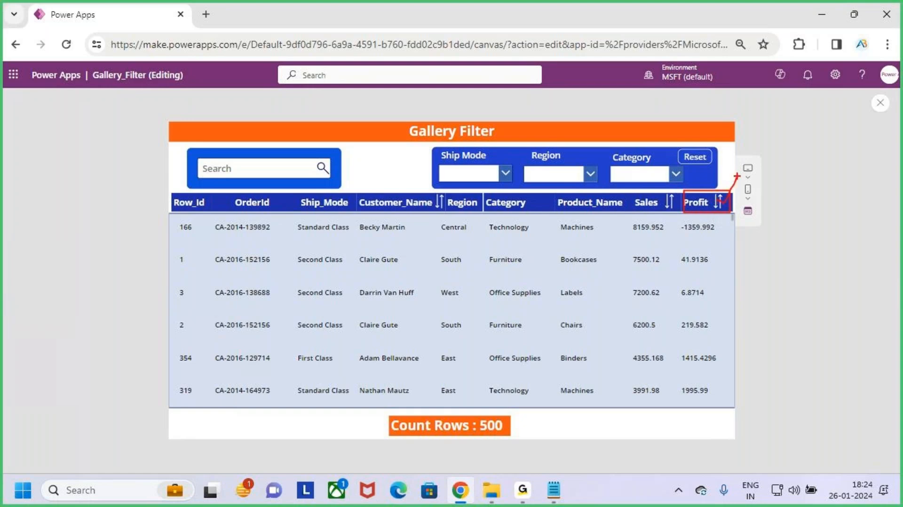
key("Escape")
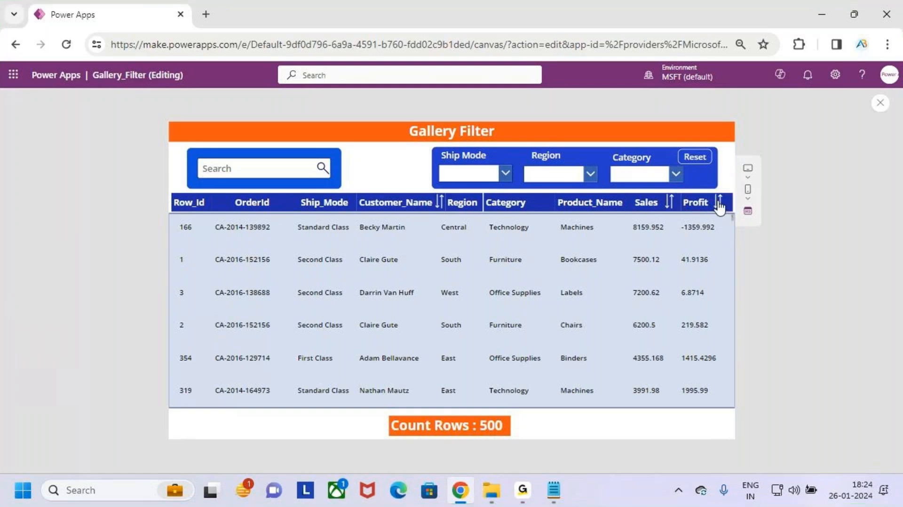
left_click(719, 205)
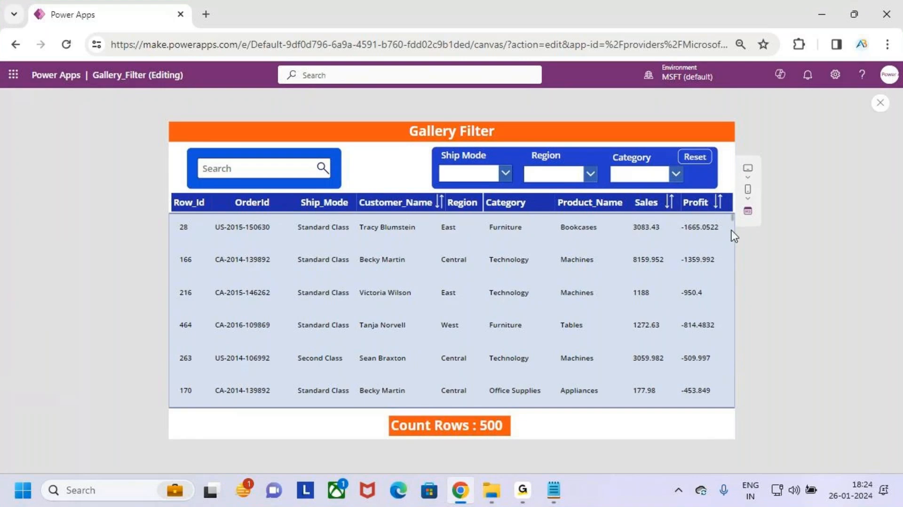
left_click(719, 205)
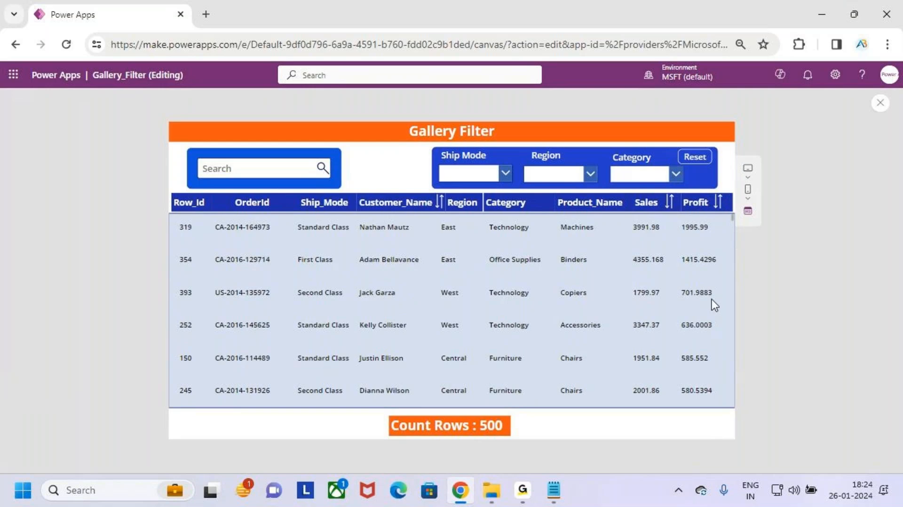
Mark the Profit column's order with an arrow, reverse the Profit sort, and mark the new order with another arrow
key("ctrl+2")
left_click_drag(673, 390, 675, 221)
left_click(717, 202)
key("ctrl+2")
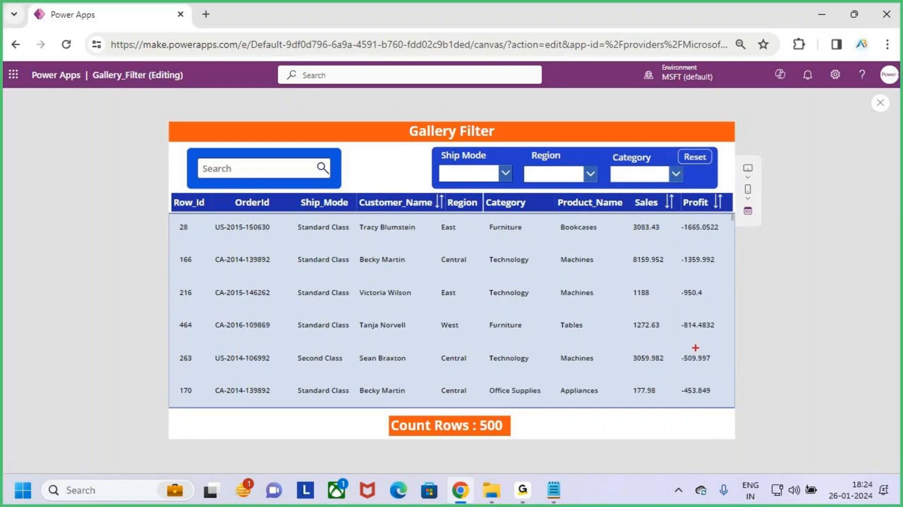
left_click_drag(676, 226, 677, 394)
key("Escape")
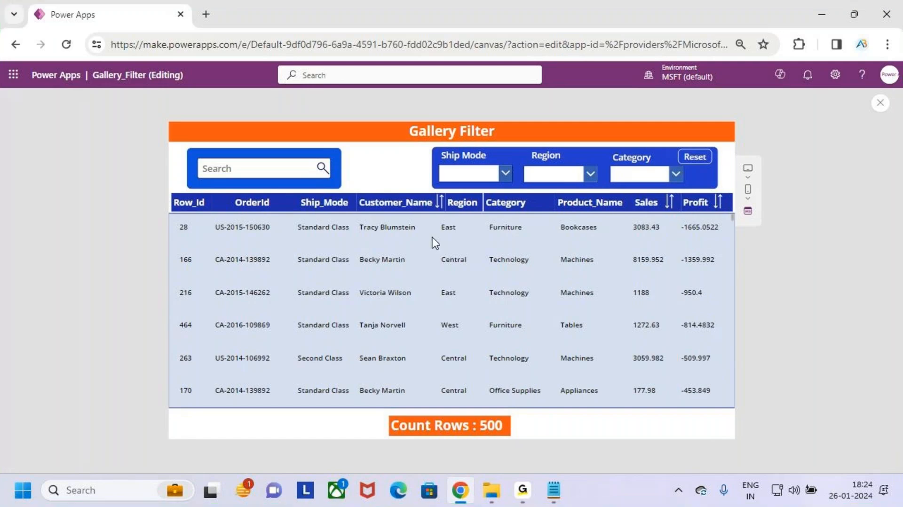
Box the Customer_Name header with an annotation, sort the gallery by Customer_Name, and mark the column's order with an arrow
key("ctrl+2")
left_click_drag(355, 187, 408, 218)
key("Escape")
left_click(440, 203)
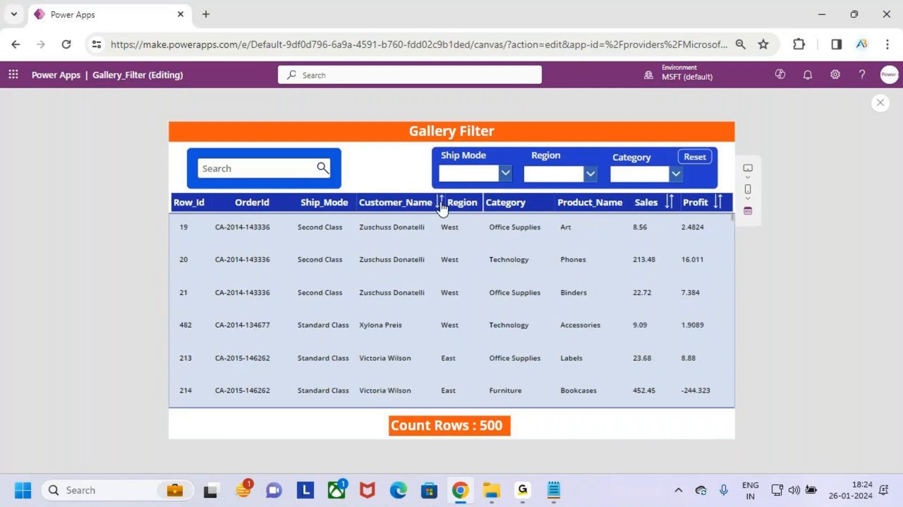
key("ctrl+2")
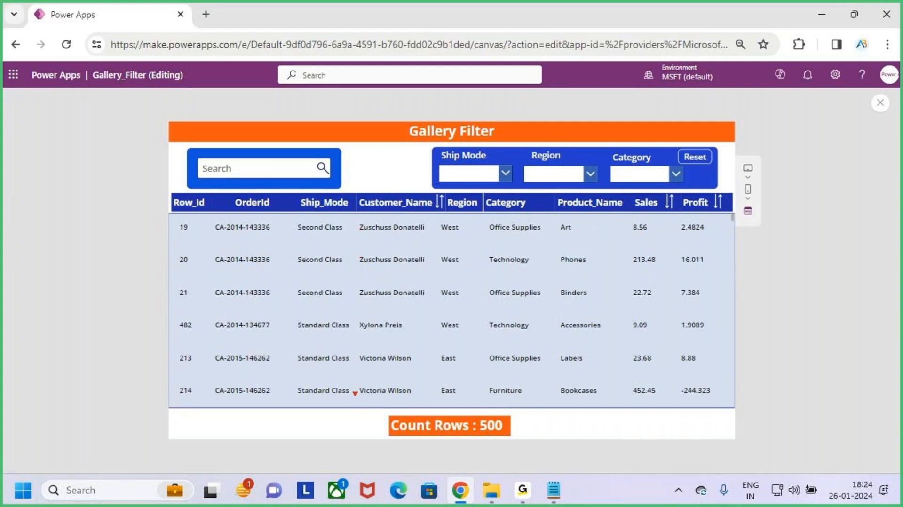
left_click_drag(354, 394, 354, 225)
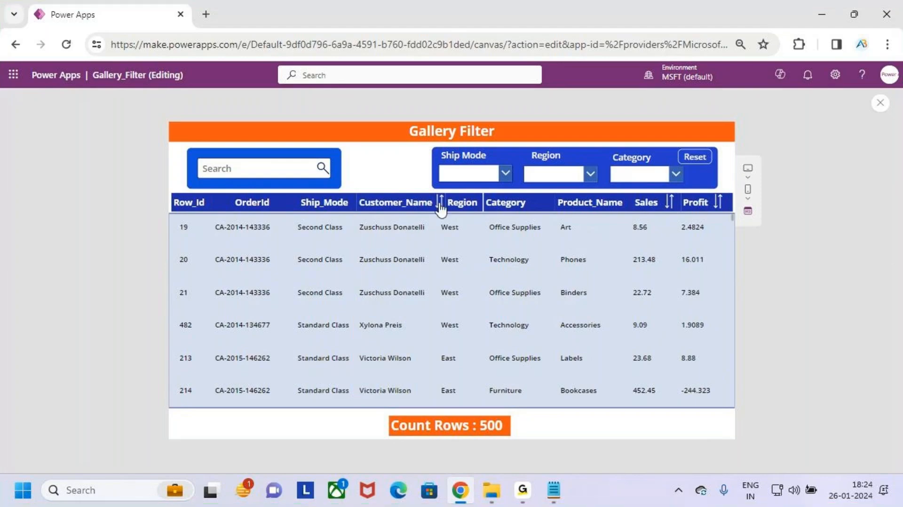
Reverse the Customer_Name sort in the previewed gallery and mark the column's order with an annotation, clearing it again
left_click(439, 202)
key("ctrl+2")
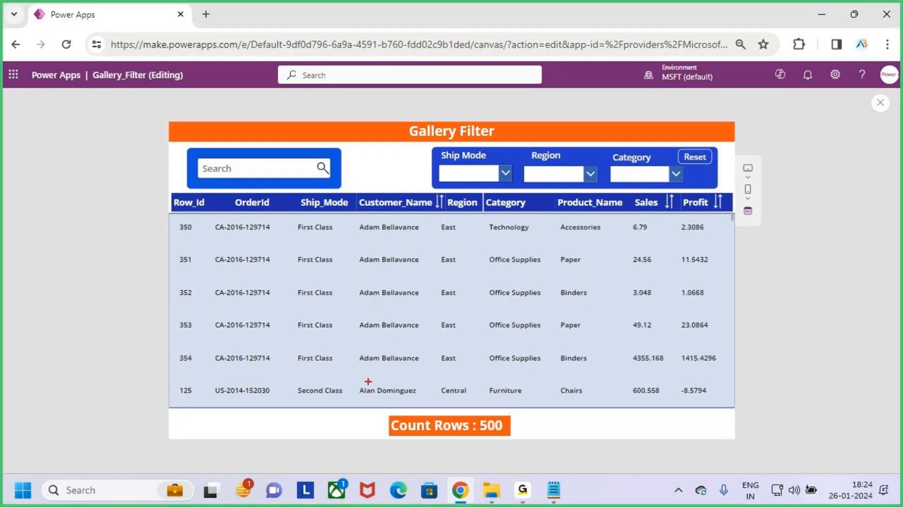
mouse_move(354, 226)
left_mouse_down()
mouse_move(361, 380)
mouse_move(348, 400)
left_mouse_up()
key("Escape")
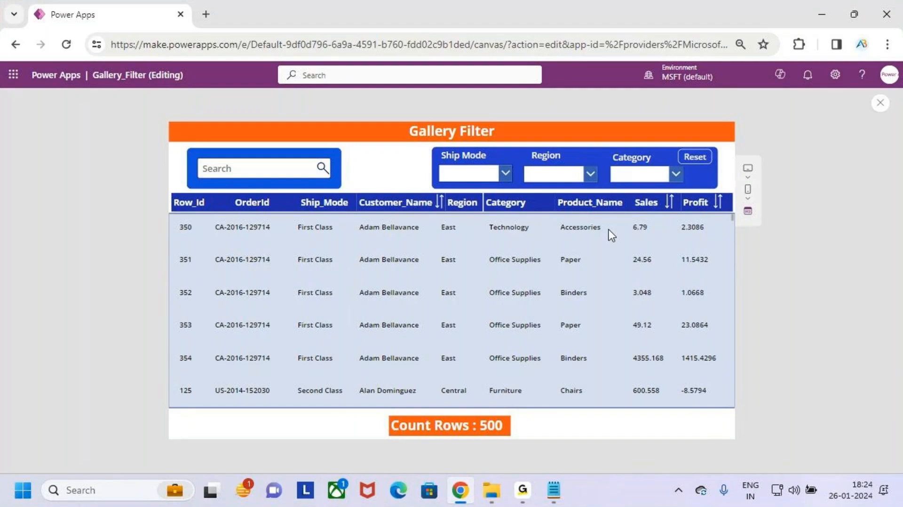
Box the Customer_Name header and the Sales and Profit headers with annotations, and clear them
key("ctrl+2")
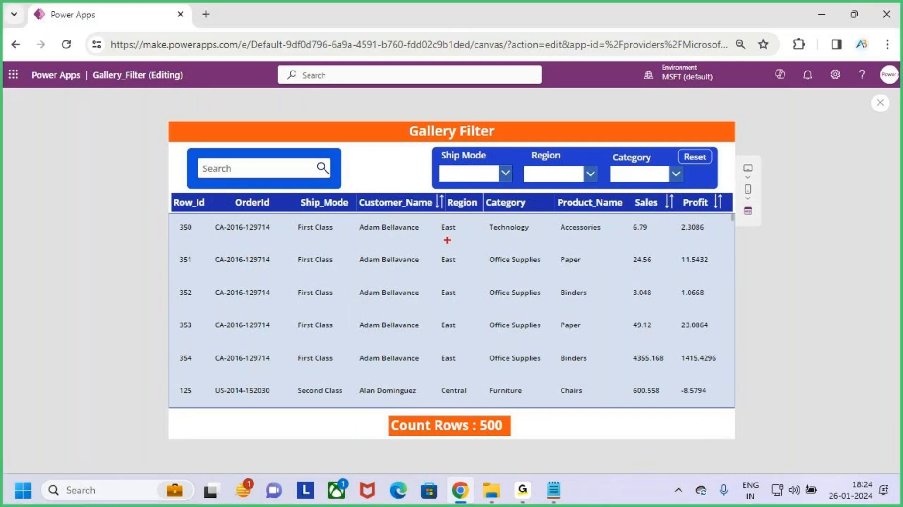
left_click_drag(352, 190, 466, 221)
mouse_move(633, 188)
left_mouse_down()
mouse_move(672, 210)
mouse_move(734, 216)
left_mouse_up()
key("Escape")
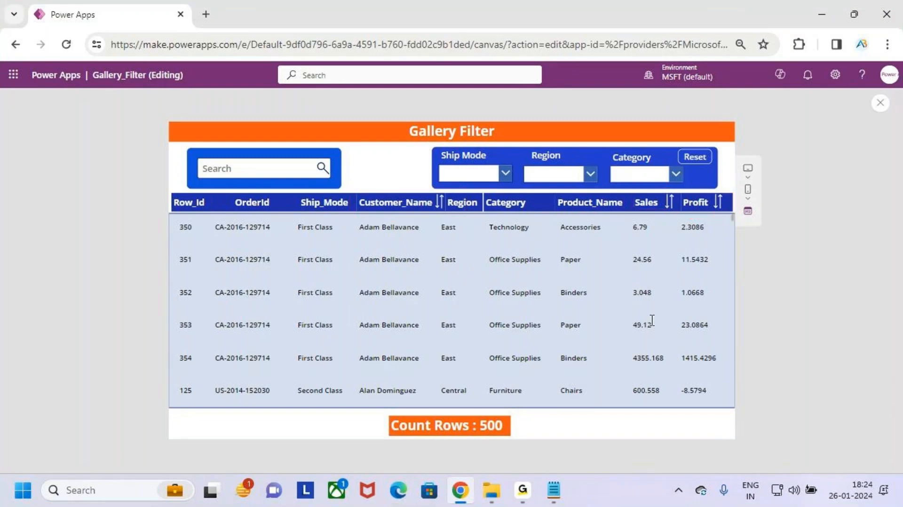
Sort the previewed gallery by Sales in both directions, marking each order with an arrow beside the Sales values
left_click(670, 203)
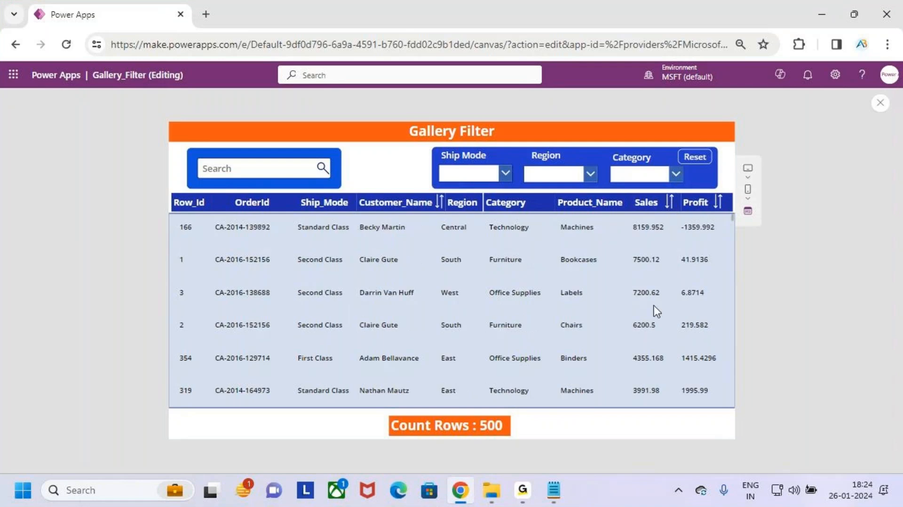
key("ctrl+2")
left_click_drag(624, 388, 627, 221)
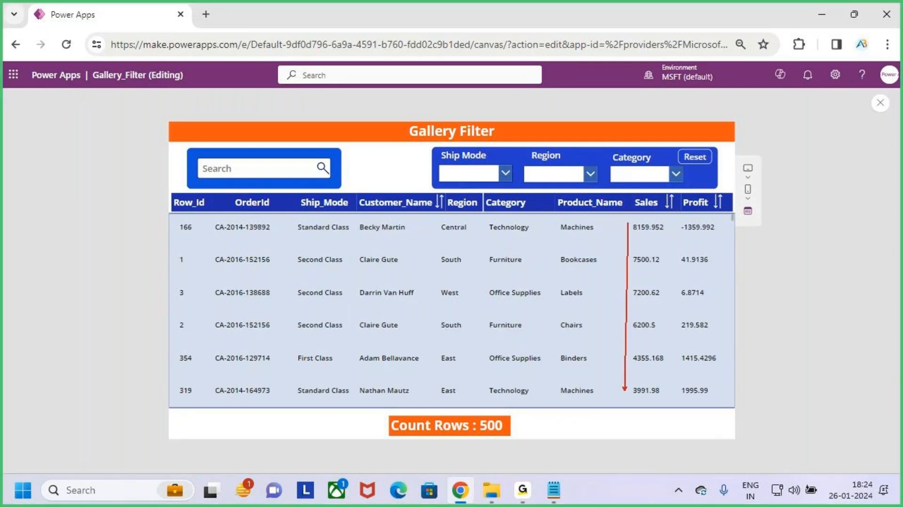
key("Escape")
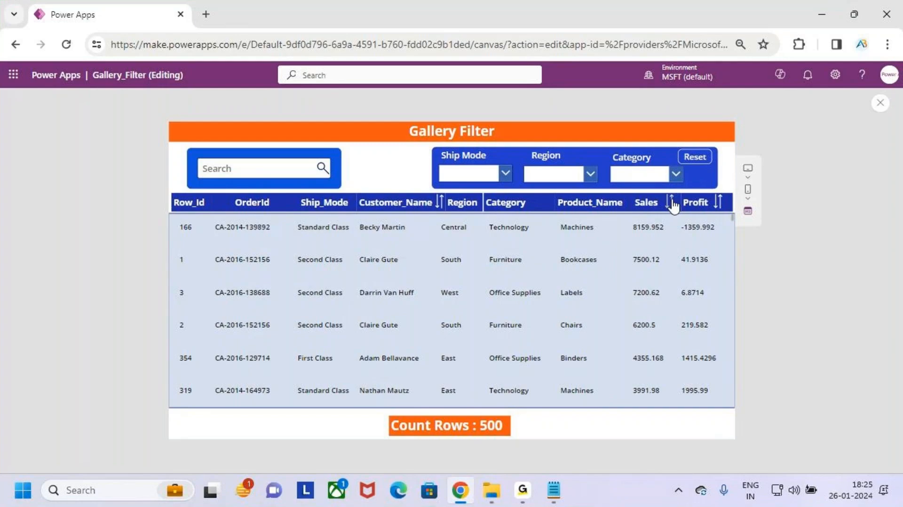
left_click(668, 202)
key("ctrl+2")
left_click_drag(614, 228, 611, 395)
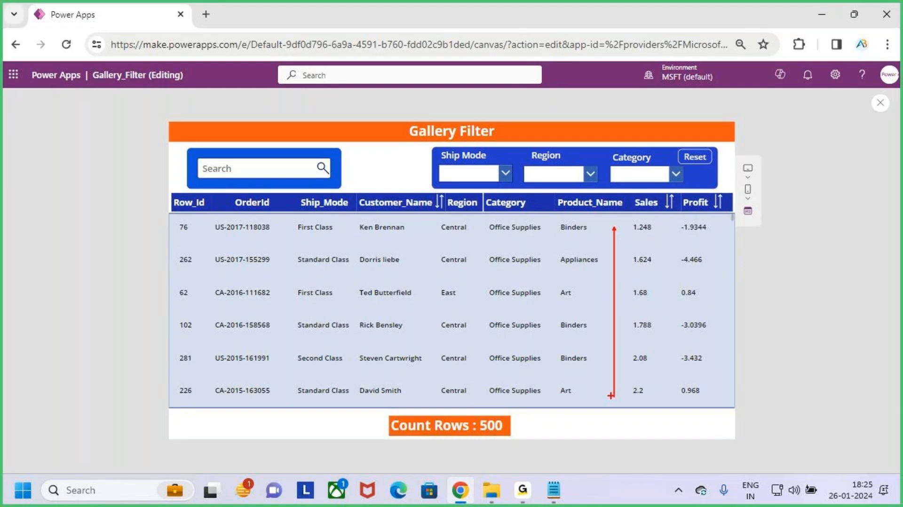
key("Escape")
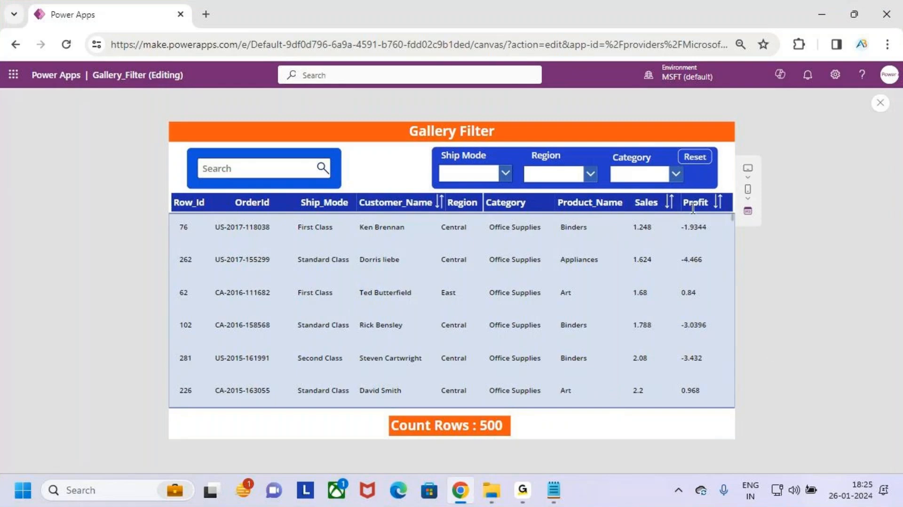
Underline the Sales, Profit and Customer_Name headers with annotations, mark across the whole gallery, and clear the marks
key("ctrl+2")
mouse_move(634, 213)
left_mouse_down()
mouse_move(669, 219)
mouse_move(725, 207)
left_mouse_up()
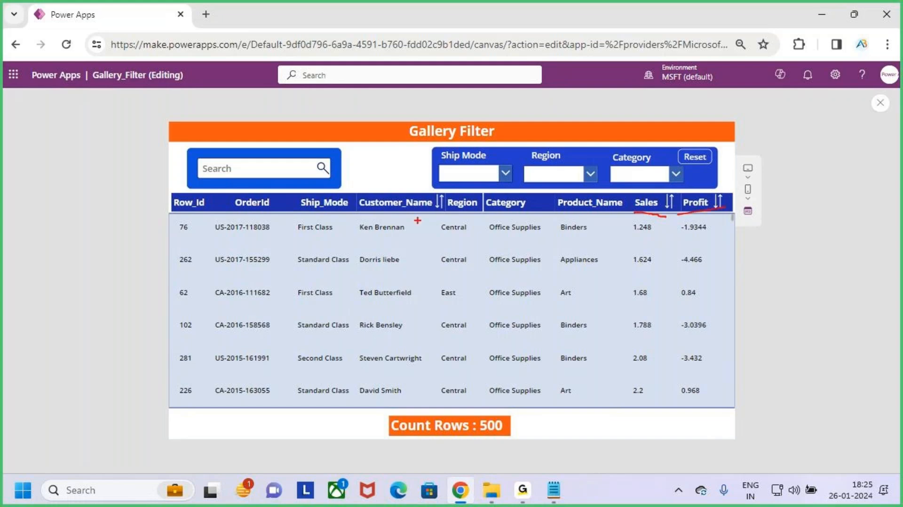
left_click_drag(384, 213, 449, 215)
key("Escape")
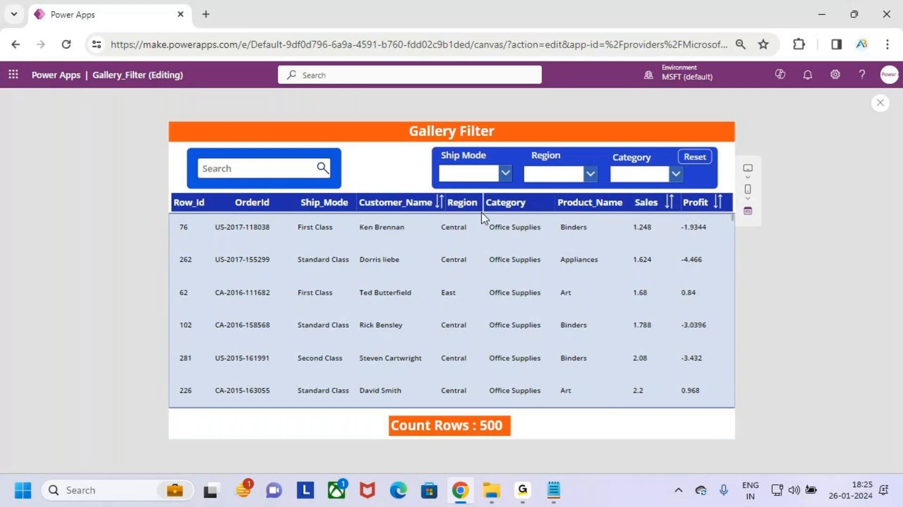
key("ctrl+2")
mouse_move(183, 205)
left_mouse_down()
mouse_move(478, 332)
mouse_move(707, 380)
mouse_move(719, 396)
left_mouse_up()
key("Escape")
Sort by Sales again from highest to lowest, mark the order with an arrow, and clear the mark
left_click(668, 202)
key("ctrl+2")
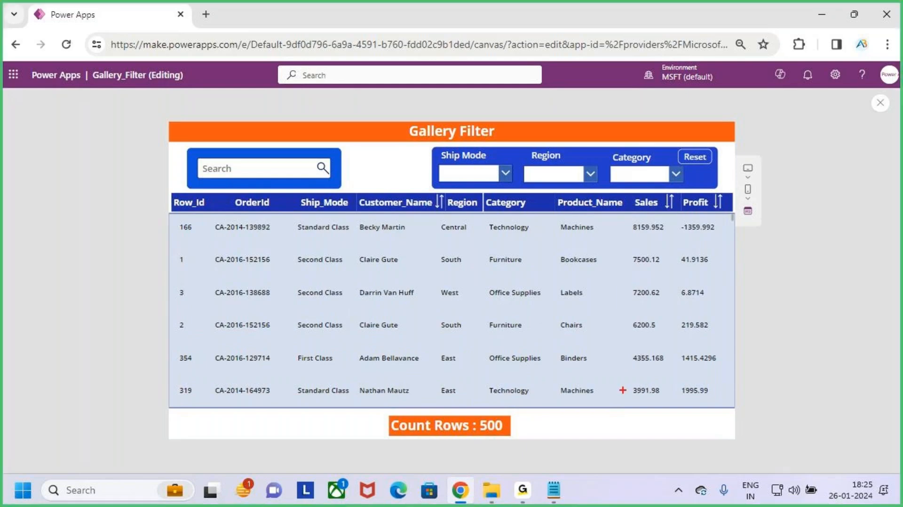
left_click_drag(623, 390, 623, 227)
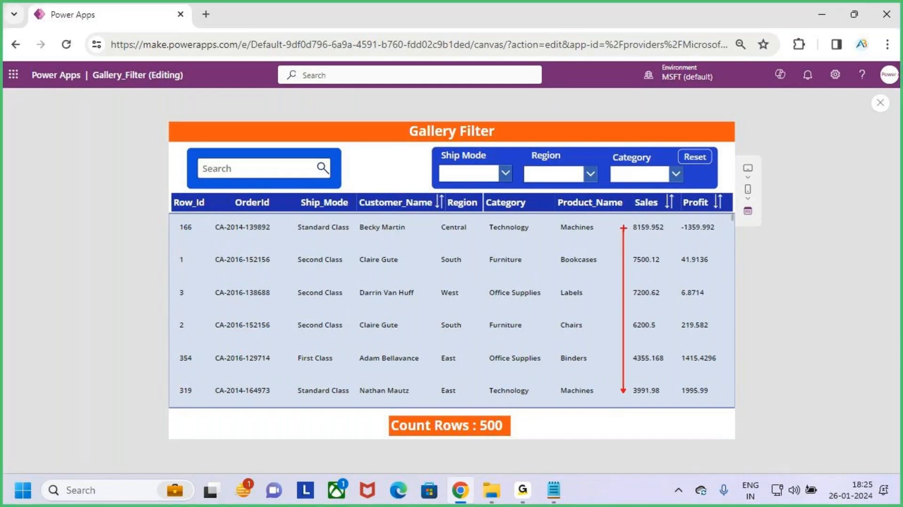
key("Escape")
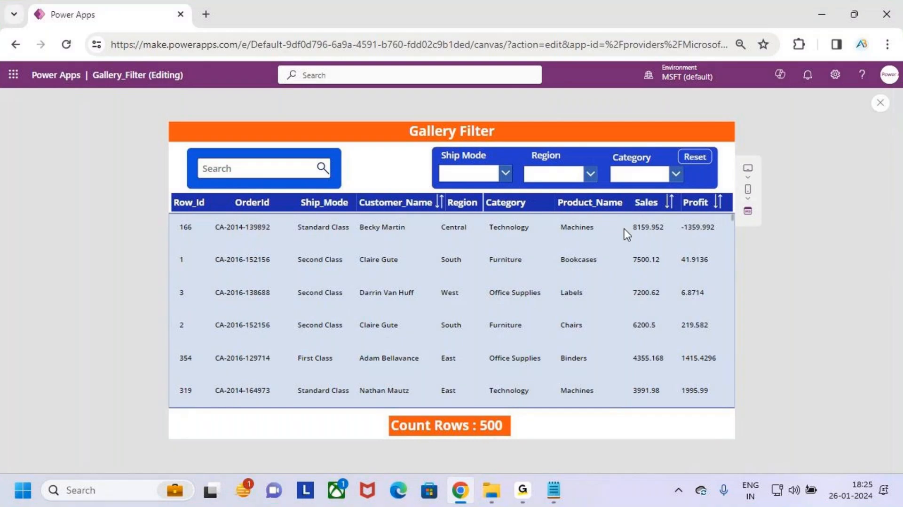
Reverse the Sales sort, and test sorting by Profit and by Customer_Name in both directions
left_click(670, 203)
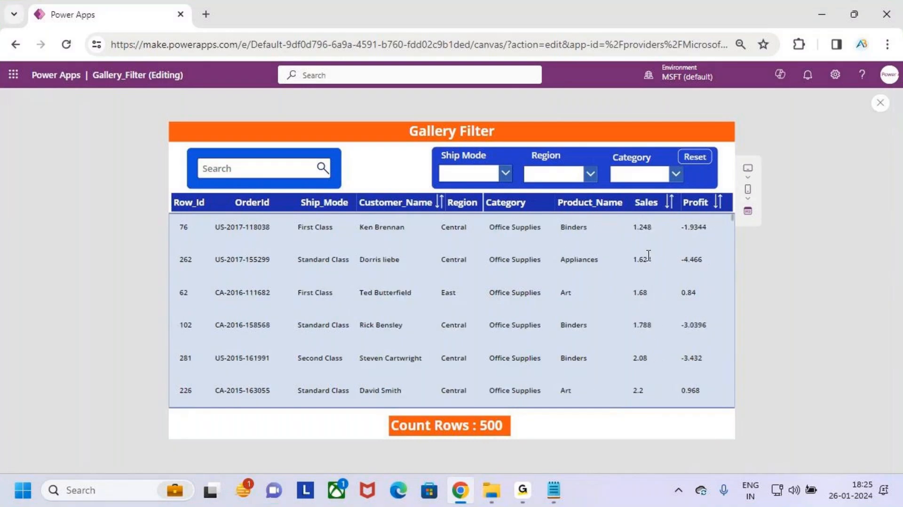
left_click(720, 204)
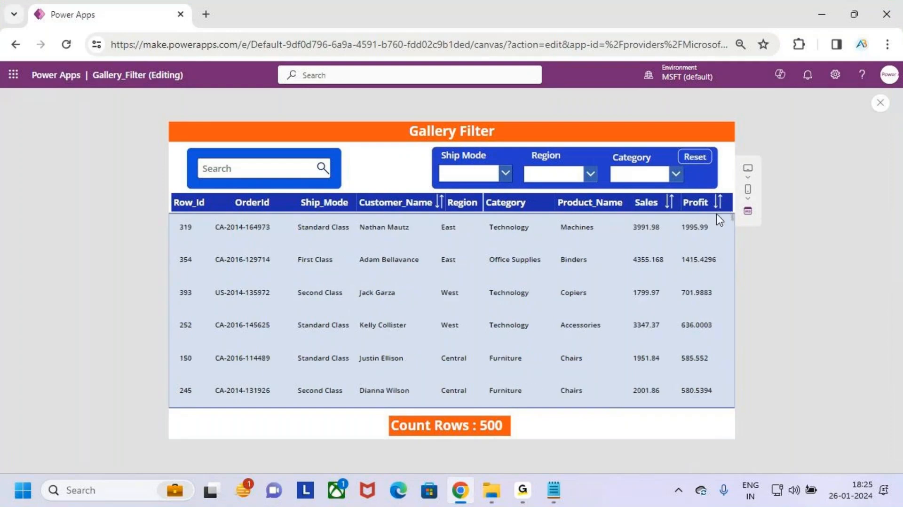
left_click(720, 204)
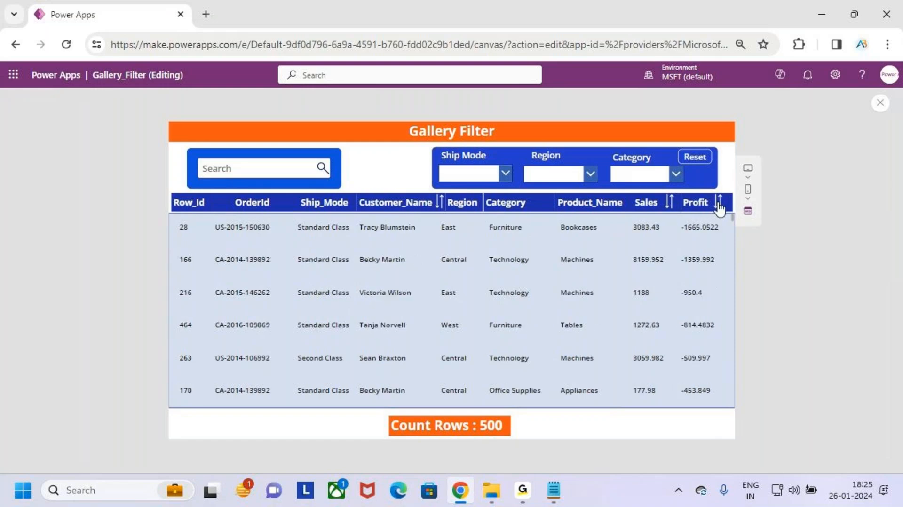
left_click(440, 207)
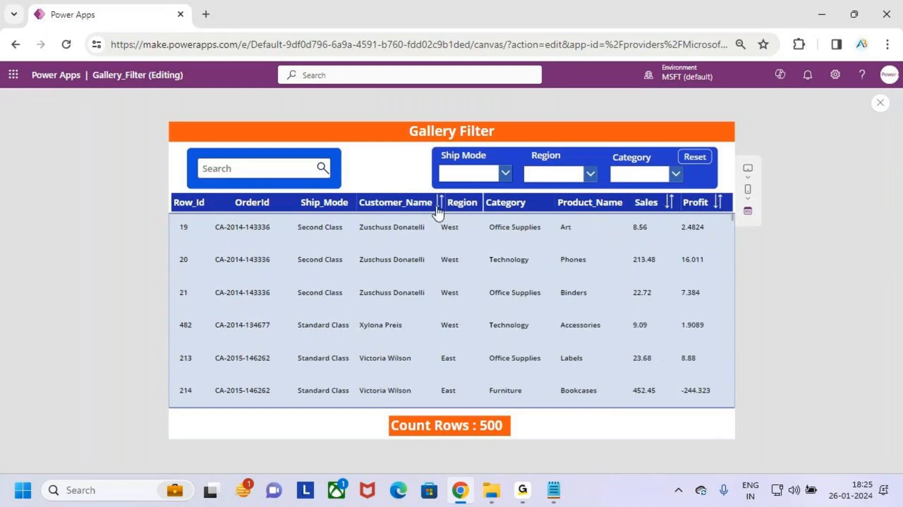
left_click(438, 205)
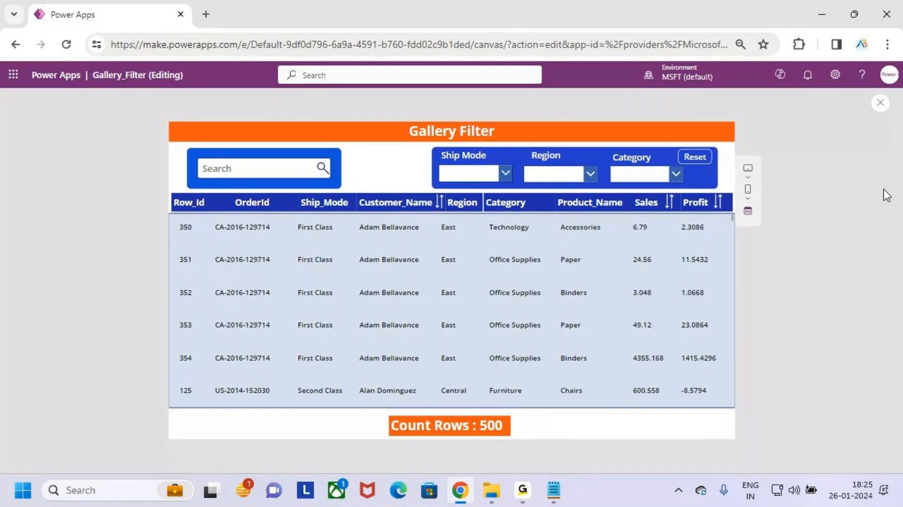
Exit the preview and examine the gallery's Items formula, underlining and circling VarsortColumn with annotations
left_click(879, 103)
left_click(555, 322)
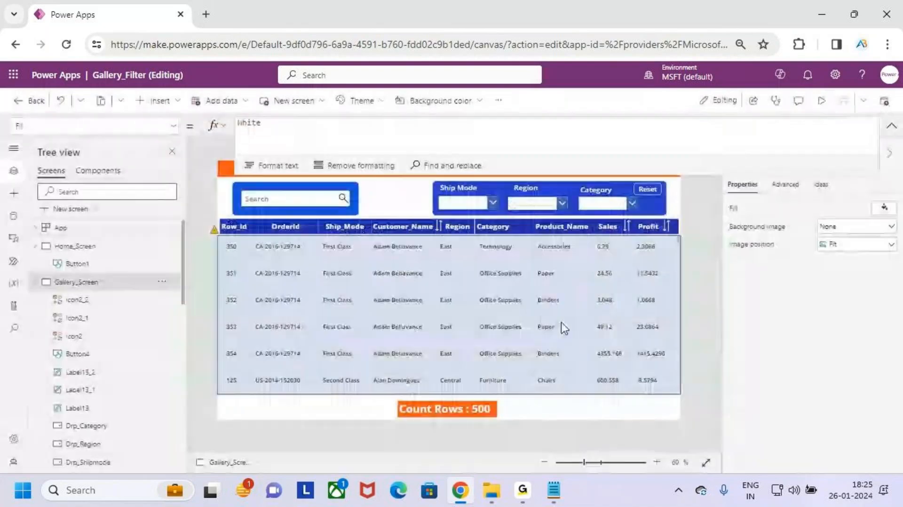
left_click(546, 280)
left_click(891, 125)
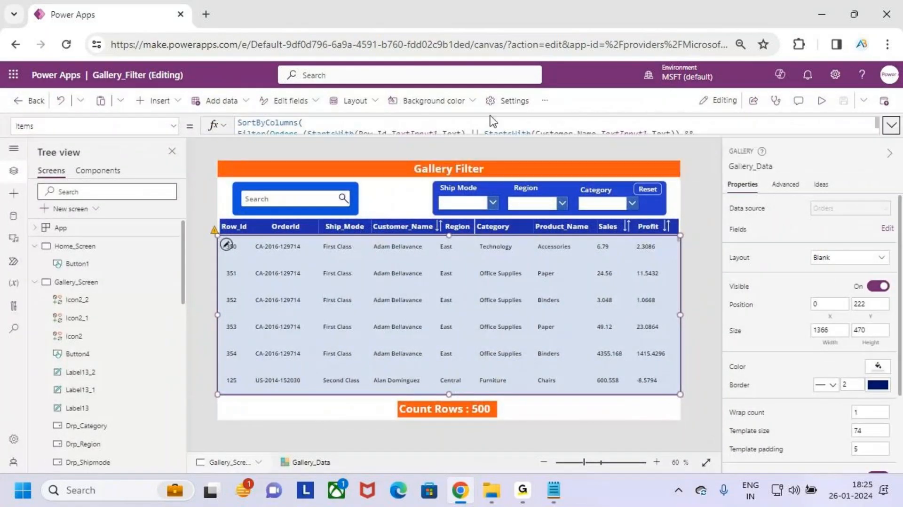
left_click(890, 126)
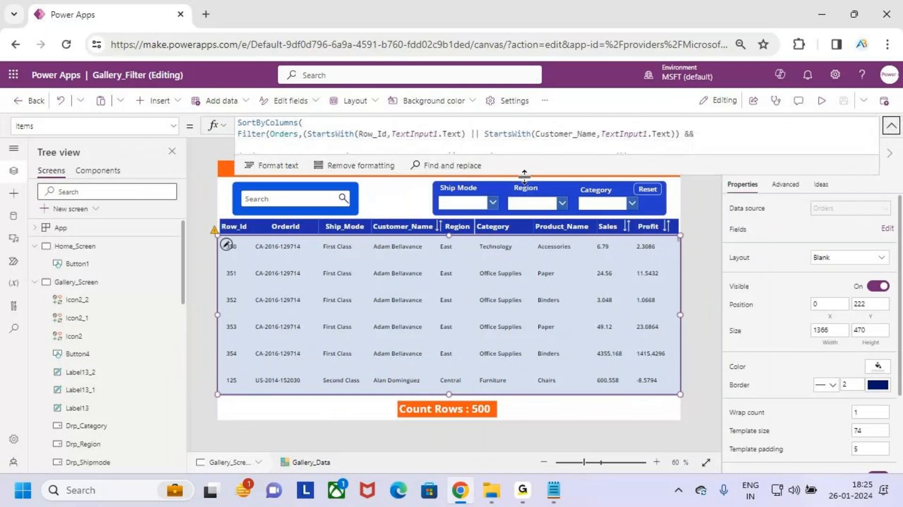
left_click(395, 226)
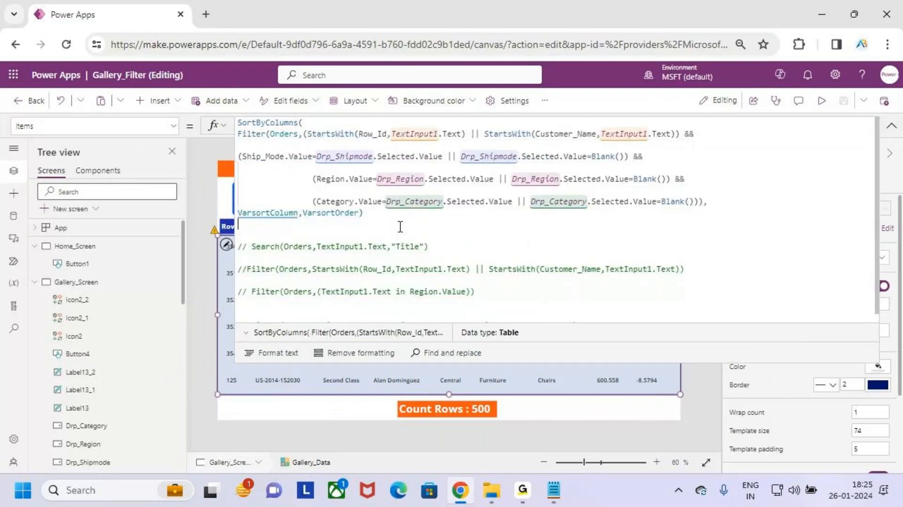
left_click_drag(262, 223, 289, 223)
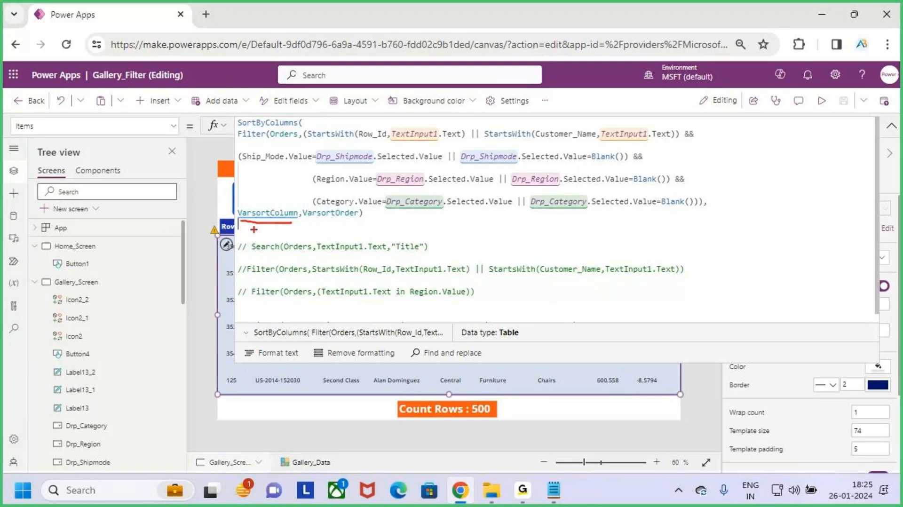
mouse_move(254, 230)
left_mouse_down()
mouse_move(268, 196)
mouse_move(245, 235)
left_mouse_up()
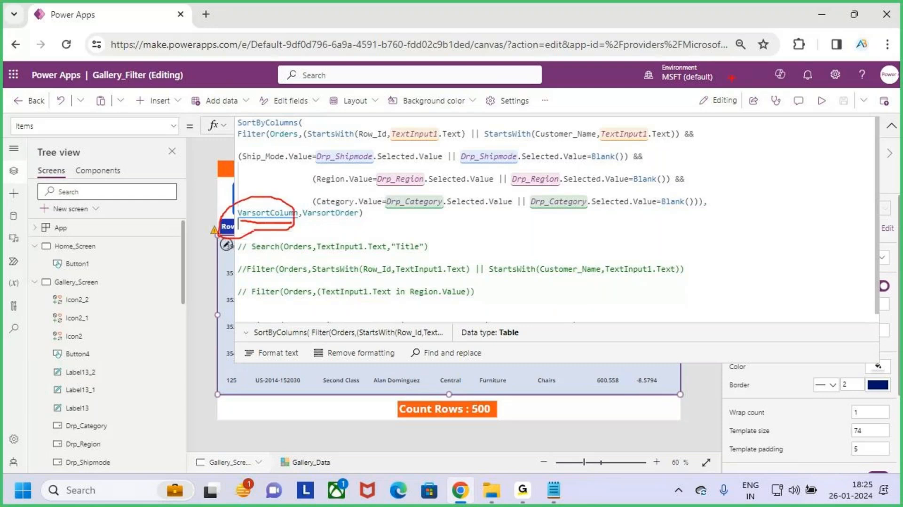
key("Escape")
left_click(891, 126)
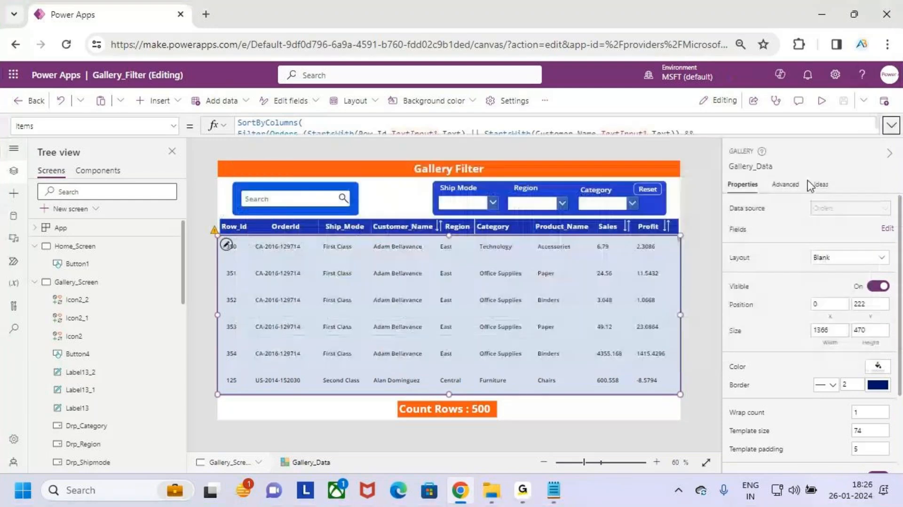
Examine the OnSelect formula of the Sort icon beside Sales, highlighting the "Sales" value and the VarsortColumn variable
left_click(627, 227)
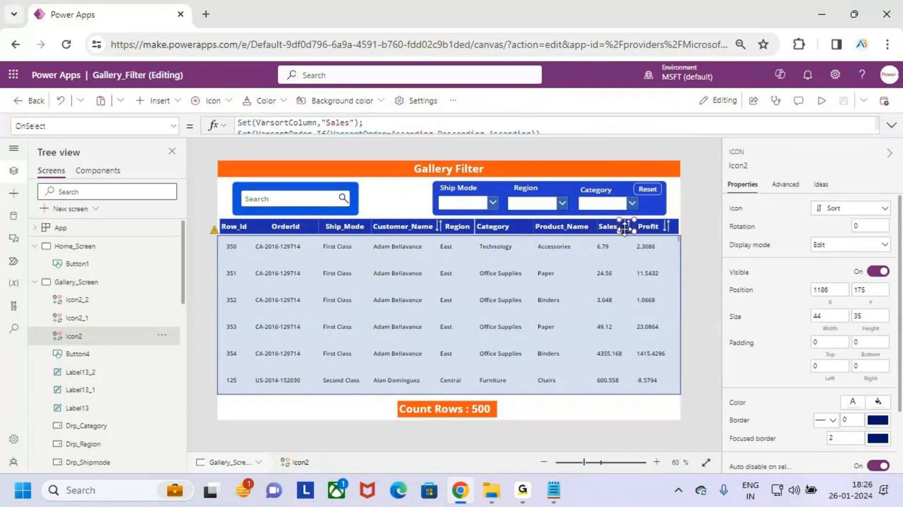
left_click(891, 126)
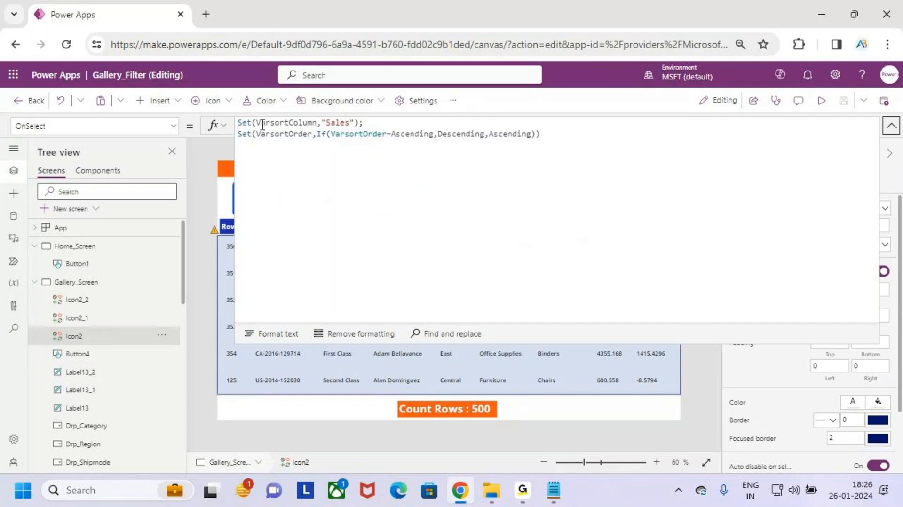
left_click_drag(262, 124, 346, 124)
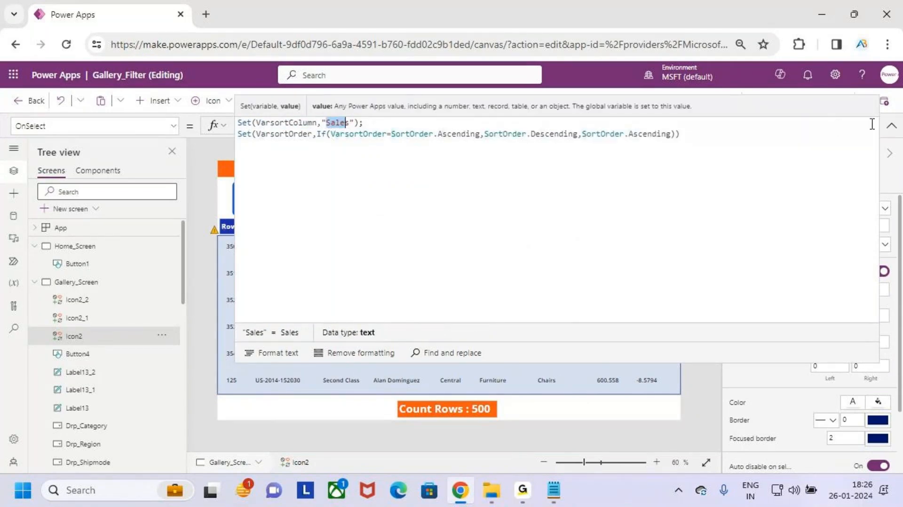
double_click(280, 122)
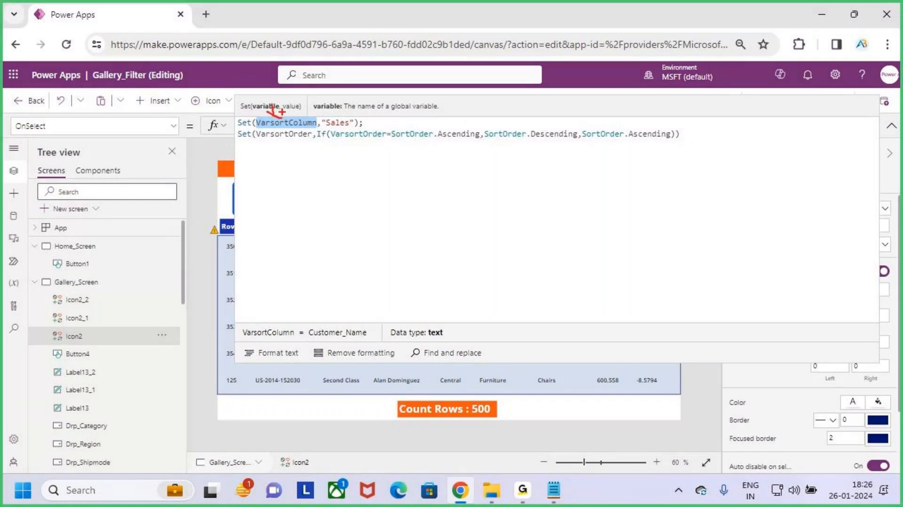
left_click(890, 126)
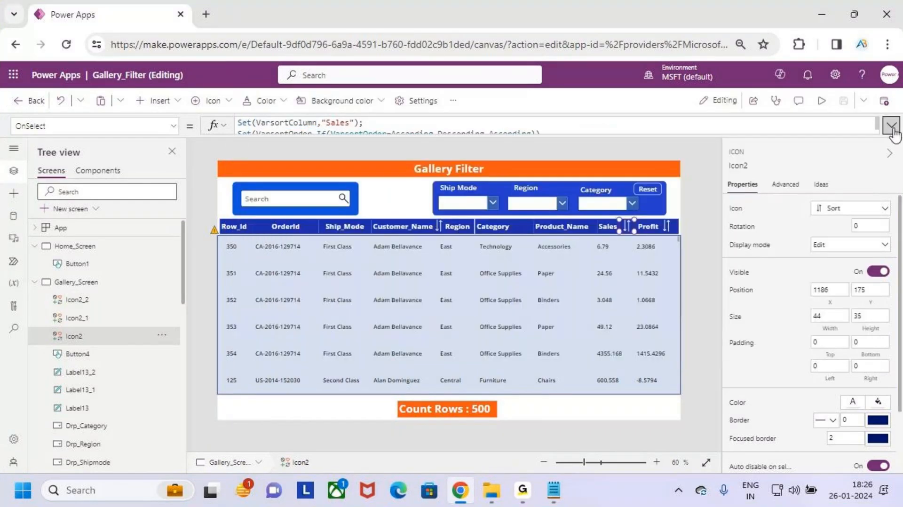
Review the gallery's Items formula, underline VarsortColumn, handwrite a note above it, and clear the annotations
left_click(479, 292)
left_click(891, 126)
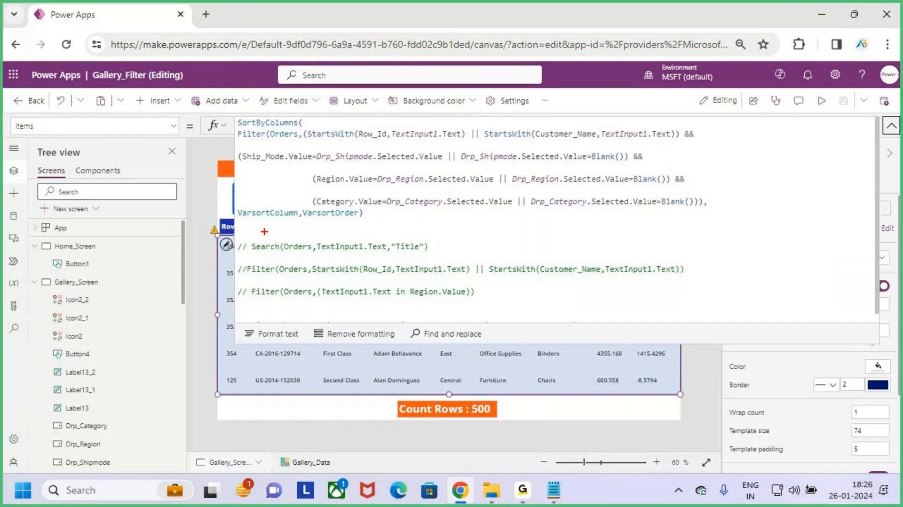
left_click_drag(238, 219, 296, 218)
left_click_drag(250, 193, 243, 208)
left_click_drag(256, 201, 284, 212)
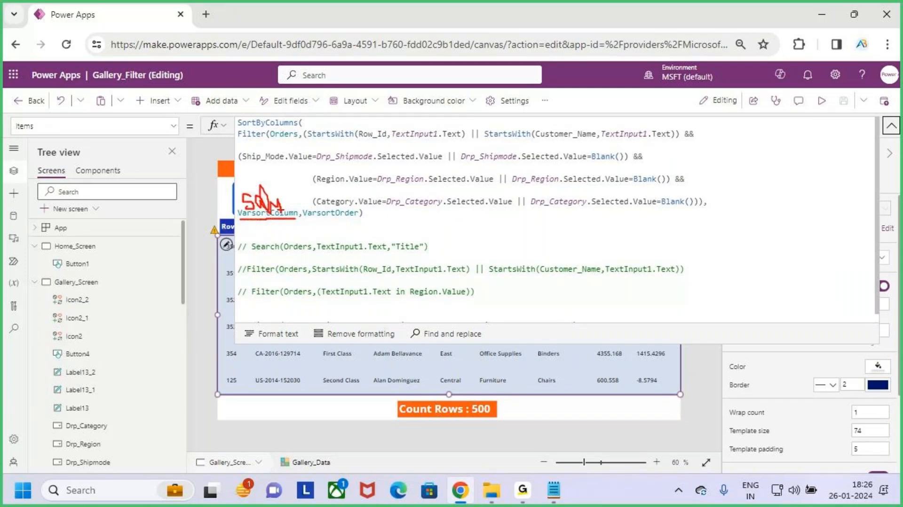
key("Escape")
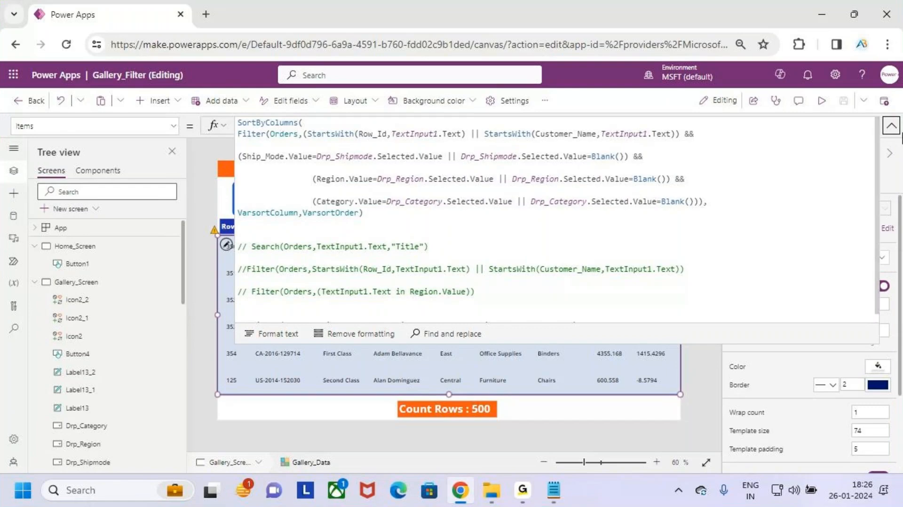
left_click(891, 126)
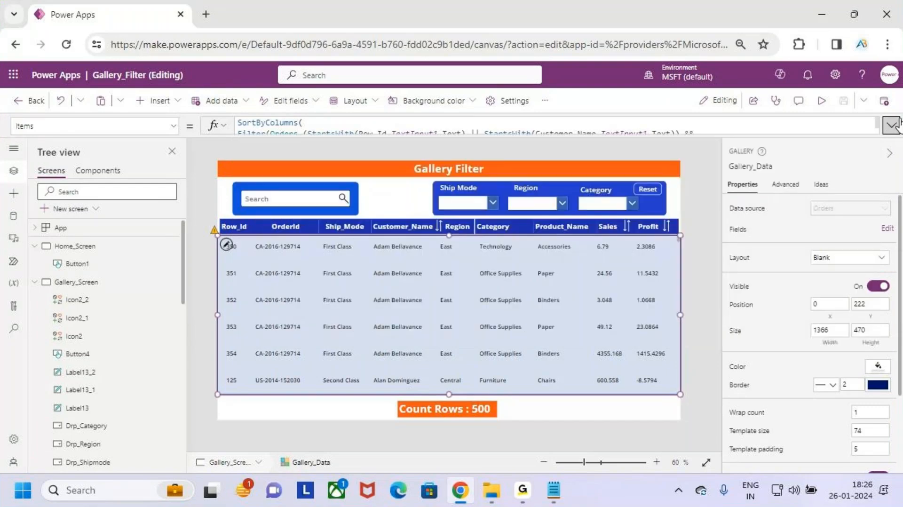
Preview the app, reverse the Customer_Name sort, mark its direction with red arrows beside the column and its Sort icon, and clear the annotations
left_click(821, 100)
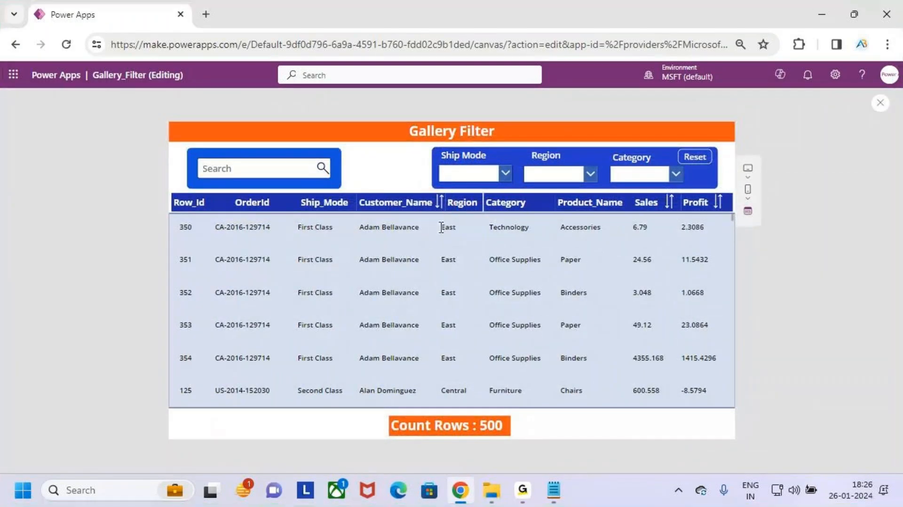
left_click(440, 203)
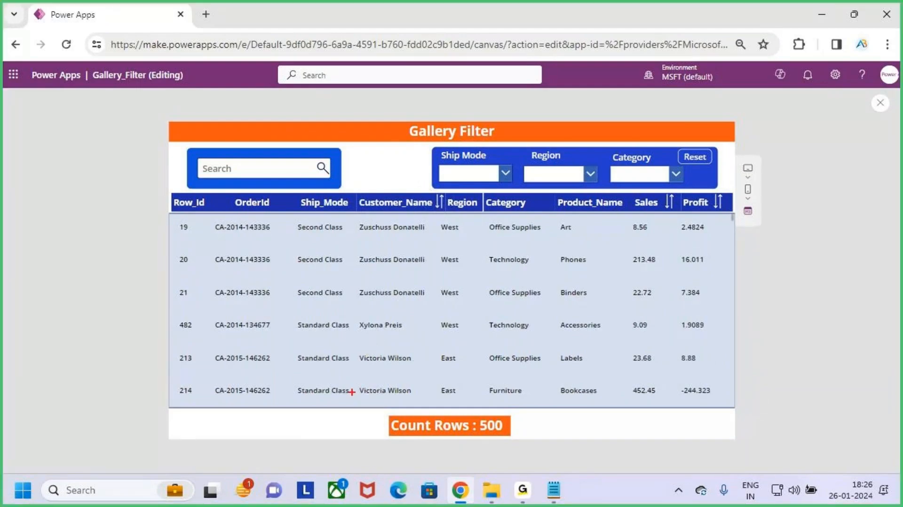
left_click_drag(352, 391, 353, 220)
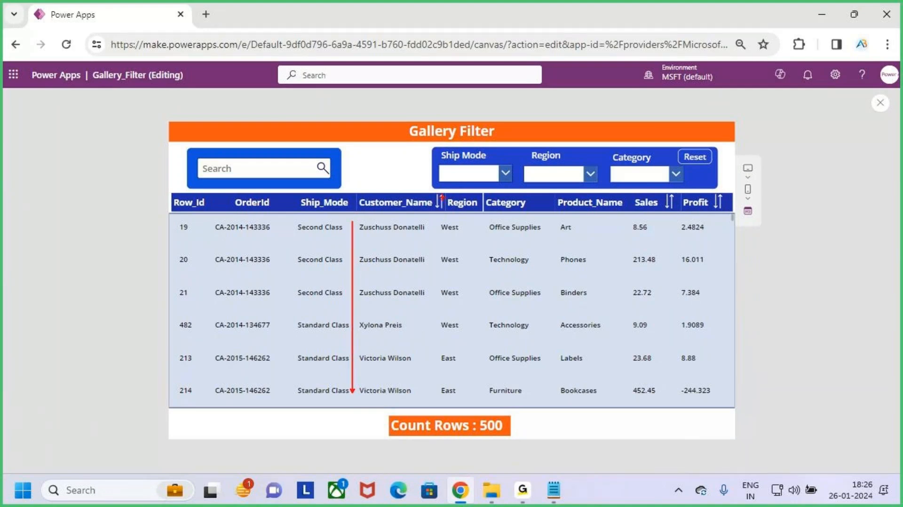
mouse_move(441, 190)
left_mouse_down()
mouse_move(424, 207)
mouse_move(439, 218)
mouse_move(444, 193)
left_mouse_up()
key("Escape")
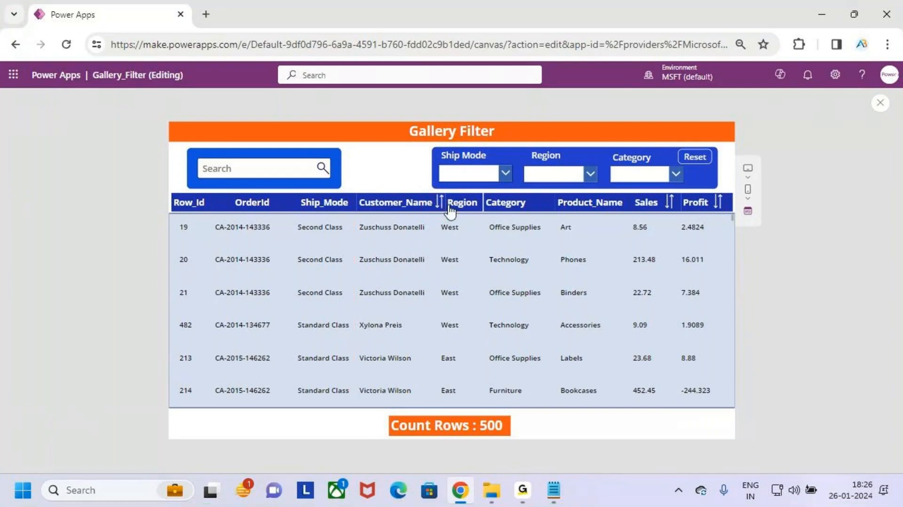
Sort the gallery by Sales, outline the Sort icons beside Sales, Profit and Customer_Name with red boxes, and clear the annotations
left_click(669, 202)
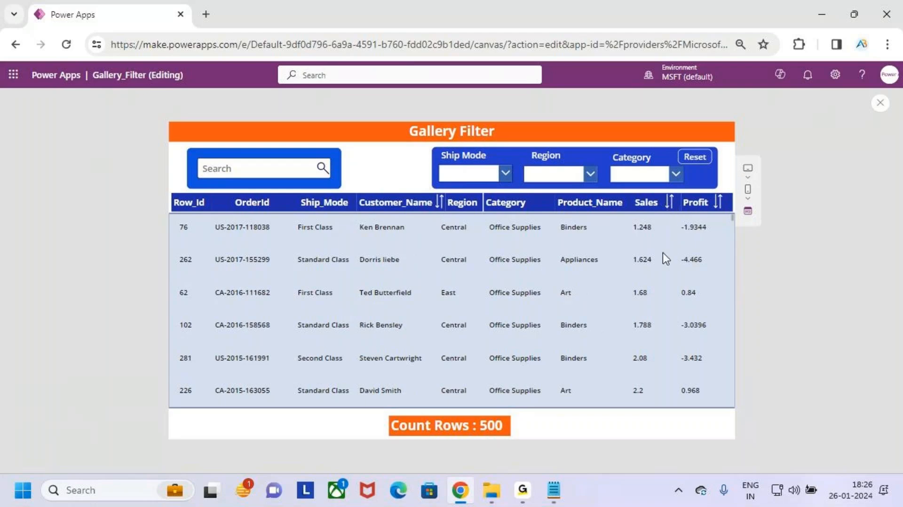
key("ctrl+2")
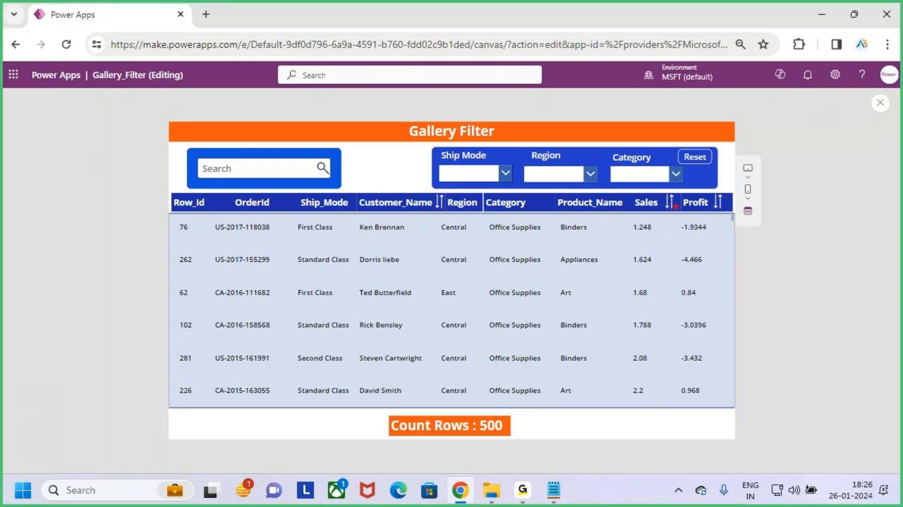
left_click_drag(659, 188, 678, 222)
left_click_drag(703, 183, 738, 219)
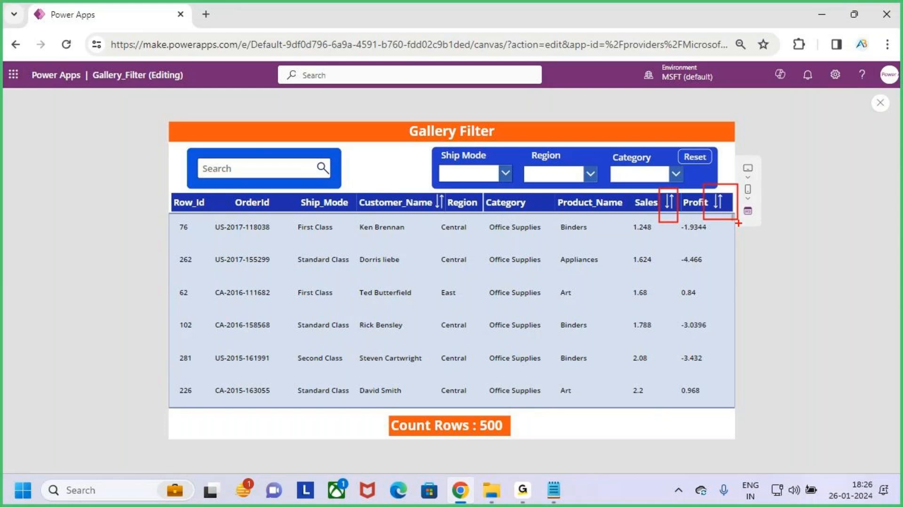
left_click_drag(419, 192, 455, 223)
key("Escape")
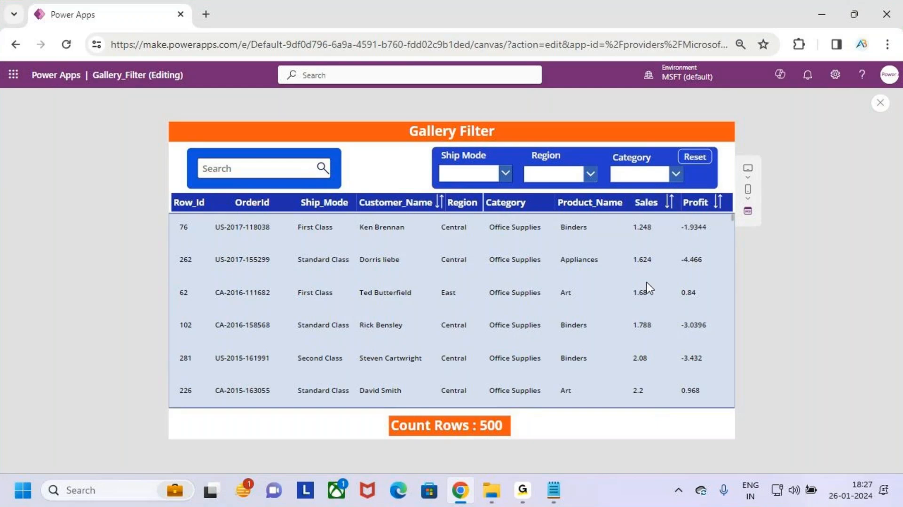
Draw an upward arrow beside the Sales values and a downward arrow beside the customer names, then clear them and exit the preview
key("ctrl+2")
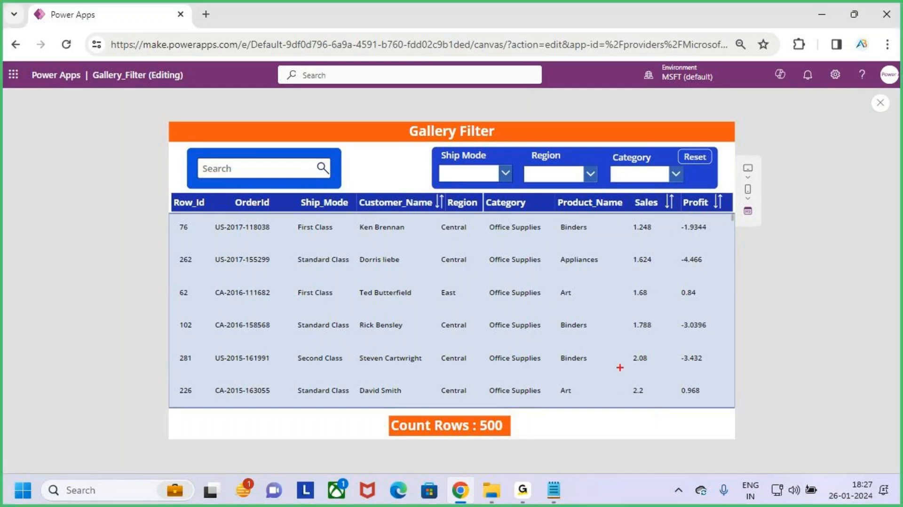
left_click_drag(620, 394, 620, 234)
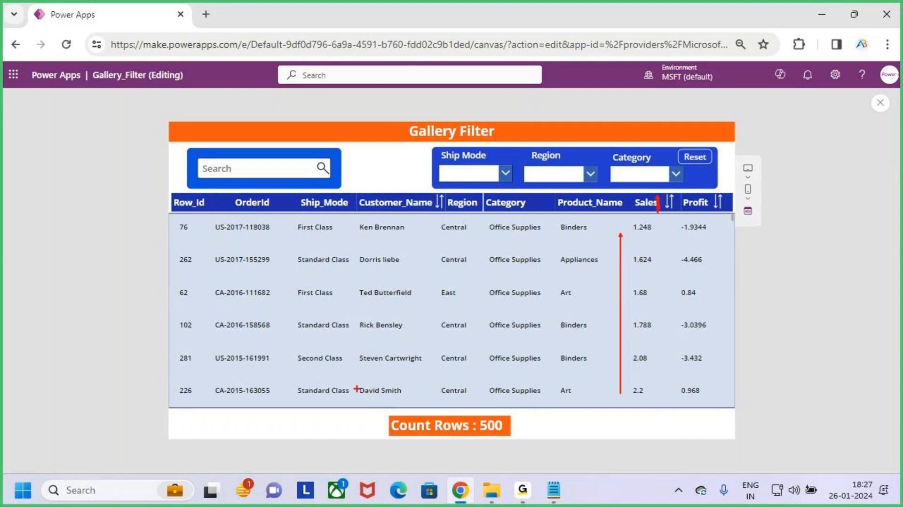
left_click_drag(355, 392, 415, 212)
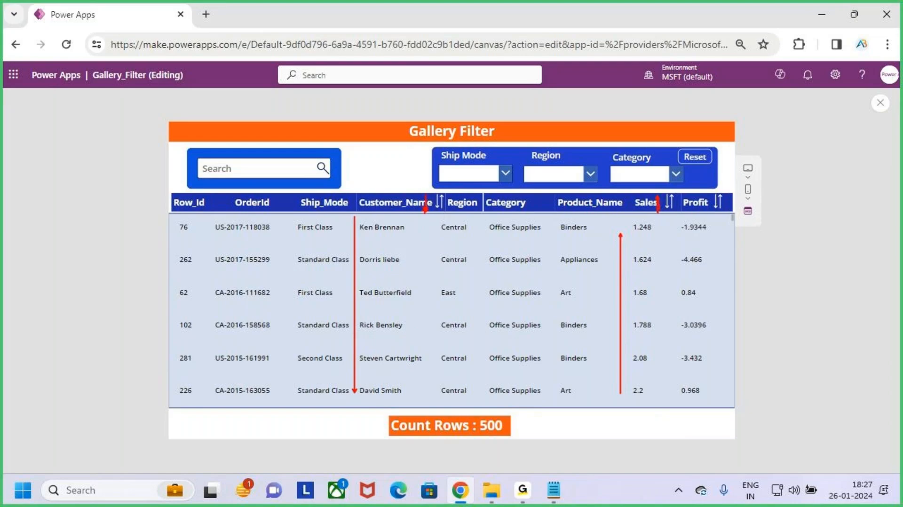
key("Escape")
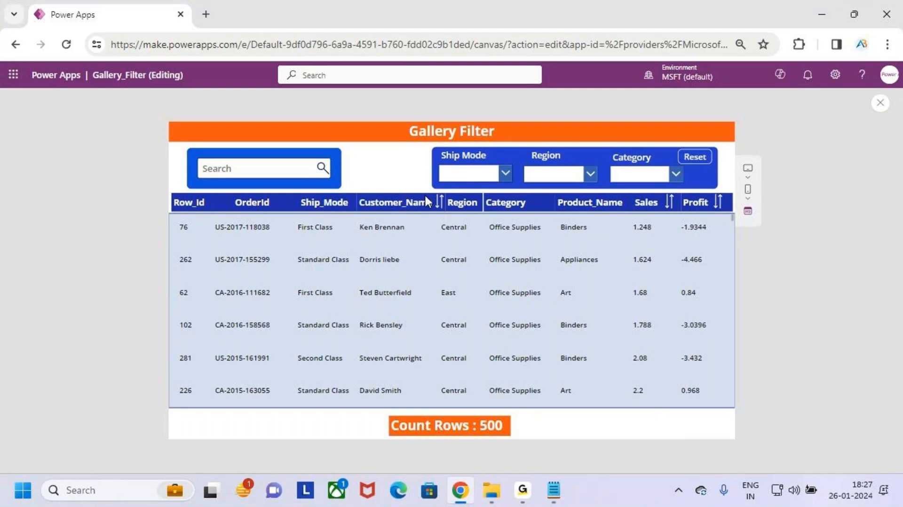
key("Escape")
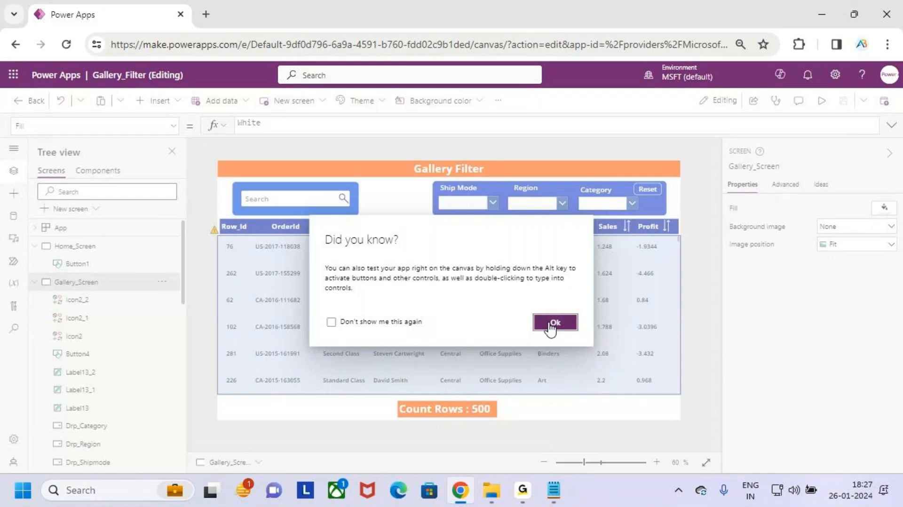
left_click(549, 322)
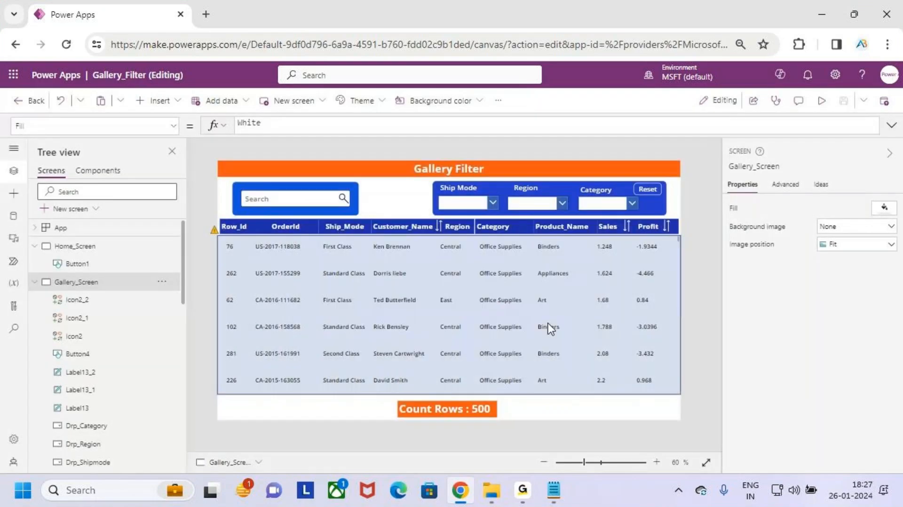
Open the Icon property formula of the Sort icon beside Sales in the expanded formula editor
left_click(626, 226)
scroll(647, 252, "up", 2)
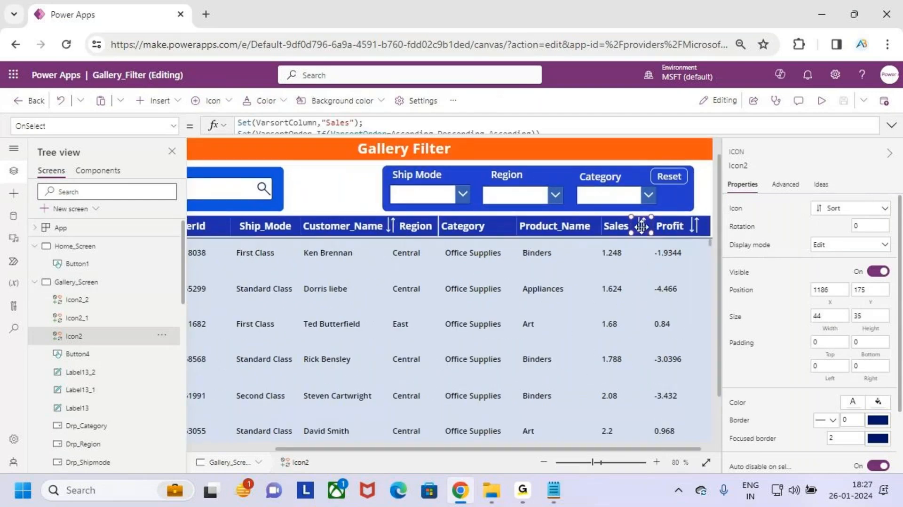
left_click(173, 126)
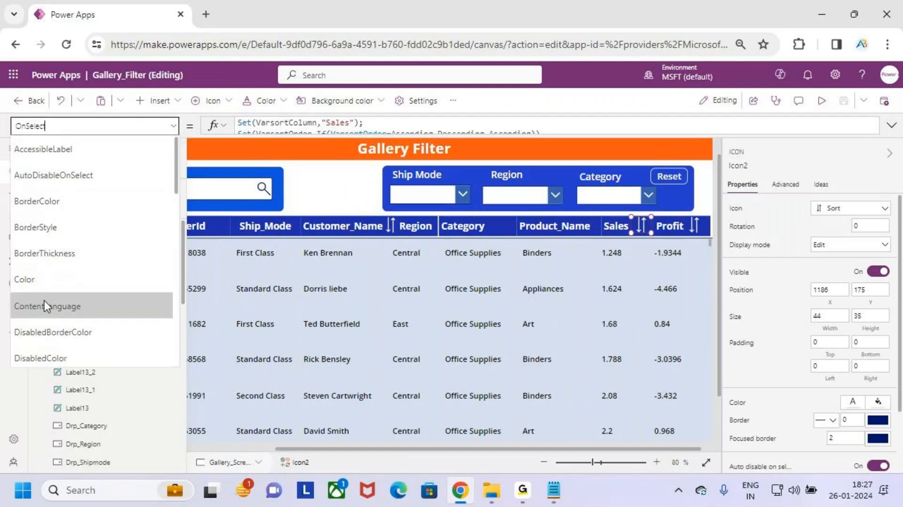
scroll(101, 252, "down", 15)
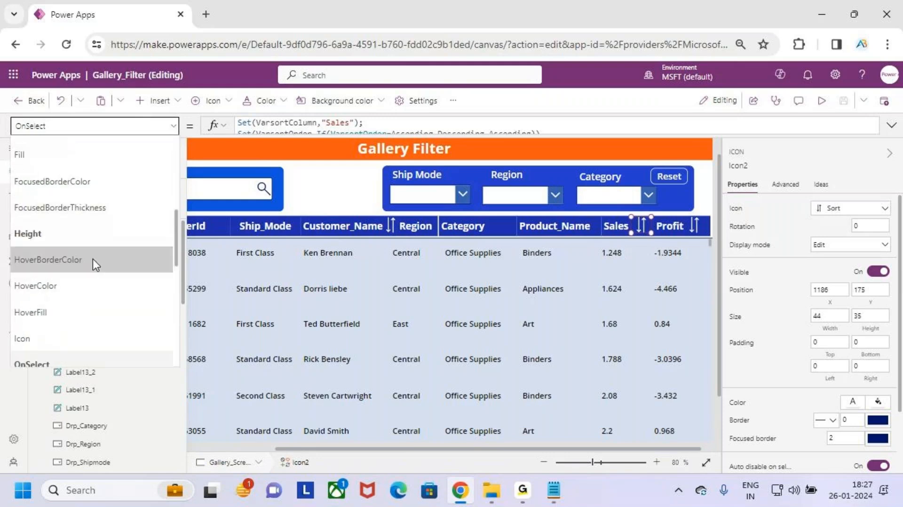
scroll(73, 288, "up", 15)
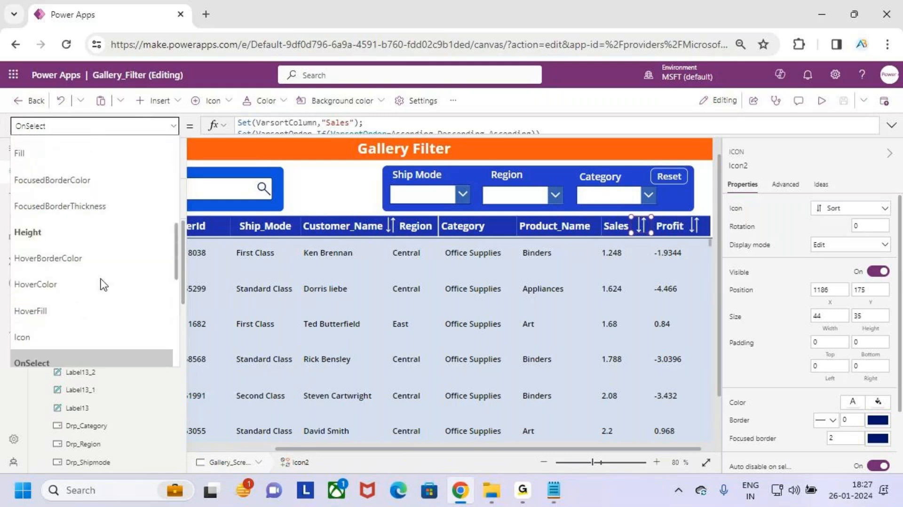
scroll(125, 268, "down", 5)
scroll(83, 313, "down", 5)
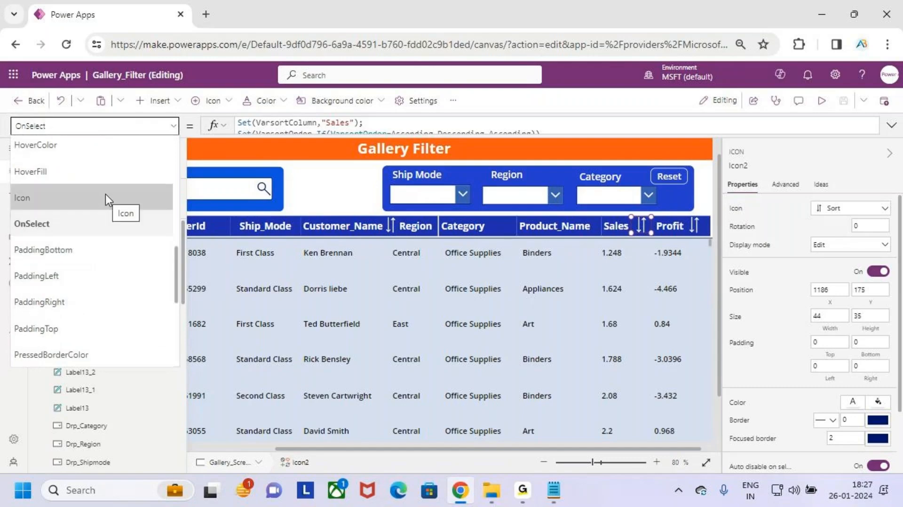
left_click(105, 194)
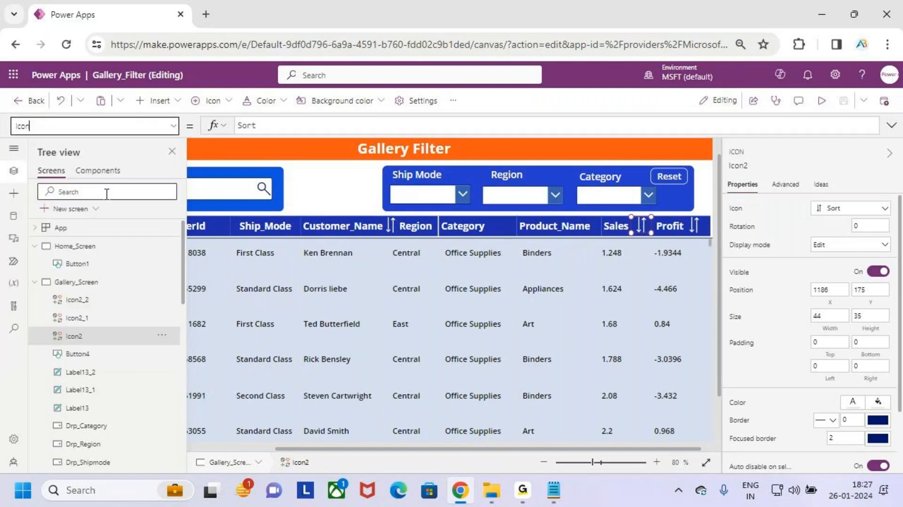
left_click(716, 127)
left_click(891, 125)
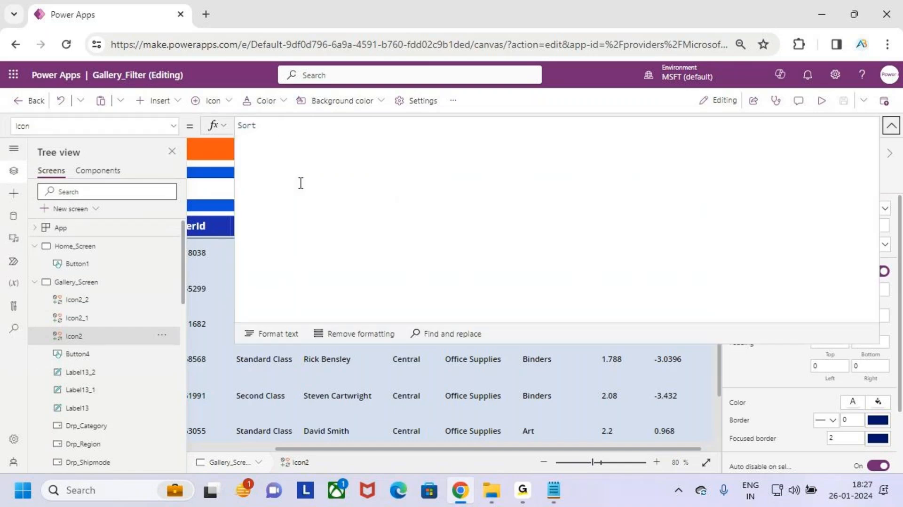
Replace Icon2's Icon formula with the start of an If function testing VarsortColumn<>"Sales"
left_click_drag(495, 345, 302, 159)
left_click(285, 143)
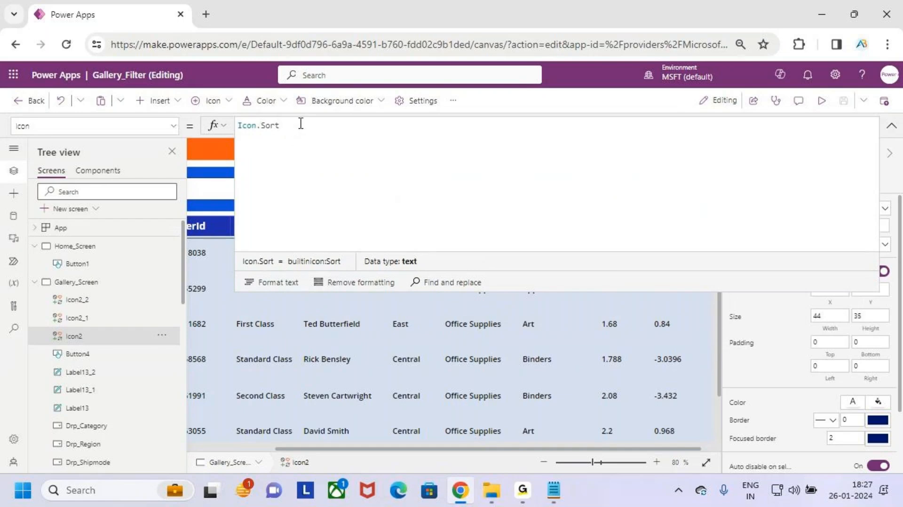
left_click_drag(300, 125, 214, 125)
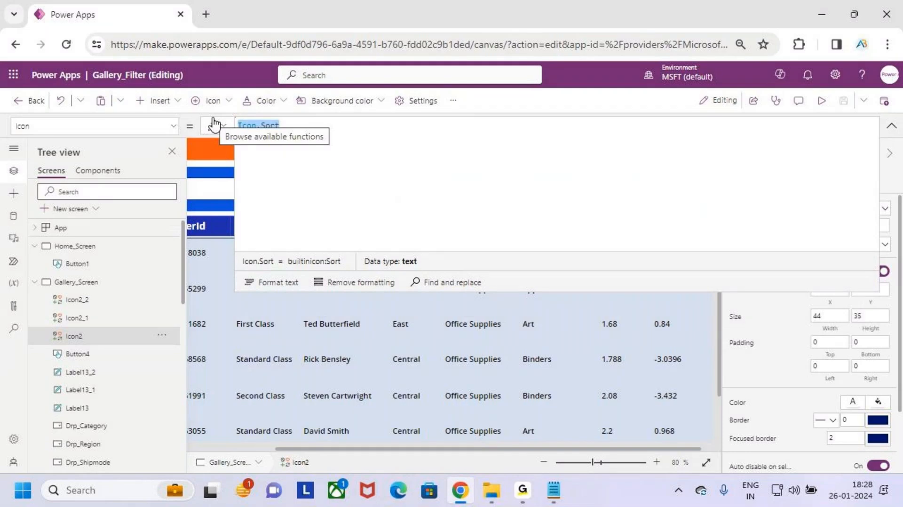
key("BackSpace")
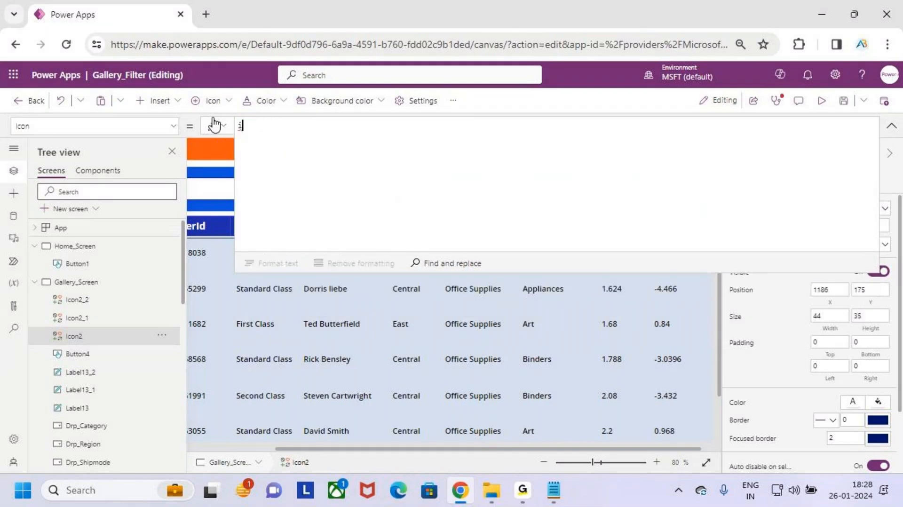
type("if(var")
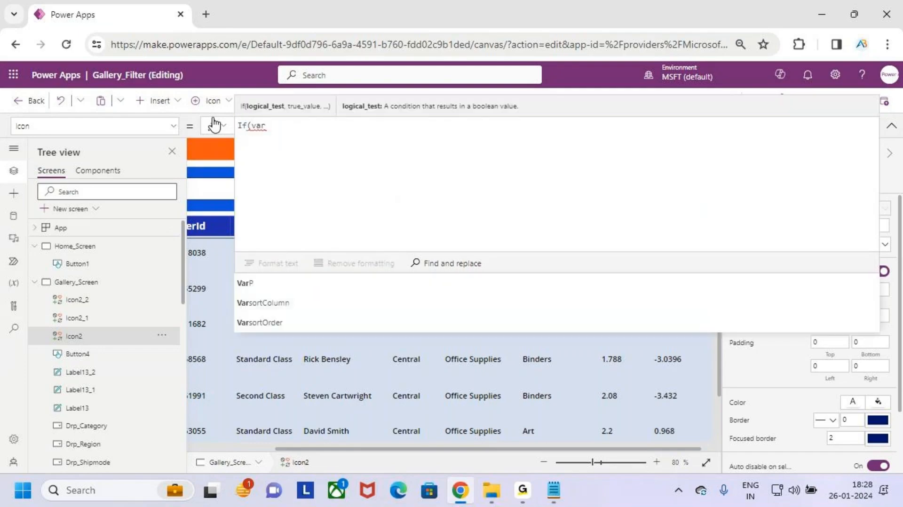
type("sort")
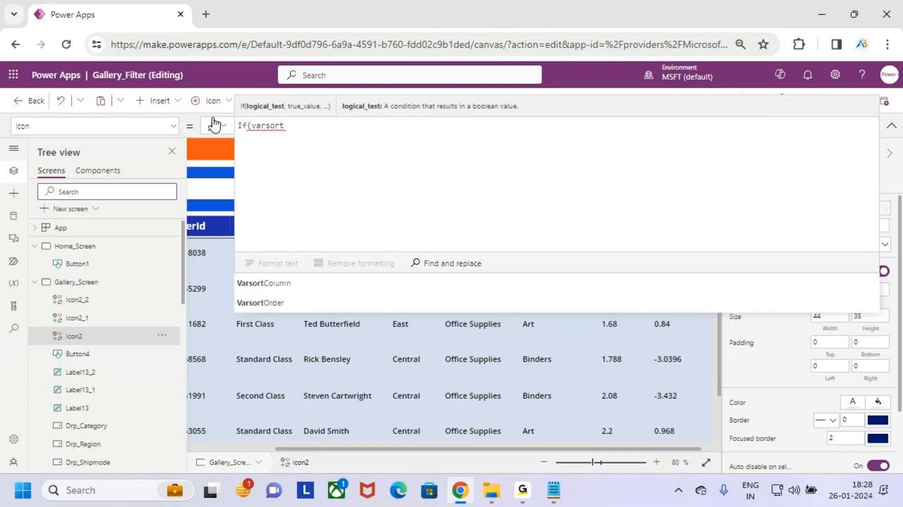
key("Tab")
type("<")
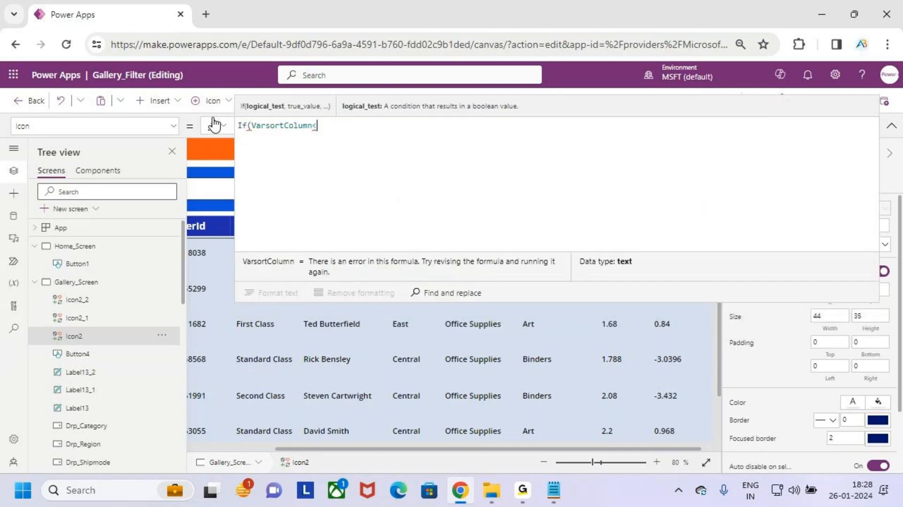
type(">\"Sal")
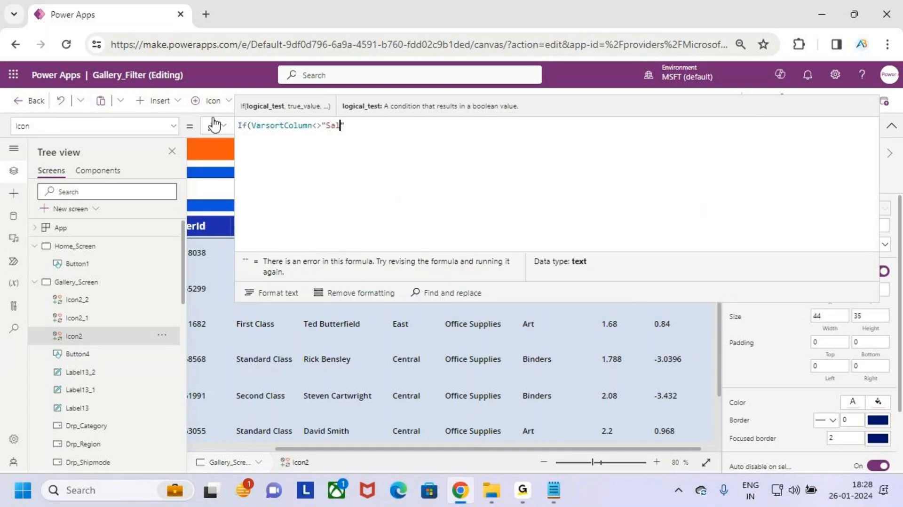
type("es\"")
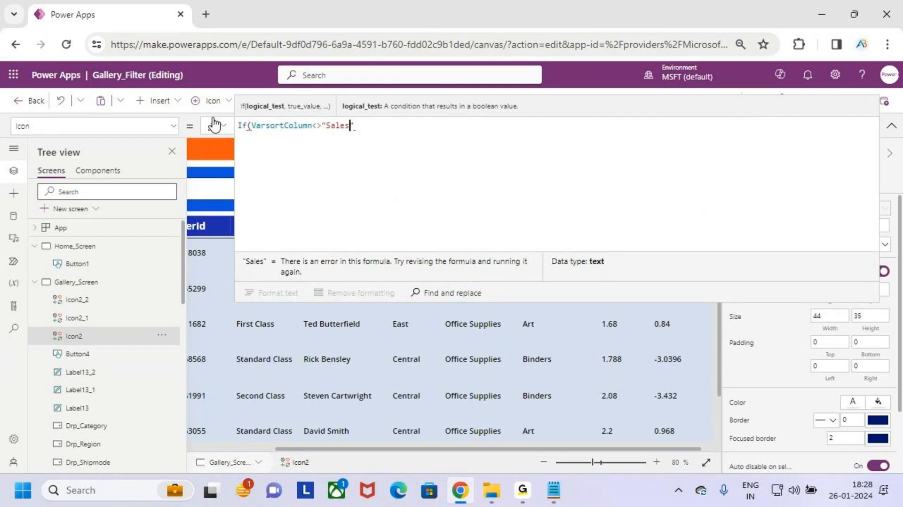
Examine the Sales column header and its sort icon alongside the sort-column condition in Icon2's formula
left_click_drag(652, 253, 644, 148)
key("ctrl+2")
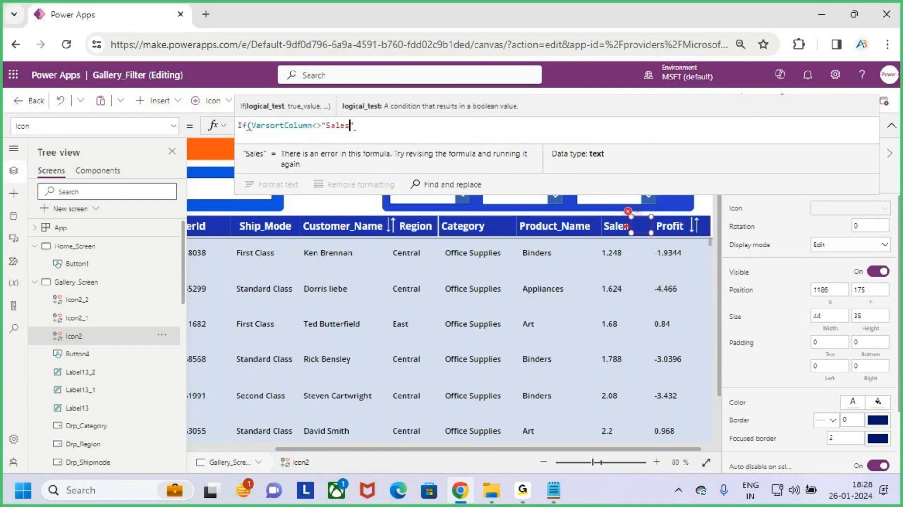
left_click_drag(610, 233, 633, 233)
left_click_drag(258, 132, 300, 132)
key("Escape")
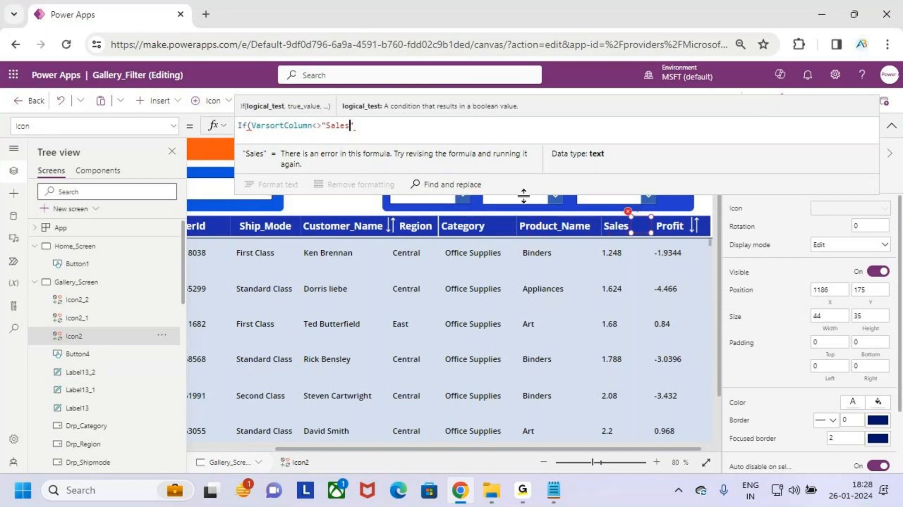
left_click(591, 191)
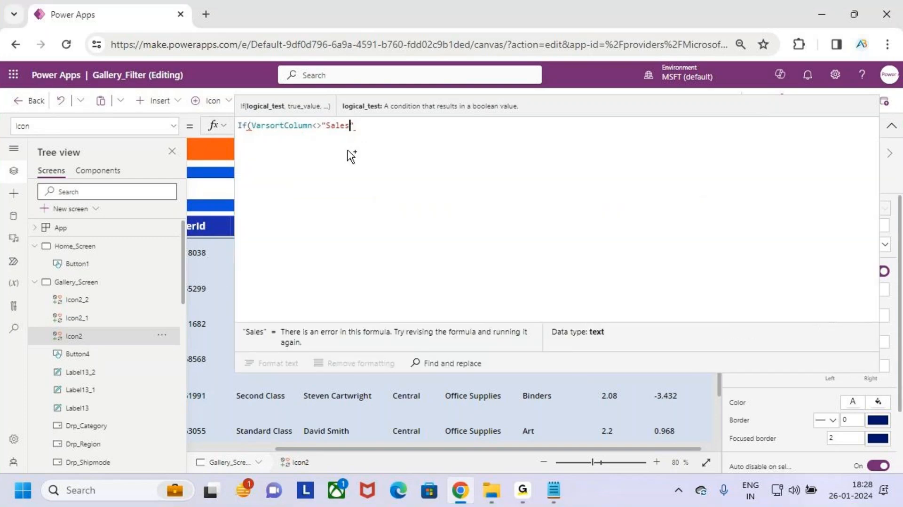
left_click(281, 129)
left_click_drag(325, 126, 351, 128)
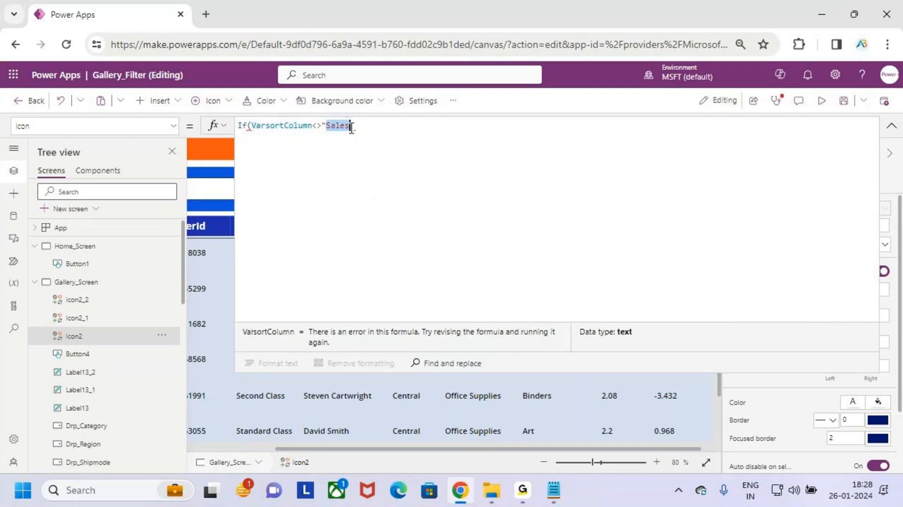
left_click(374, 127)
type(",")
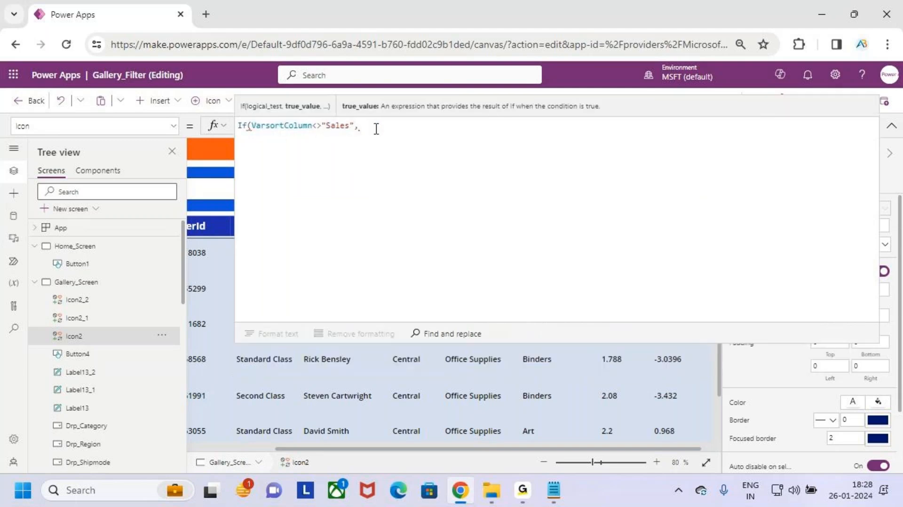
type("sor")
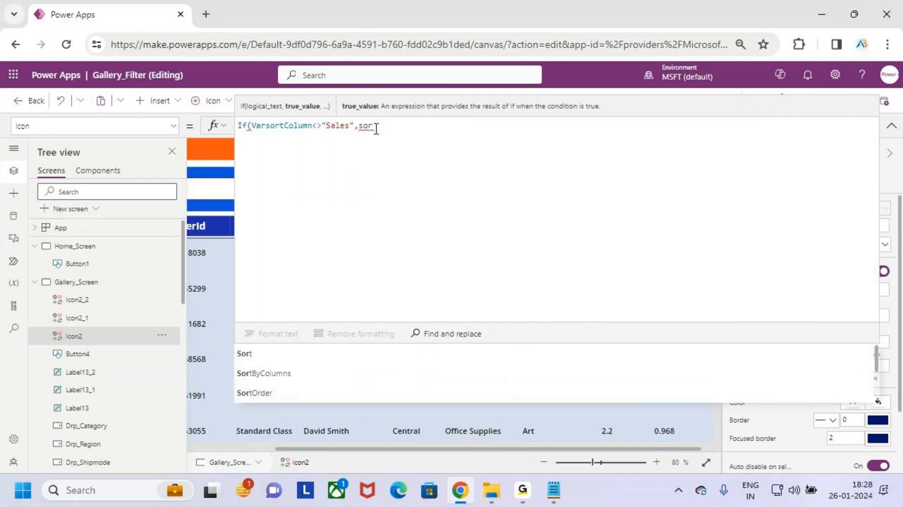
key("Down")
key("Tab")
type("(.ic")
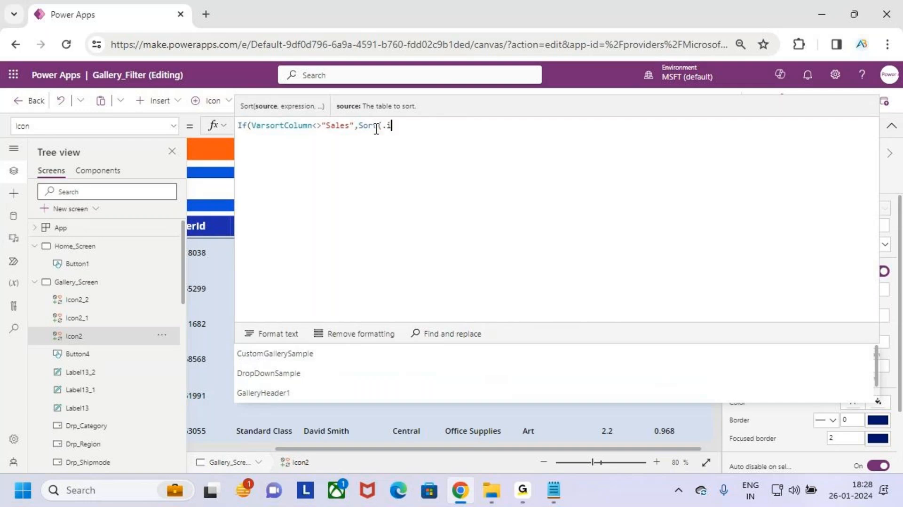
key("BackSpace")
key("BackSpace")
key("BackSpace")
key("BackSpace")
key("BackSpace")
key("BackSpace")
key("BackSpace")
key("BackSpace")
key("BackSpace")
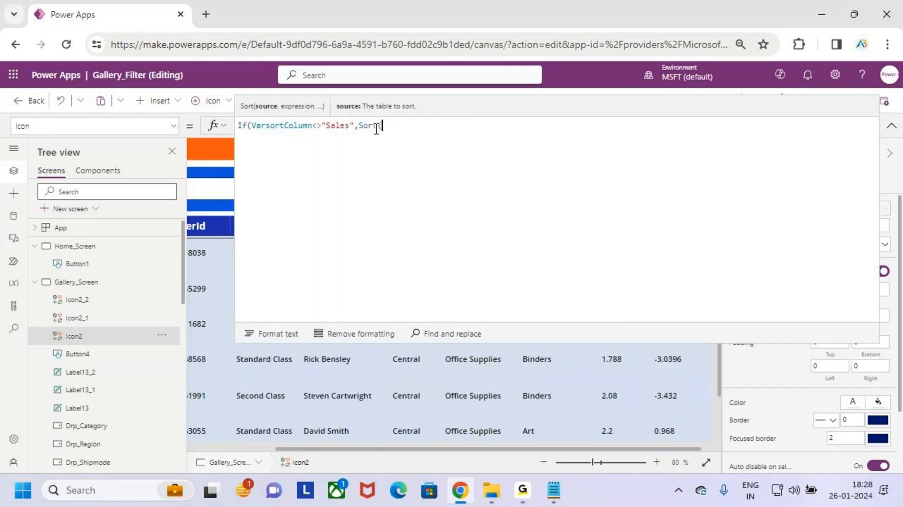
type(".ico")
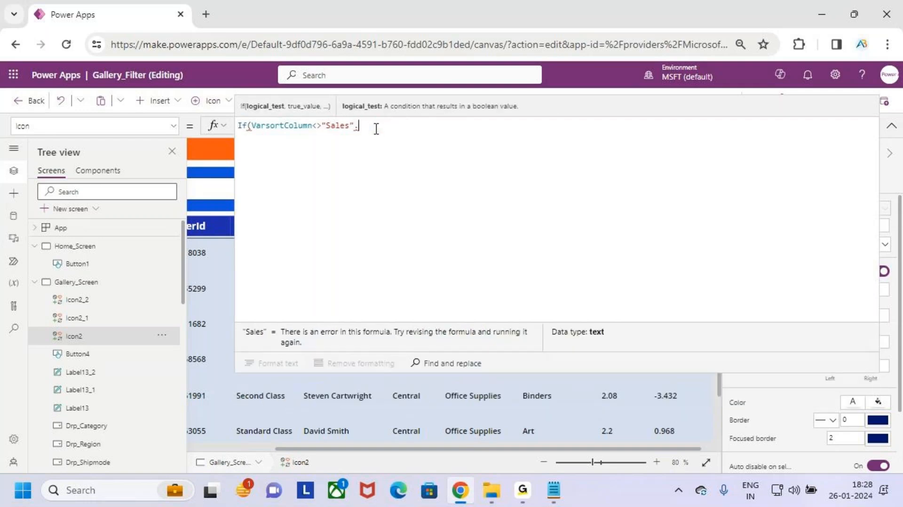
type("n")
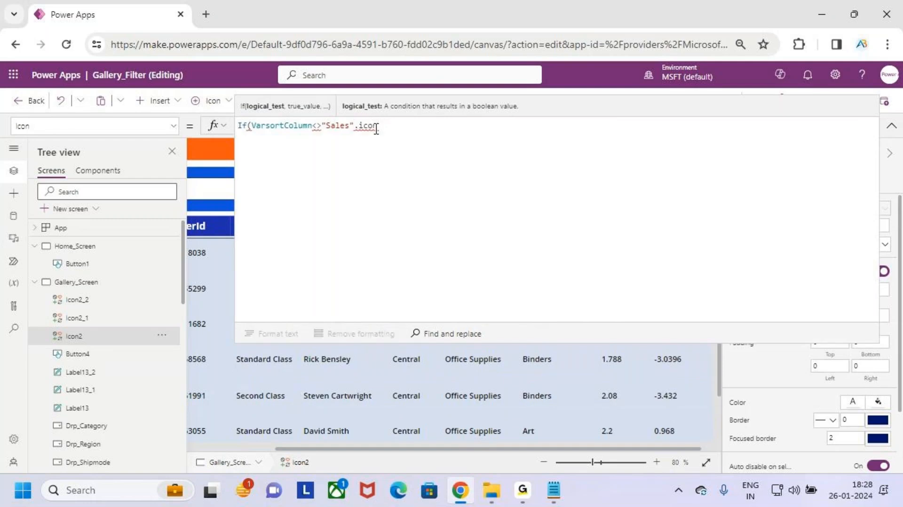
key("BackSpace")
key("BackSpace")
key("BackSpace")
key("BackSpace")
key("BackSpace")
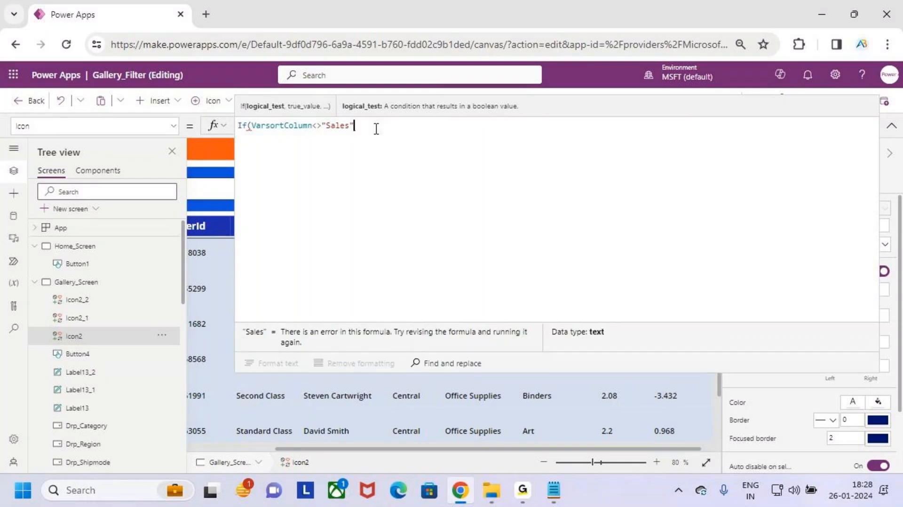
Add Icon.Sort as the true value of the If function in Icon2's formula
type(",i")
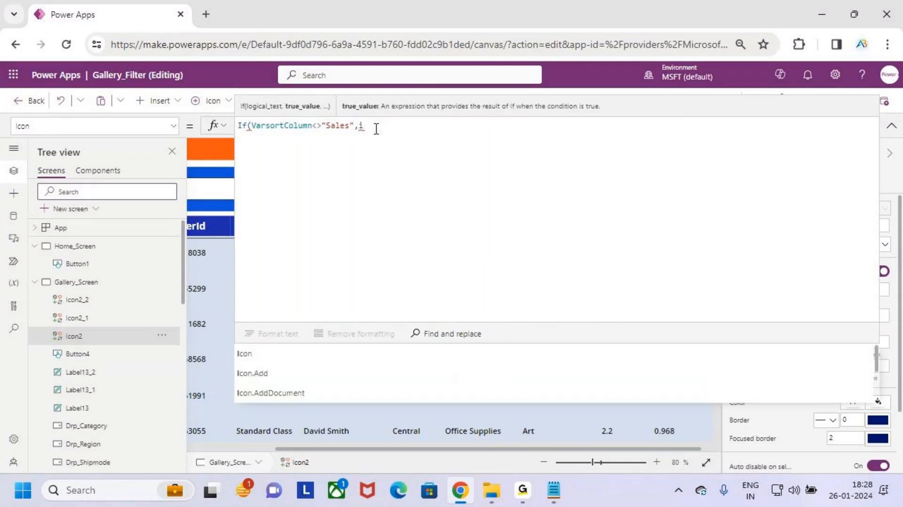
type("con.sor")
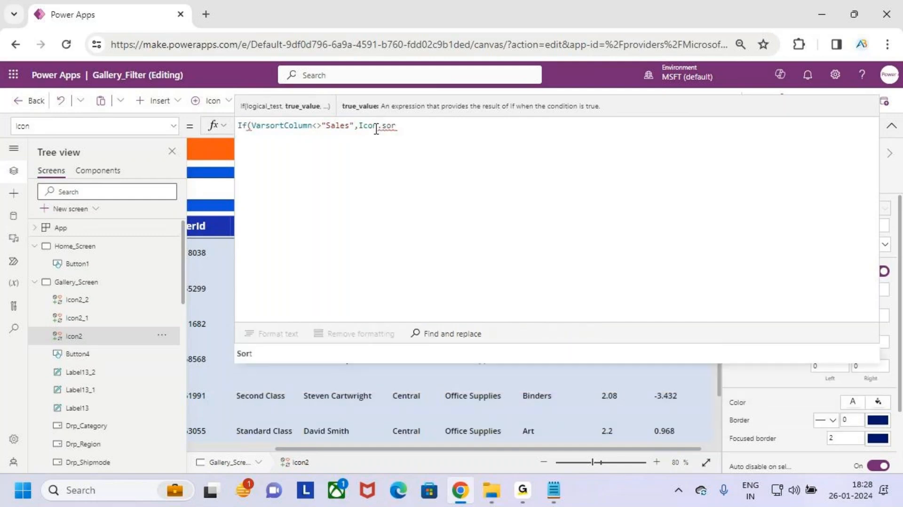
key("Tab")
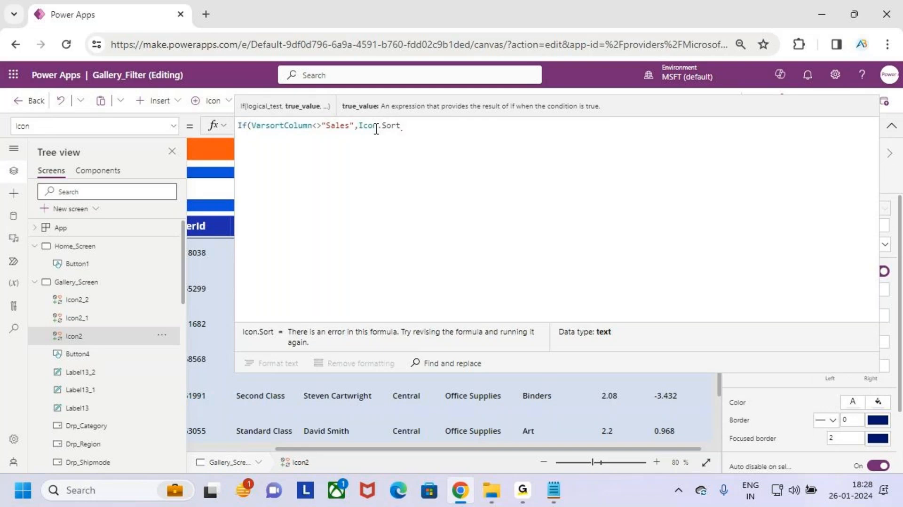
left_click_drag(265, 136, 294, 126)
key("ctrl+d")
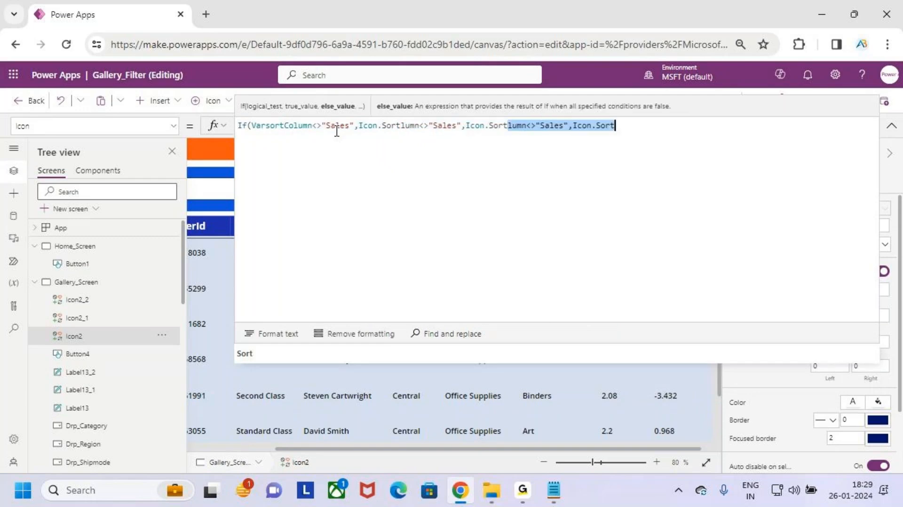
key("ctrl+z")
key("ctrl+z")
left_click(506, 143)
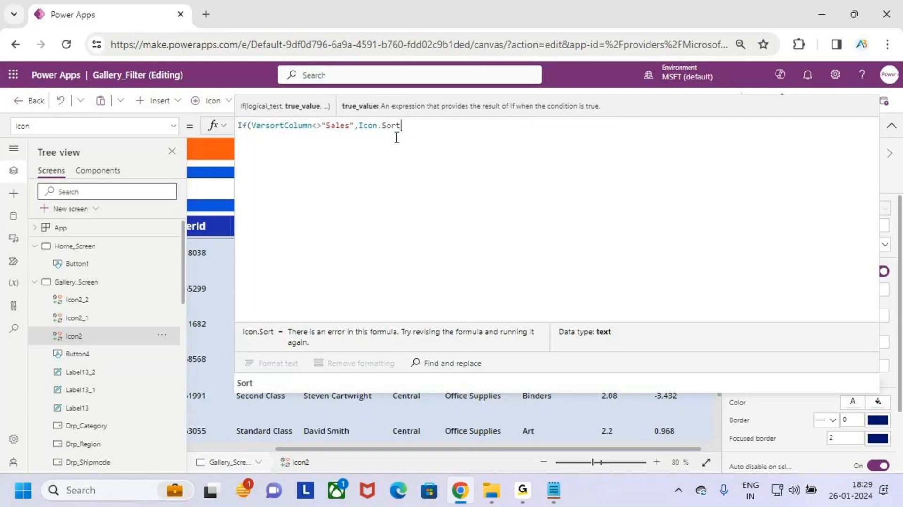
Start a nested If as the else value, with the condition VarsortOrder=SortOrder.Ascending
type(",")
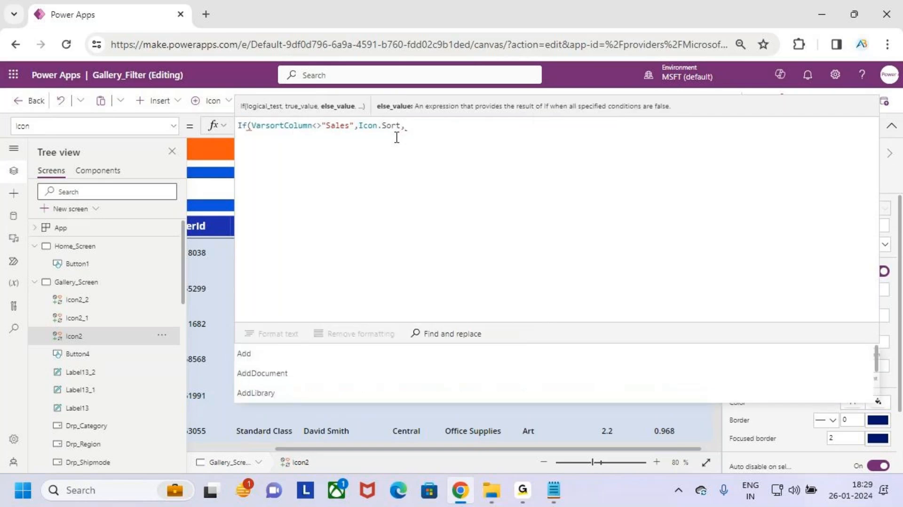
type("If")
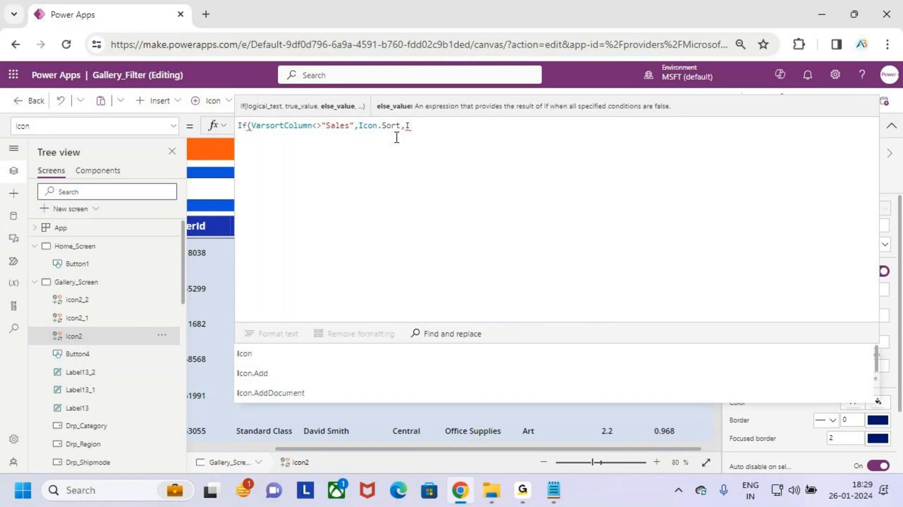
type("(")
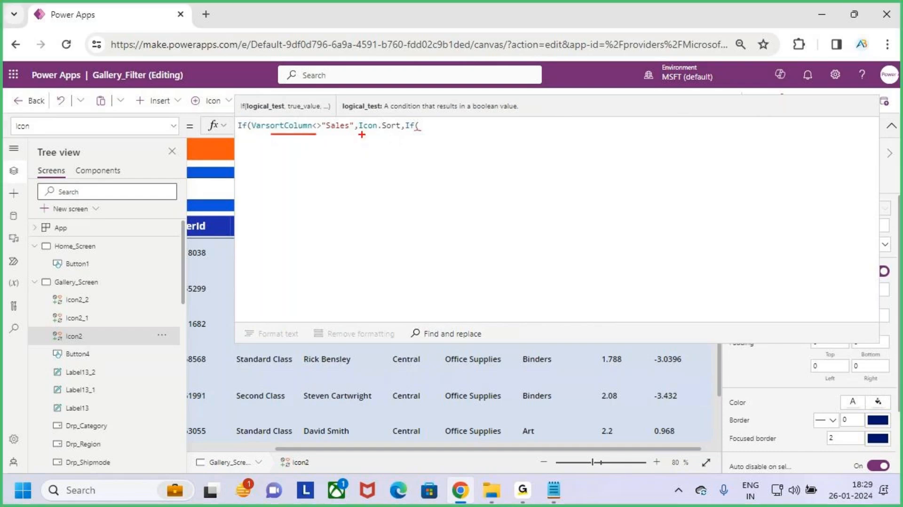
left_click_drag(356, 137, 386, 136)
key("Escape")
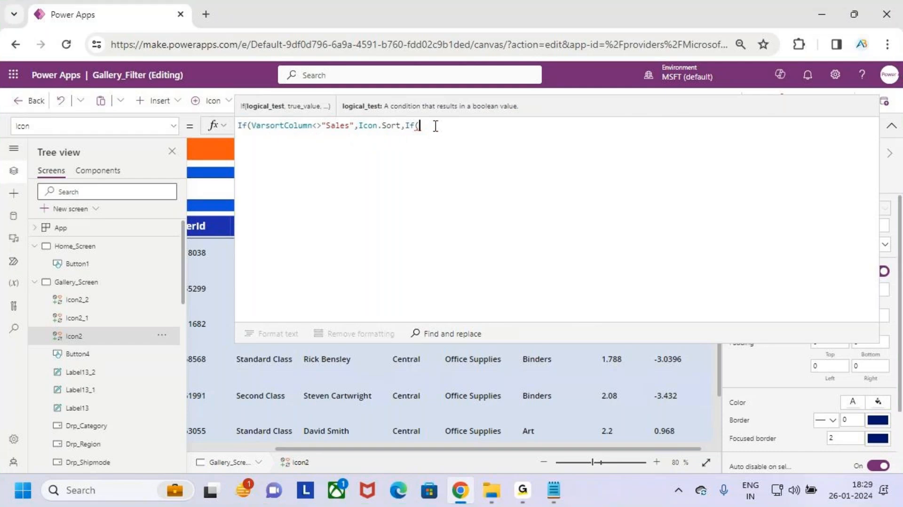
type("var")
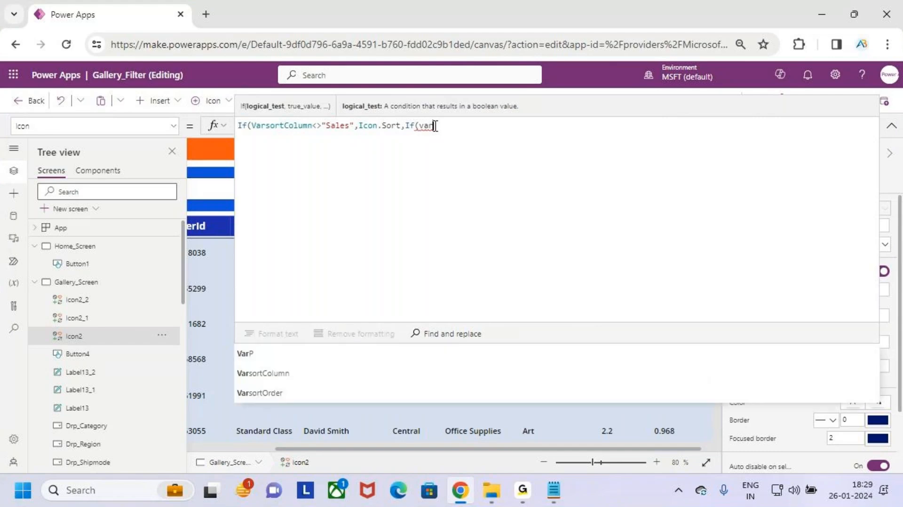
type("sor")
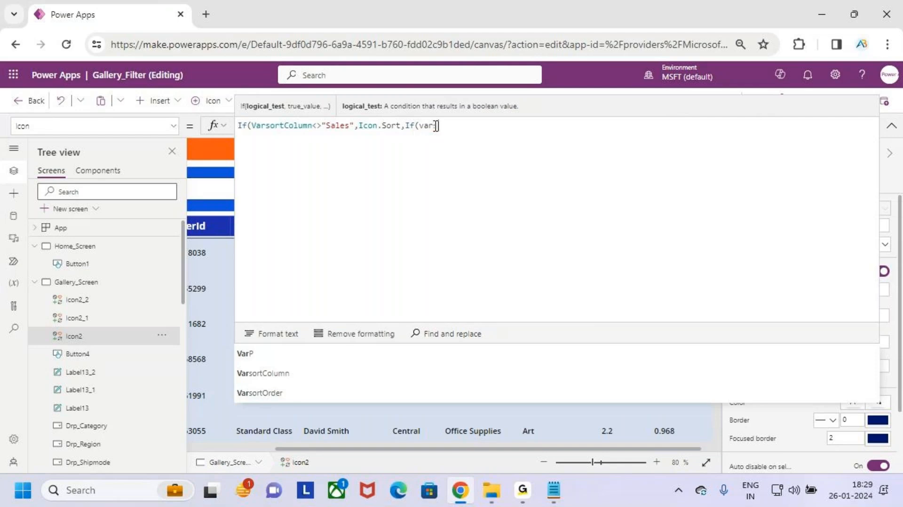
type("to")
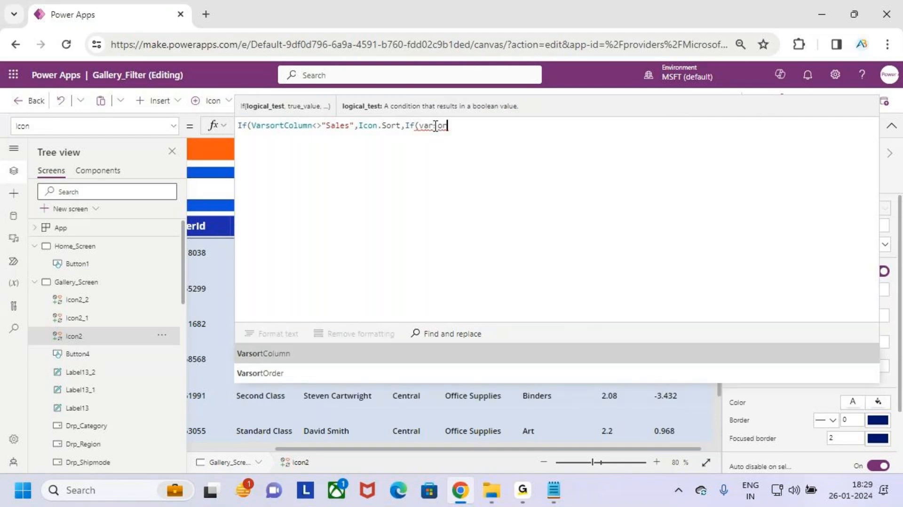
key("Tab")
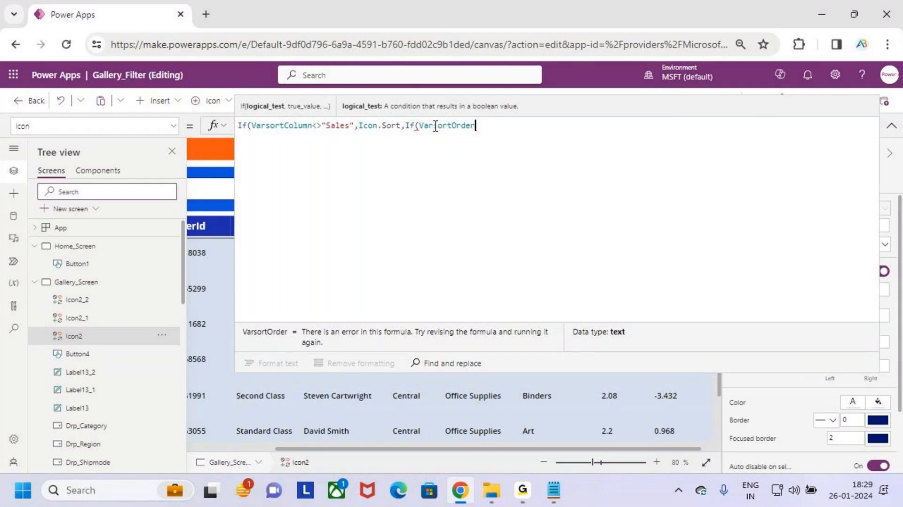
type("=")
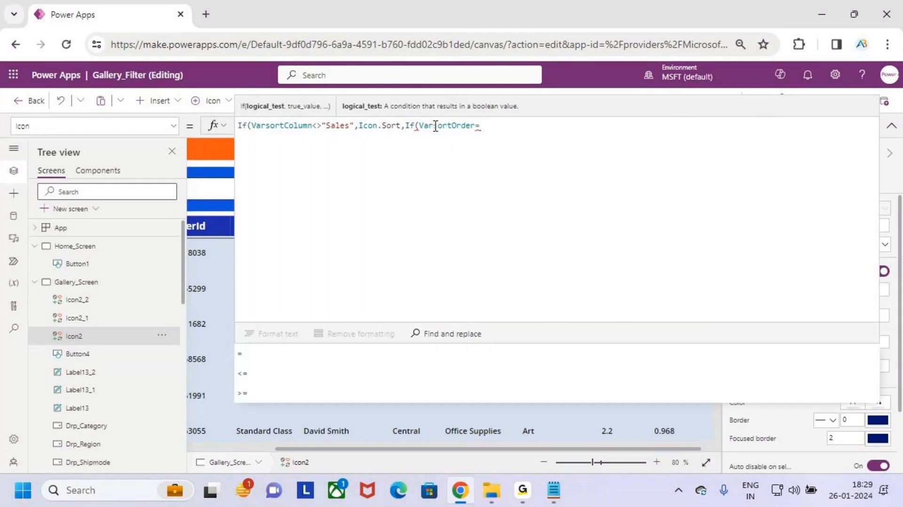
type("asc")
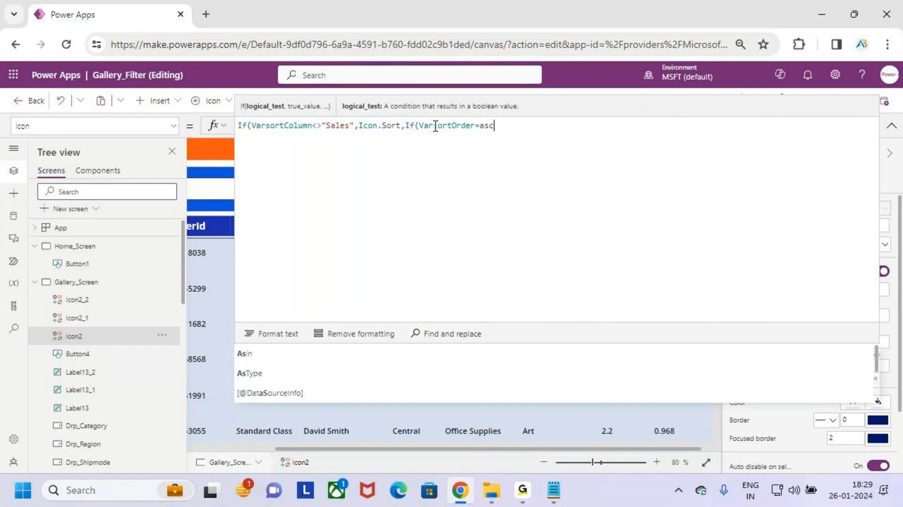
key("Tab")
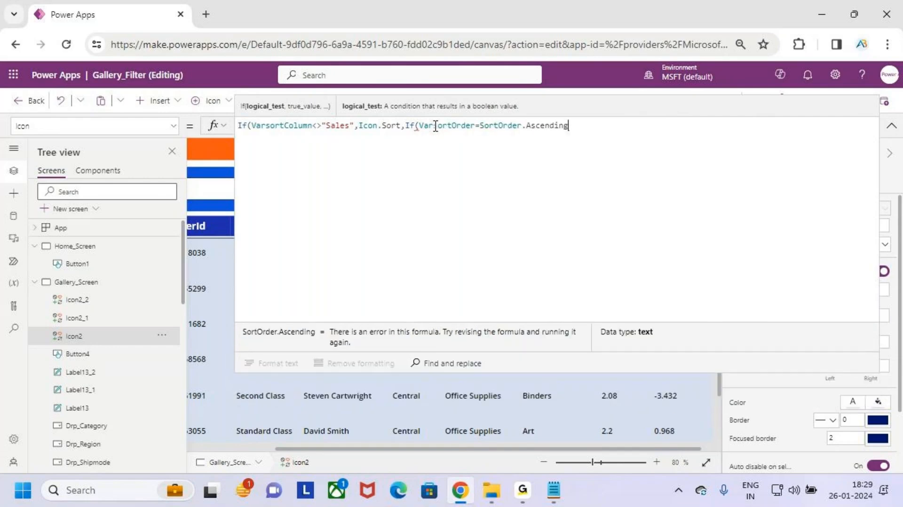
Add Icon.ArrowUp as the true value of the nested If in Icon2's formula
type(",Icon.arrow")
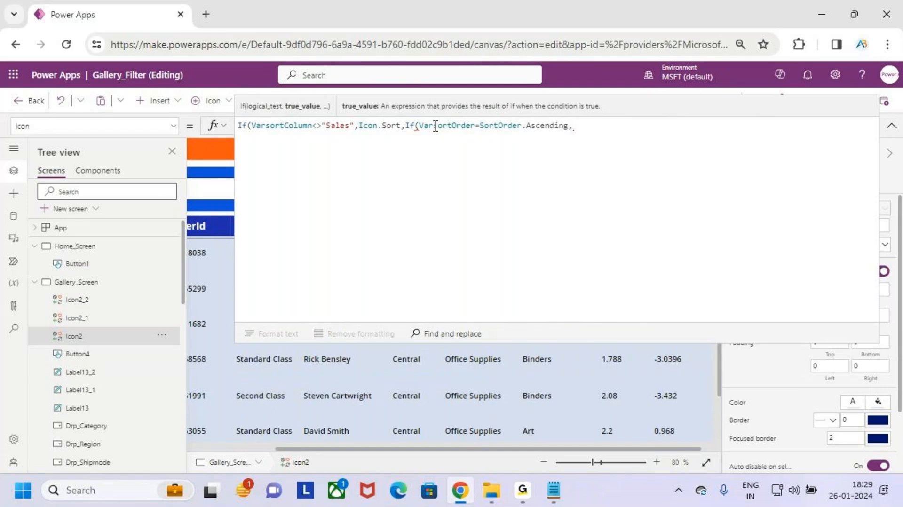
type("Icon")
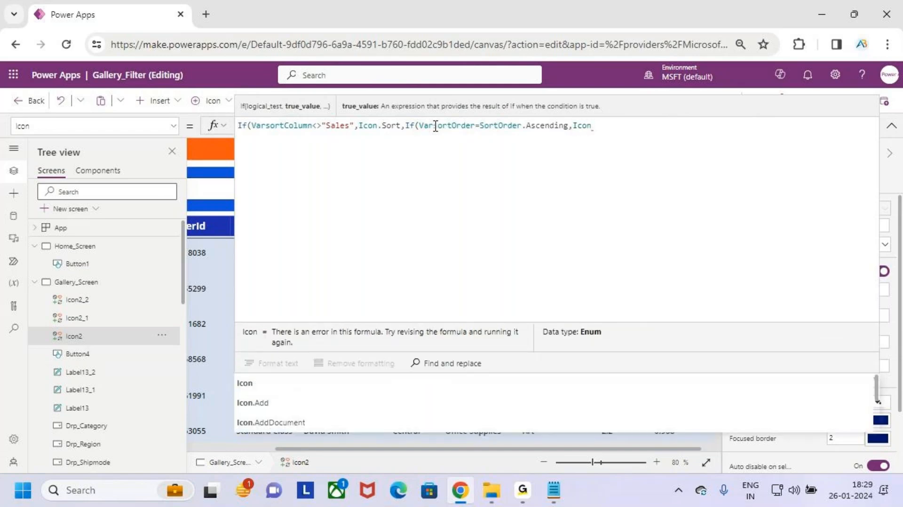
type(".a")
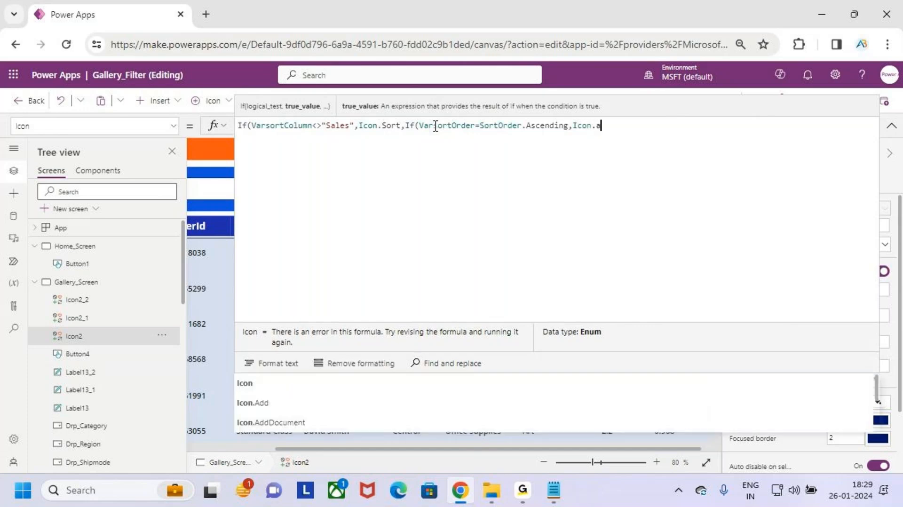
type("rrow")
key("Down")
key("Down")
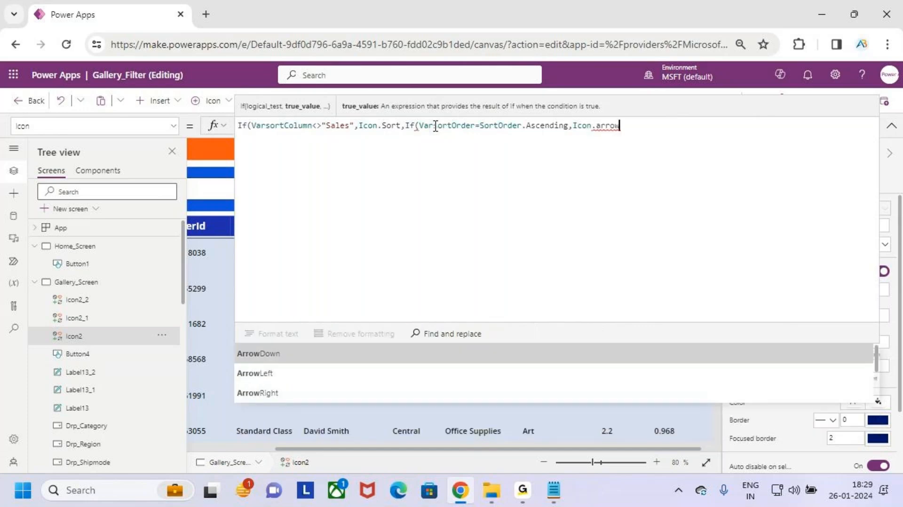
key("Down")
key("Down")
key("Tab")
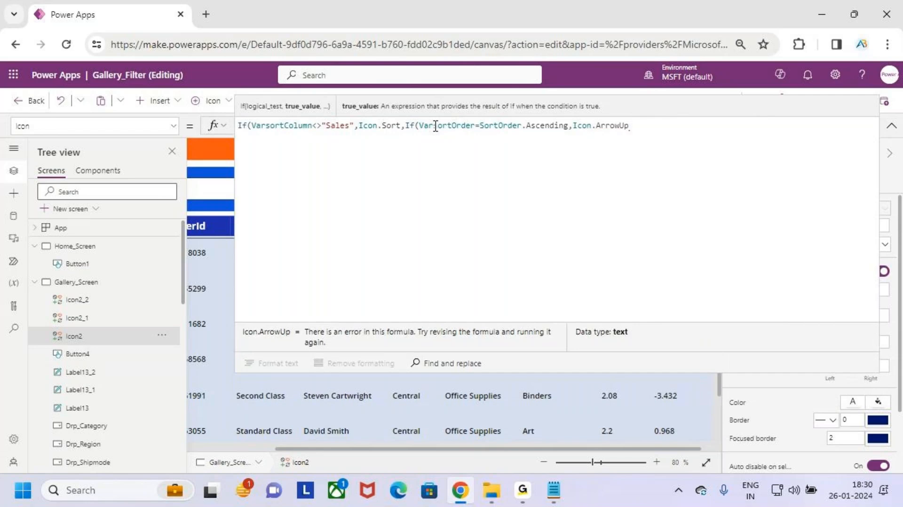
Add Icon.ArrowDown as the nested If's else value and close both If functions in Icon2's formula
type(",")
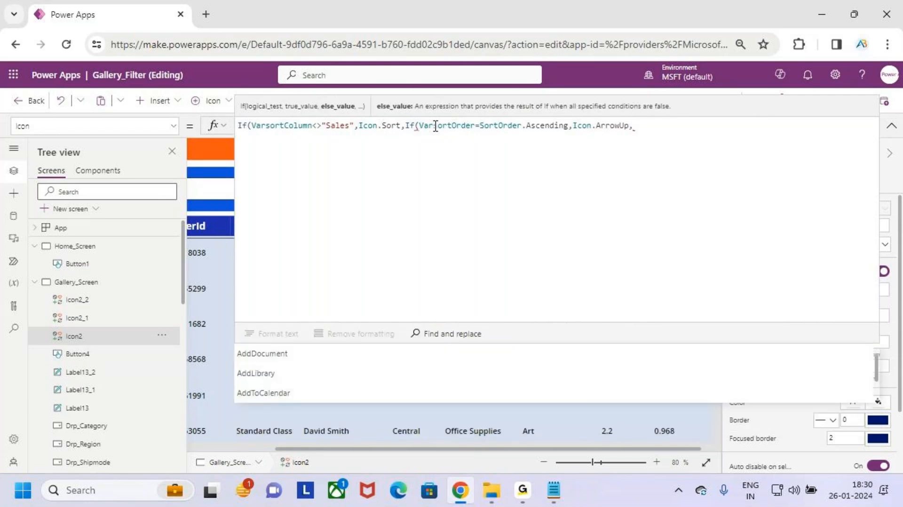
type("icon")
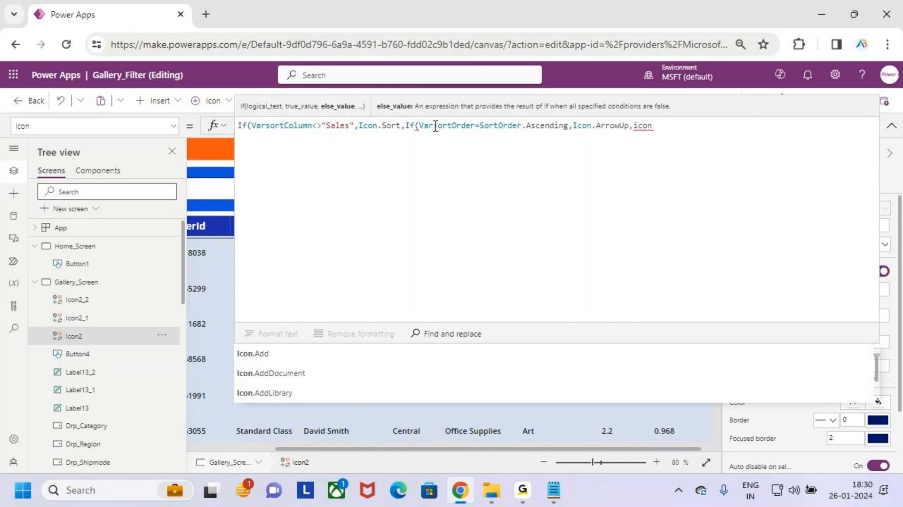
type(".")
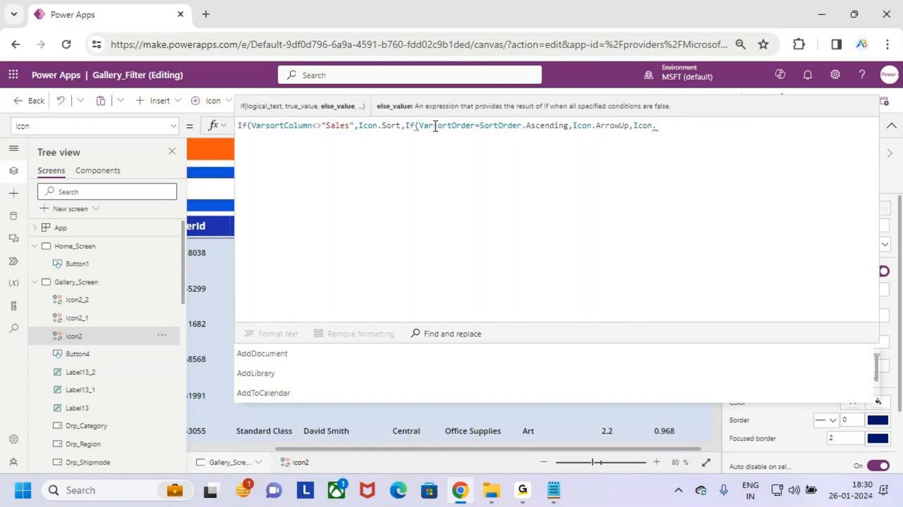
type("arro")
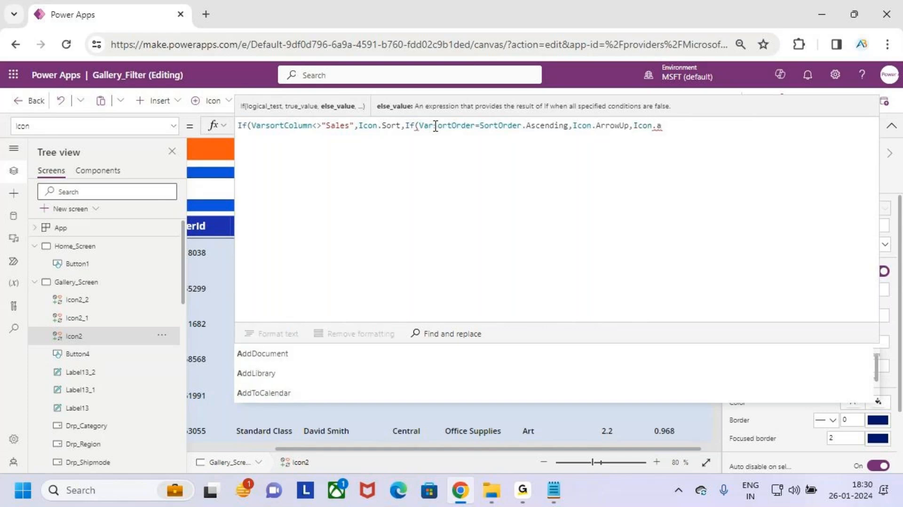
key("Down")
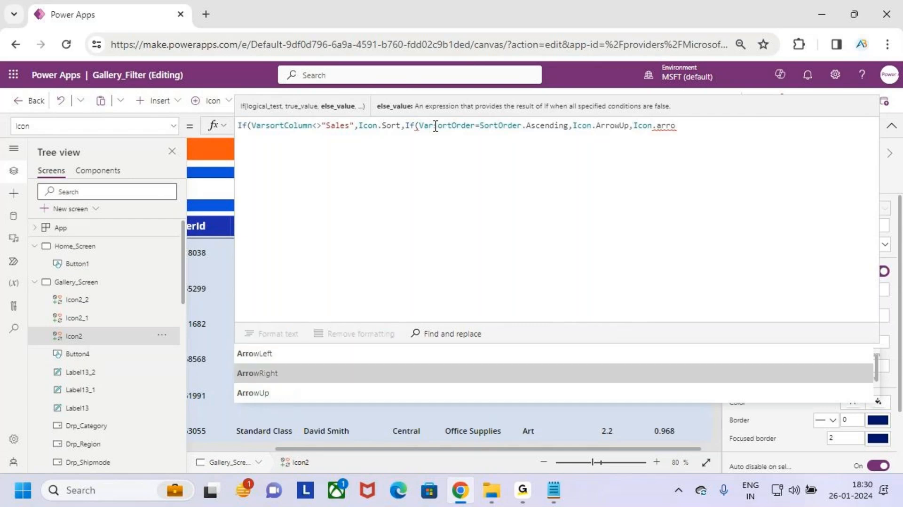
key("Down")
key("Down")
key("Down")
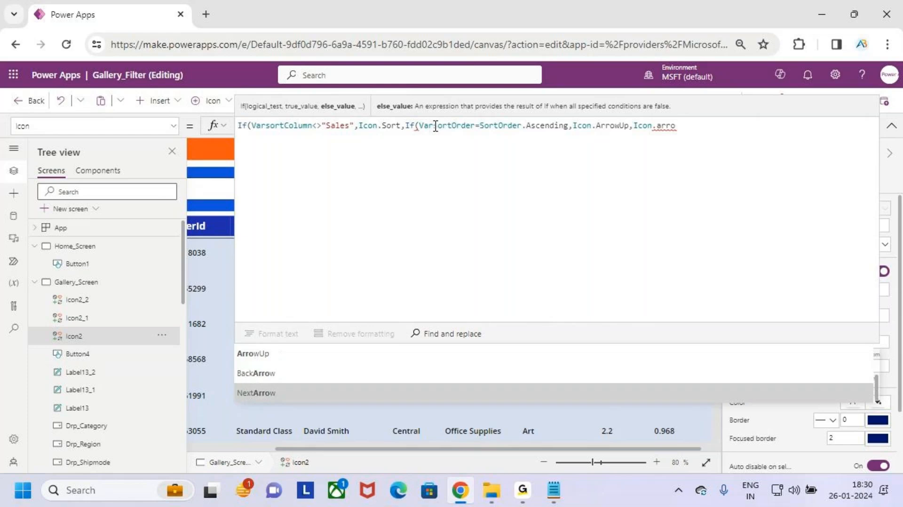
key("Down")
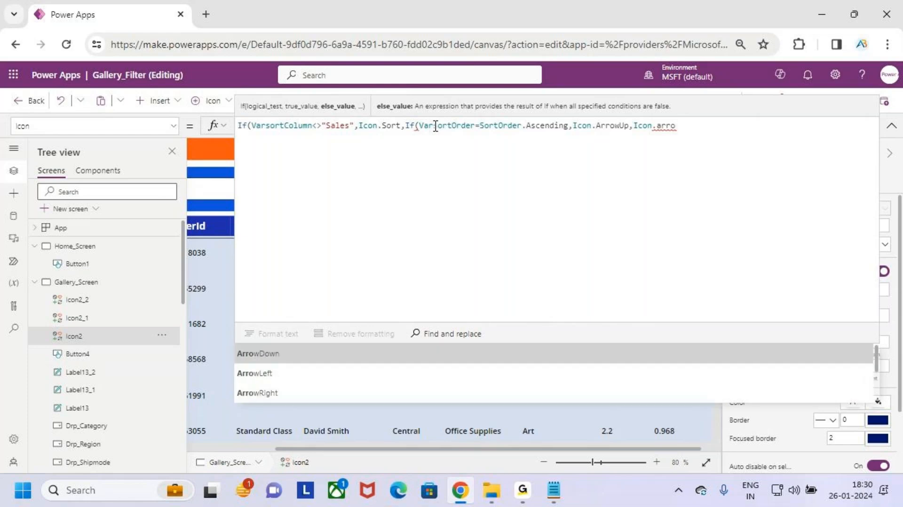
key("Tab")
type(")")
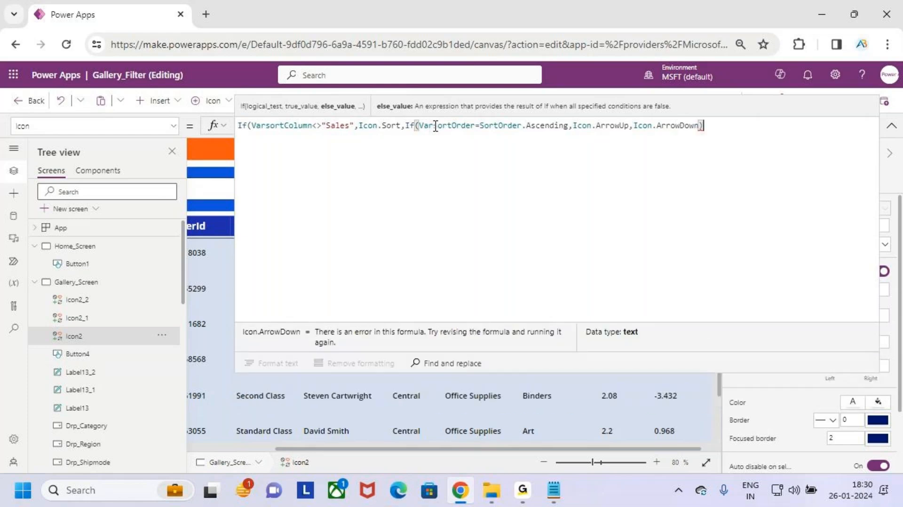
type(")")
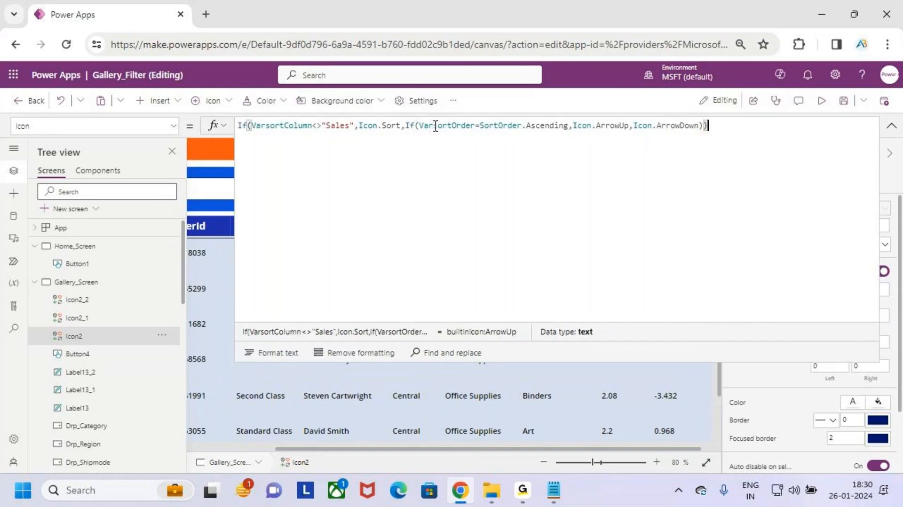
Examine Icon2's completed formula, tracing the sort-column condition, Icon.Sort, the sort-order condition and the ArrowUp and ArrowDown results
key("ctrl+2")
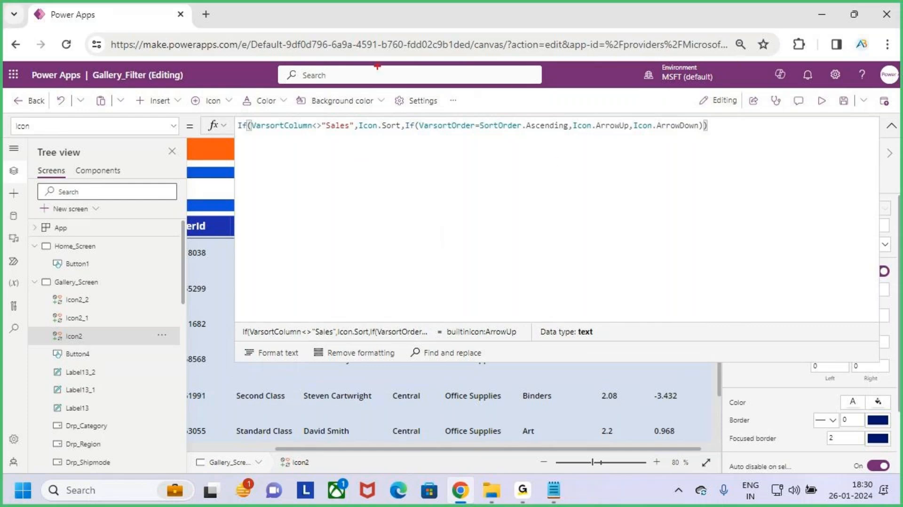
mouse_move(254, 135)
left_mouse_down()
mouse_move(328, 140)
mouse_move(335, 109)
mouse_move(271, 120)
mouse_move(276, 100)
mouse_move(270, 135)
left_mouse_up()
mouse_move(326, 134)
left_mouse_down()
mouse_move(406, 128)
mouse_move(354, 127)
mouse_move(371, 136)
left_mouse_up()
left_click_drag(354, 171, 364, 183)
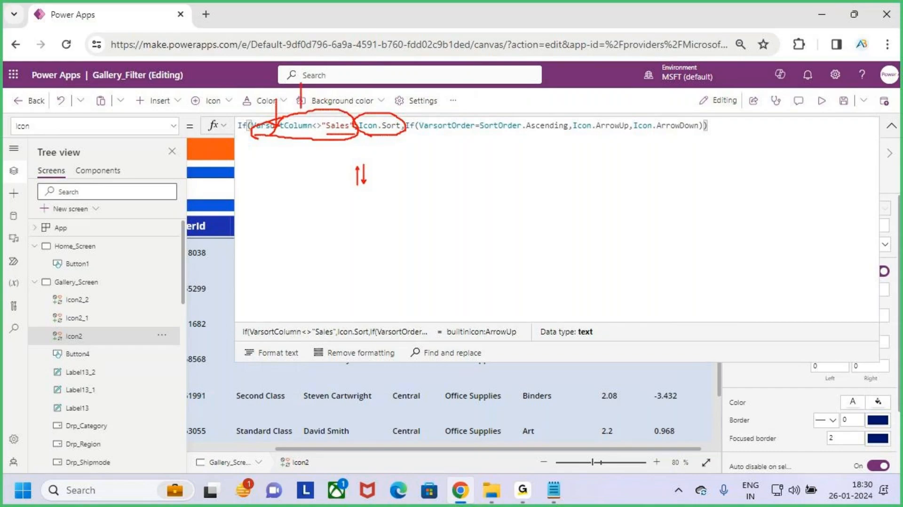
left_click_drag(295, 105, 306, 104)
left_click_drag(321, 145, 352, 123)
mouse_move(416, 118)
left_mouse_down()
mouse_move(526, 133)
mouse_move(504, 140)
mouse_move(480, 135)
mouse_move(633, 130)
left_mouse_up()
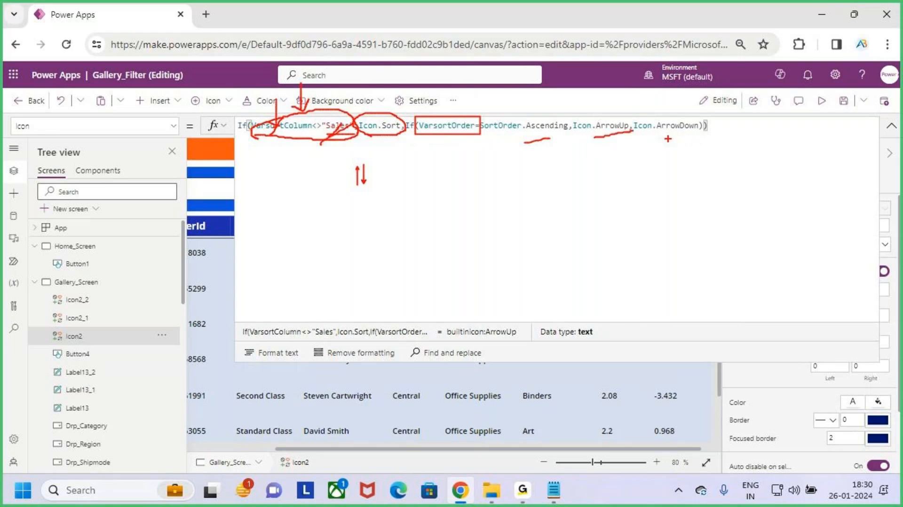
left_click_drag(666, 139, 700, 133)
key("Escape")
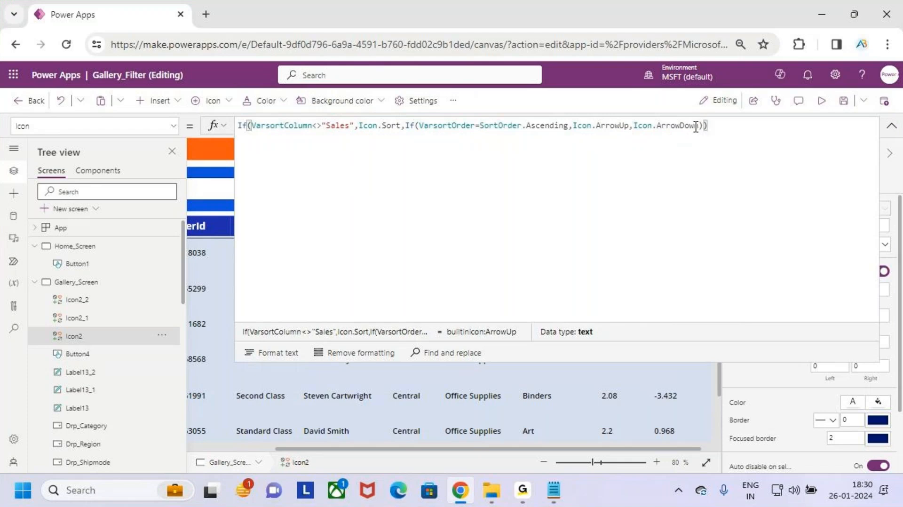
key("ctrl+2")
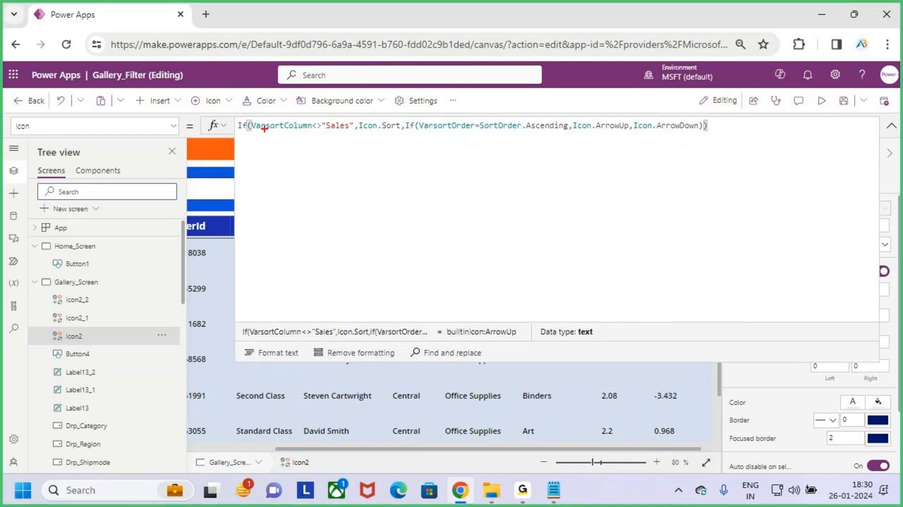
left_click_drag(256, 134, 390, 136)
mouse_move(390, 180)
left_mouse_down()
mouse_move(389, 200)
mouse_move(398, 200)
left_mouse_up()
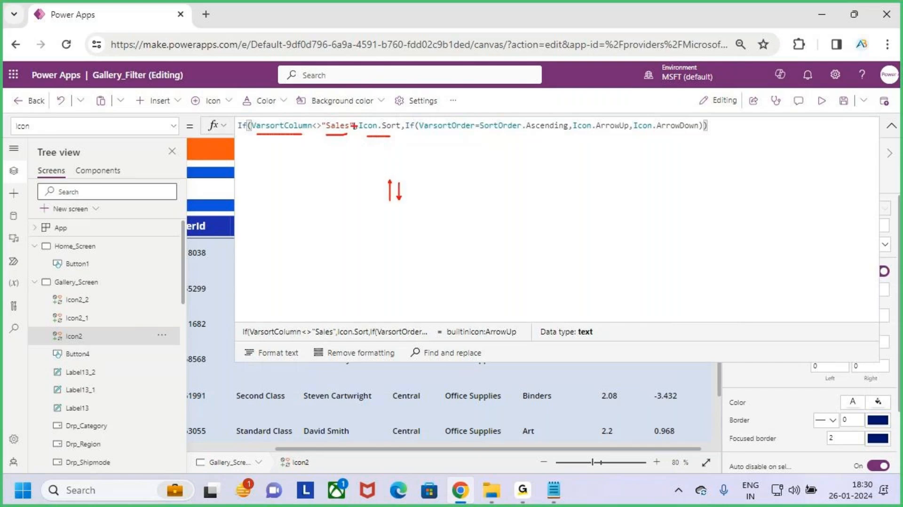
left_click_drag(278, 105, 282, 111)
left_click_drag(425, 137, 731, 126)
key("Escape")
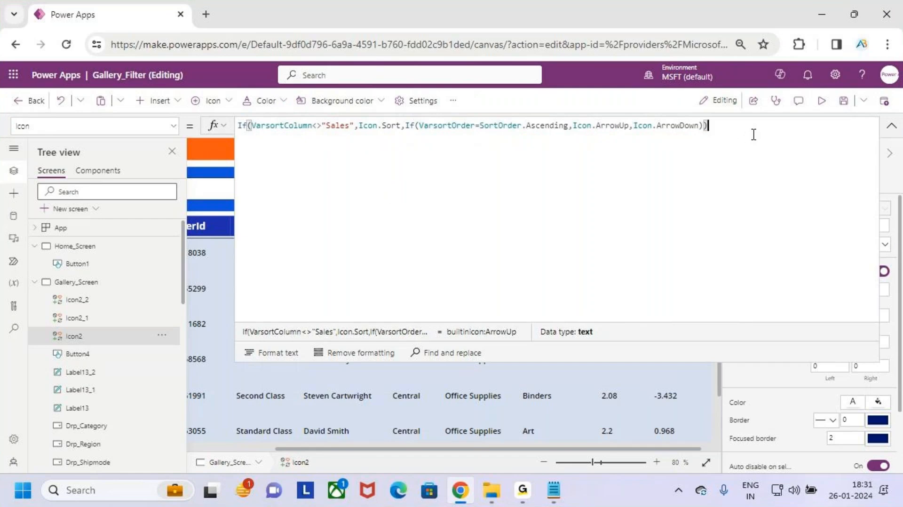
Save the app and preview it to compare the Sales values' order with the Sales sort icon
left_click(851, 101)
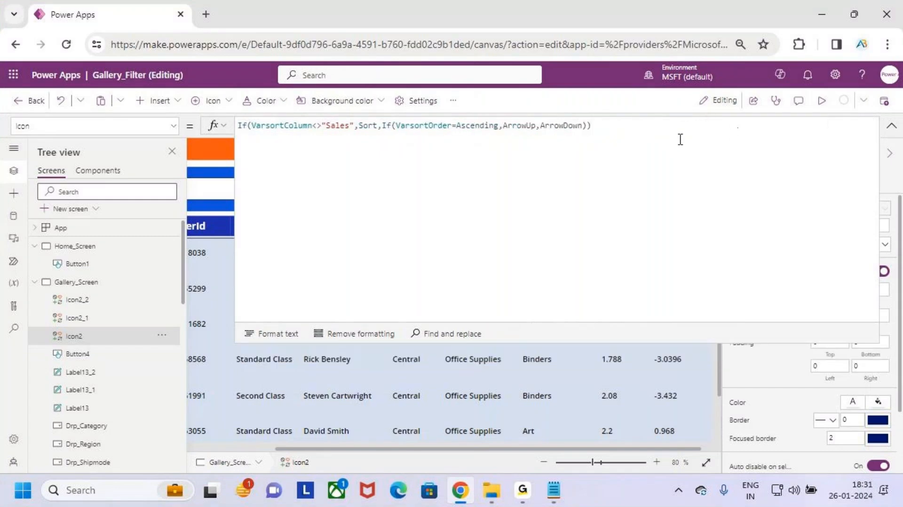
left_click(823, 101)
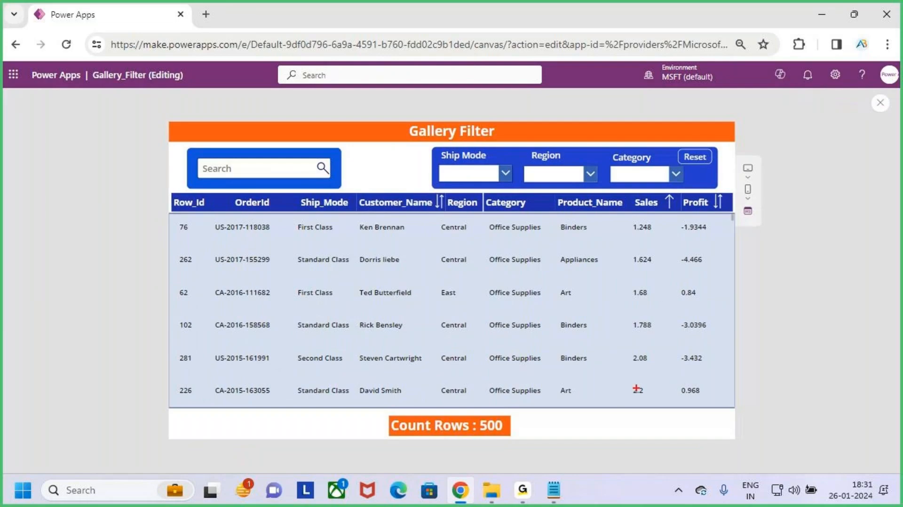
left_click_drag(628, 384, 628, 229)
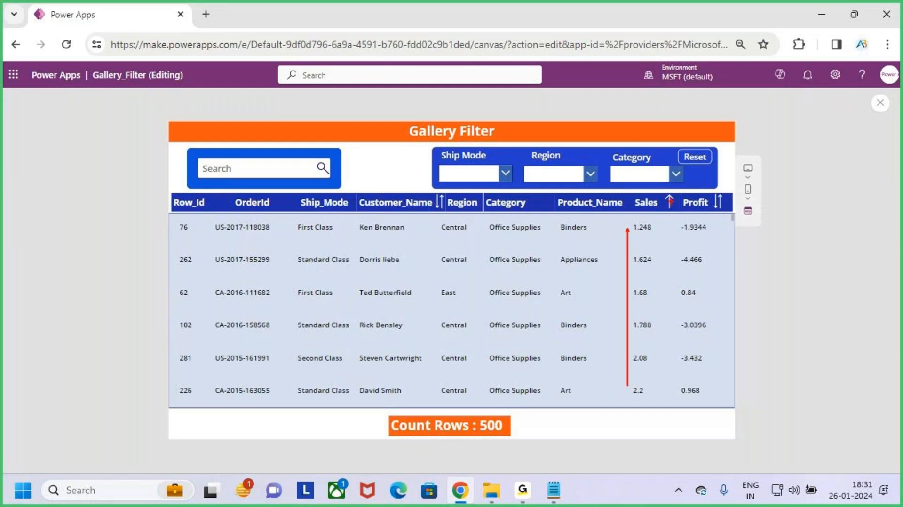
key("Escape")
Switch the Sales column to descending order in the preview and check its values against the sort icon
left_click(671, 205)
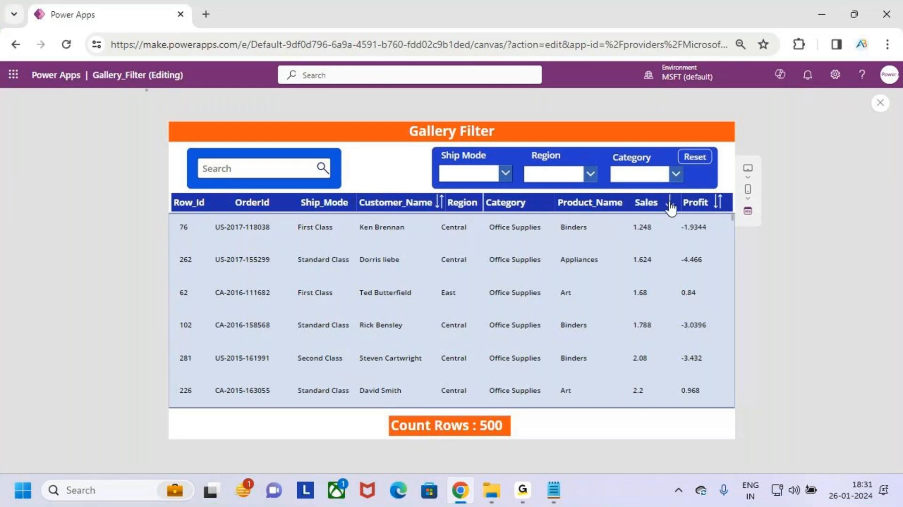
key("ctrl+2")
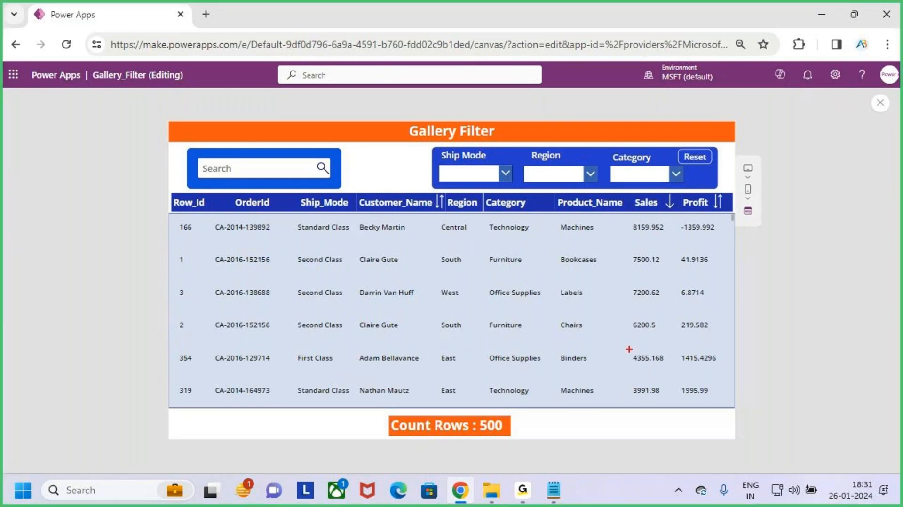
mouse_move(625, 391)
left_mouse_down()
mouse_move(617, 239)
mouse_move(625, 228)
left_mouse_up()
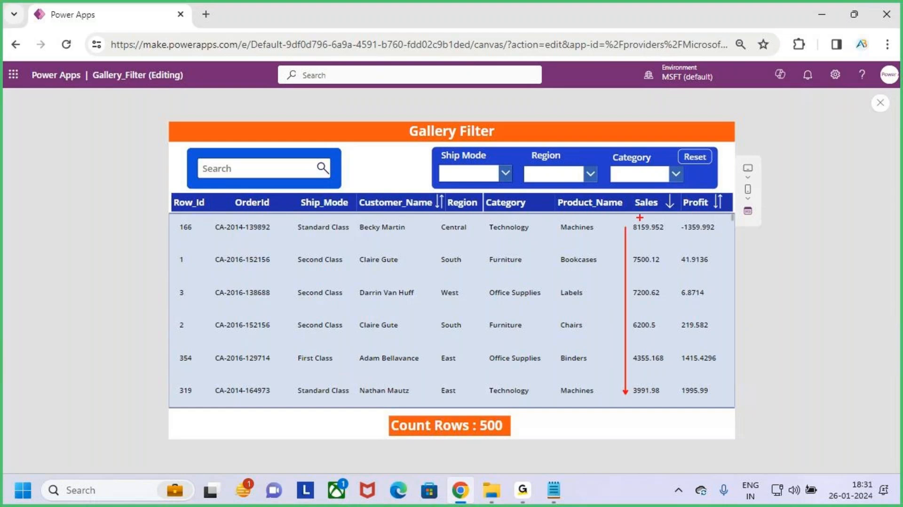
key("Escape")
key("ctrl+2")
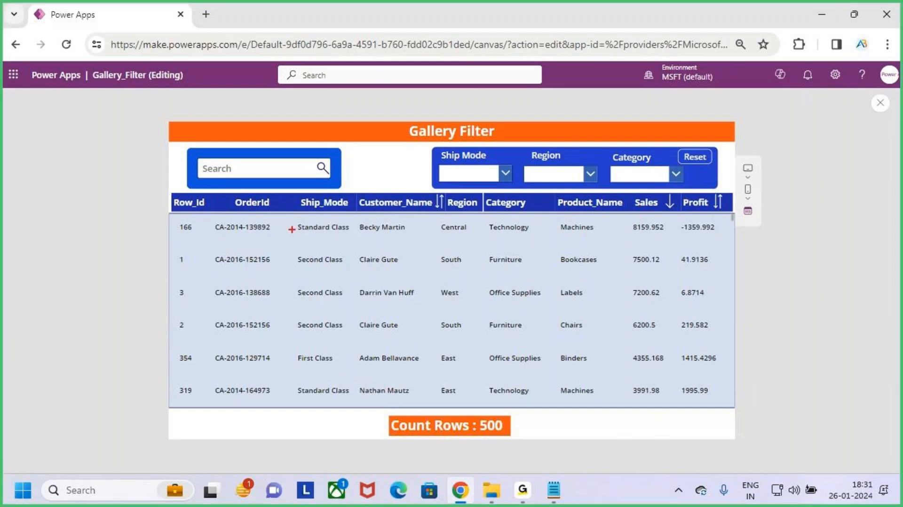
mouse_move(670, 189)
left_mouse_down()
mouse_move(657, 222)
mouse_move(672, 201)
mouse_move(656, 187)
left_mouse_up()
key("Escape")
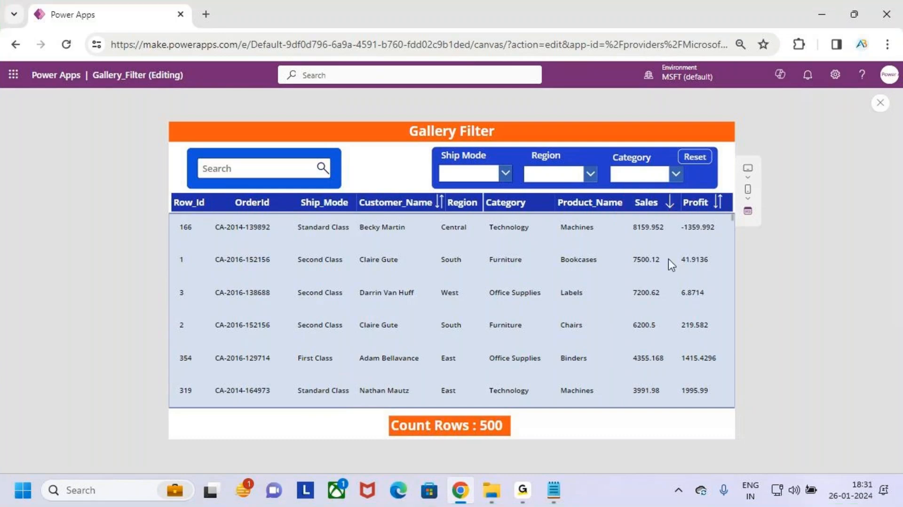
Switch the Sales column back to ascending order and compare its icon with the Profit and Customer_Name sort icons
left_click(670, 202)
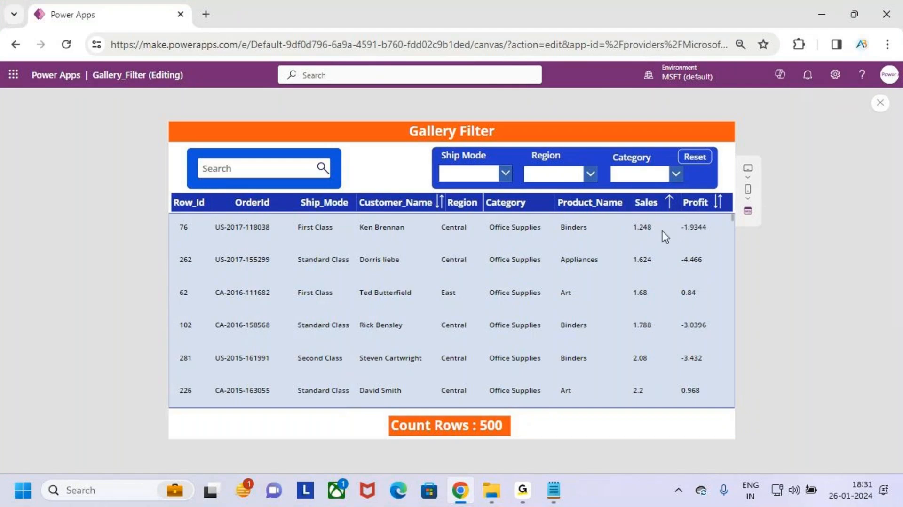
left_click_drag(708, 192, 733, 224)
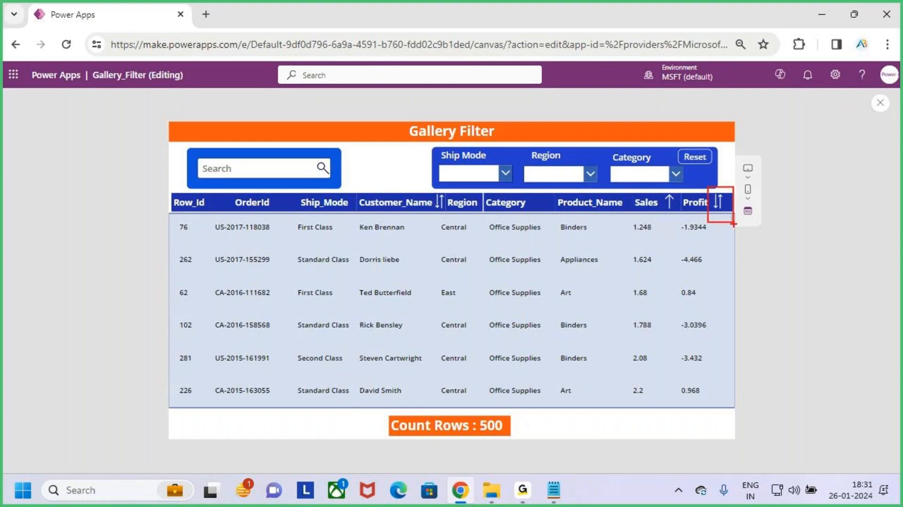
left_click_drag(428, 187, 457, 222)
key("Escape")
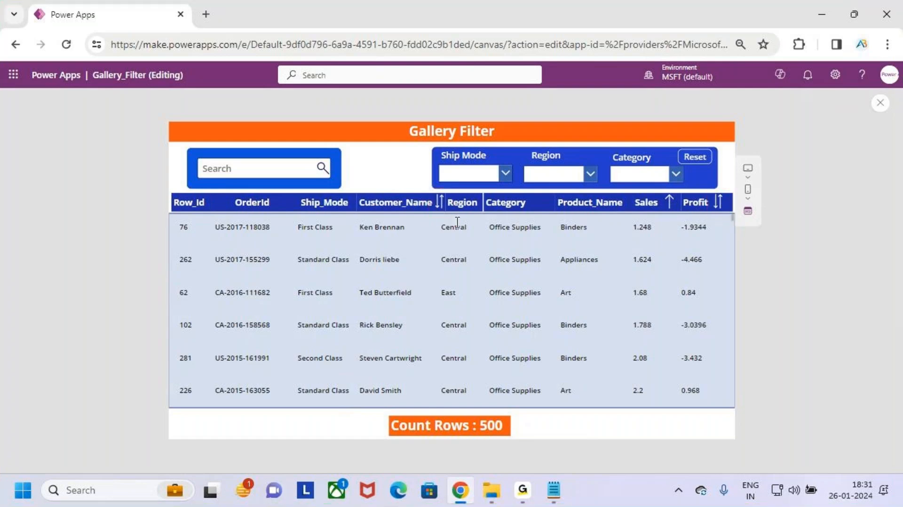
Exit the preview, collapse the expanded formula bar and select the Sales column's sort icon
left_click(879, 103)
left_click(555, 322)
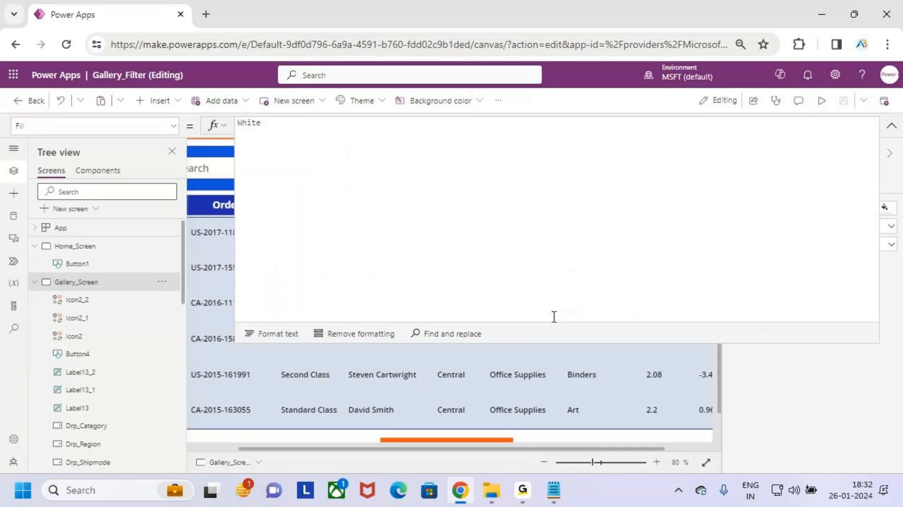
left_click(890, 134)
left_click(541, 304)
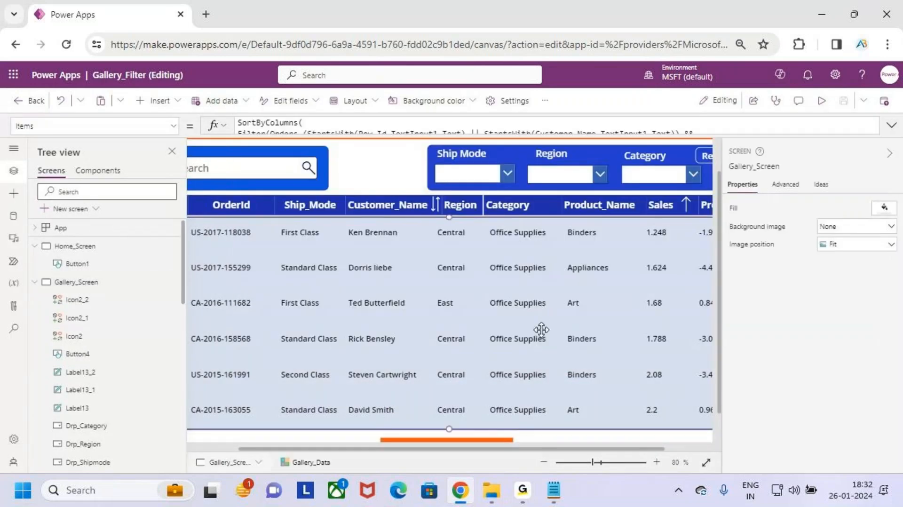
left_click(685, 207)
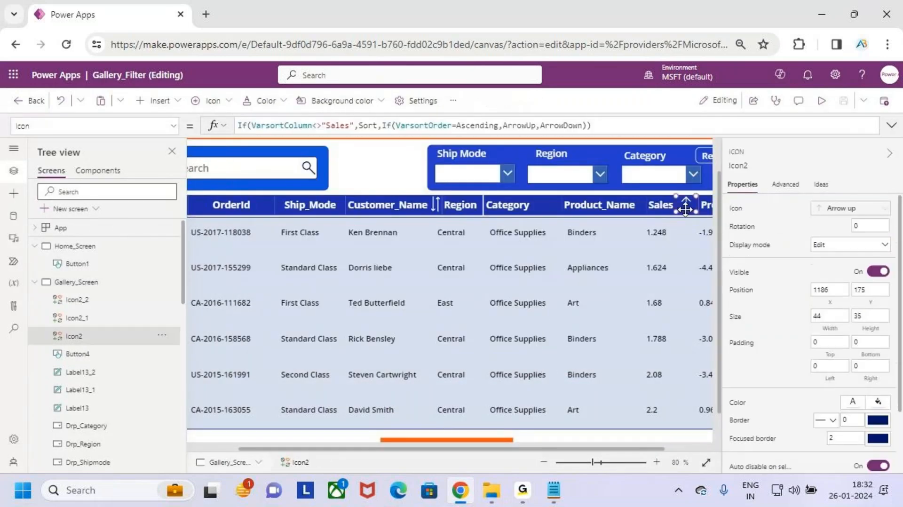
Copy the Sales sort icon's whole Icon formula and collapse the formula bar again
left_click(812, 127)
left_click(890, 125)
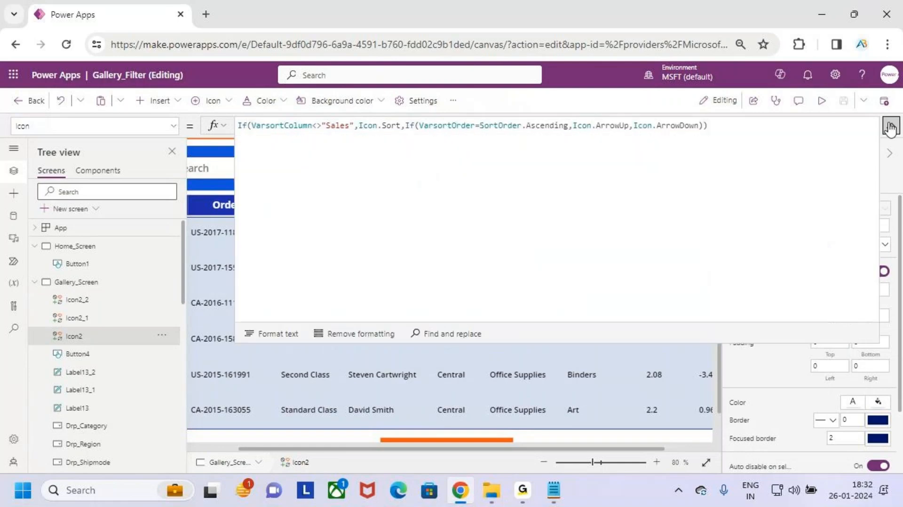
left_click_drag(647, 344, 630, 137)
left_click(759, 132)
key("ctrl+a")
key("ctrl+c")
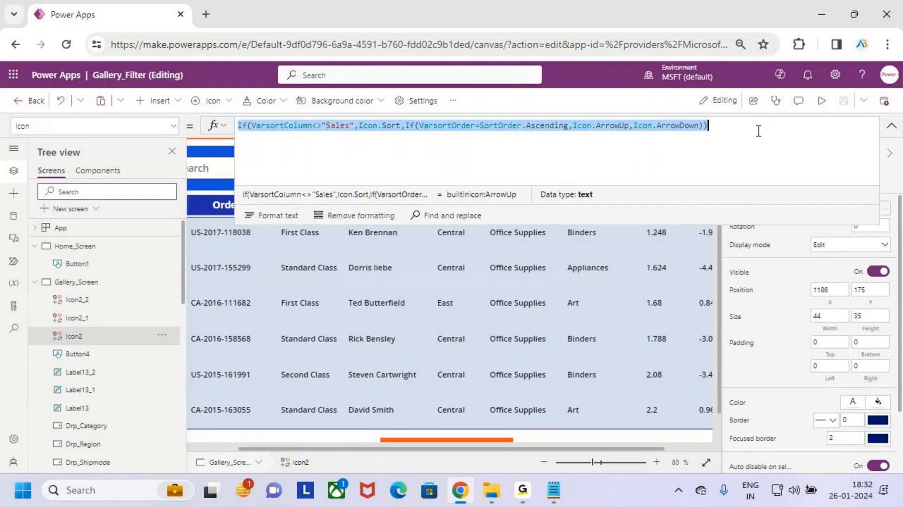
left_click(890, 125)
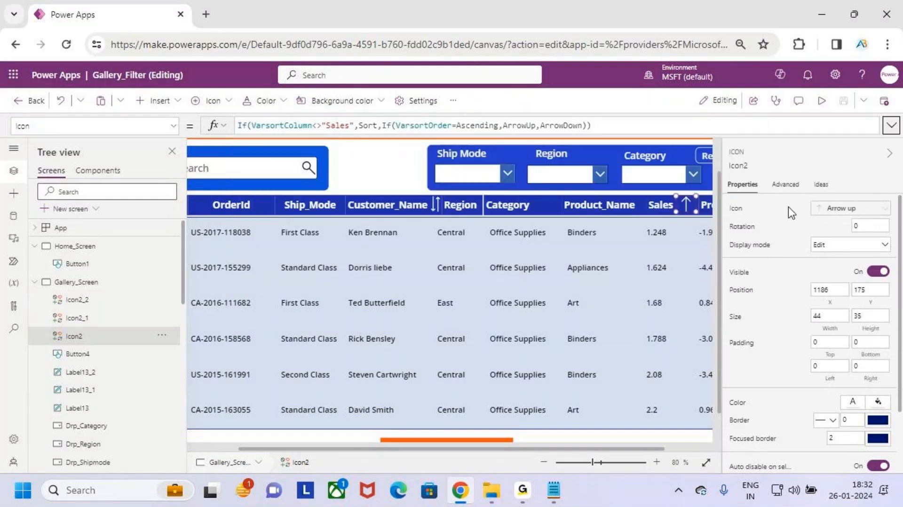
Select the Profit column's sort icon and open its Icon property for editing
left_click_drag(584, 448, 634, 447)
left_click(677, 205)
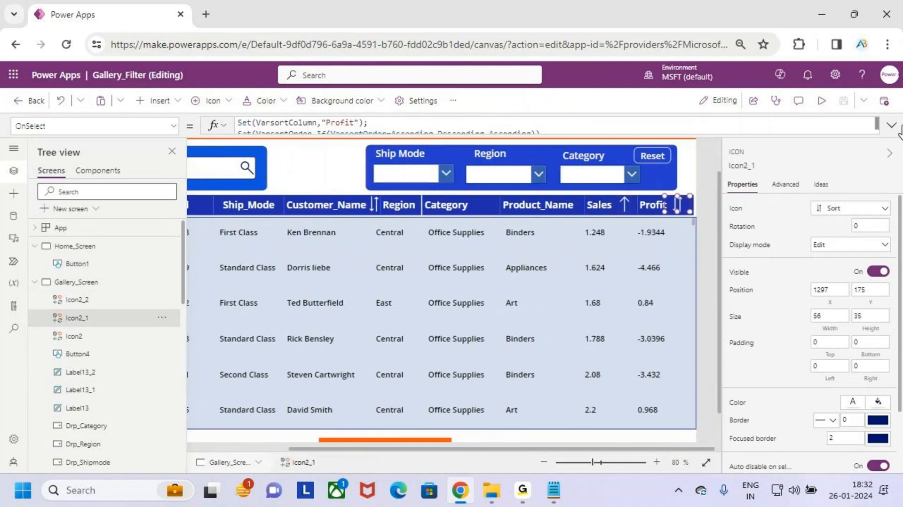
left_click(173, 126)
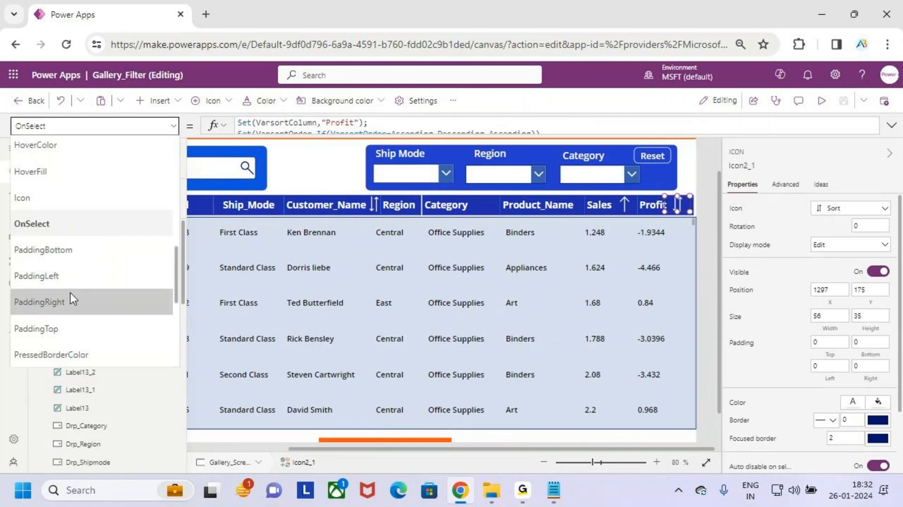
scroll(70, 293, "down", 4)
scroll(71, 293, "up", 5)
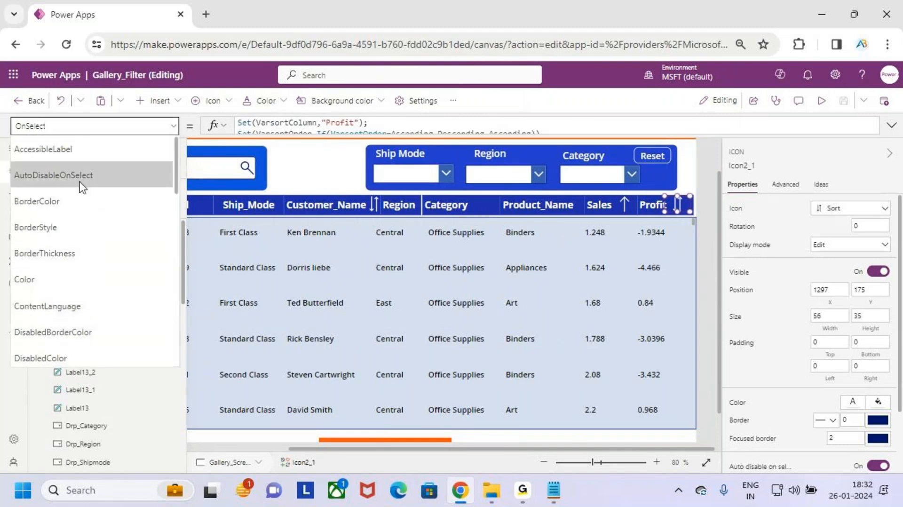
scroll(71, 284, "down", 4)
scroll(66, 277, "up", 5)
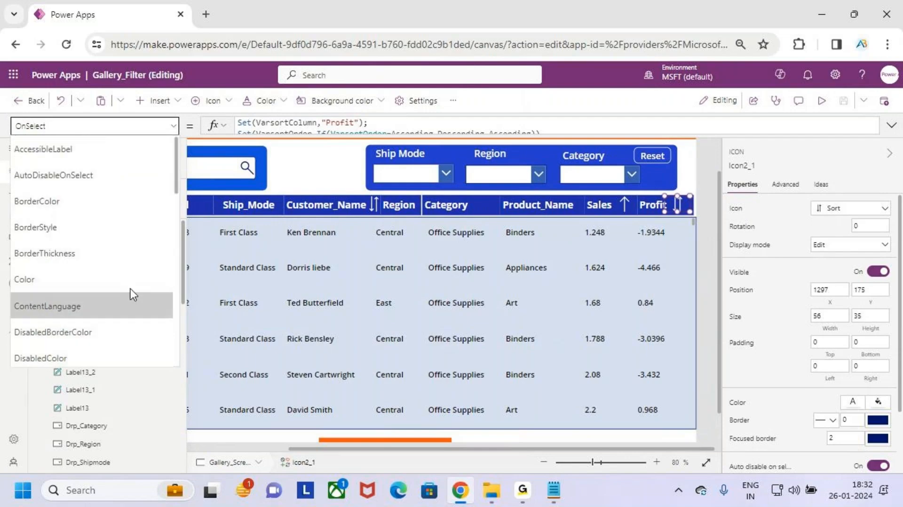
scroll(113, 297, "down", 1)
scroll(129, 296, "up", 1)
scroll(125, 303, "down", 3)
scroll(126, 303, "down", 5)
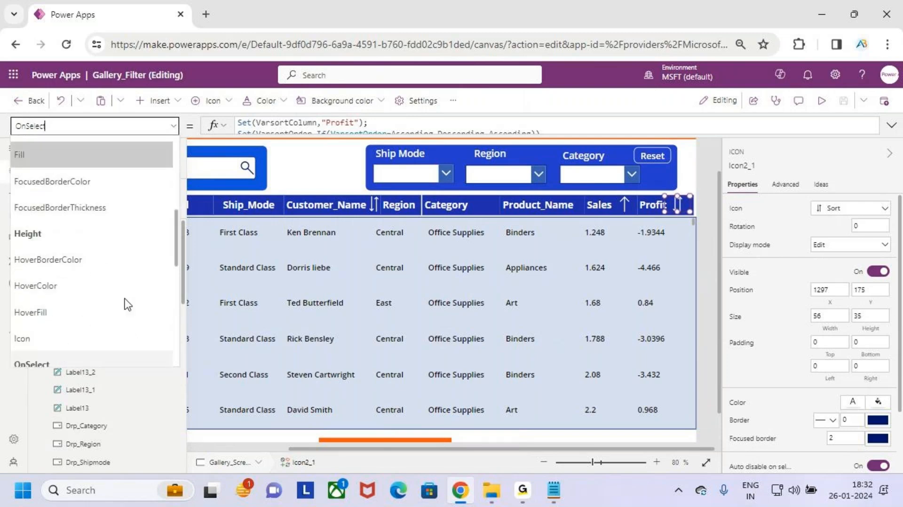
left_click(76, 275)
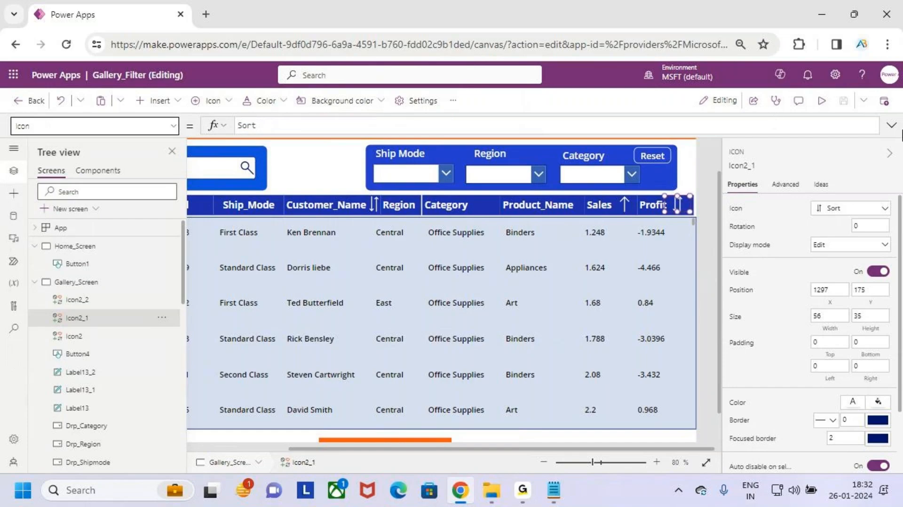
Replace the Profit sort icon's Icon formula with the copied one, comparing VarsortColumn with "Profit" instead of "Sales"
left_click(280, 136)
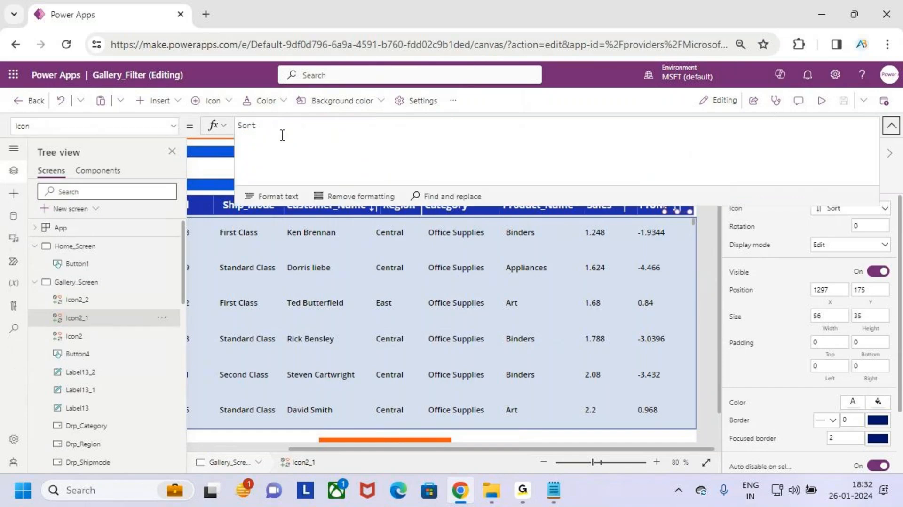
left_click(282, 135)
left_click_drag(290, 129, 213, 132)
key("BackSpace")
key("ctrl+v")
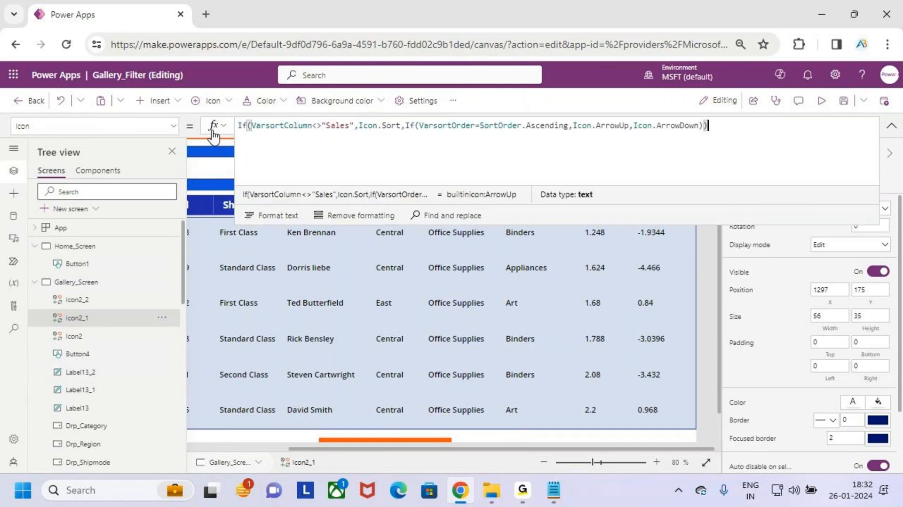
double_click(340, 126)
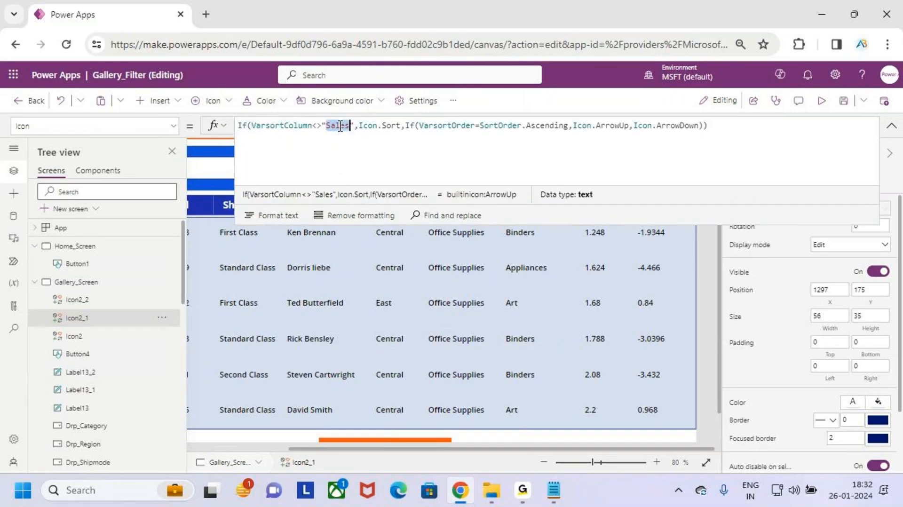
type("Profit")
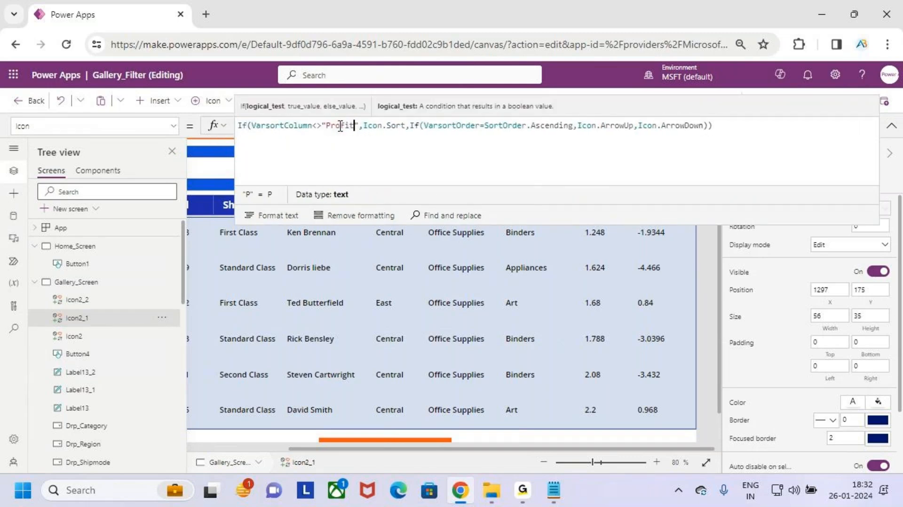
left_click(419, 145)
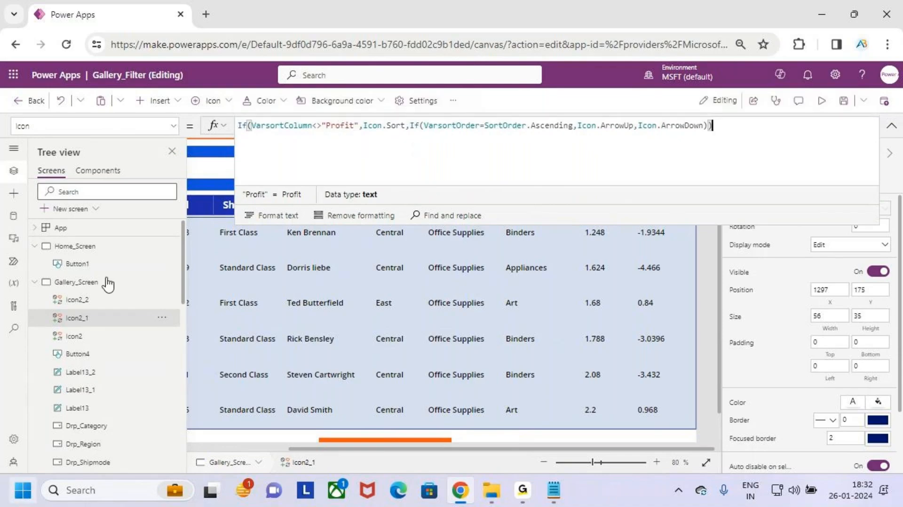
left_click(891, 128)
Save the app and preview it to check the Sales and Profit sort icons
left_click(844, 101)
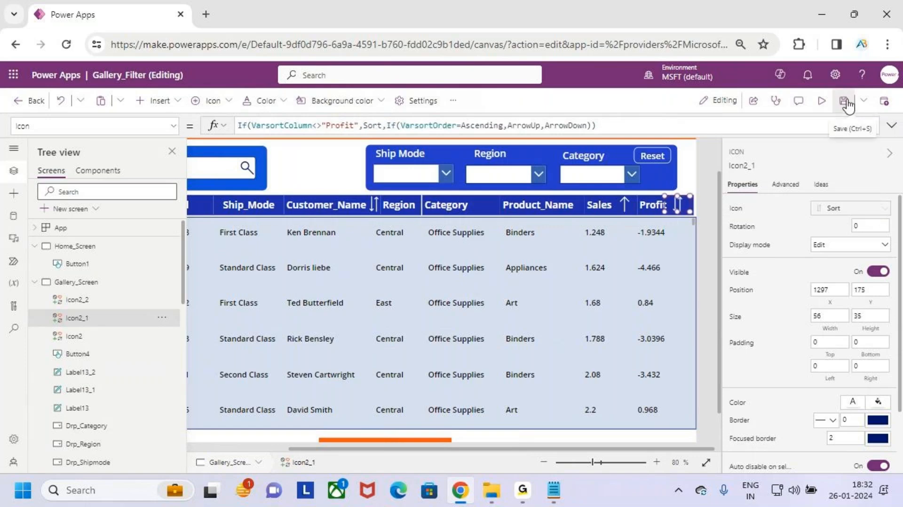
left_click(821, 101)
key("ctrl+2")
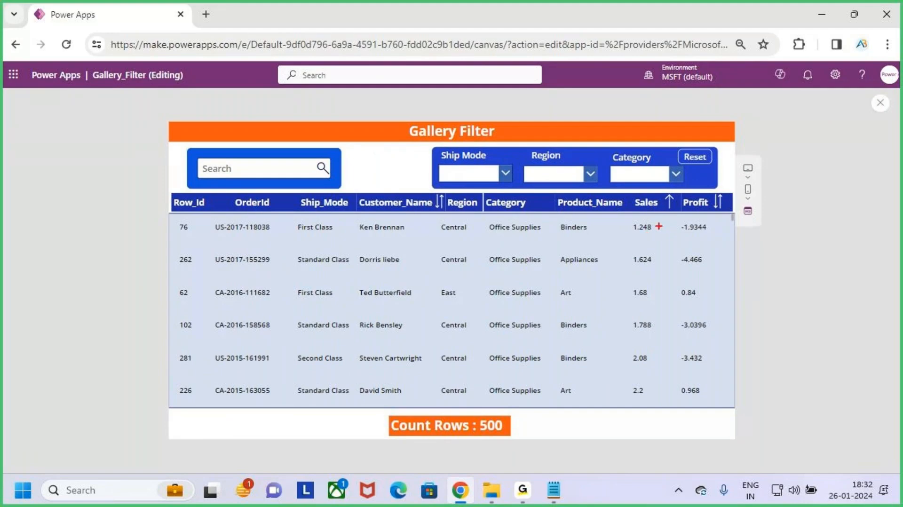
Sort the preview by Profit in descending order and compare the Profit values with the sort icon
left_click(719, 206)
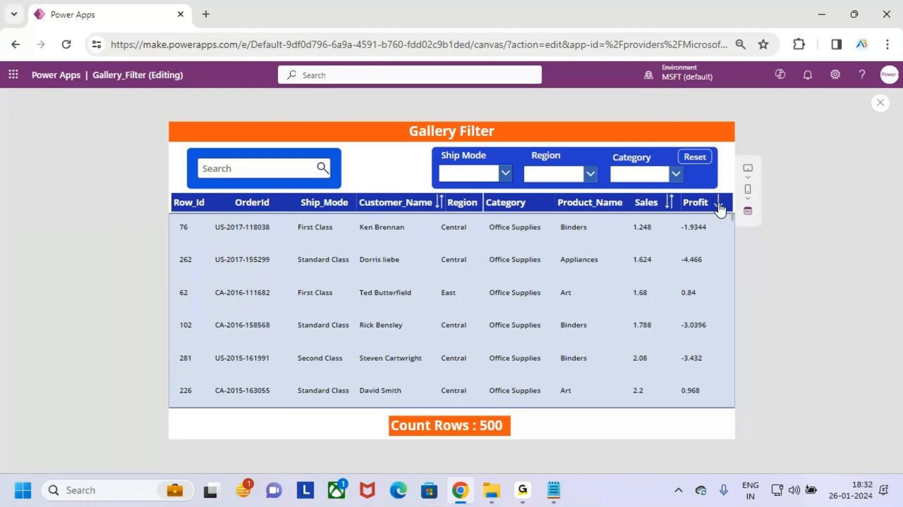
key("ctrl+2")
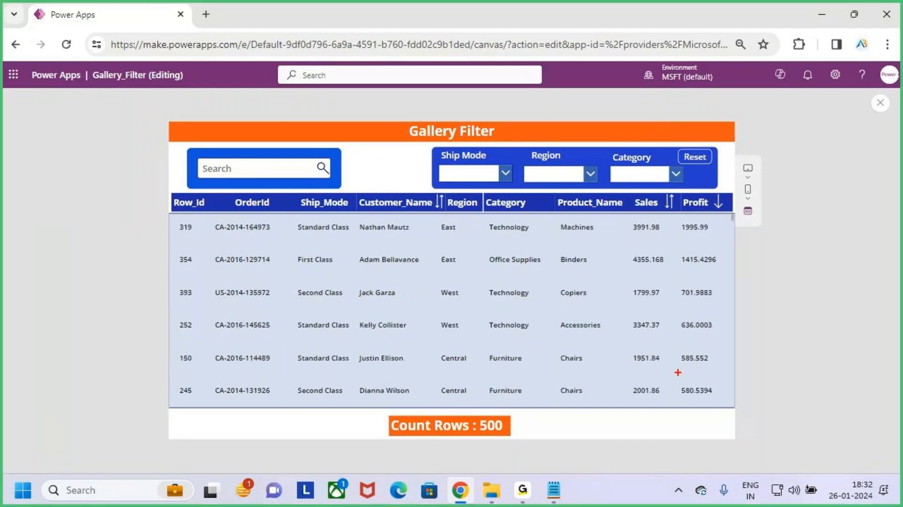
left_click_drag(675, 394, 679, 227)
key("Escape")
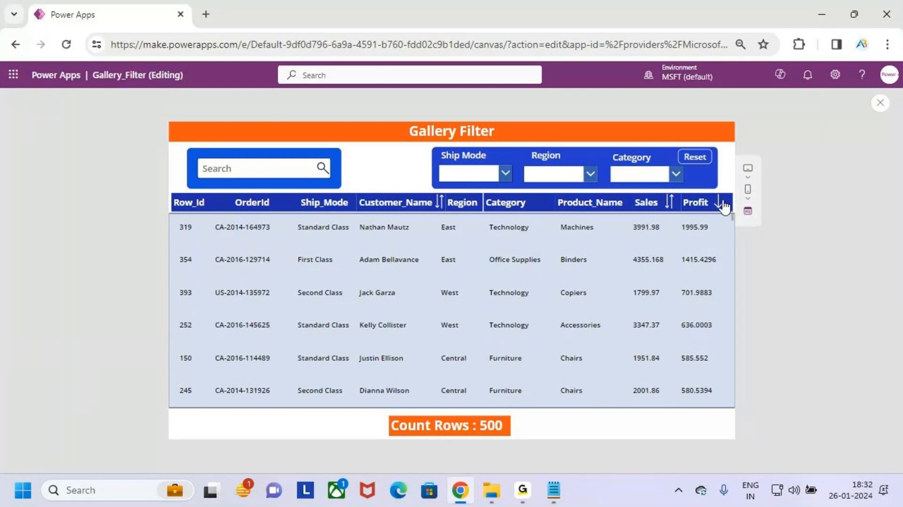
Switch the Profit column to ascending order in the preview and compare its values with the sort icon
left_click(718, 204)
key("ctrl+2")
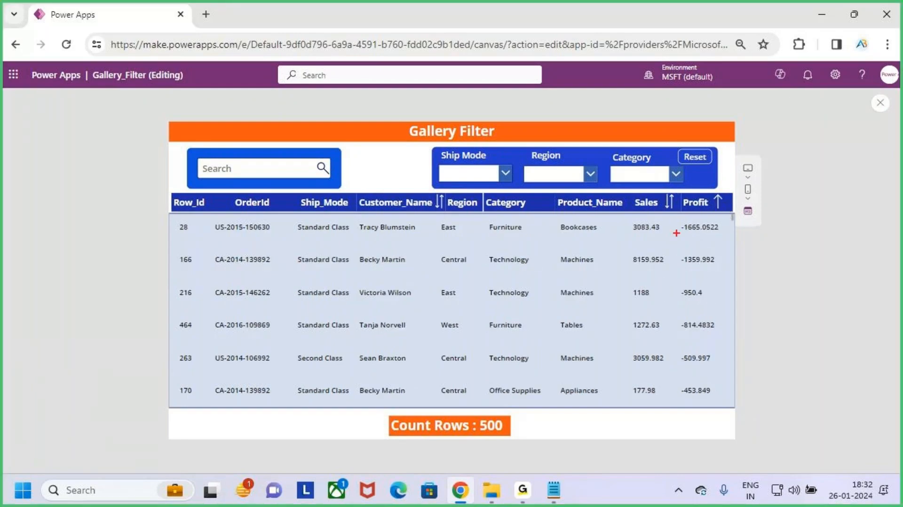
left_click_drag(677, 227, 678, 390)
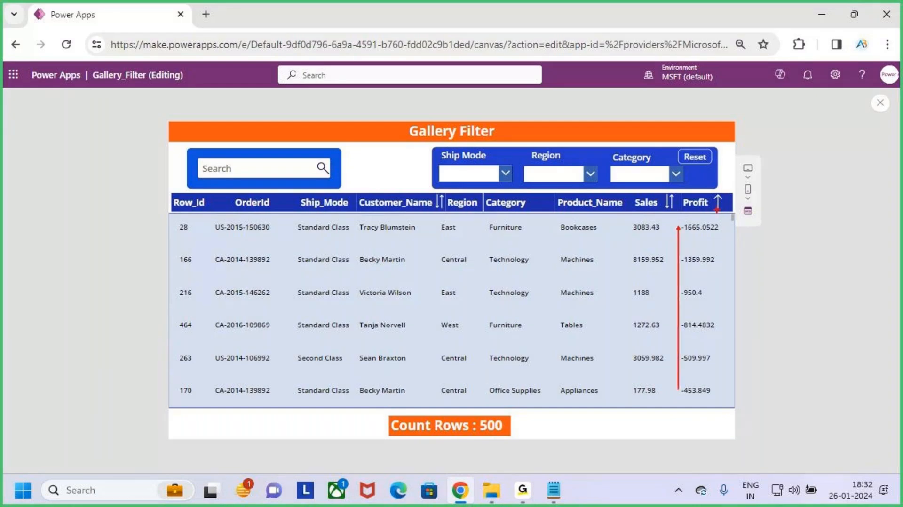
key("Escape")
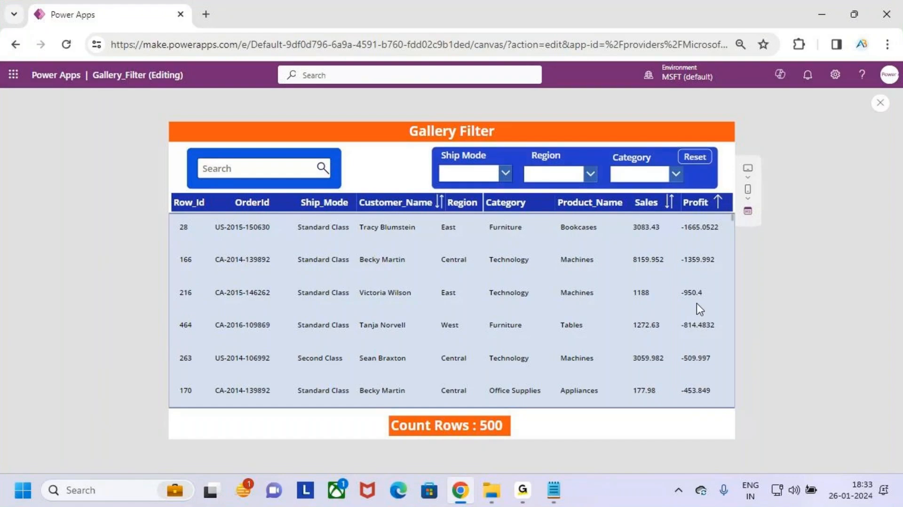
key("ctrl+2")
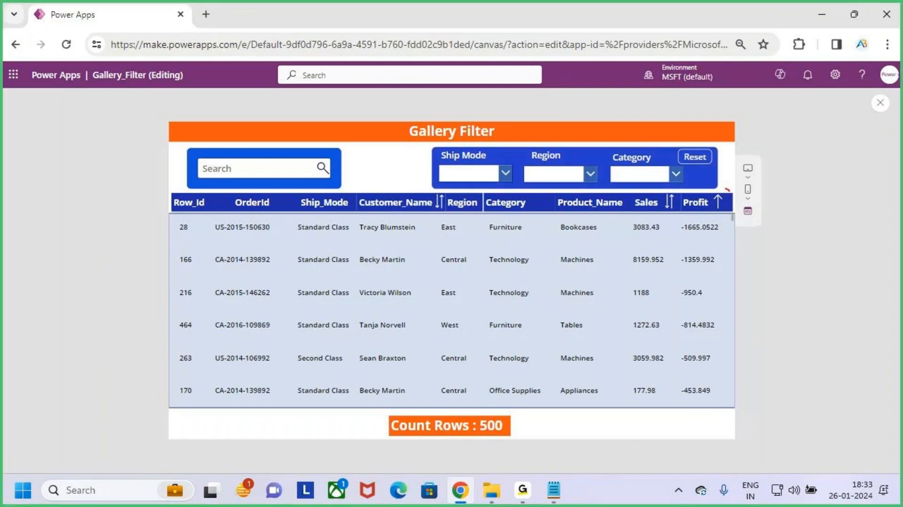
left_click_drag(689, 189, 709, 189)
left_click_drag(675, 232, 673, 386)
key("Escape")
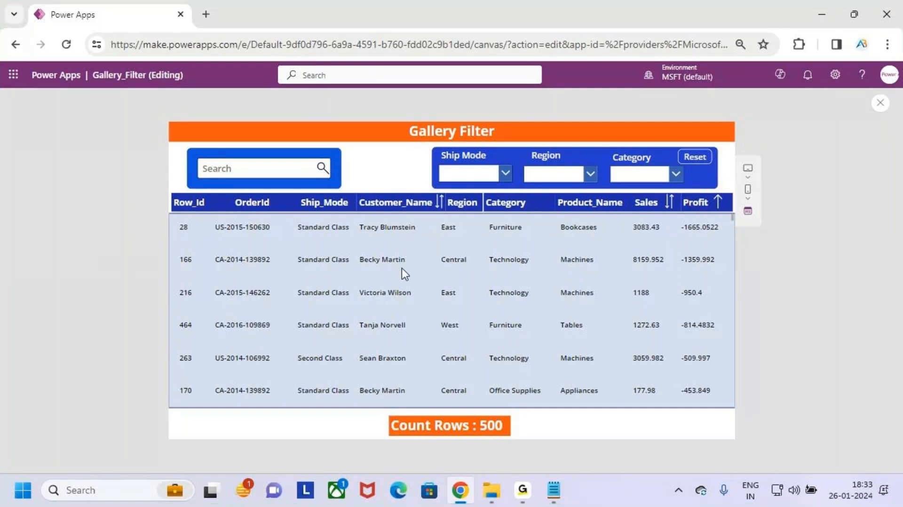
Check the Customer_Name sort icon in the preview, exit the preview and dismiss the tip
key("ctrl+2")
left_click_drag(433, 188, 460, 223)
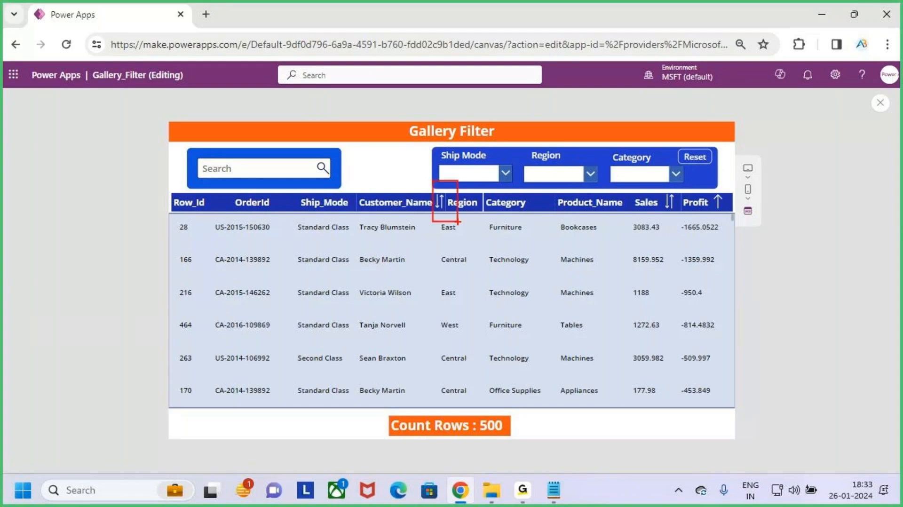
key("Escape")
key("Escape")
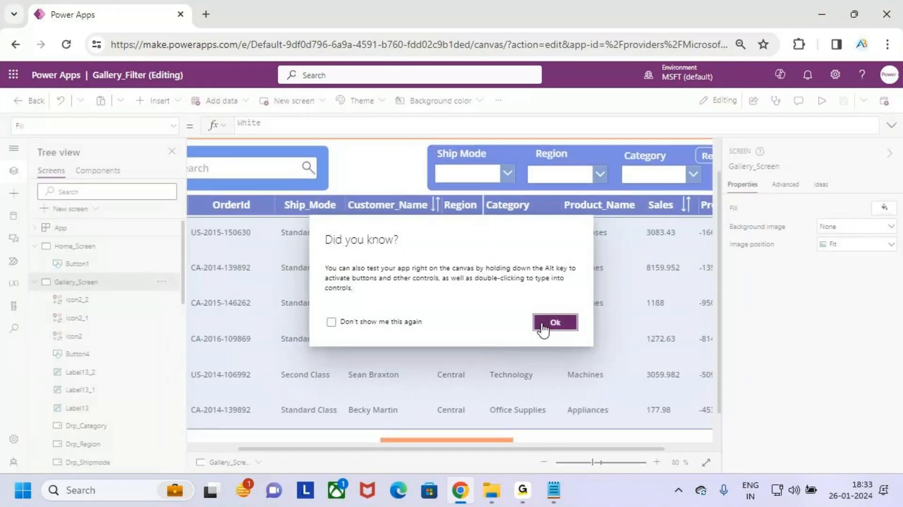
left_click(562, 326)
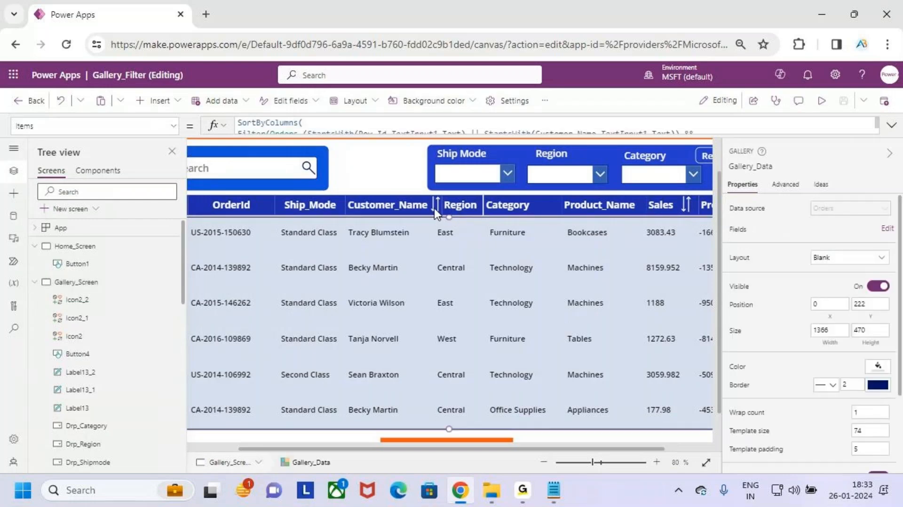
Select the Customer_Name column's sort icon and replace its Icon property formula with the copied Sales icon formula
left_click(434, 207)
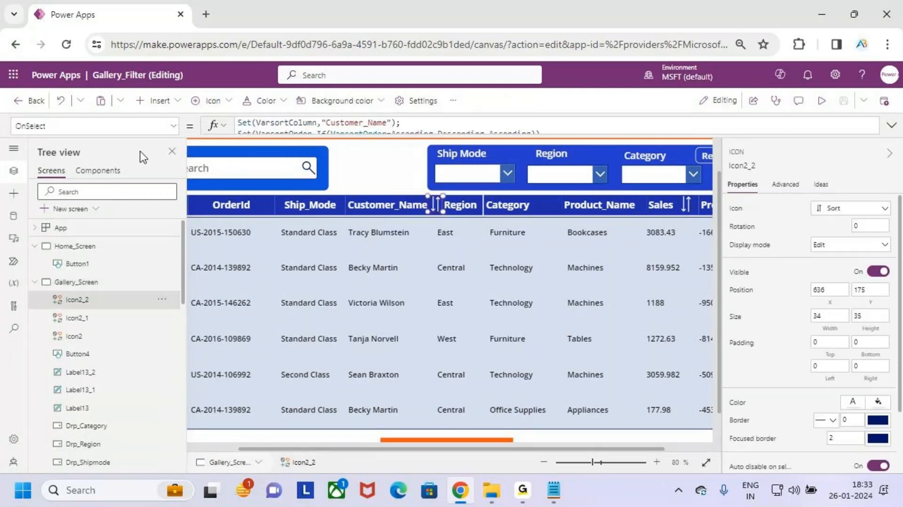
left_click(173, 126)
scroll(120, 232, "up", 5)
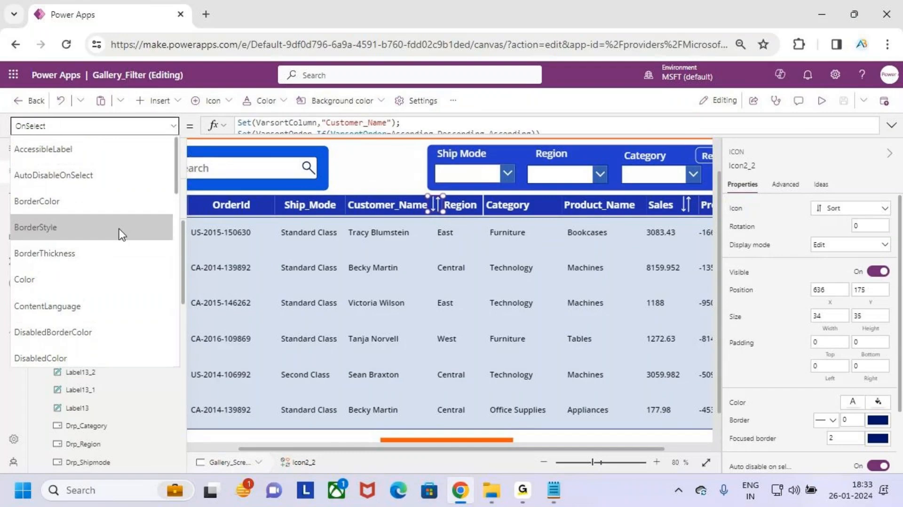
scroll(118, 230, "down", 5)
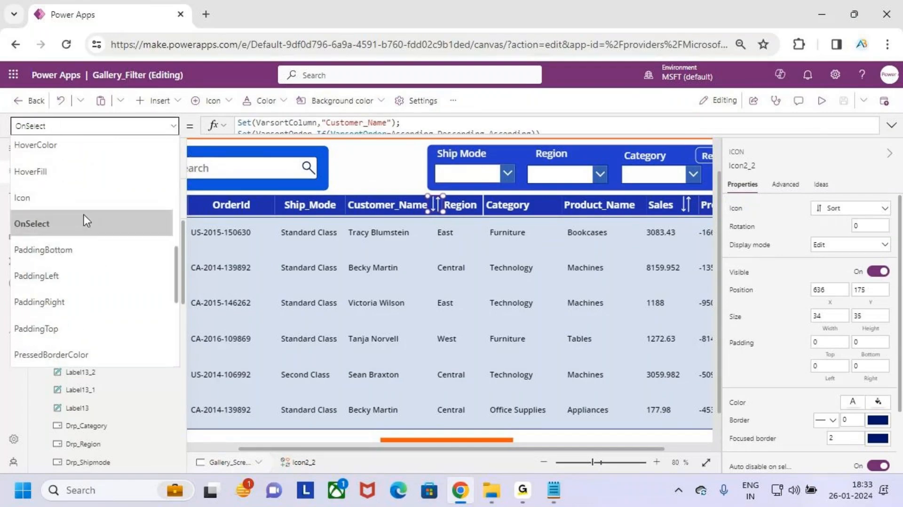
left_click(75, 174)
left_click(172, 125)
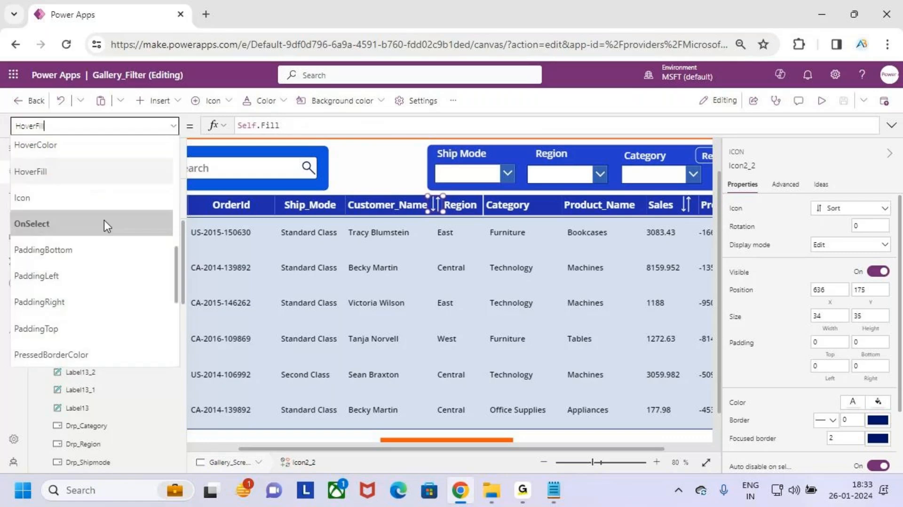
left_click(105, 196)
key("BackSpace")
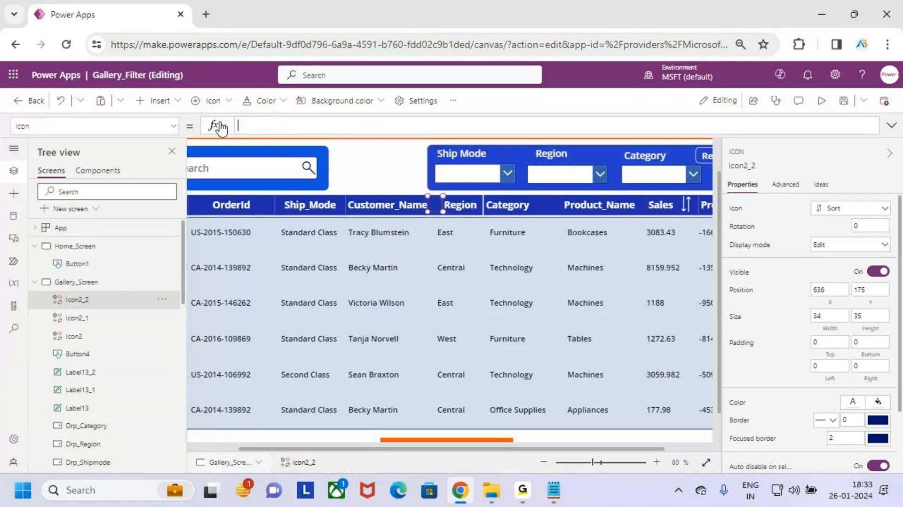
type("If(VarsortColumn<>\"Sales\",Icon.Sort,If(VarsortOrder=SortOrder.Ascending,Icon.ArrowUp,Icon.ArrowDown))")
Copy the field name Customer_Name from the Text formula of the gallery's customer name label
left_click(892, 126)
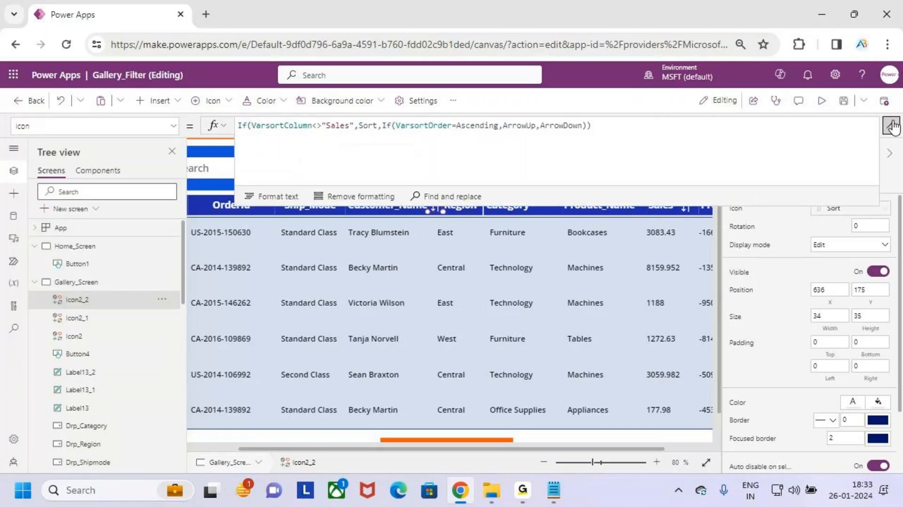
left_click(500, 143)
double_click(338, 125)
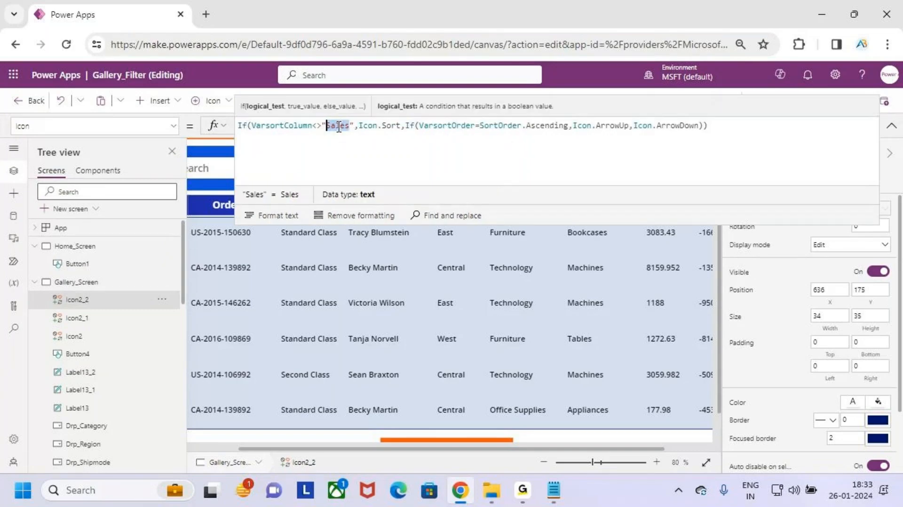
left_click(390, 231)
left_click_drag(350, 126, 280, 127)
key("ctrl+c")
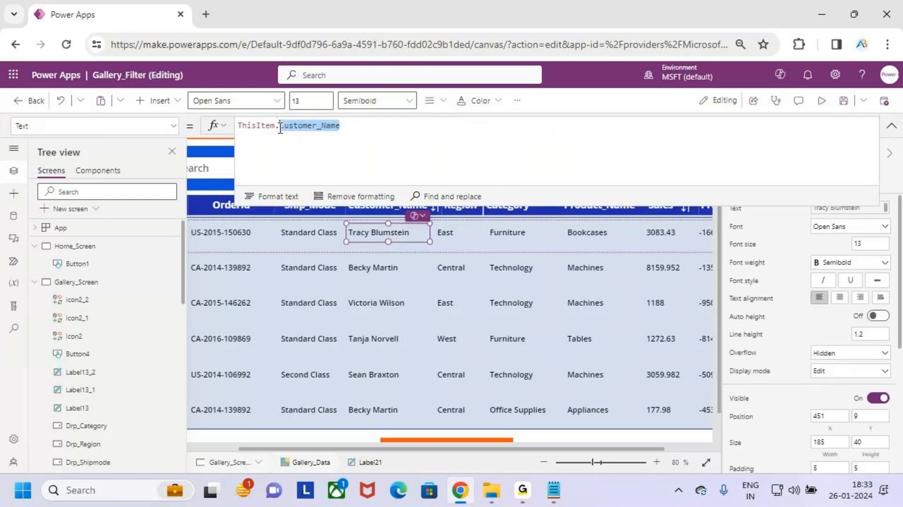
Replace Sales with Customer_Name in the Icon formula of the Customer_Name column's sort icon and save the app
left_click(433, 275)
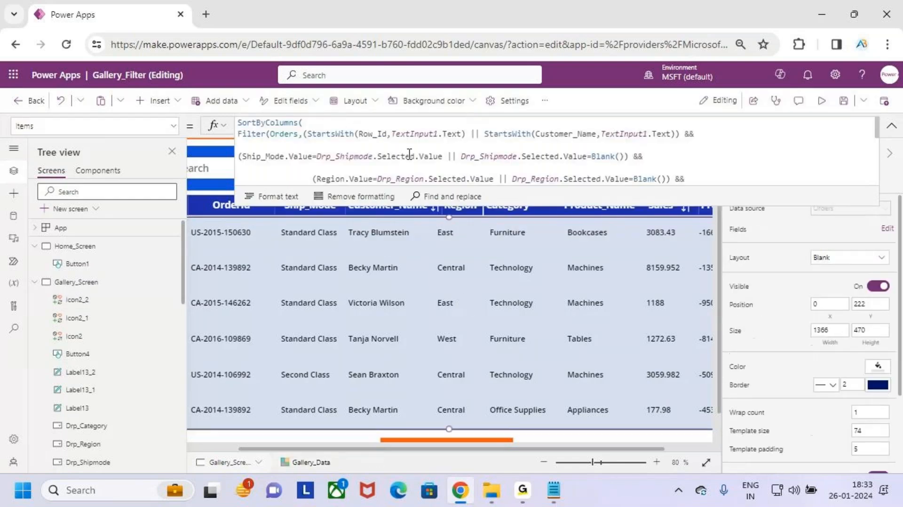
left_click(436, 210)
left_click(441, 129)
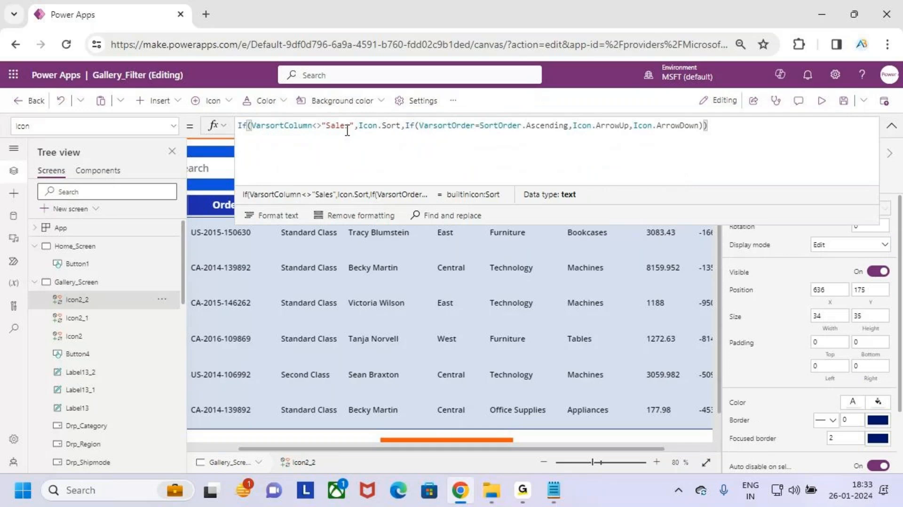
left_click(432, 135)
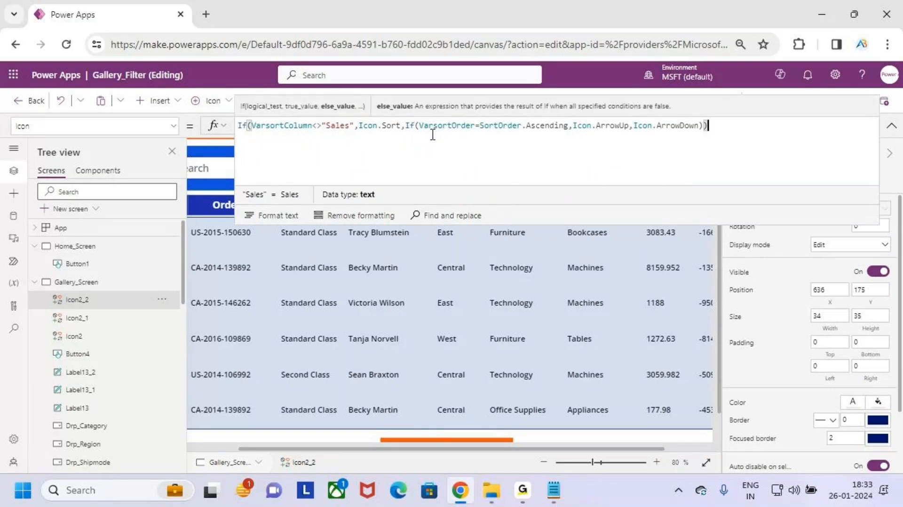
double_click(346, 126)
key("ctrl+v")
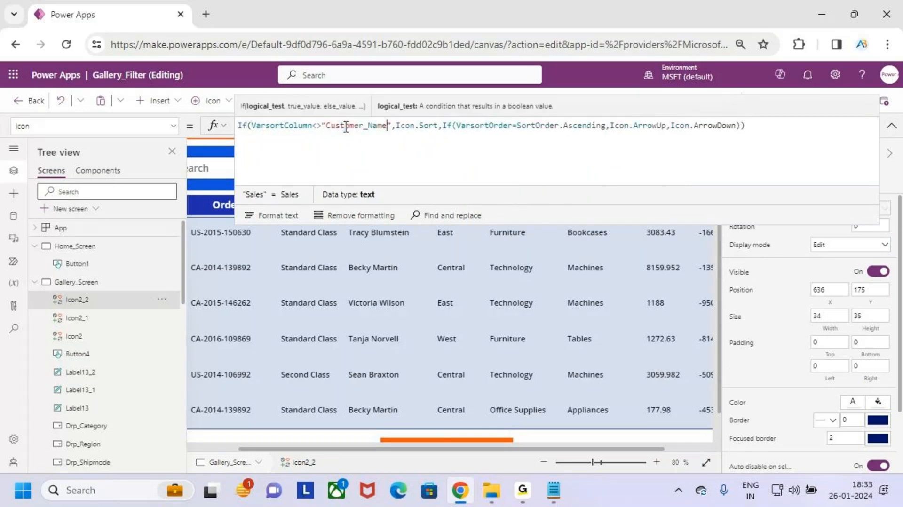
left_click(890, 127)
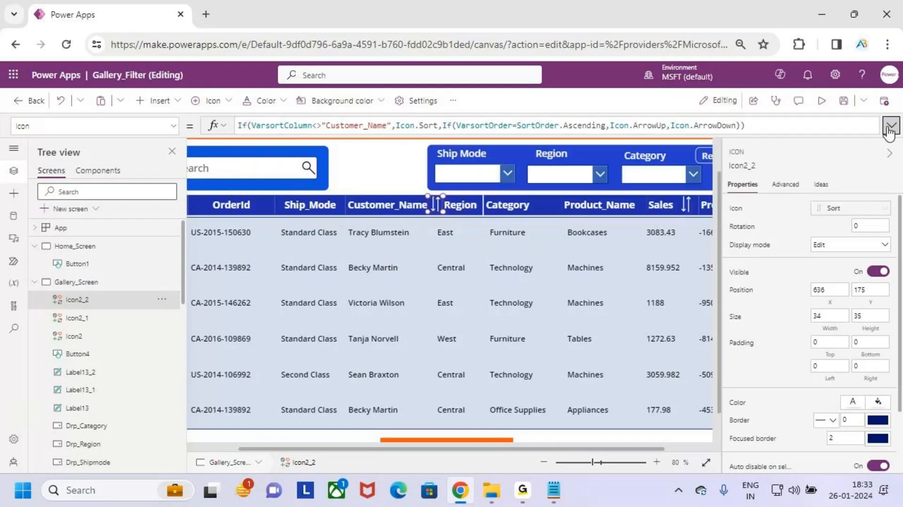
left_click(841, 101)
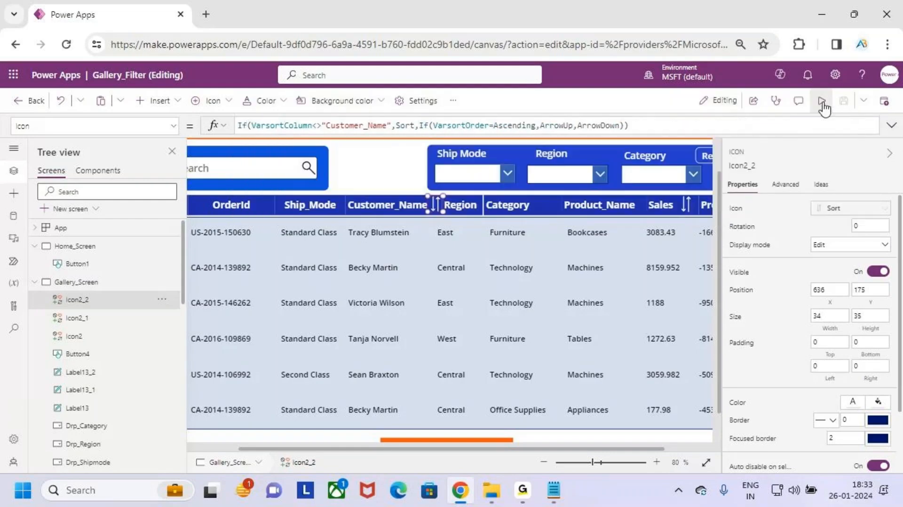
Preview the app, sort the gallery by Customer_Name in descending order and compare the names with the sort icon
left_click(822, 107)
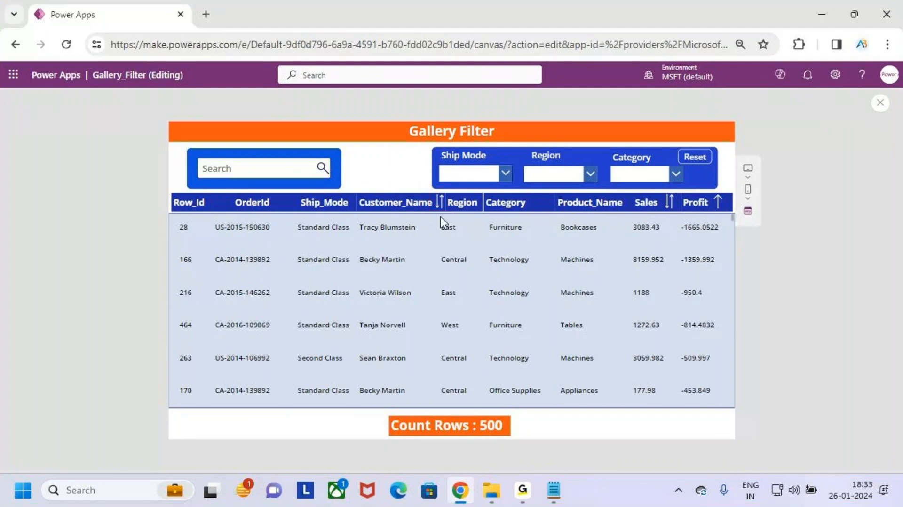
left_click(440, 202)
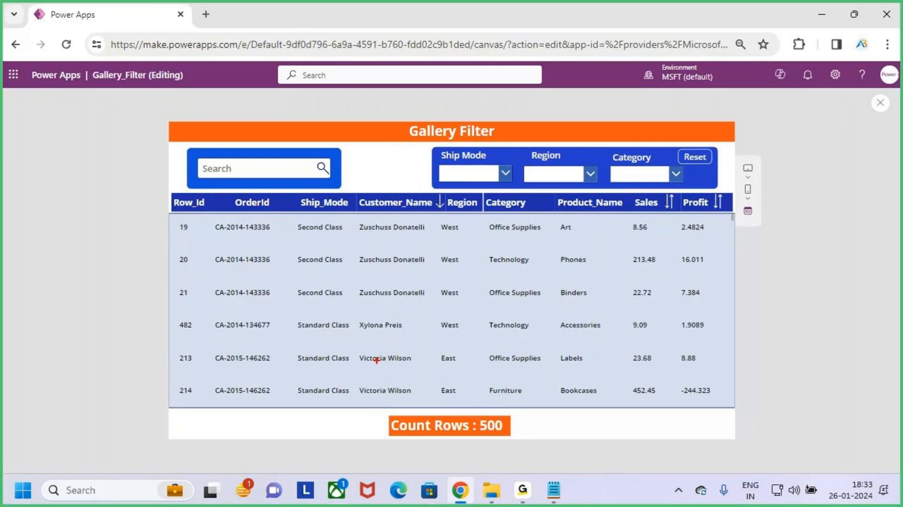
left_click_drag(356, 390, 356, 218)
key("Escape")
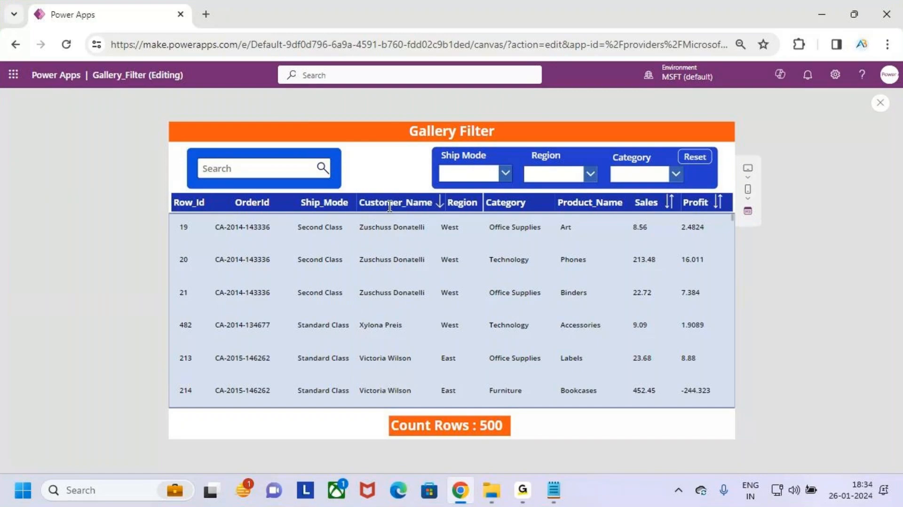
Switch the Customer_Name column to ascending order in the preview and compare the names with the sort icon
left_click(439, 202)
key("ctrl+2")
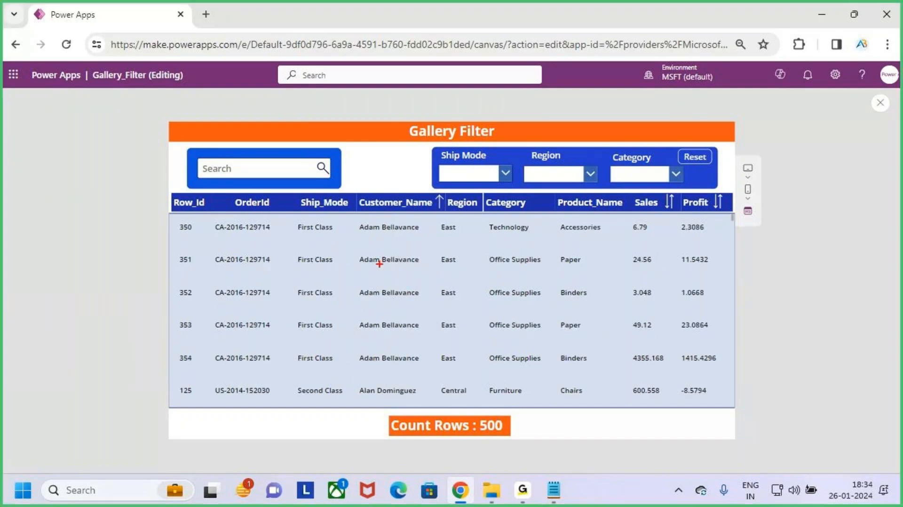
left_click_drag(355, 227, 352, 391)
key("Escape")
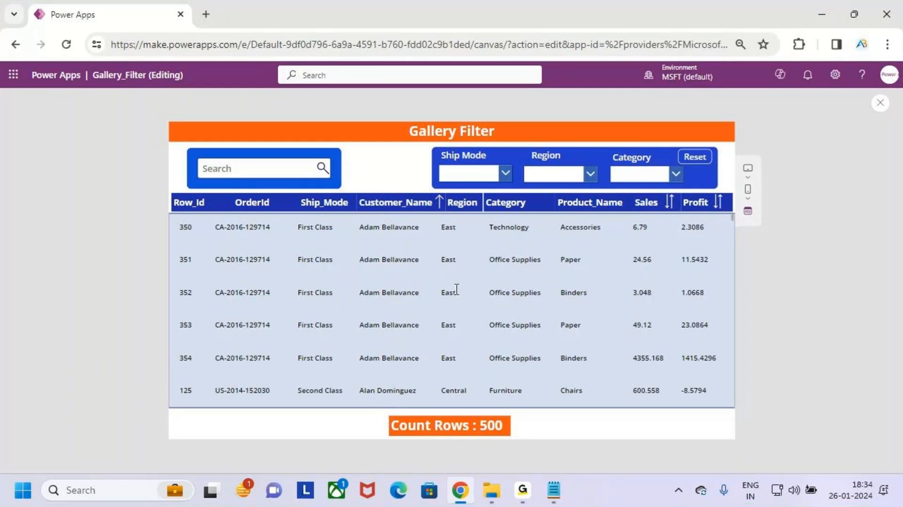
Sort the preview by Sales in descending order and check the Sales values against the column's sort icon
left_click(670, 203)
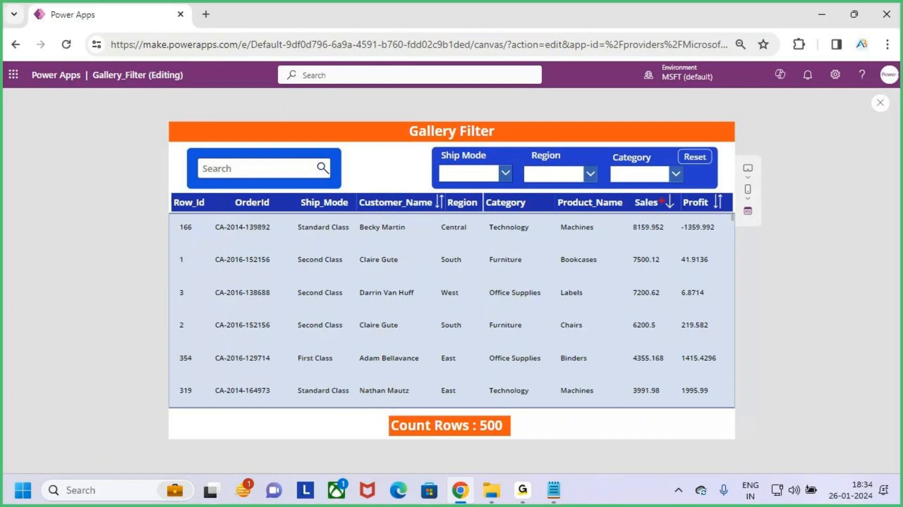
left_click_drag(626, 200, 670, 189)
left_click_drag(625, 387, 626, 220)
key("Escape")
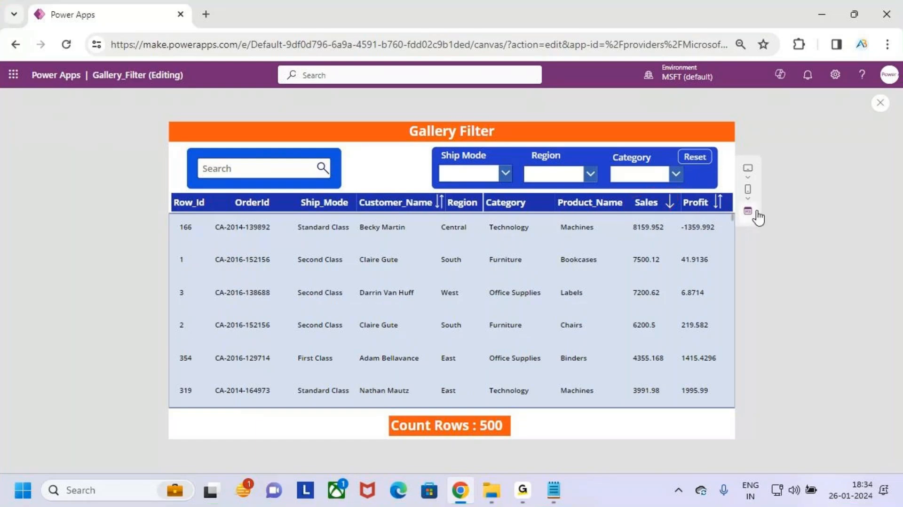
Sort the preview by Profit in ascending order, check the values against the sort icon, and exit the preview
left_click(718, 204)
key("ctrl+2")
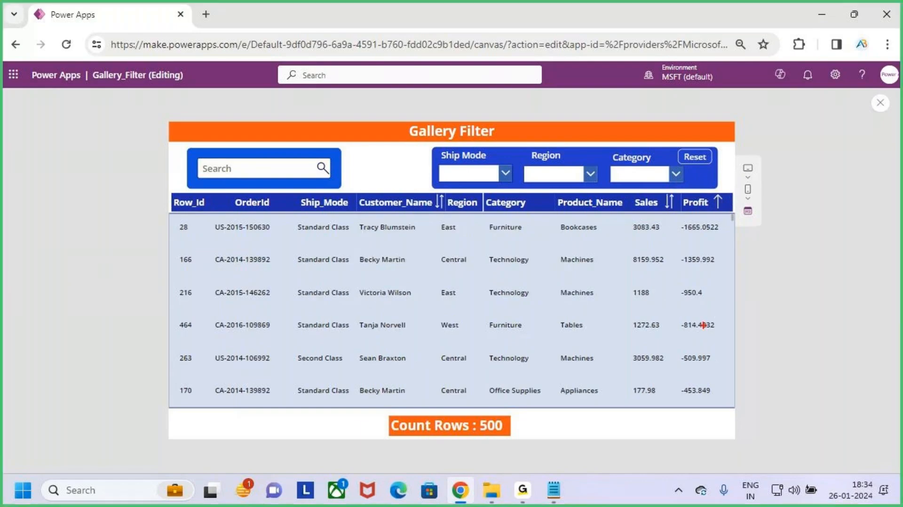
left_click_drag(677, 225, 676, 403)
key("Escape")
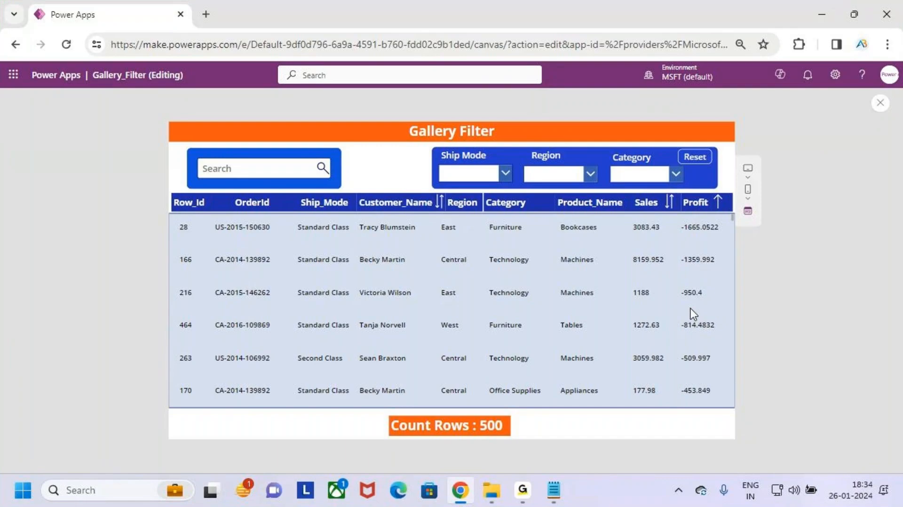
left_click(880, 102)
Examine how VarsortColumn and VarsortOrder are used in the SortByColumns formula of the gallery's Items property
left_click(572, 329)
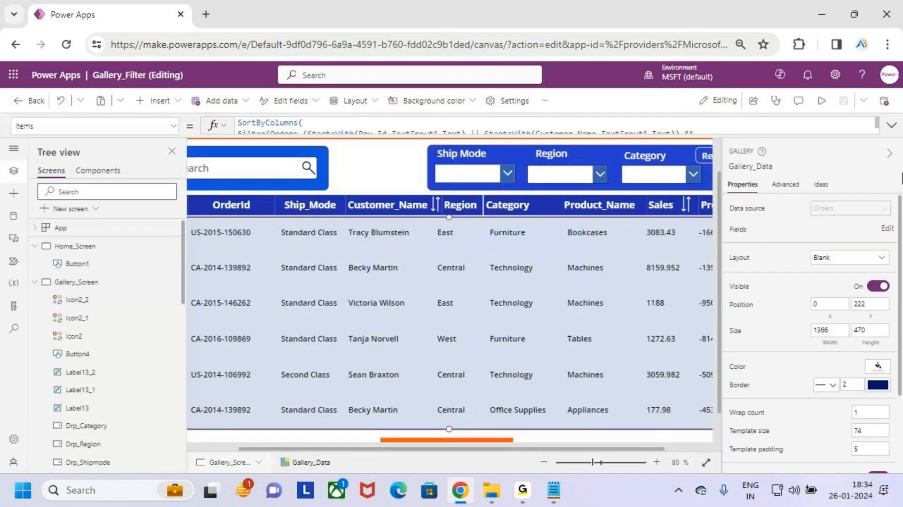
left_click(891, 125)
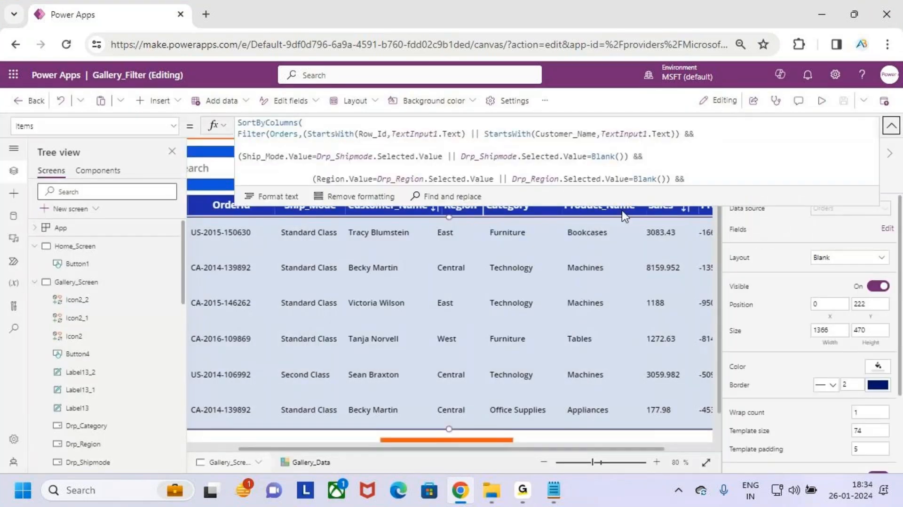
left_click(400, 223)
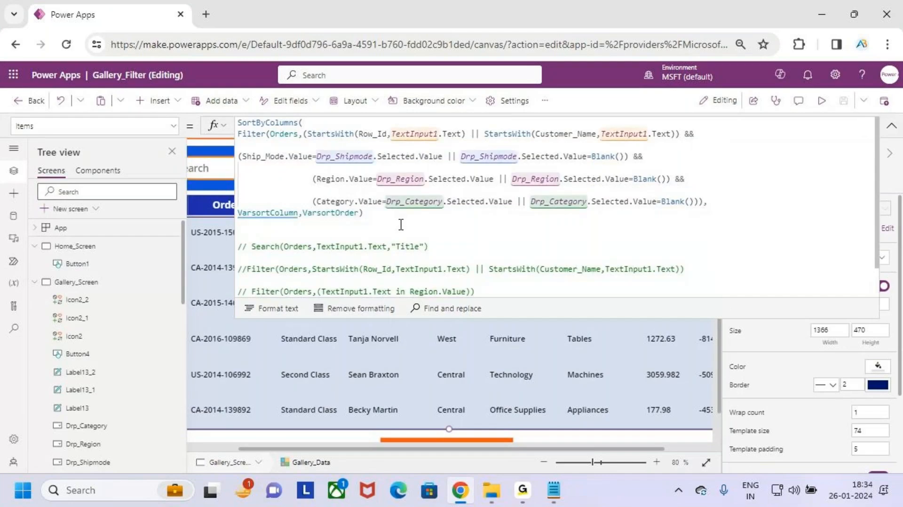
mouse_move(235, 204)
left_mouse_down()
mouse_move(299, 220)
mouse_move(243, 246)
mouse_move(277, 245)
left_mouse_up()
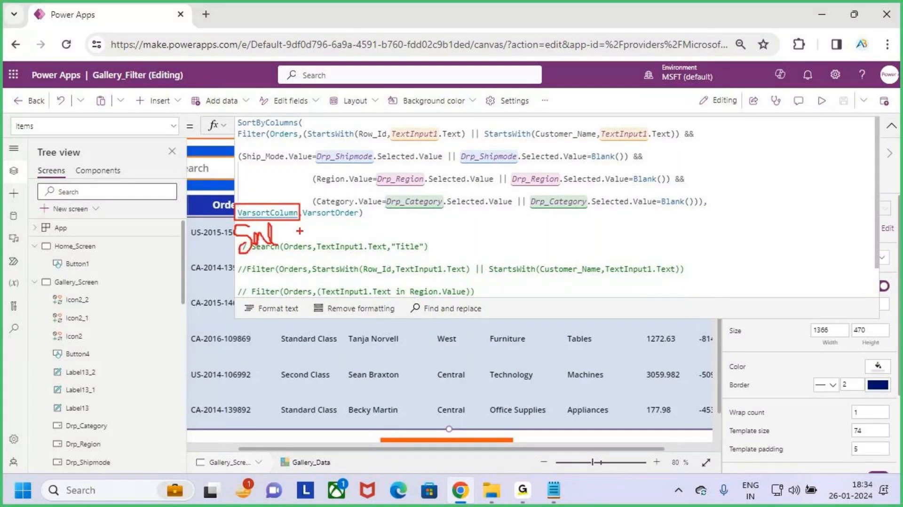
left_click_drag(332, 221, 353, 248)
left_click_drag(351, 234, 353, 277)
mouse_move(403, 228)
left_mouse_down()
mouse_move(399, 251)
mouse_move(408, 231)
left_mouse_up()
mouse_move(406, 242)
left_mouse_down()
mouse_move(440, 256)
mouse_move(476, 238)
left_mouse_up()
left_click_drag(282, 230, 301, 228)
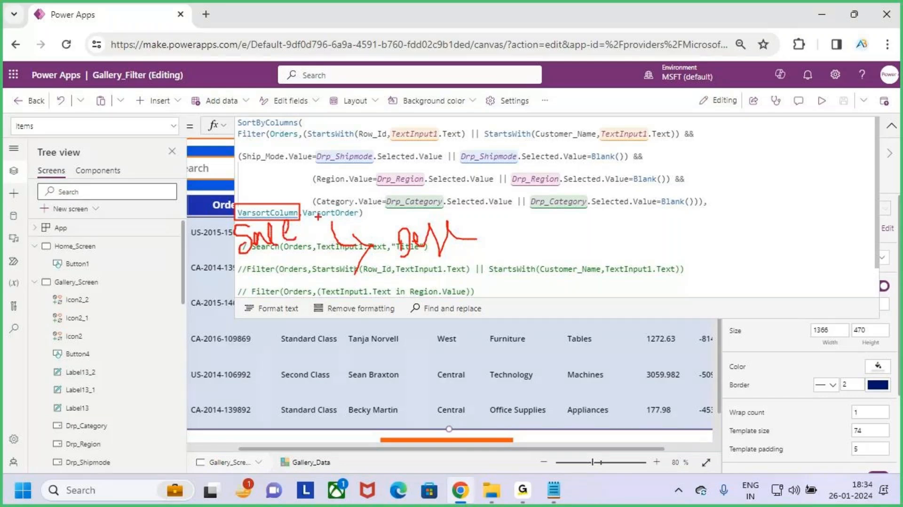
key("Escape")
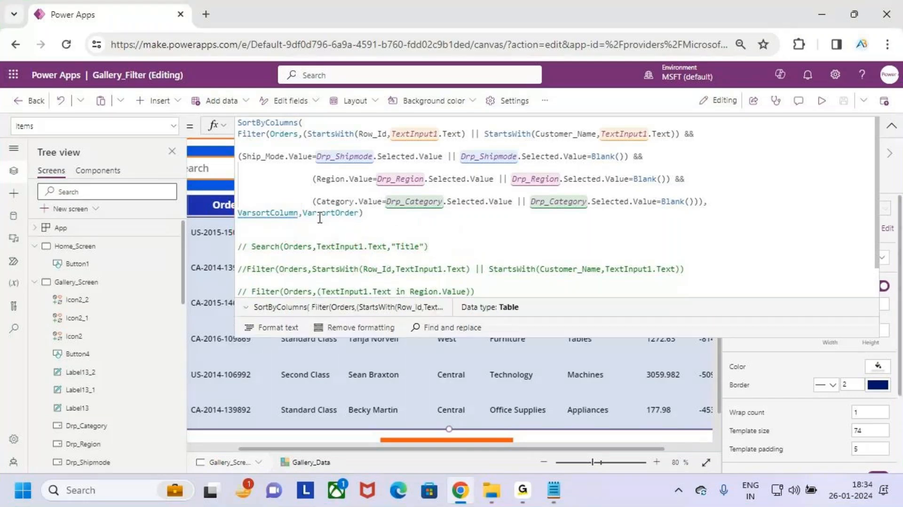
left_click(891, 125)
Review the default sort column and sort order set in the App object's OnStart formula
left_click(51, 228)
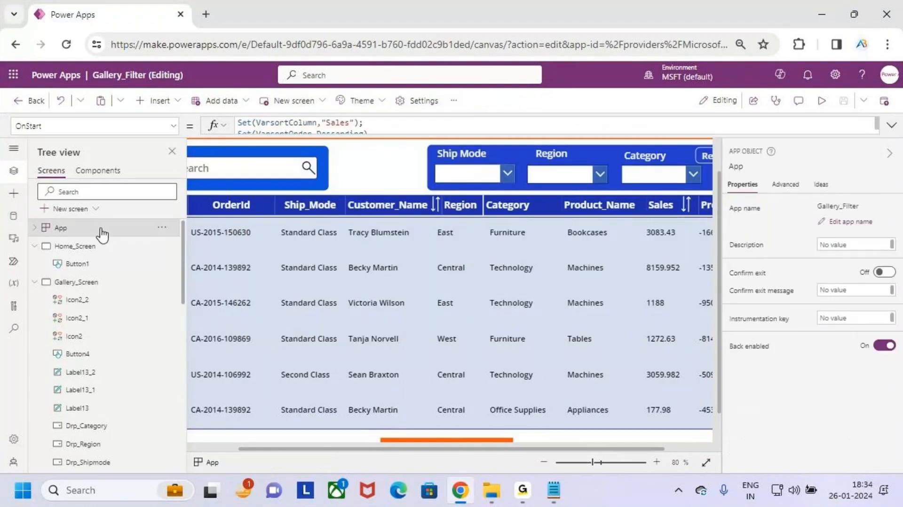
left_click(478, 134)
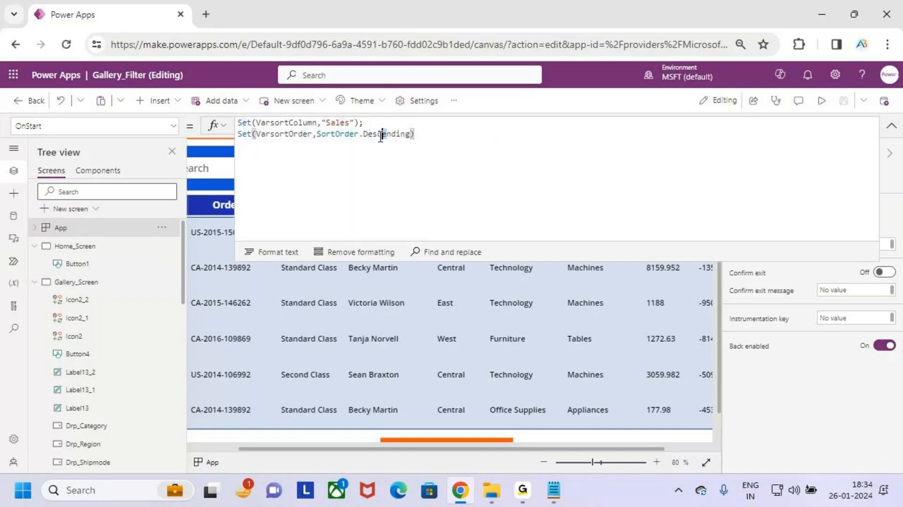
left_click_drag(386, 135, 378, 135)
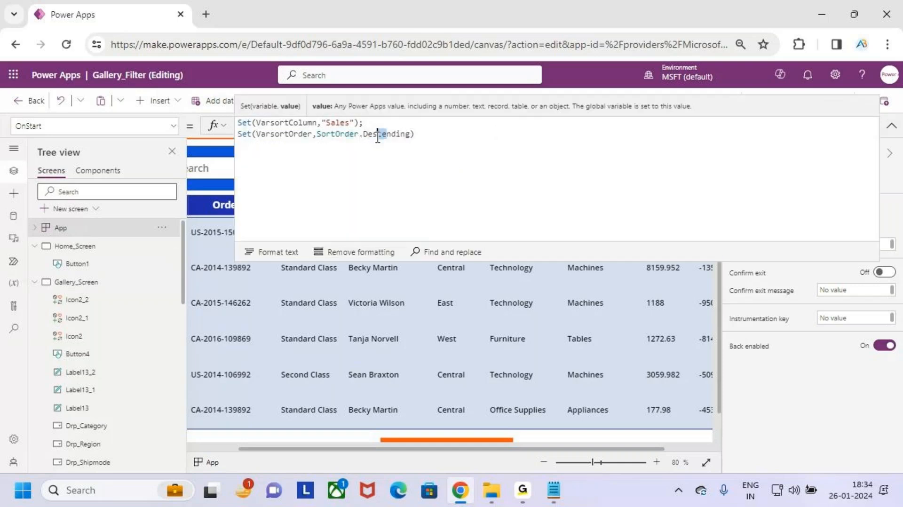
left_click(416, 137)
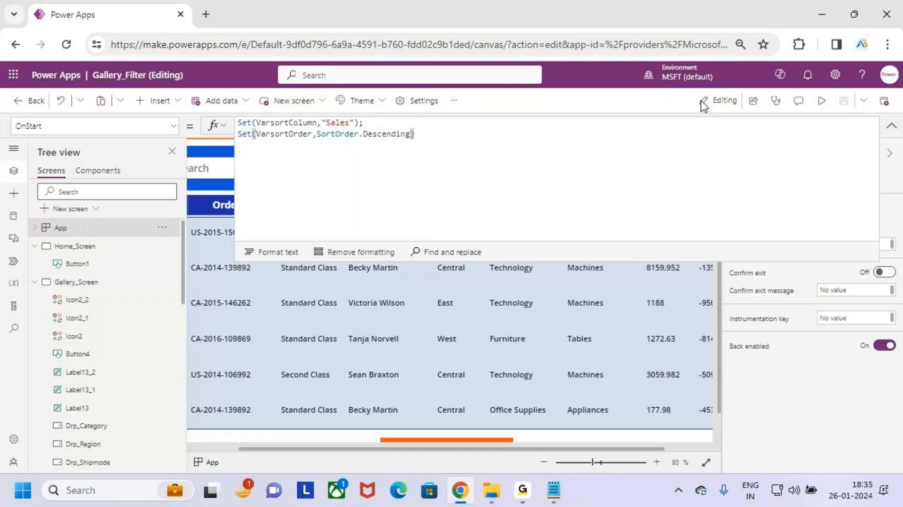
left_click(891, 126)
Switch to Home_Screen and run the app's OnStart to initialise the sort variables
left_click(161, 228)
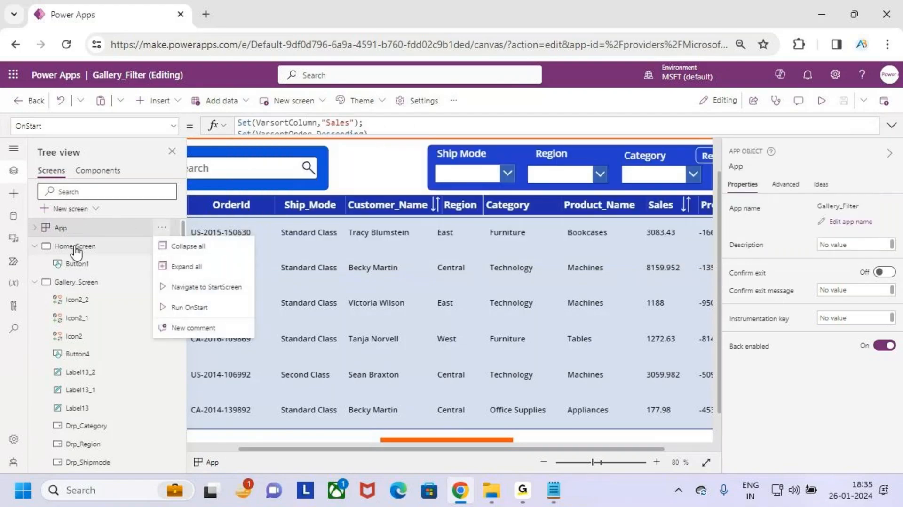
key("Escape")
left_click(80, 254)
left_click(162, 227)
left_click(228, 313)
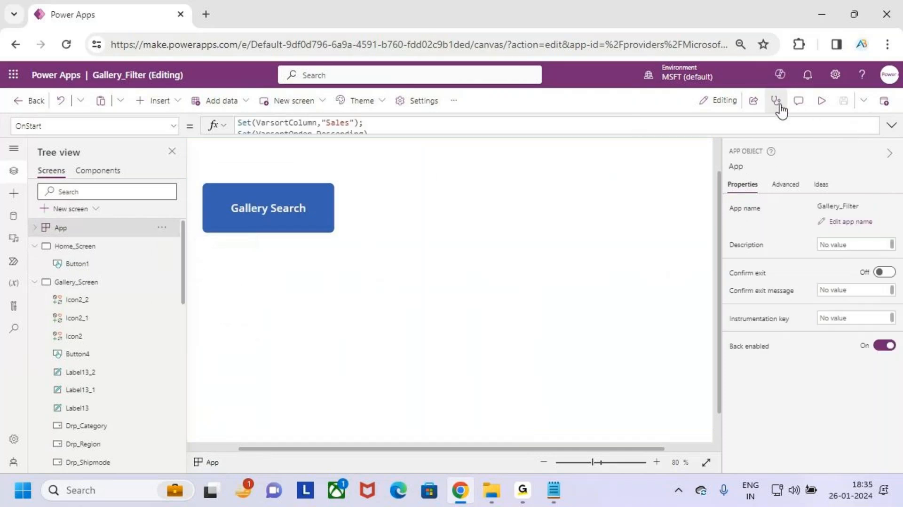
Preview the app from the home screen, open Gallery Search, check the default Sales sort and its icon, and exit the preview
left_click(819, 108)
left_click(306, 218)
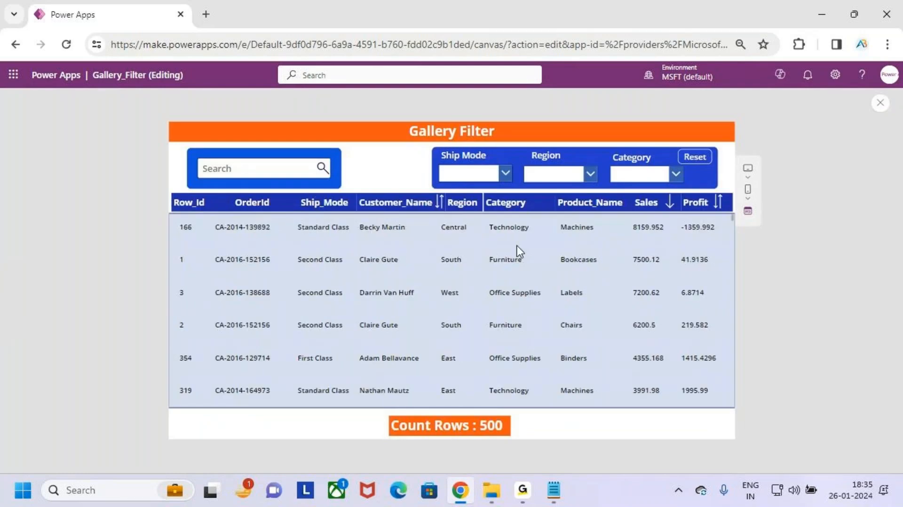
key("ctrl+2")
mouse_move(169, 194)
left_mouse_down()
mouse_move(741, 384)
mouse_move(733, 395)
left_mouse_up()
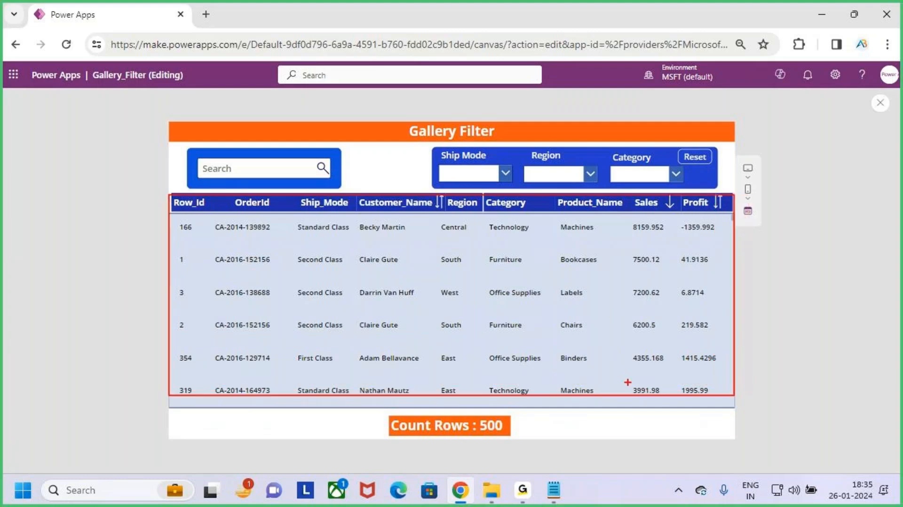
left_click_drag(628, 383, 629, 221)
key("Escape")
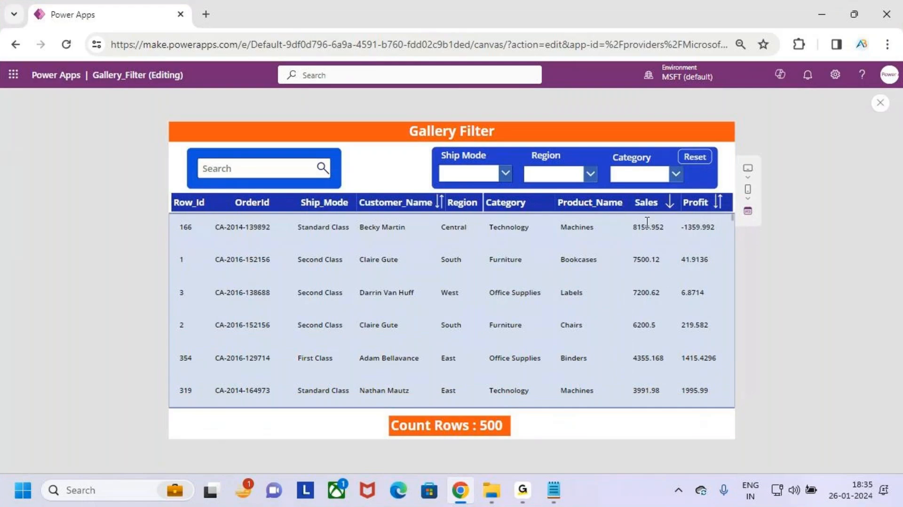
key("ctrl+2")
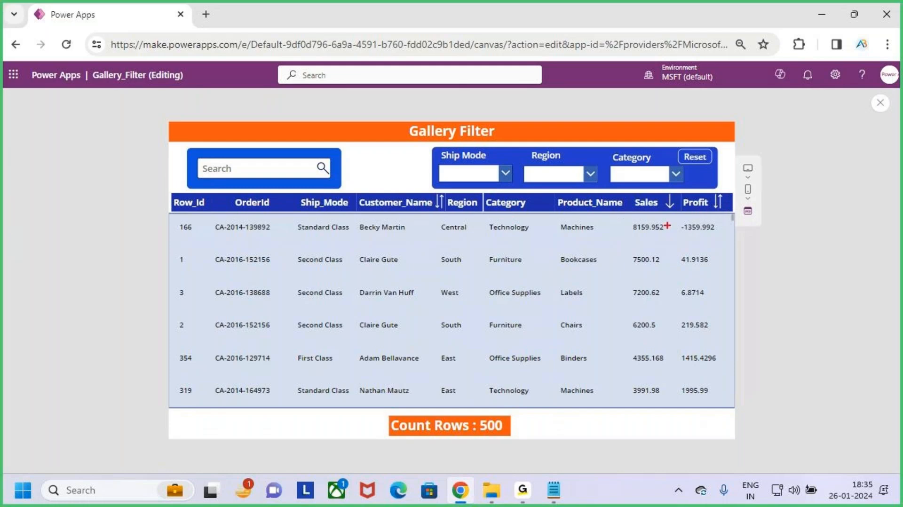
mouse_move(621, 389)
left_mouse_down()
mouse_move(624, 225)
mouse_move(676, 188)
mouse_move(651, 181)
left_mouse_up()
key("Escape")
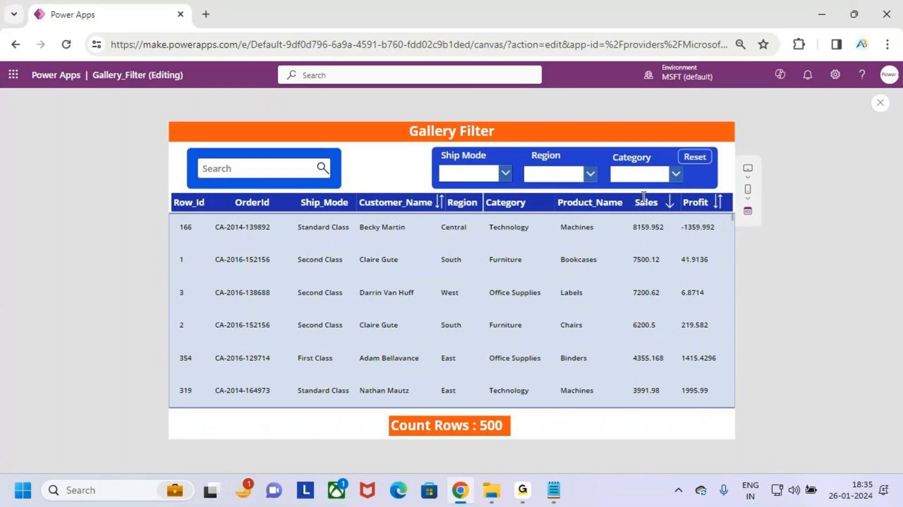
left_click(880, 103)
key("Escape")
Review the default sort column and sort order in the App object's OnStart formula
left_click(92, 231)
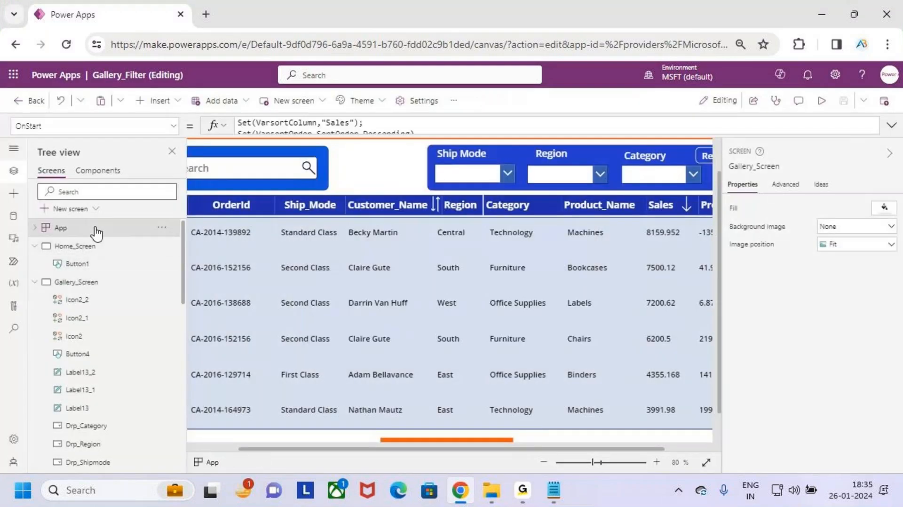
left_click(400, 135)
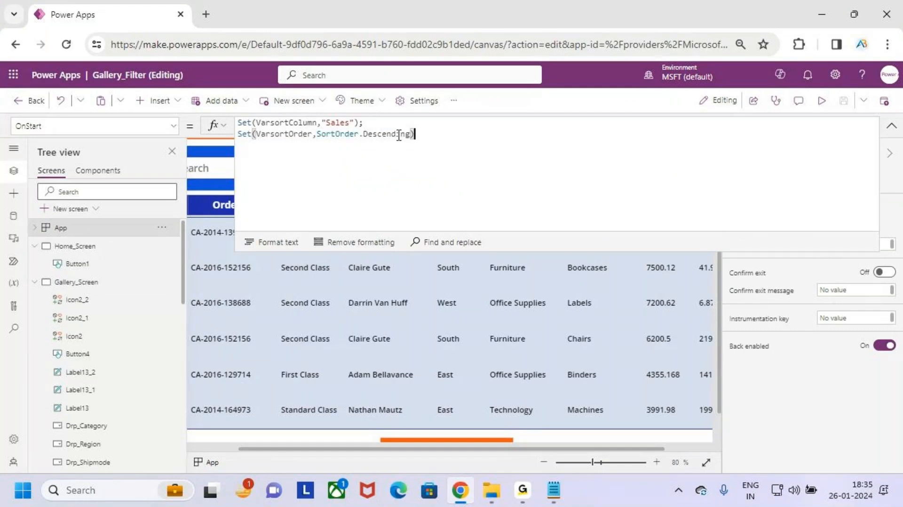
double_click(336, 122)
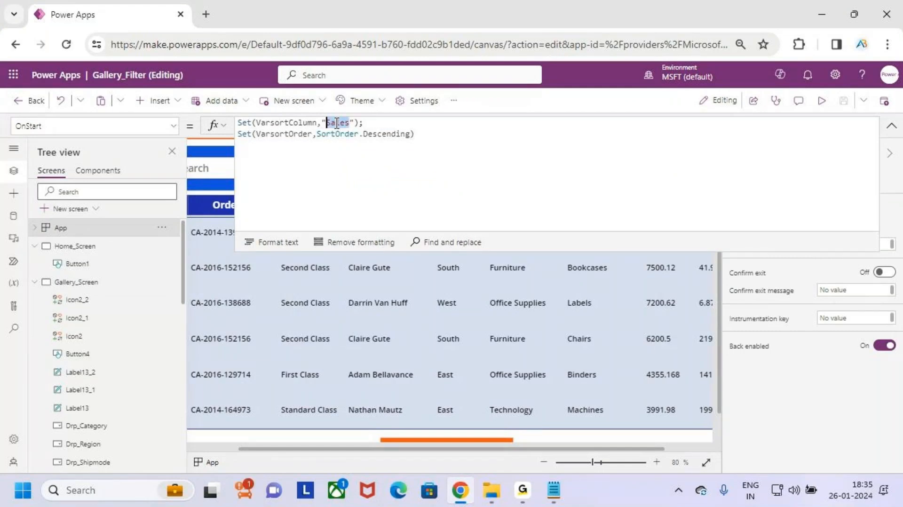
double_click(377, 133)
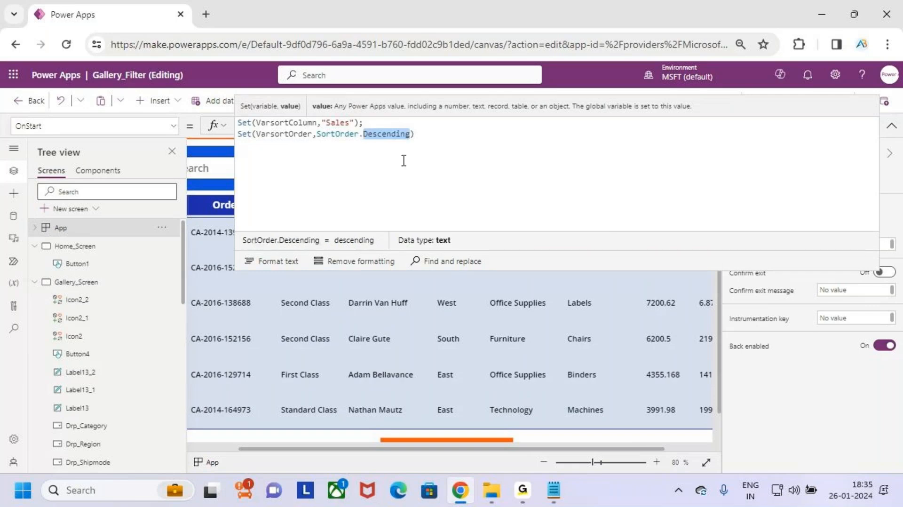
left_click(421, 132)
left_click(891, 125)
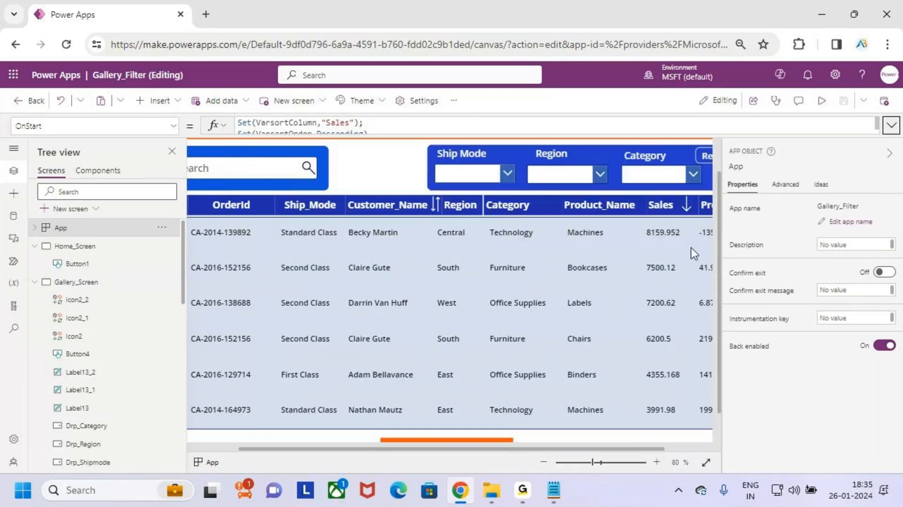
Preview the gallery screen, check the row order under the default sort, and exit the preview
left_click(821, 100)
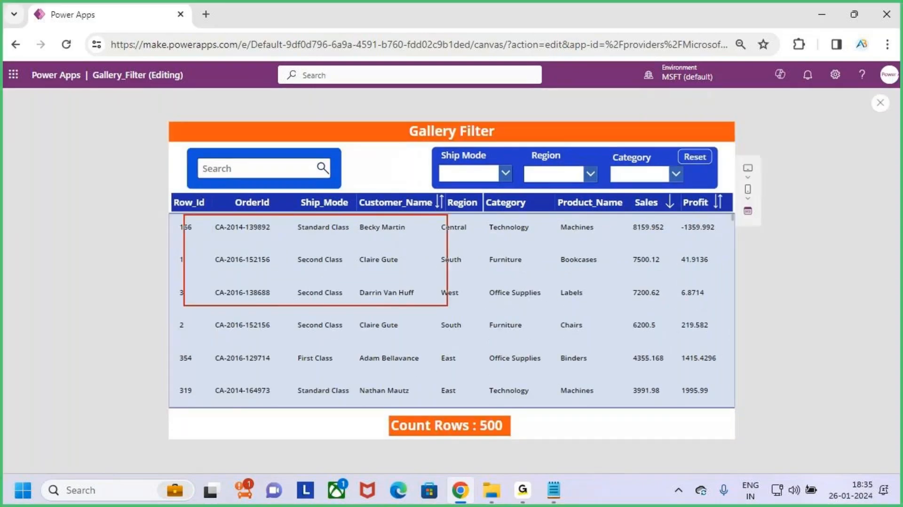
mouse_move(448, 306)
left_mouse_down()
mouse_move(718, 373)
mouse_move(720, 399)
left_mouse_up()
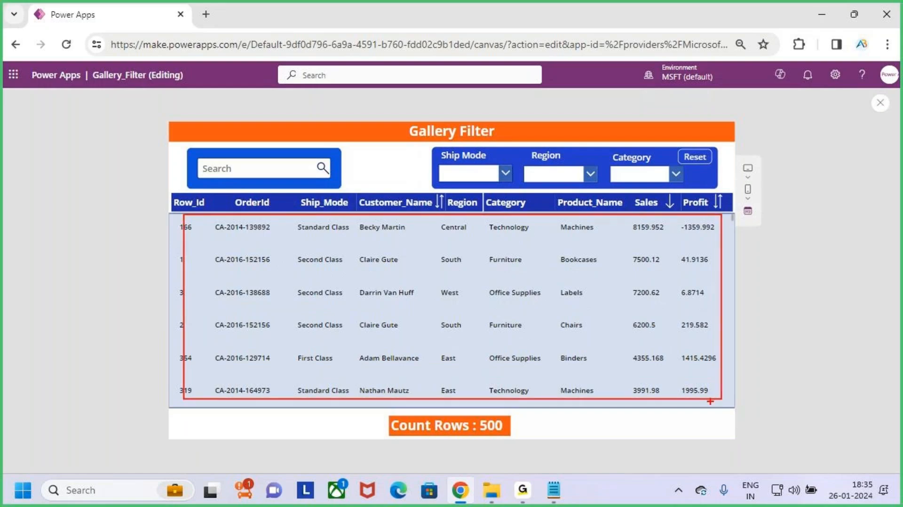
left_click(880, 103)
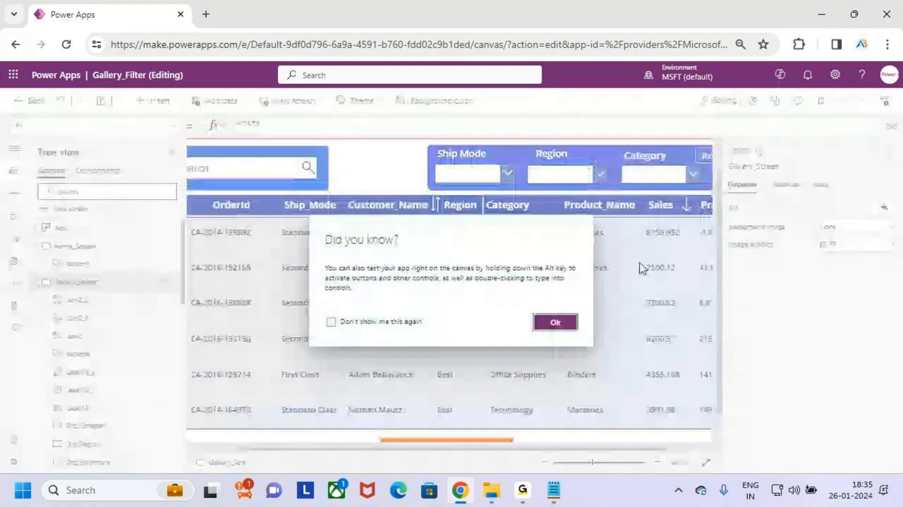
left_click(555, 322)
Compare the Icon and OnSelect formulas of the Customer_Name sort icon with the App object's OnStart formula
left_click(85, 228)
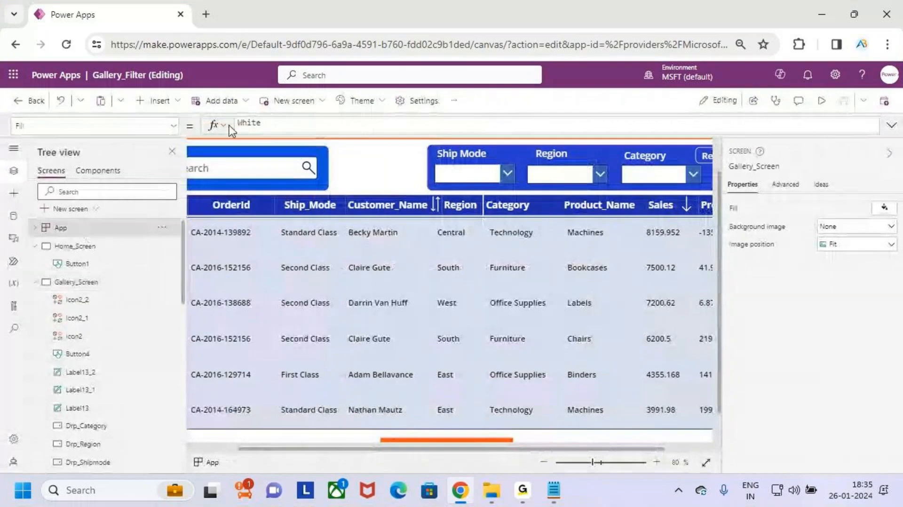
left_click(437, 205)
left_click(414, 129)
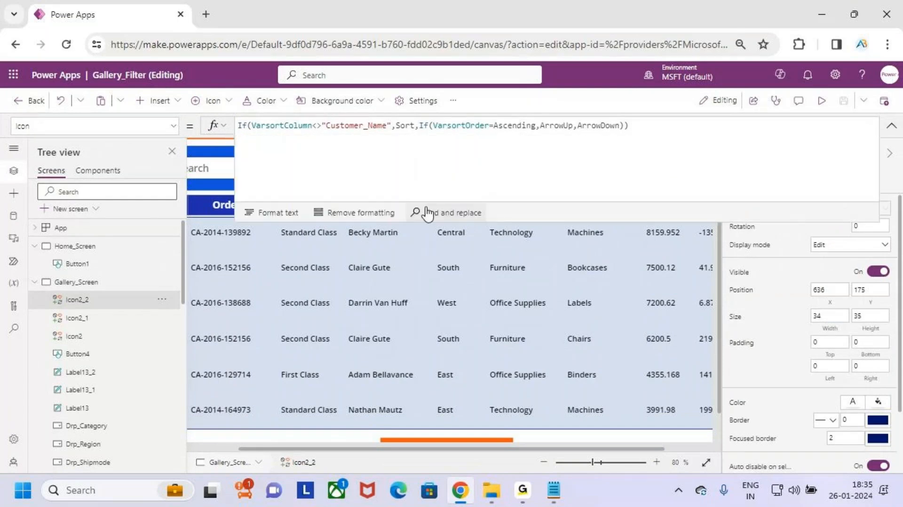
left_click(174, 125)
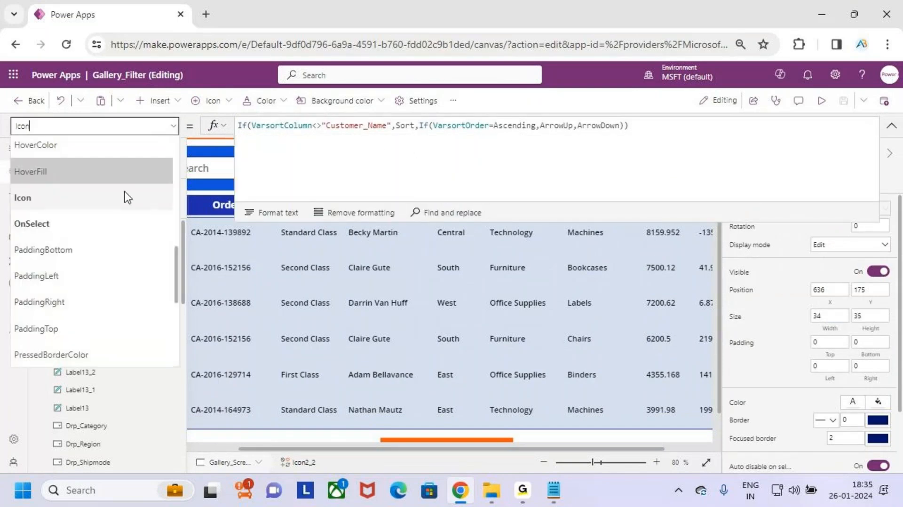
left_click(118, 221)
left_click(357, 163)
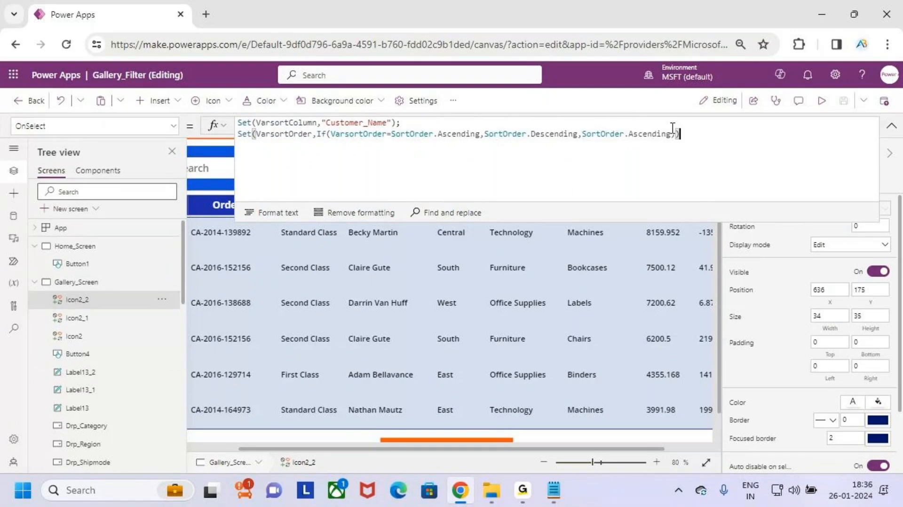
left_click(99, 230)
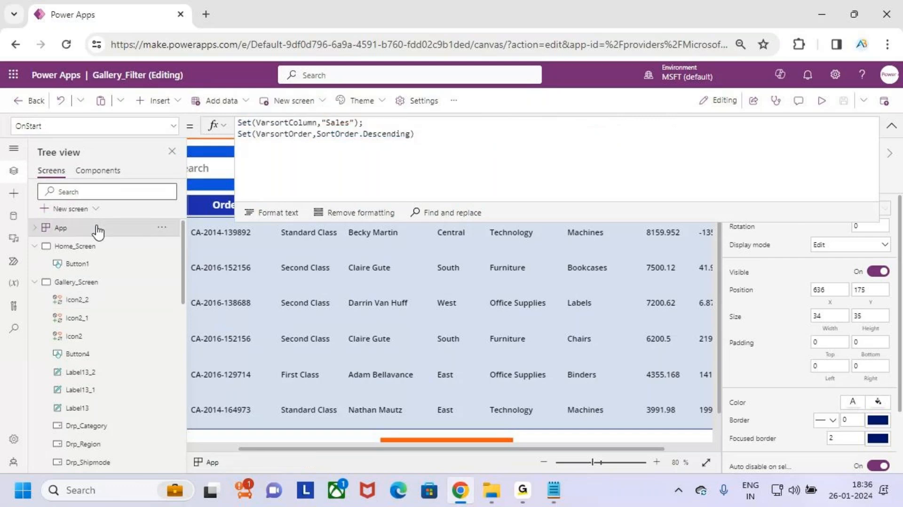
left_click(891, 125)
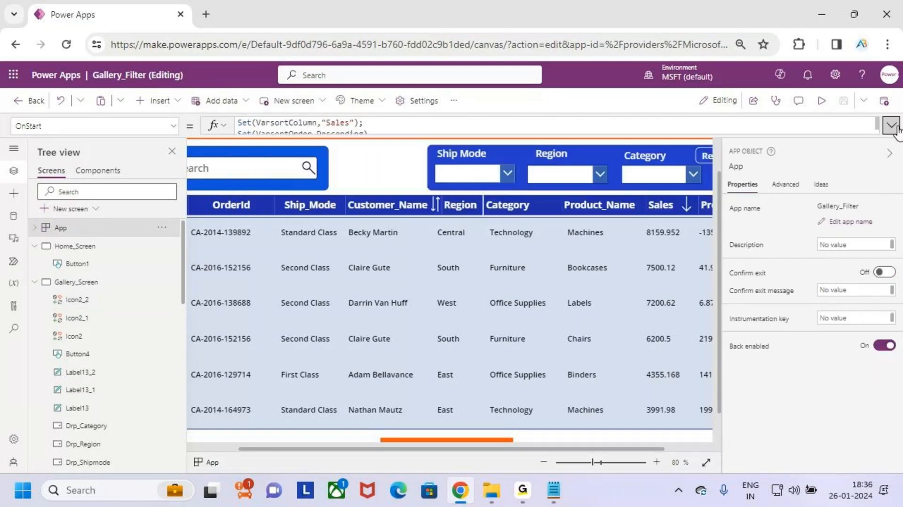
Preview the app, test sorting by Customer_Name and by Profit, leave Profit sorted ascending, and exit the preview
left_click(821, 100)
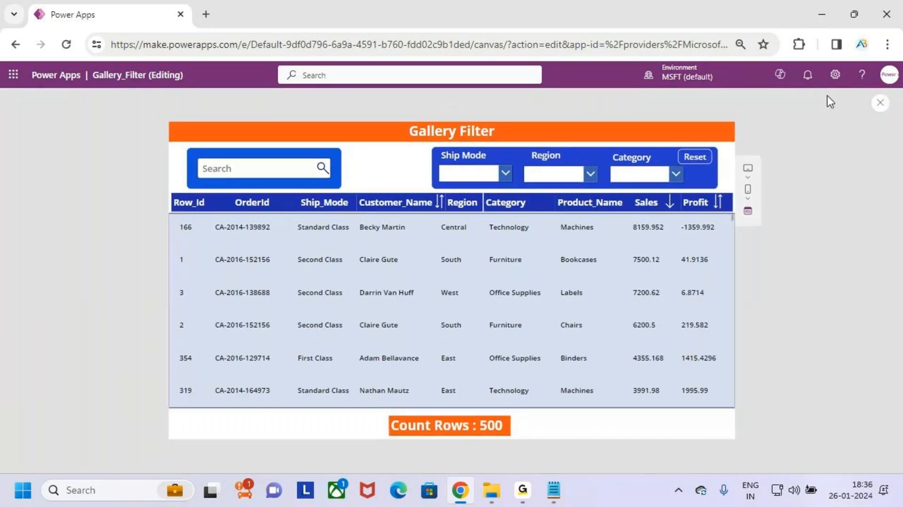
left_click(439, 203)
left_click(717, 203)
left_click(717, 202)
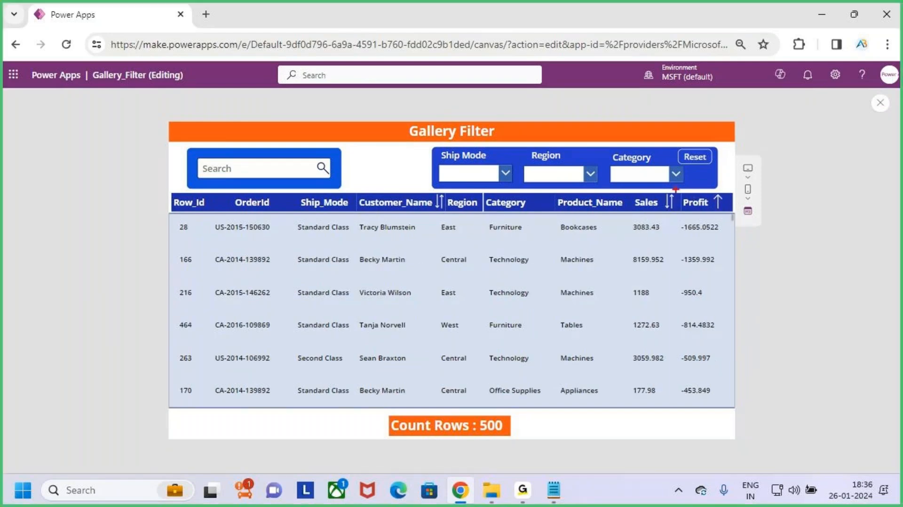
left_click_drag(675, 189, 738, 405)
left_click_drag(725, 201, 748, 168)
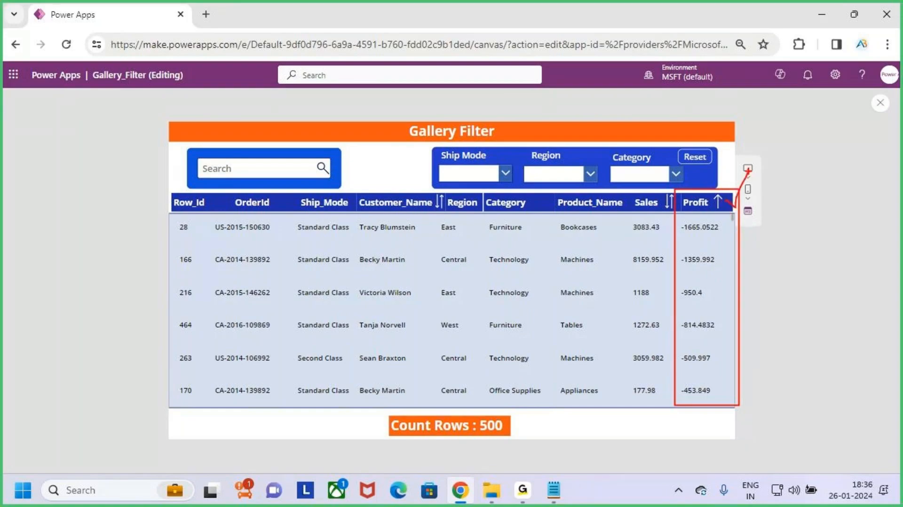
key("Escape")
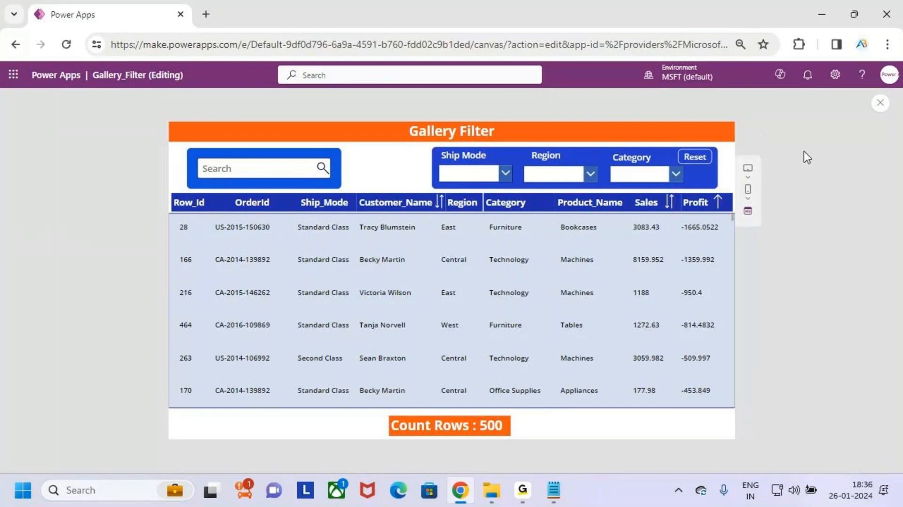
left_click(879, 105)
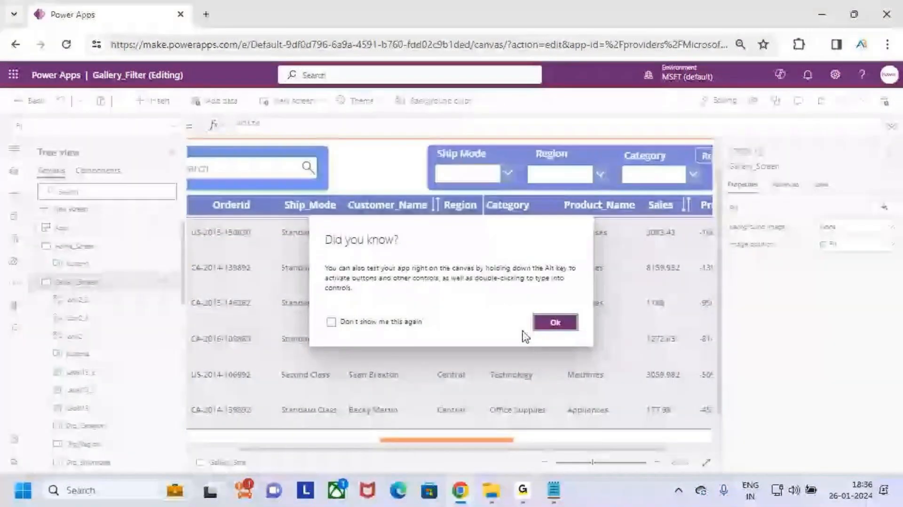
left_click(546, 322)
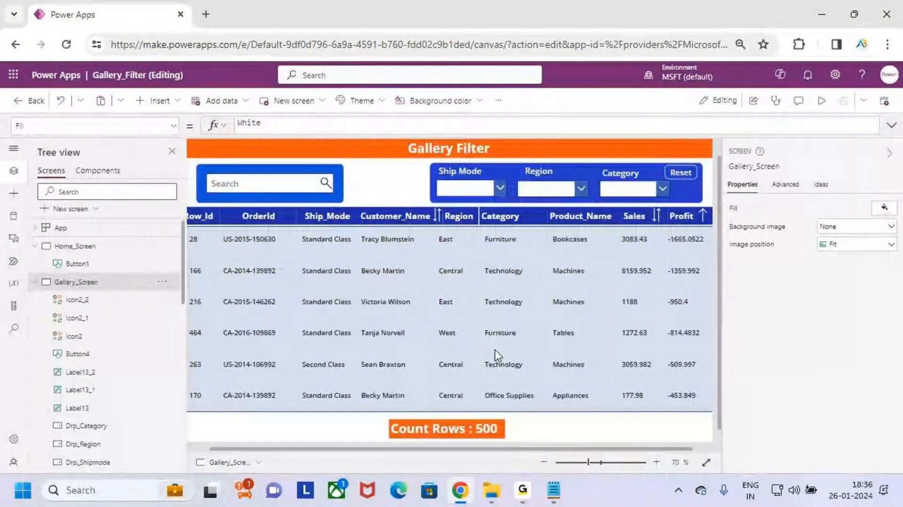
Locate the warning marker beside the gallery and open the full Items formula of Gallery_Data
scroll(495, 349, "down", 1)
key("ctrl+2")
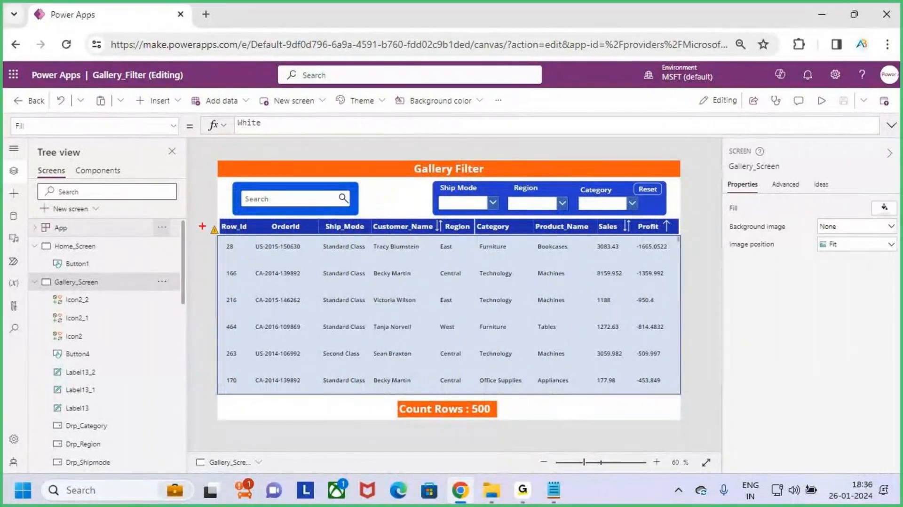
mouse_move(201, 216)
left_mouse_down()
mouse_move(235, 241)
mouse_move(266, 184)
left_mouse_up()
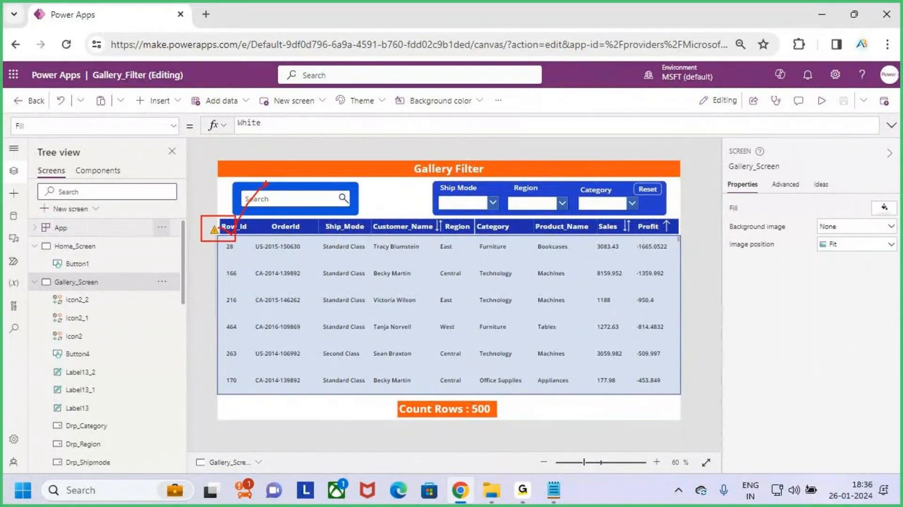
key("Escape")
left_click(452, 282)
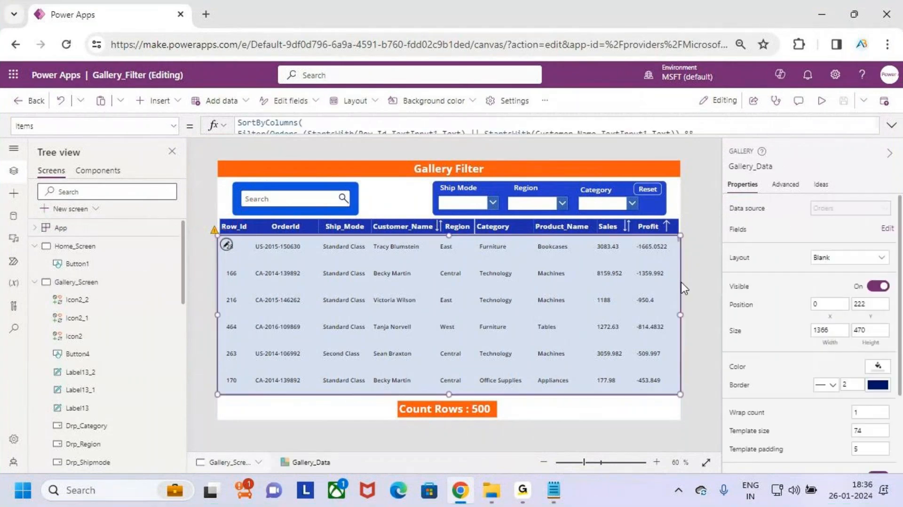
left_click(65, 123)
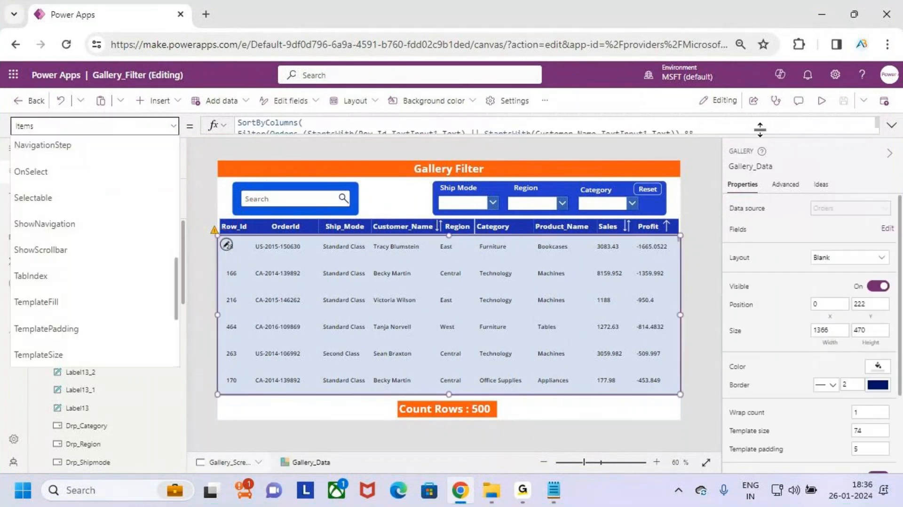
left_click(762, 129)
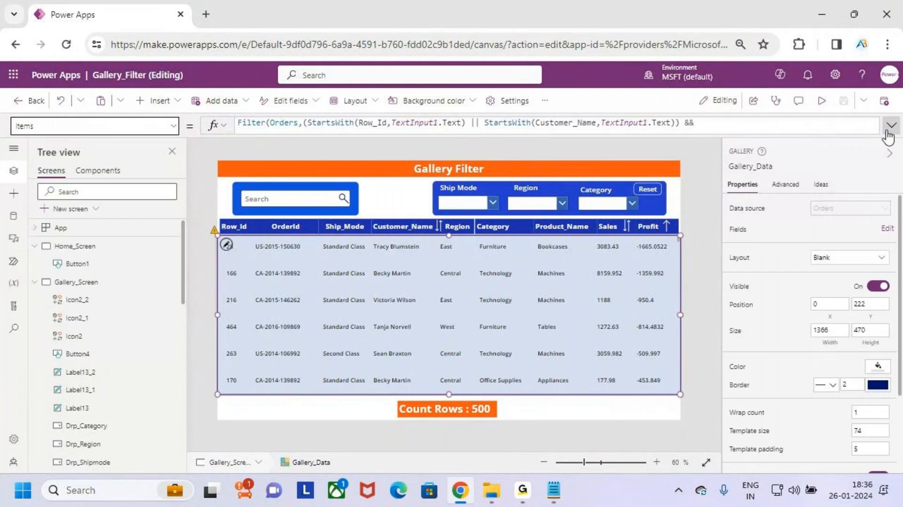
left_click(892, 126)
left_click(605, 210)
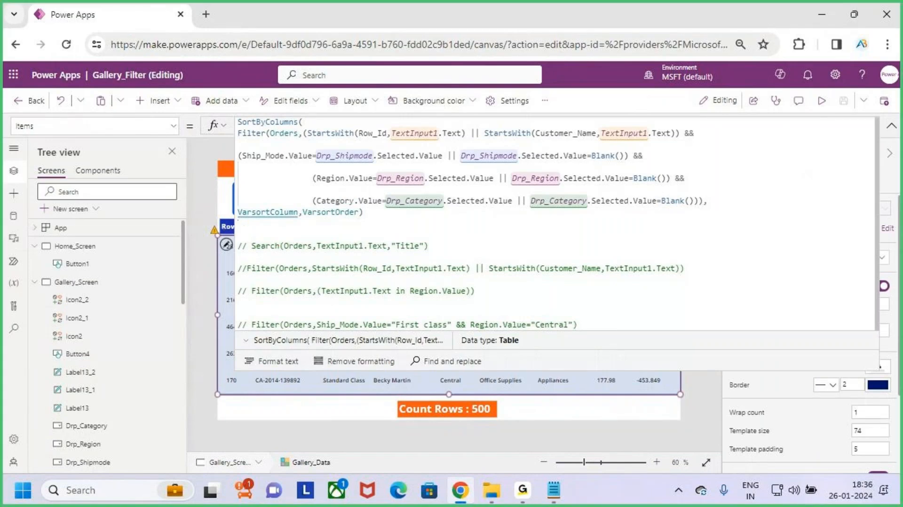
Examine the underlined VarsortColumn argument of the SortByColumns formula and read its delegation warning
left_click_drag(238, 219, 295, 219)
key("Escape")
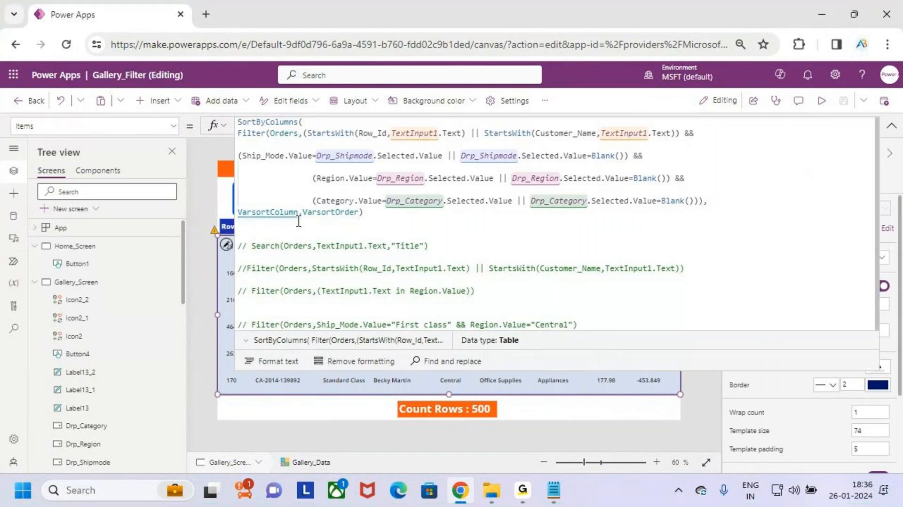
key("ctrl+2")
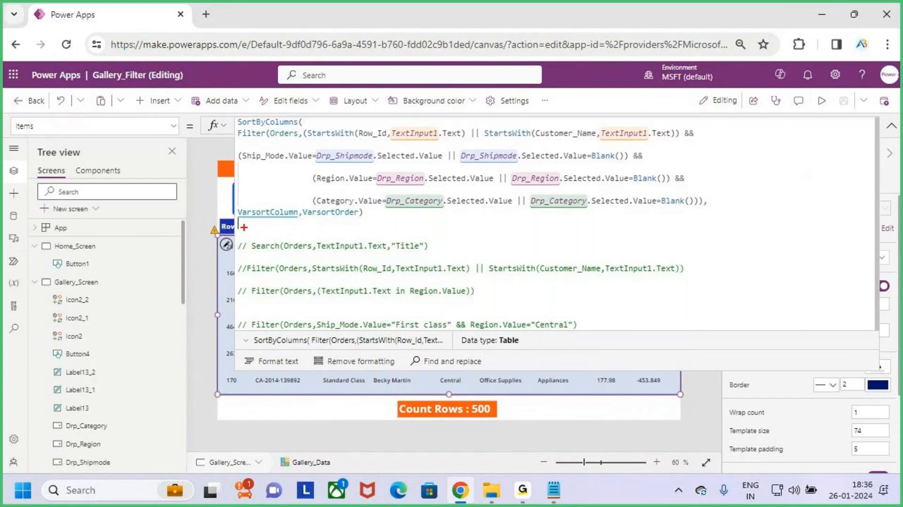
left_click_drag(244, 224, 278, 224)
mouse_move(230, 113)
left_mouse_down()
mouse_move(451, 210)
mouse_move(675, 238)
mouse_move(731, 234)
left_mouse_up()
key("Escape")
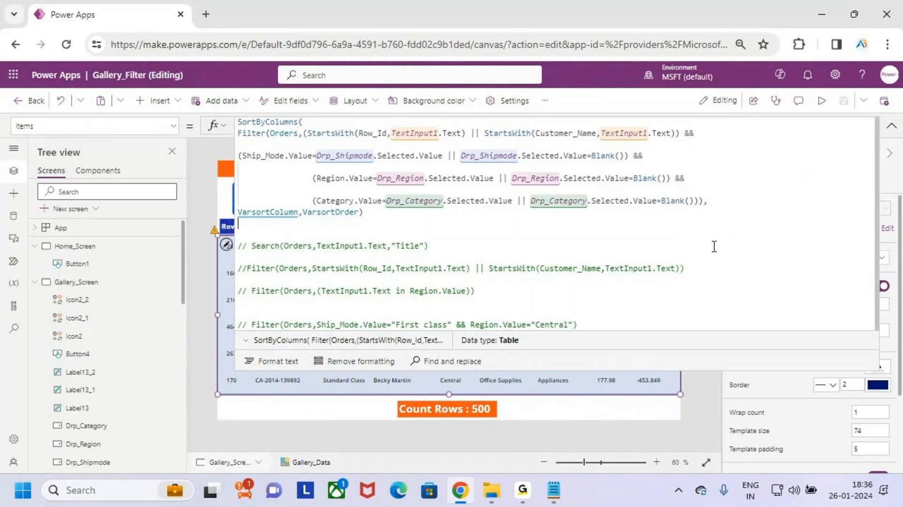
left_click(369, 213)
mouse_move(278, 214)
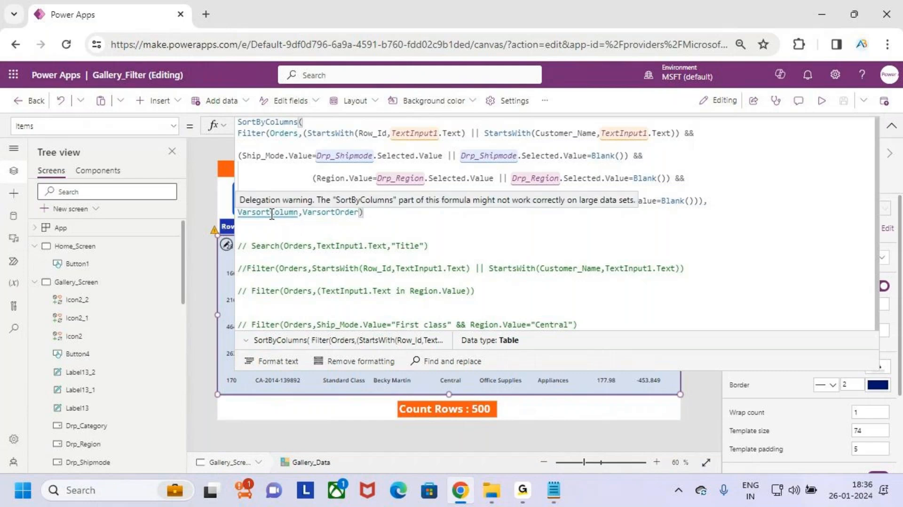
key("ctrl+2")
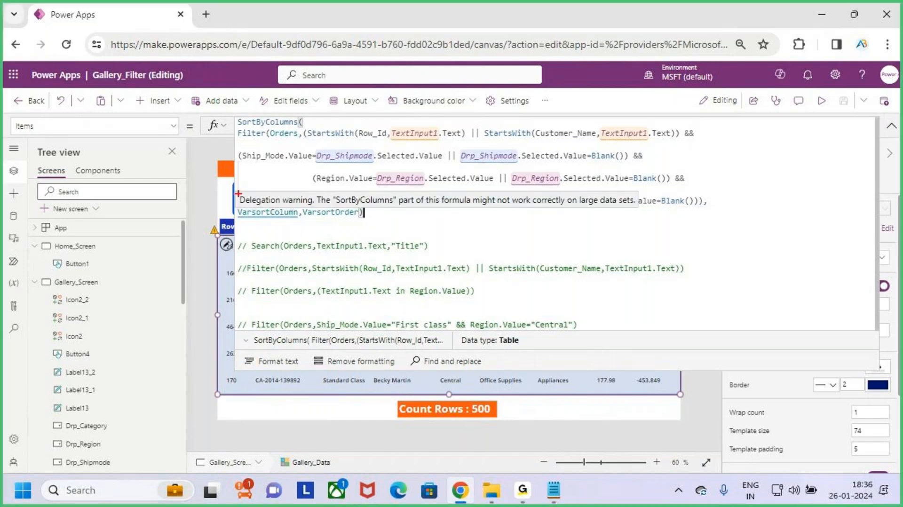
mouse_move(237, 192)
left_mouse_down()
mouse_move(301, 206)
mouse_move(645, 210)
left_mouse_up()
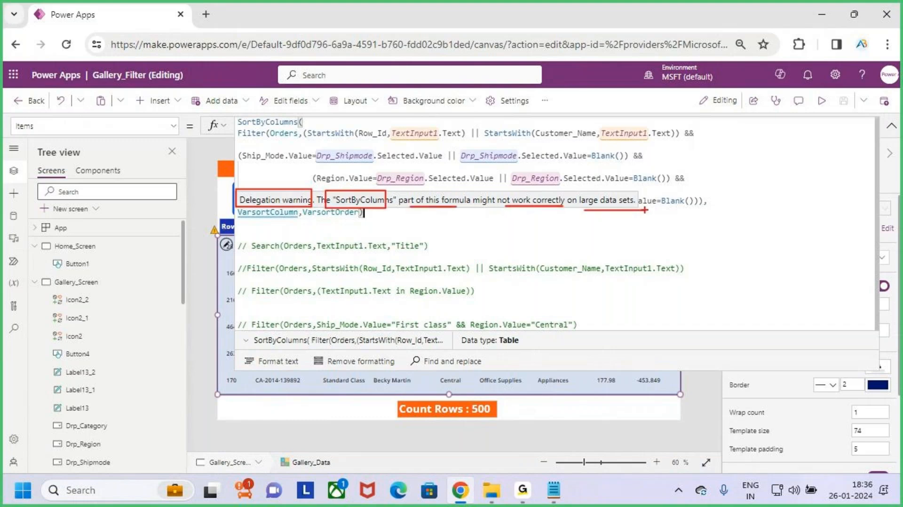
key("Escape")
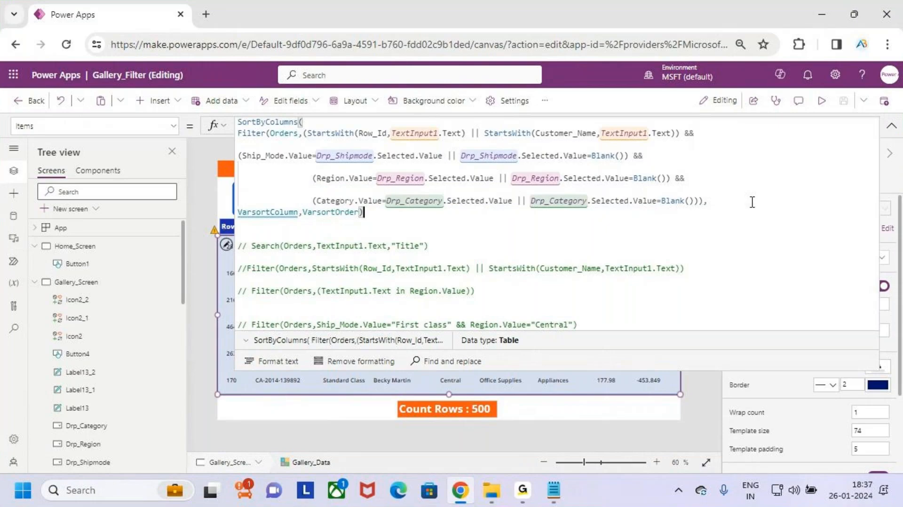
Collapse the Items formula and check the Count Rows label below the gallery against the delegation row limit
left_click(891, 126)
mouse_move(463, 276)
left_mouse_down()
mouse_move(493, 288)
mouse_move(472, 309)
mouse_move(497, 275)
left_mouse_up()
mouse_move(526, 266)
left_mouse_down()
mouse_move(514, 278)
mouse_move(548, 268)
left_mouse_up()
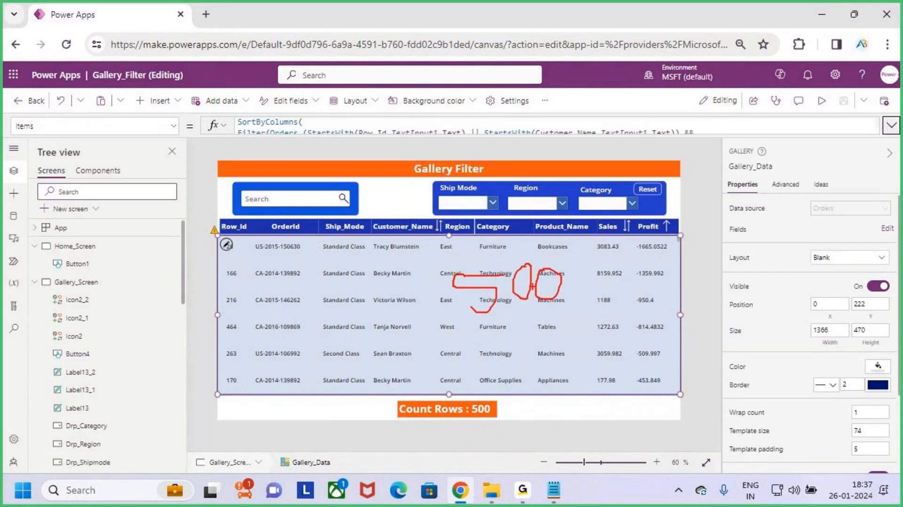
left_click_drag(471, 322, 559, 303)
mouse_move(481, 400)
left_mouse_down()
mouse_move(399, 398)
mouse_move(438, 447)
mouse_move(453, 392)
mouse_move(485, 419)
mouse_move(515, 372)
left_mouse_up()
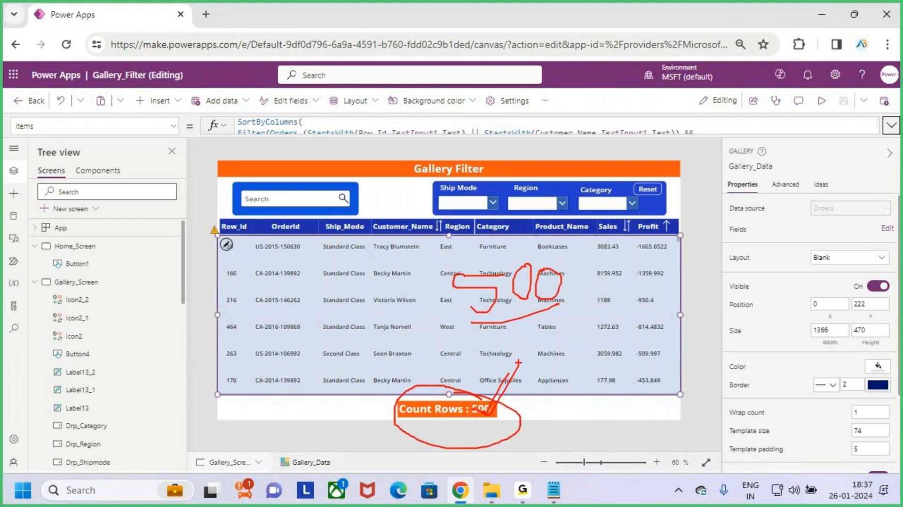
Open the full Items formula of Gallery_Data and examine the VarsortColumn and VarsortOrder arguments of SortByColumns
key("Escape")
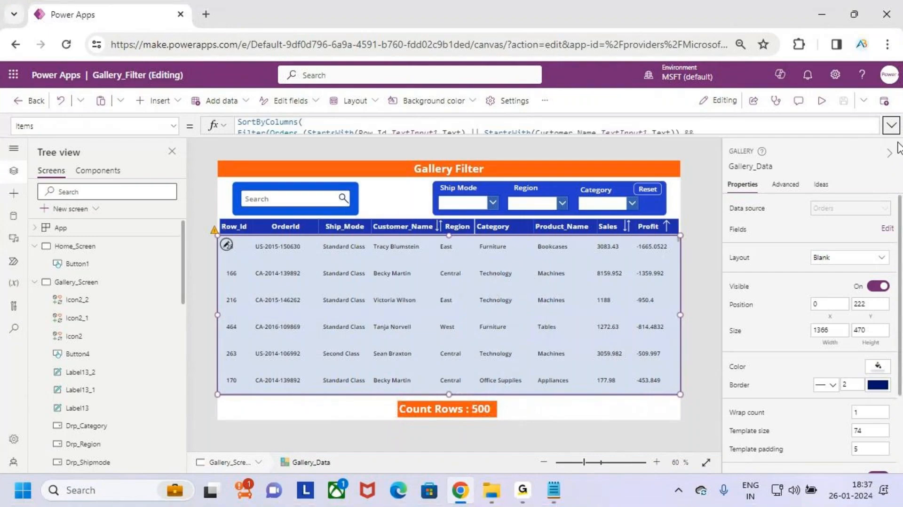
left_click(891, 125)
left_click(423, 202)
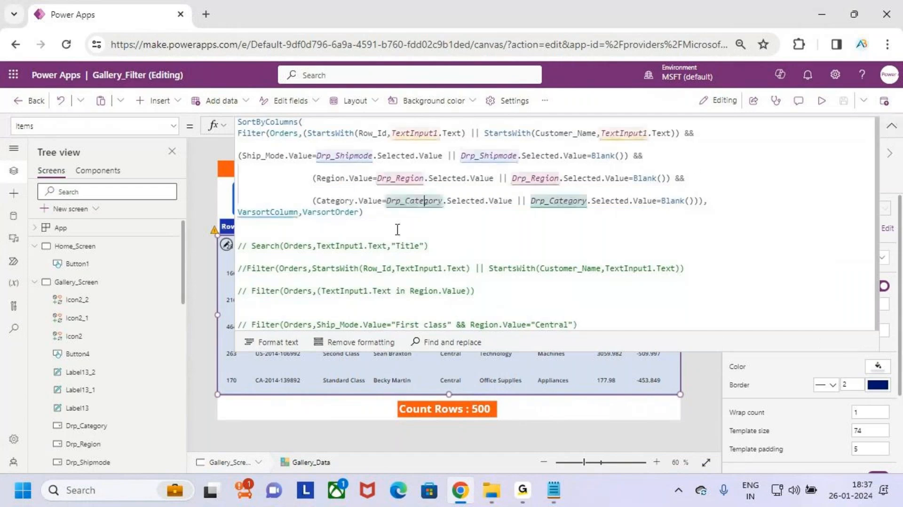
left_click(397, 227)
key("ctrl+2")
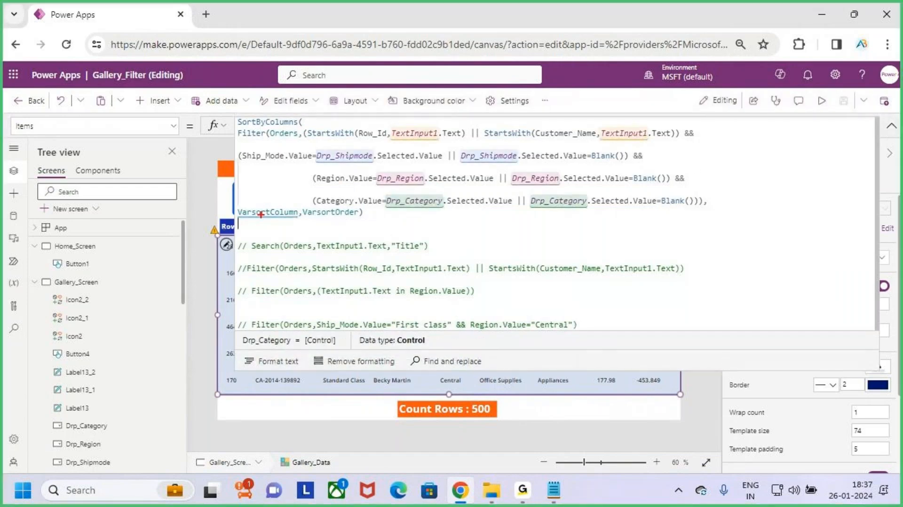
mouse_move(262, 186)
left_mouse_down()
mouse_move(267, 207)
mouse_move(255, 222)
left_mouse_up()
left_click_drag(328, 180, 331, 210)
mouse_move(318, 197)
left_mouse_down()
mouse_move(330, 209)
mouse_move(324, 218)
left_mouse_up()
key("Escape")
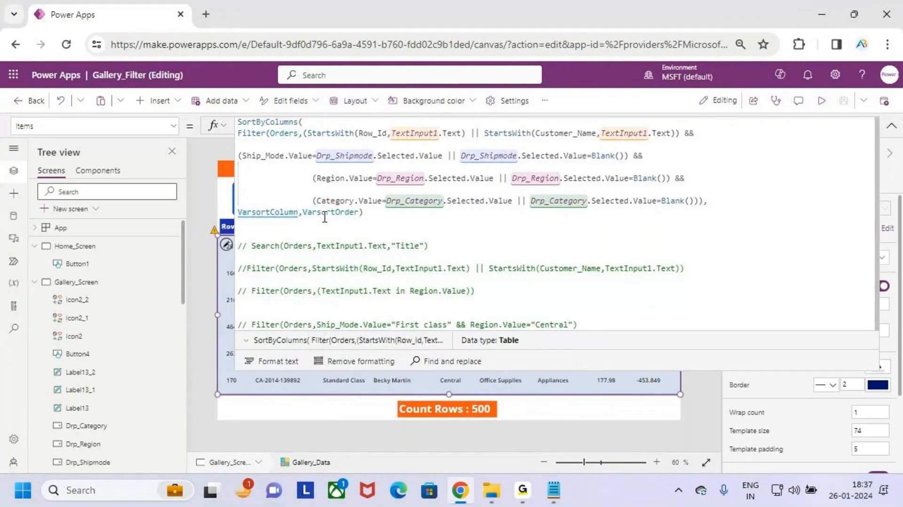
Replace the VarsortColumn,VarsortOrder arguments in the gallery's Items formula with "Sales",SortOrder.Descending and collapse the formula
left_click_drag(359, 212, 237, 214)
key("BackSpace")
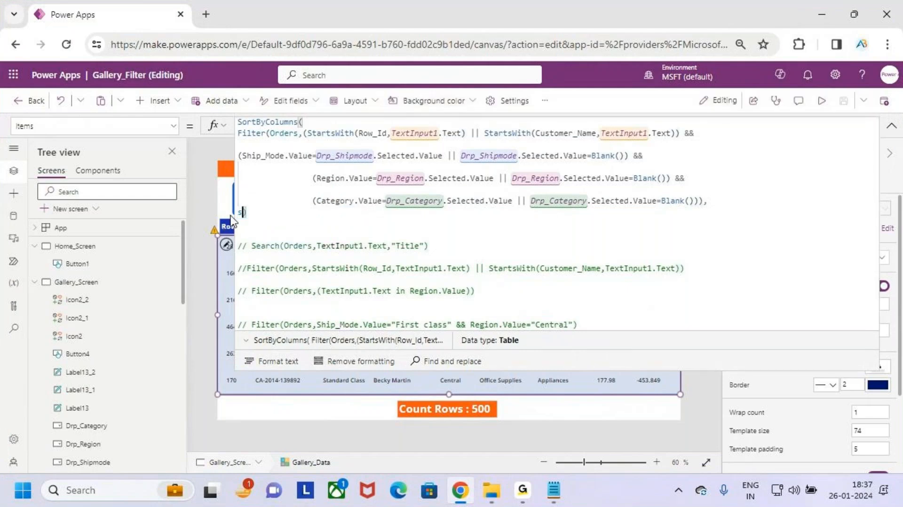
type("slaes")
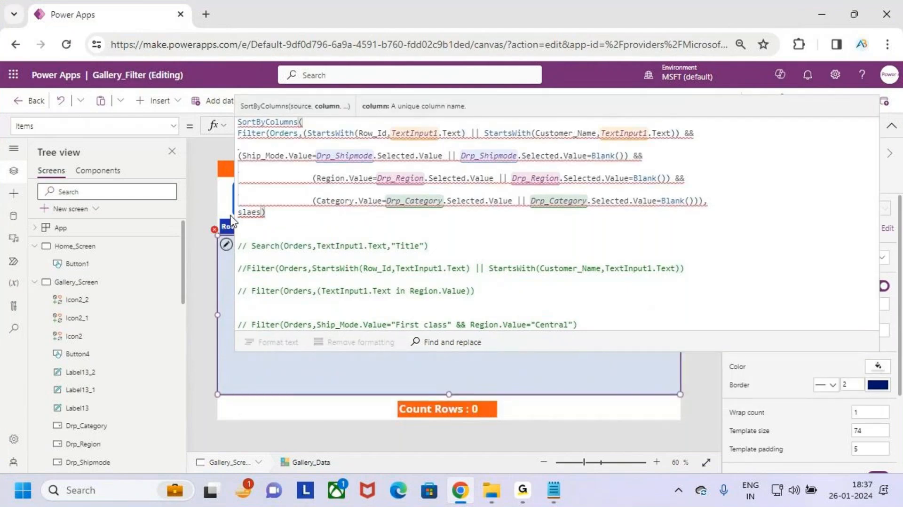
key("BackSpace")
key("BackSpace")
key("BackSpace")
key("BackSpace")
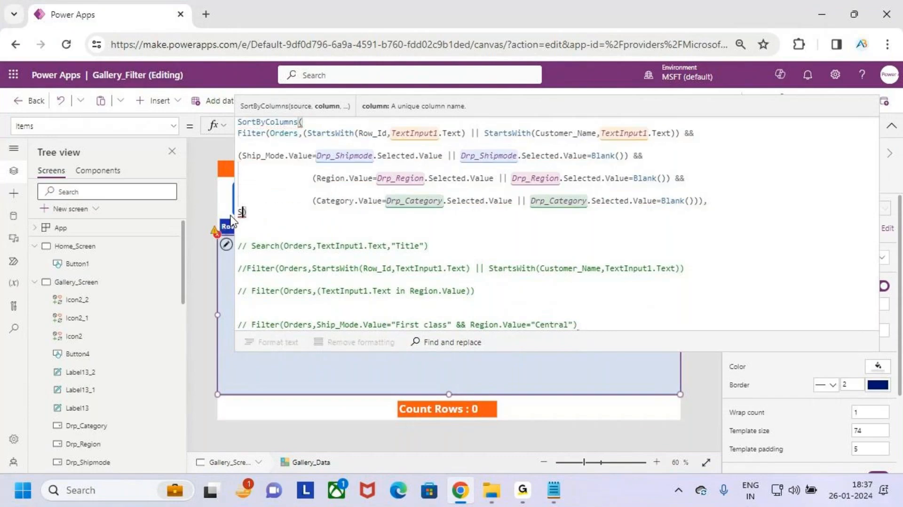
key("BackSpace")
type("Sales")
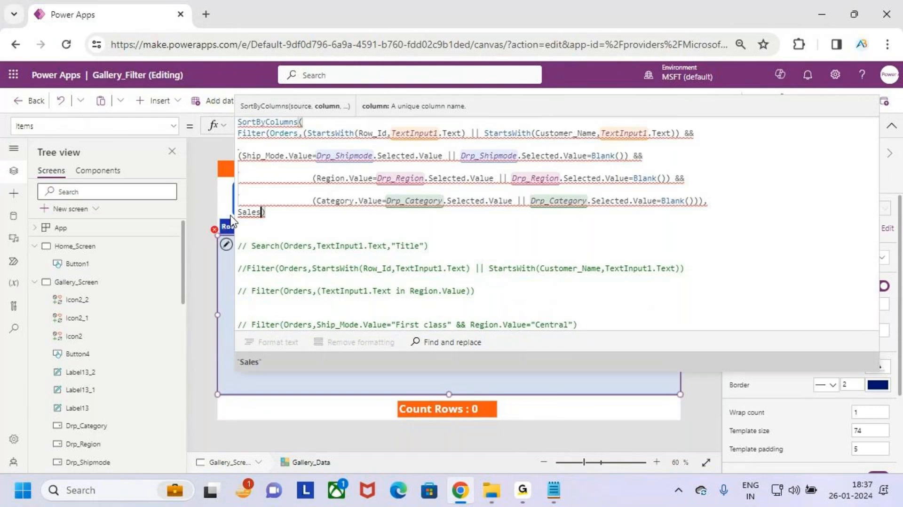
key("Tab")
type(",des")
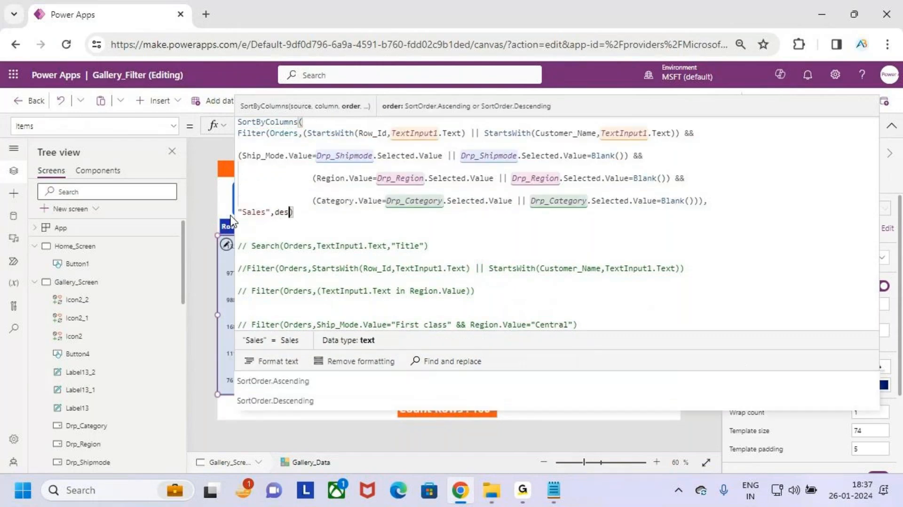
type("c")
key("Tab")
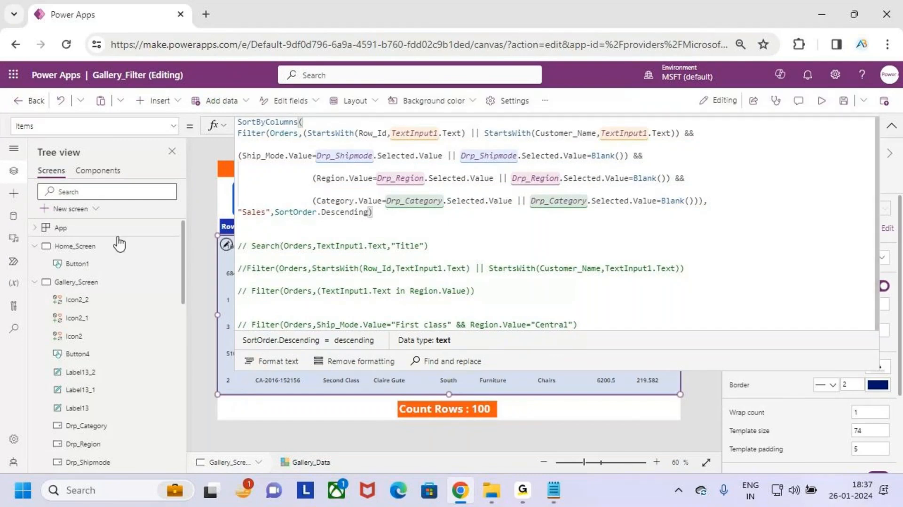
left_click(892, 126)
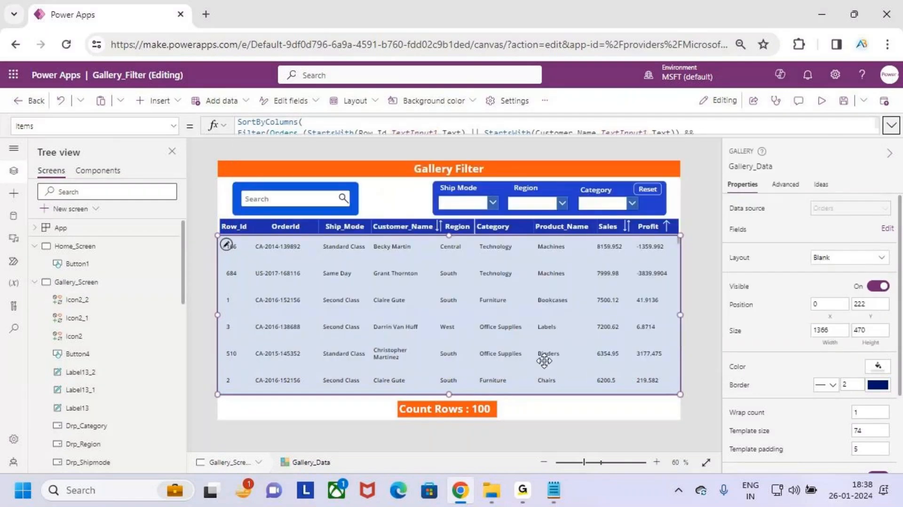
Preview the app, test the Sales and Profit sort icons against the fixed sort, and exit the preview
left_click(822, 101)
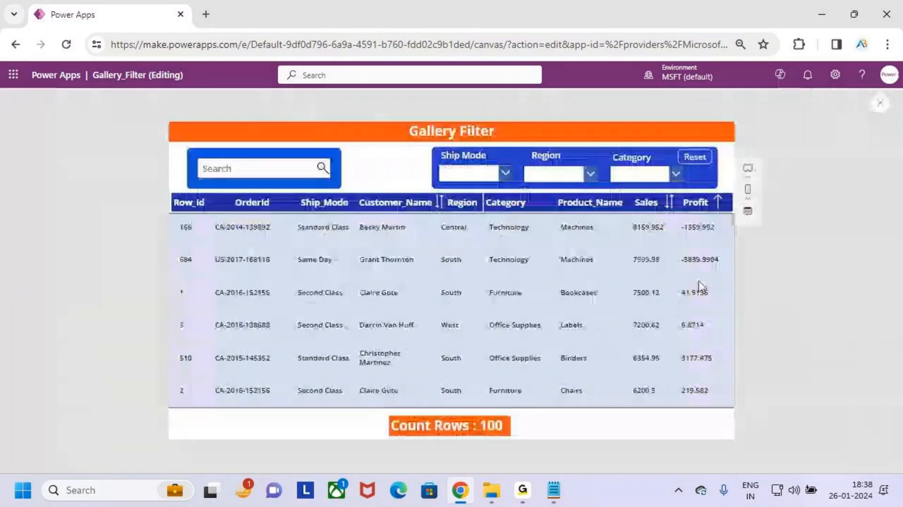
left_click(670, 203)
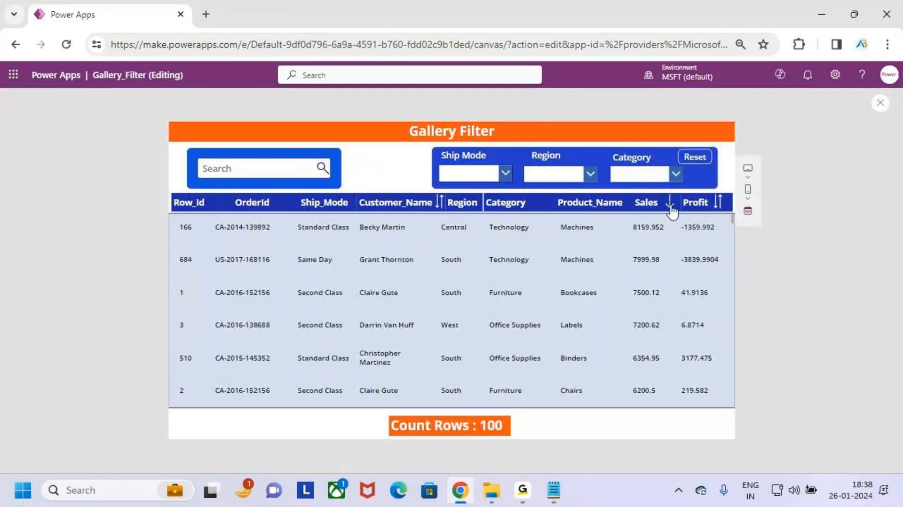
left_click(669, 203)
left_click(718, 204)
left_click(876, 108)
Restore the SortByColumns arguments in Gallery_Data's Items formula to VarsortColumn,VarsortOrder
left_click(557, 321)
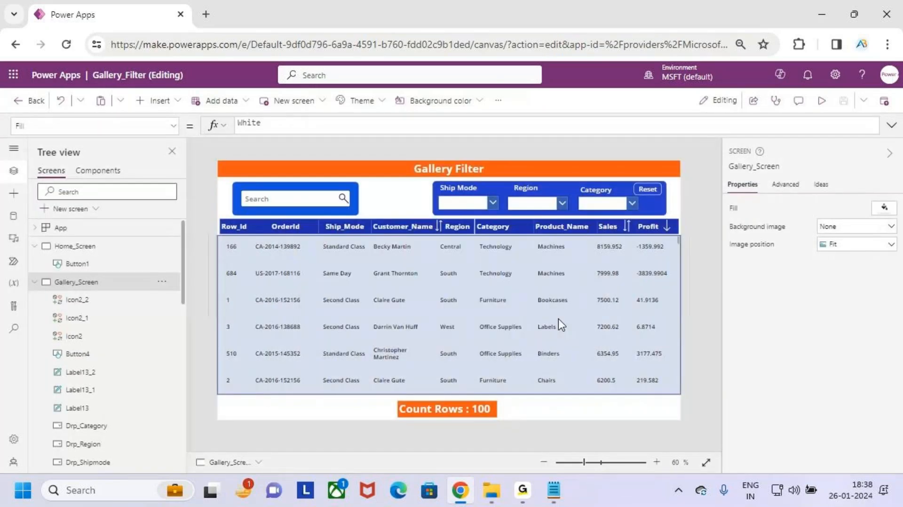
left_click(557, 319)
left_click(891, 125)
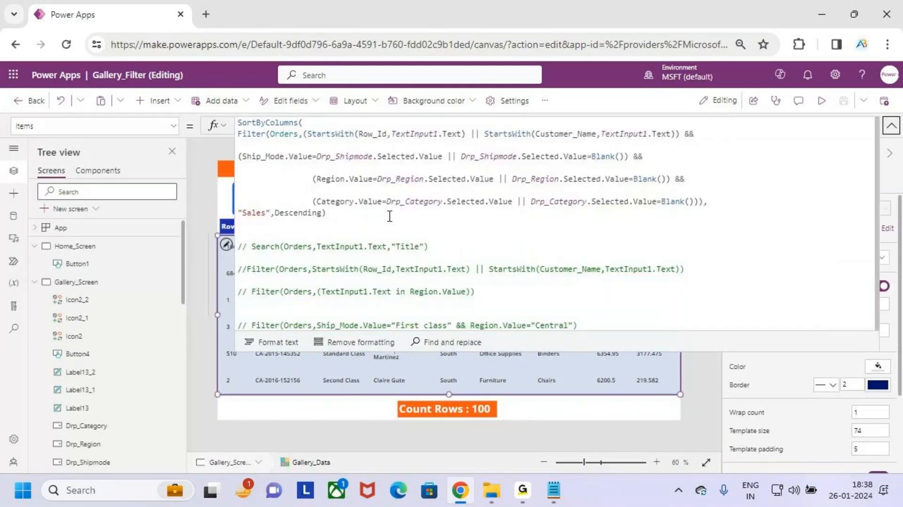
left_click(343, 213)
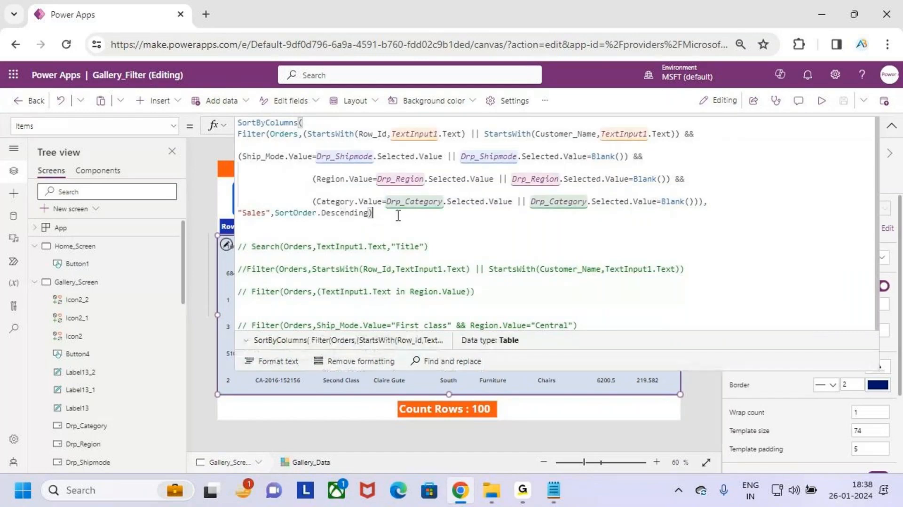
left_click_drag(372, 215, 238, 216)
mouse_move(368, 213)
left_mouse_down()
mouse_move(239, 202)
mouse_move(239, 212)
left_mouse_up()
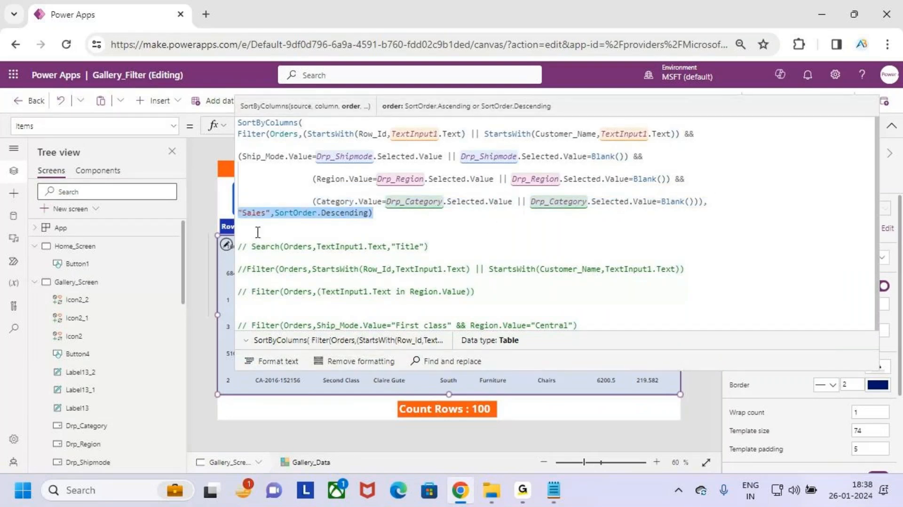
type("Va")
type("rsortv")
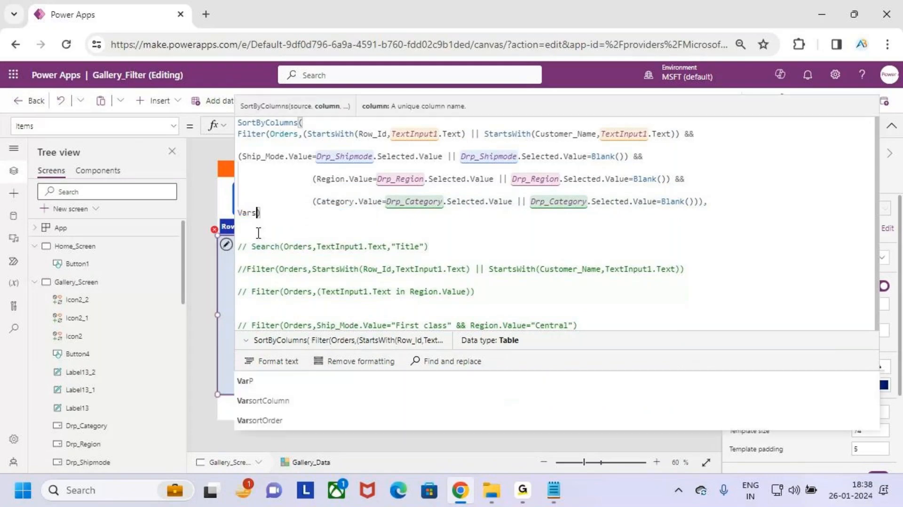
key("BackSpace")
type("c")
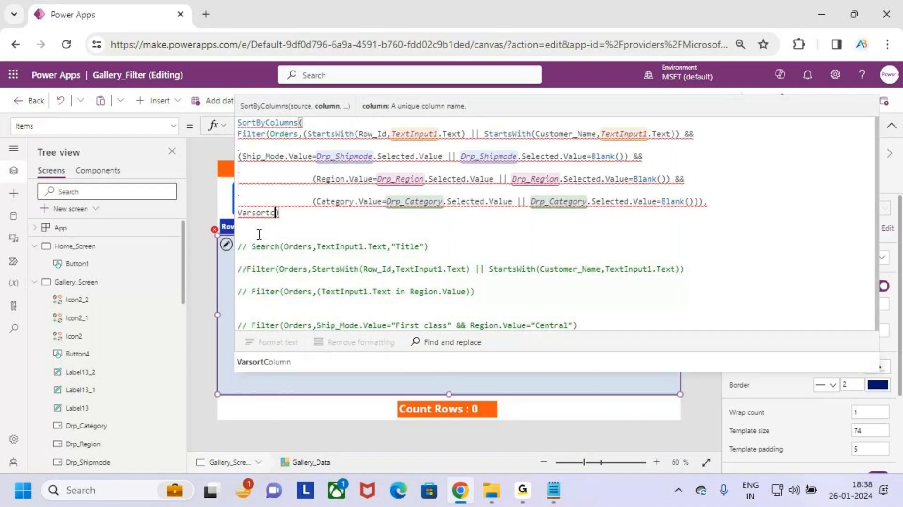
key("Tab")
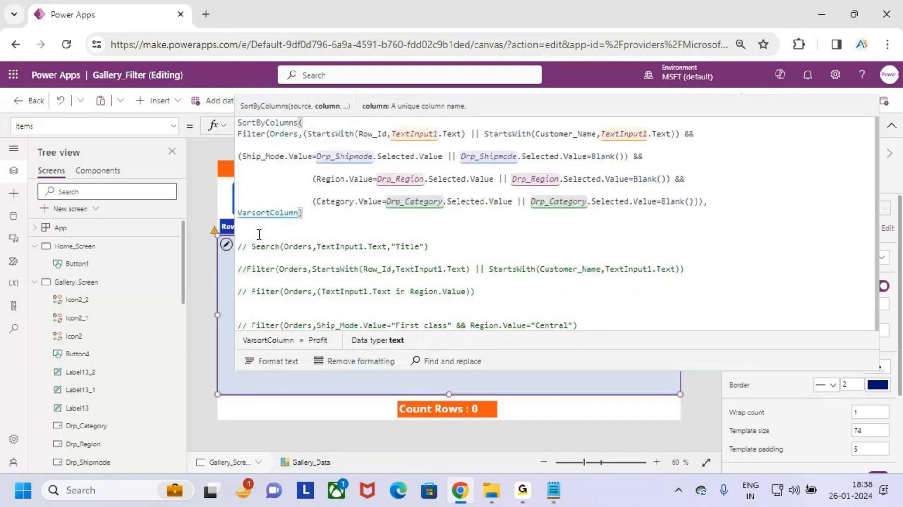
type(",varsort")
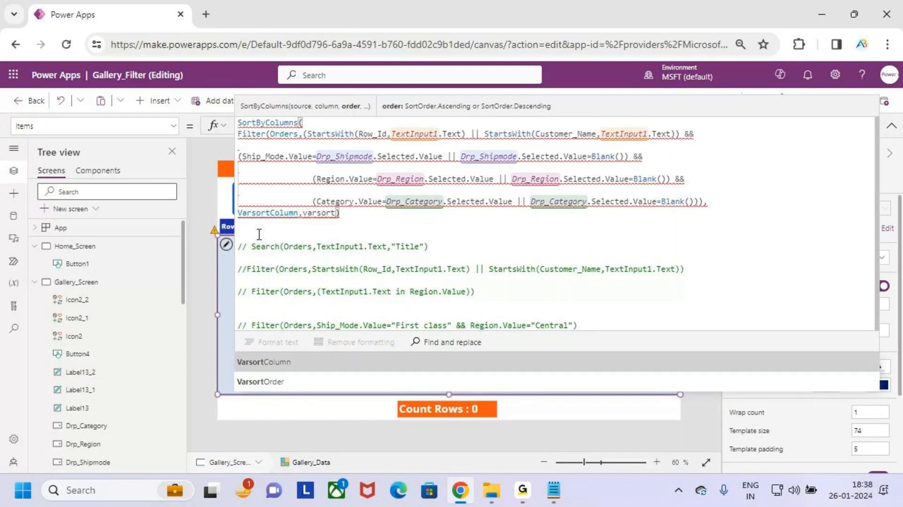
key("Down")
key("Tab")
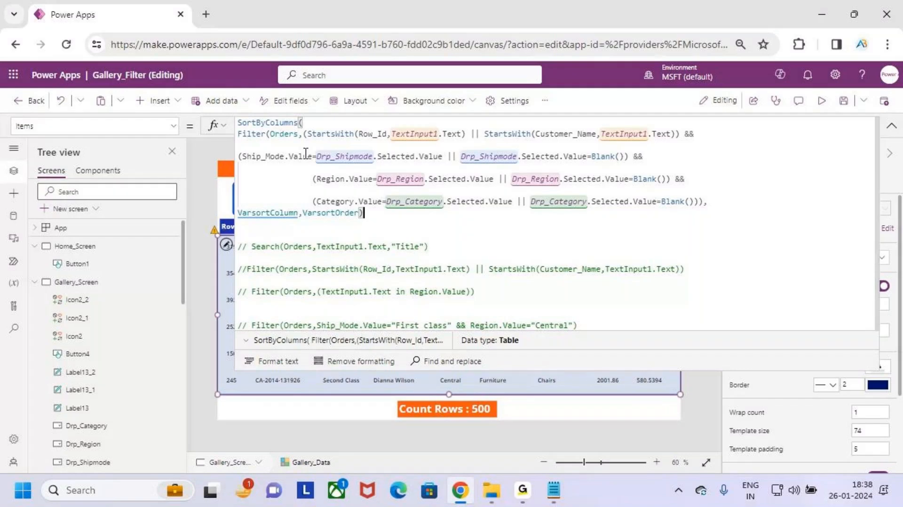
key("ctrl+2")
mouse_move(235, 202)
left_mouse_down()
mouse_move(337, 229)
mouse_move(373, 228)
left_mouse_up()
mouse_move(283, 177)
left_mouse_down()
mouse_move(287, 205)
mouse_move(291, 195)
left_mouse_up()
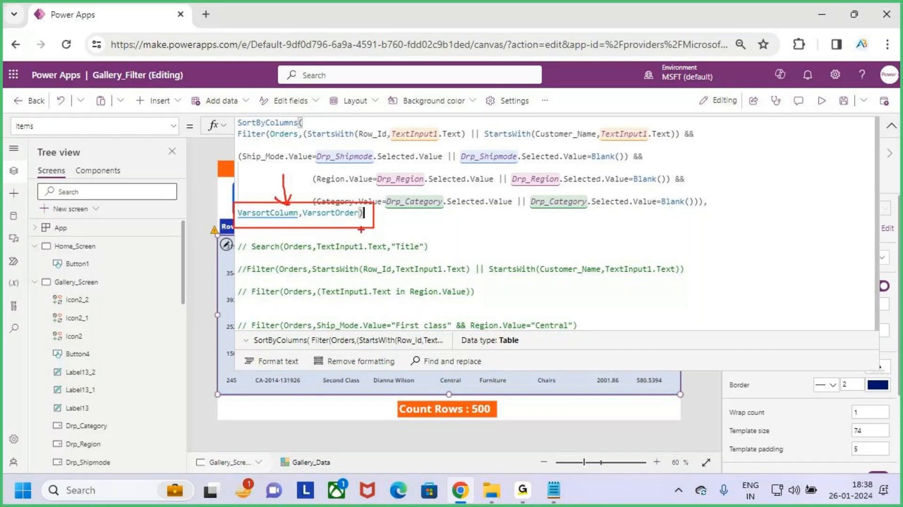
key("Escape")
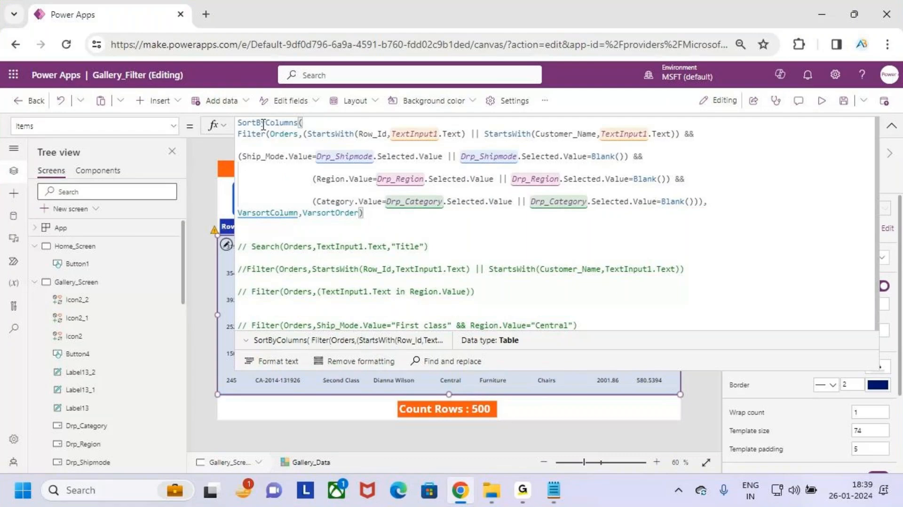
Add a space before SortByColumns and place the insertion point at the very start of the Items formula
left_click_drag(263, 123, 232, 127)
key("Left")
key("Left")
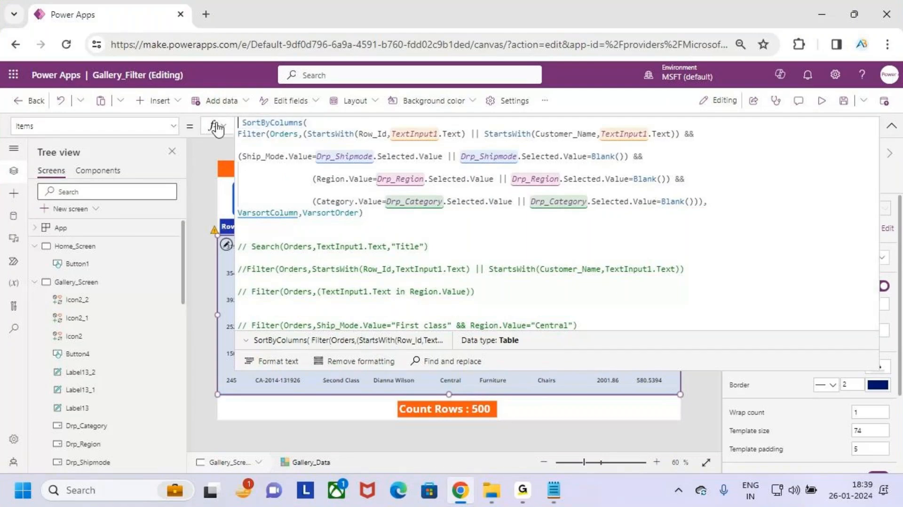
type("switch")
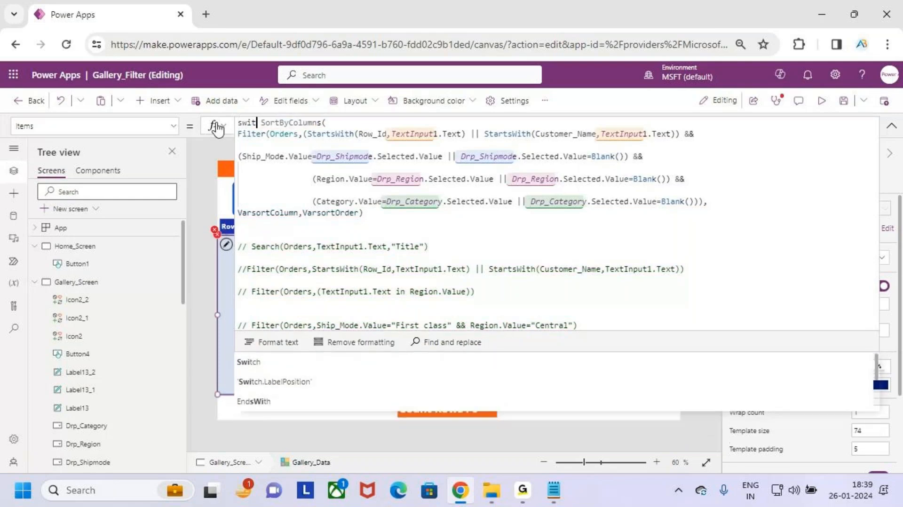
key("Tab")
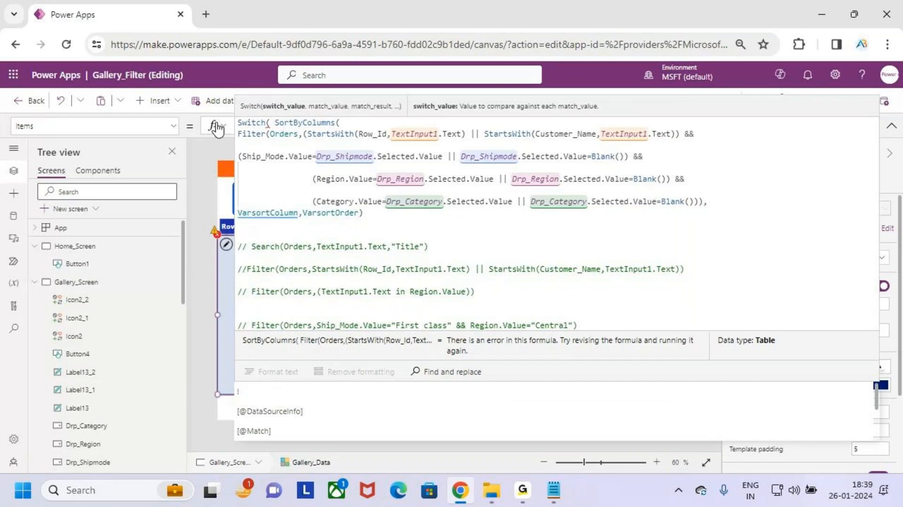
key("BackSpace")
key("BackSpace")
key("BackSpace")
key("BackSpace")
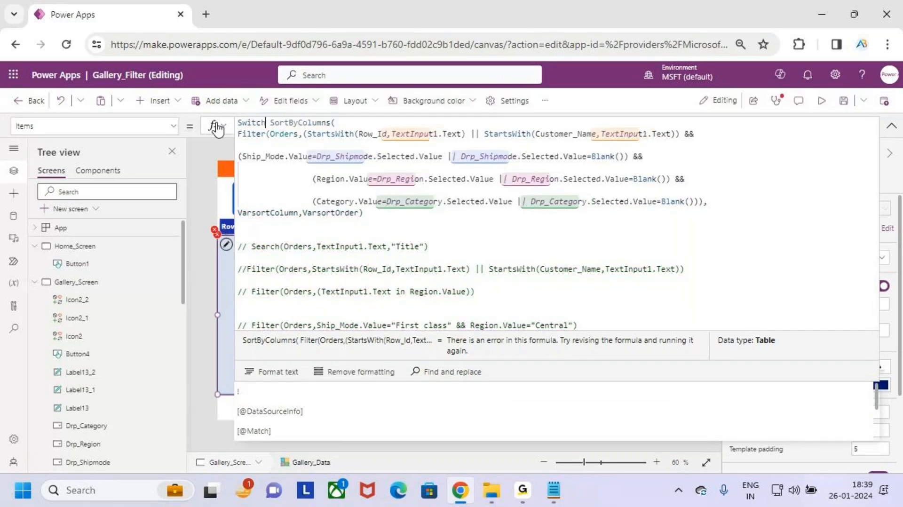
key("BackSpace")
key("BackSpace")
key("BackSpace")
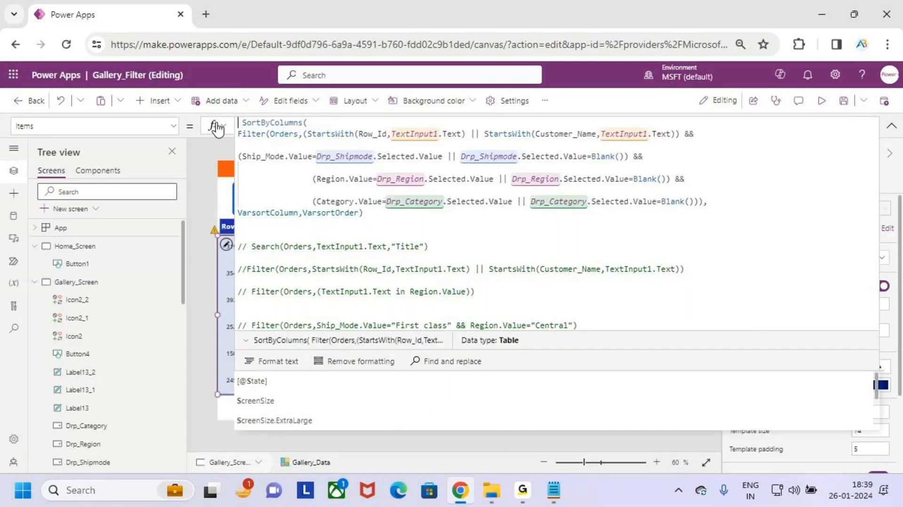
Insert an opening Switch( function at the start of the gallery's Items formula, ahead of SortByColumns
key("Num_Lock")
type("Switc")
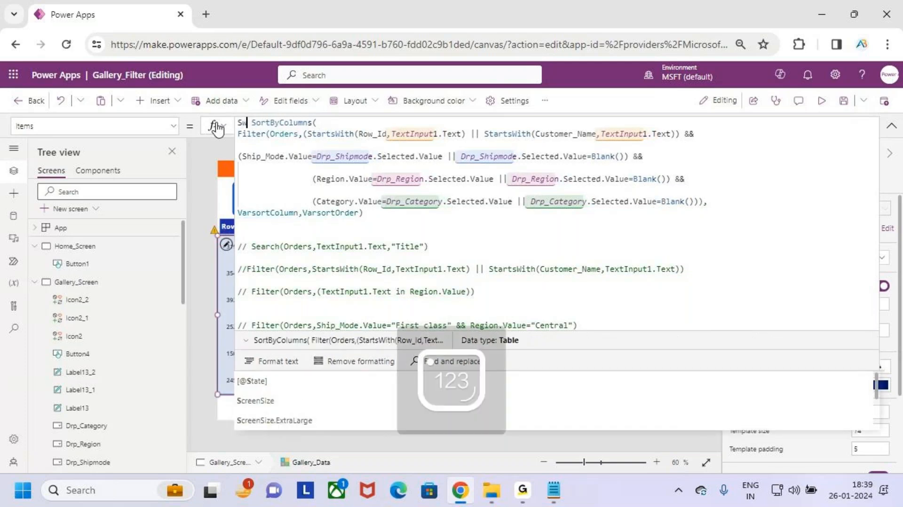
key("BackSpace")
key("BackSpace")
key("BackSpace")
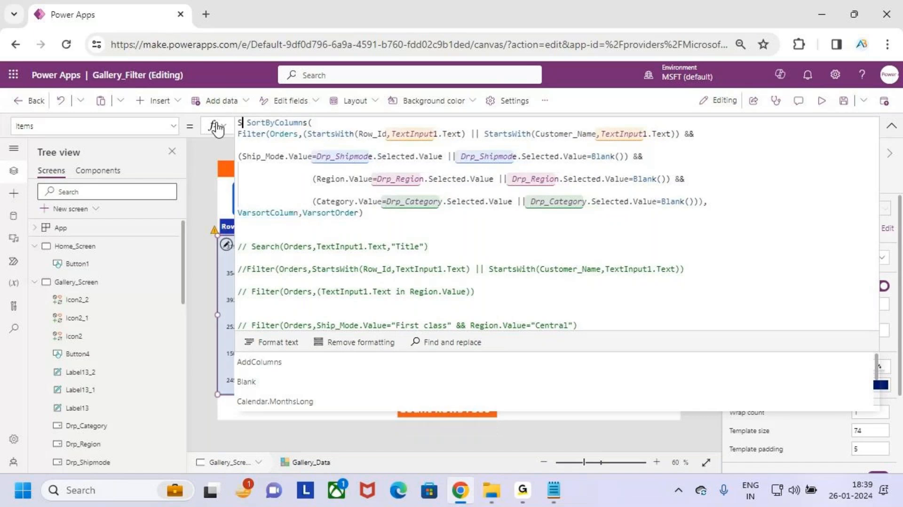
type("ir")
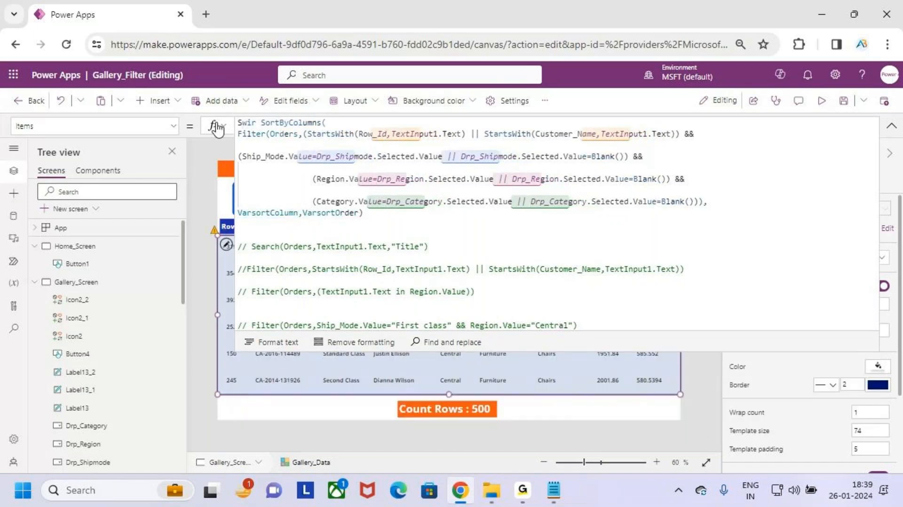
key("BackSpace")
key("BackSpace")
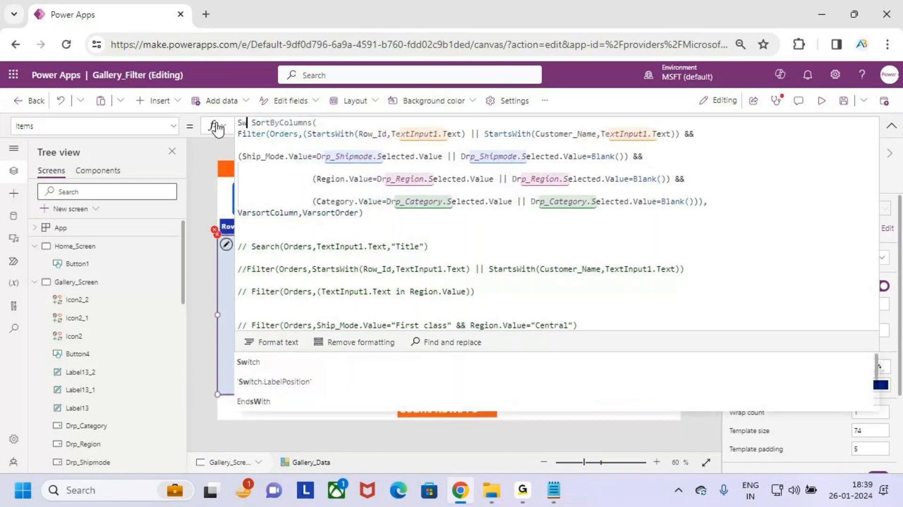
type("itrc")
key("BackSpace")
key("BackSpace")
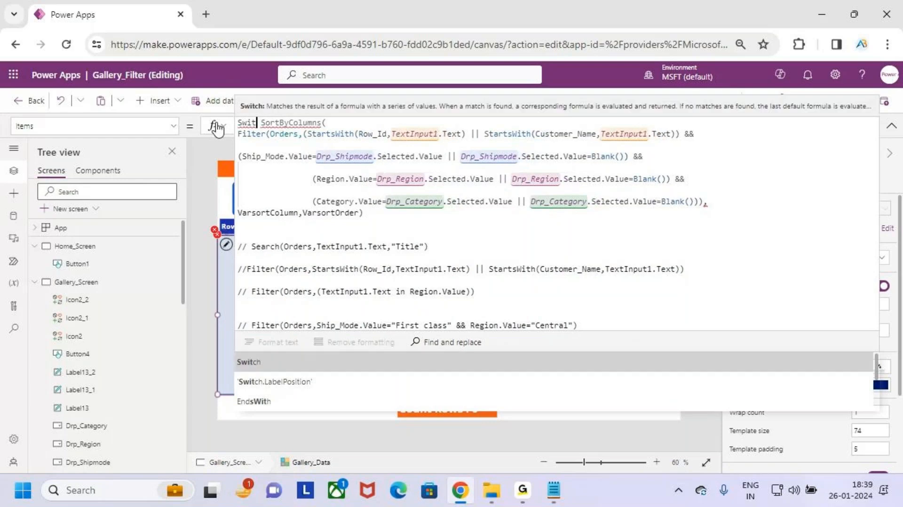
key("Tab")
Enter VarsortColumn="Sales" followed by a comma as the Switch function's first argument
type("var")
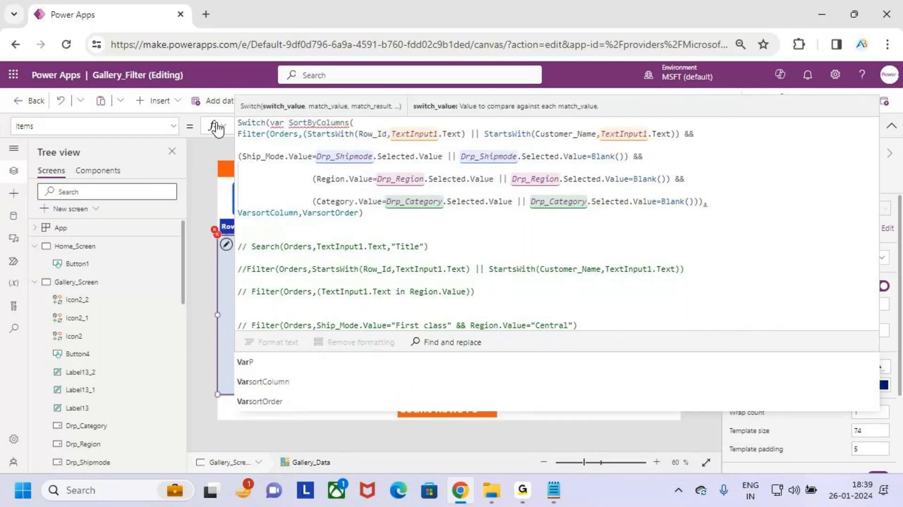
type("sort")
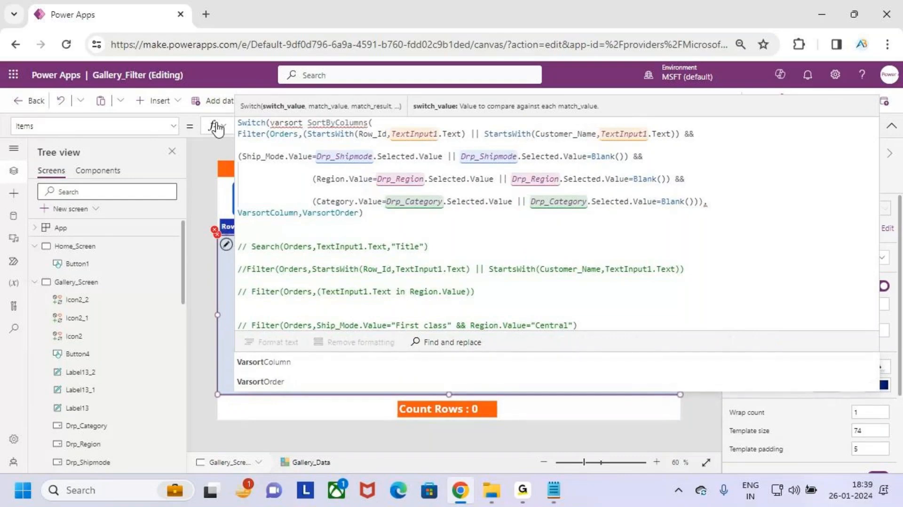
key("Tab")
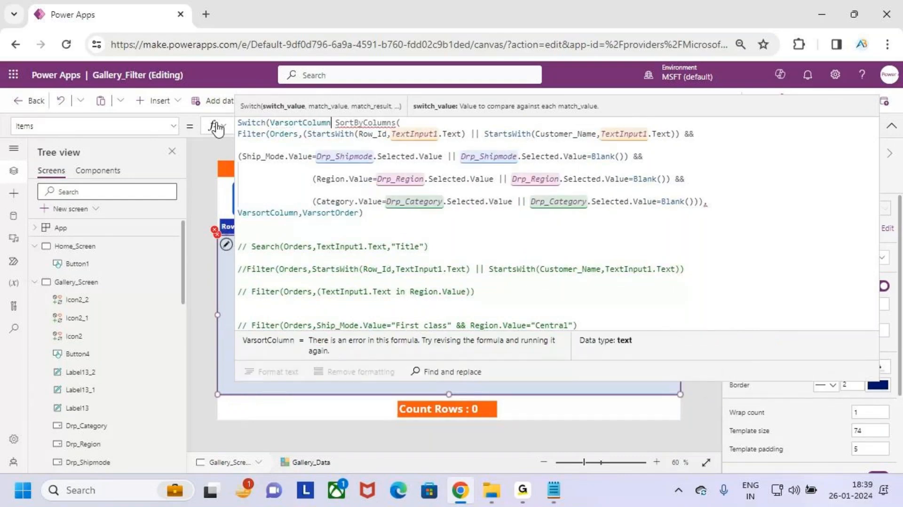
type("=\"")
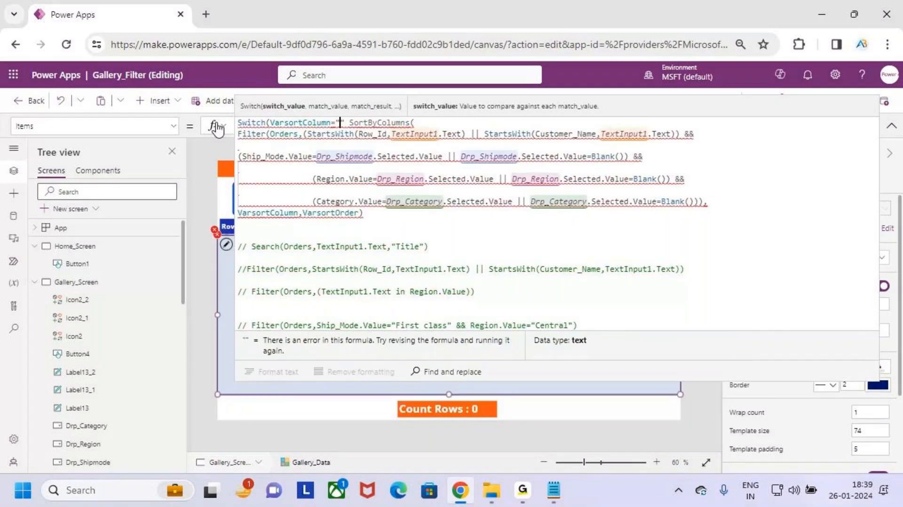
type("Sales")
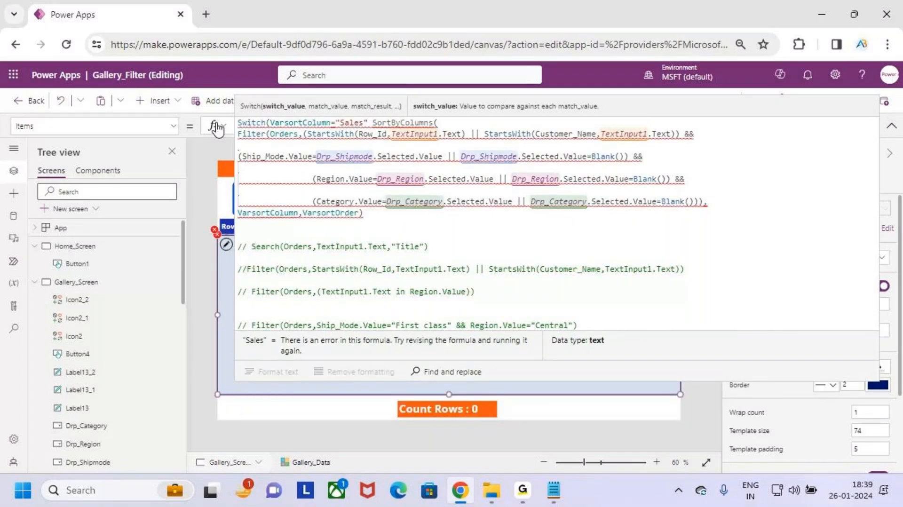
type(",")
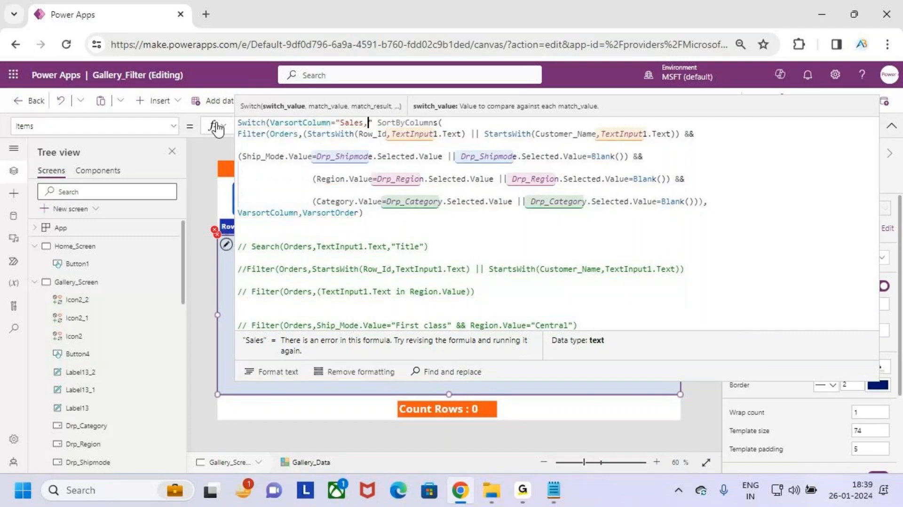
type("\"")
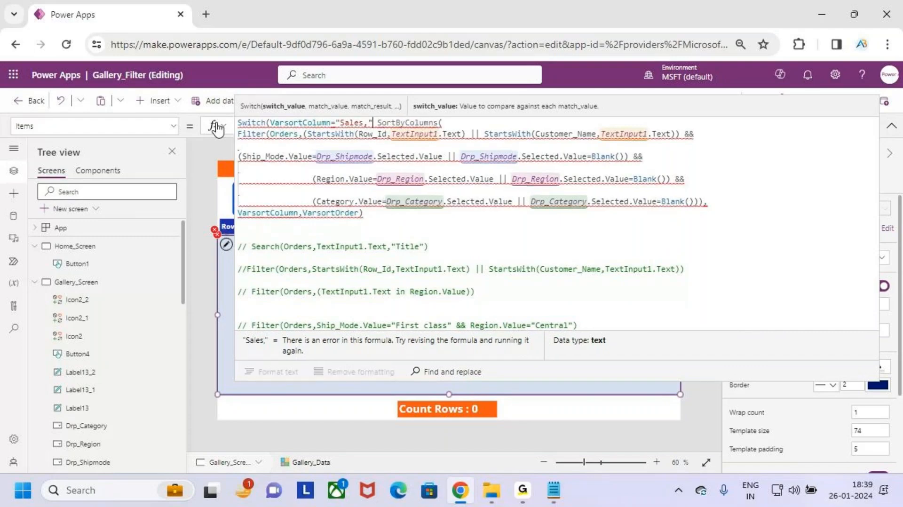
key("BackSpace")
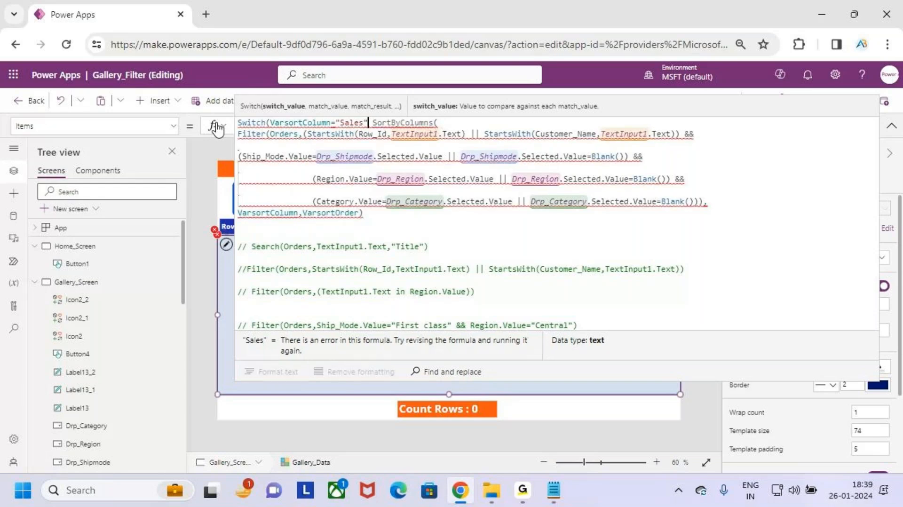
type(",")
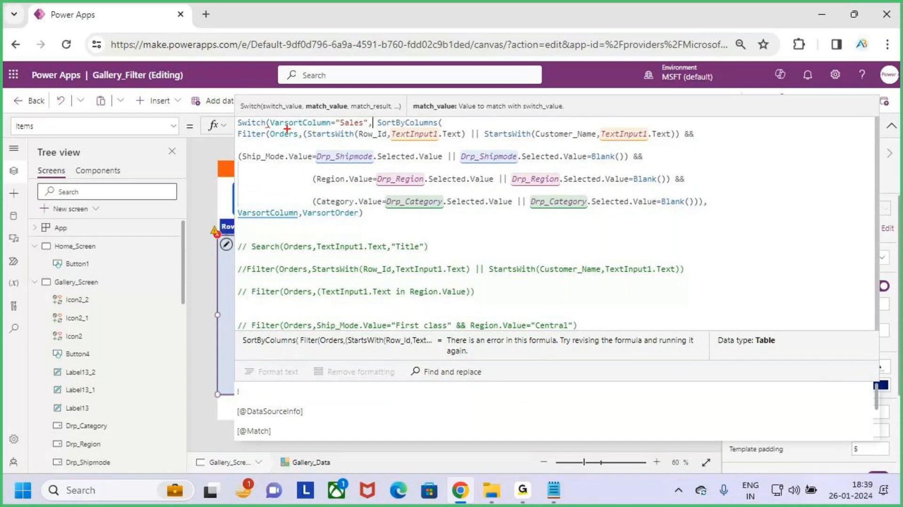
left_click_drag(283, 128, 329, 126)
key("Escape")
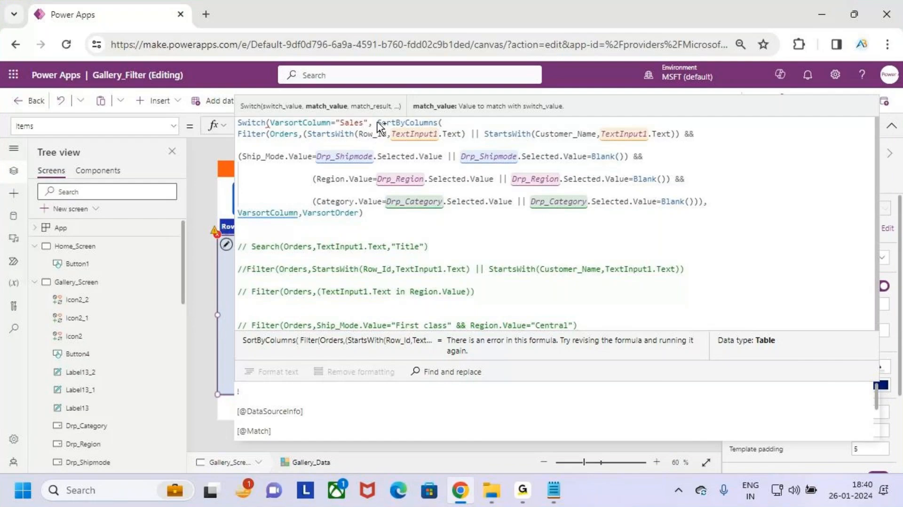
Remove the space before SortByColumns and replace the equals sign after VarsortColumn in the Switch function with a comma
left_click(377, 123)
key("BackSpace")
key("BackSpace")
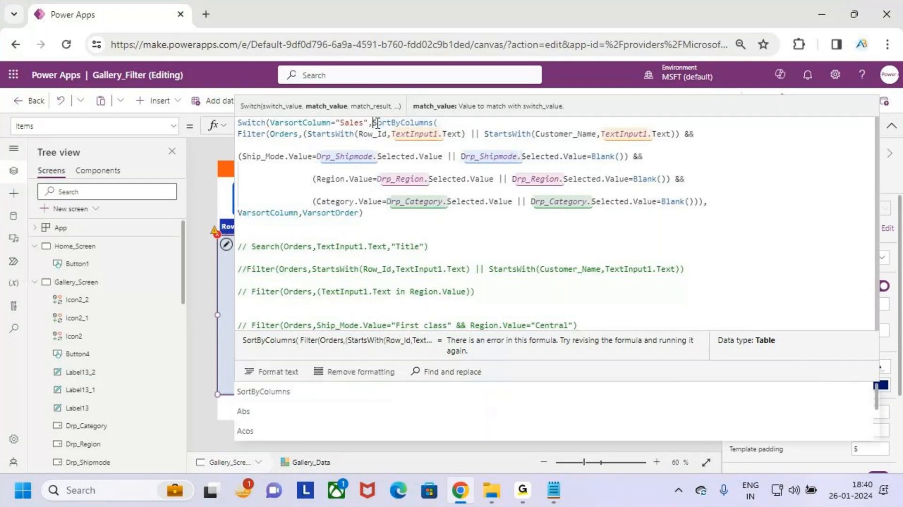
type(",")
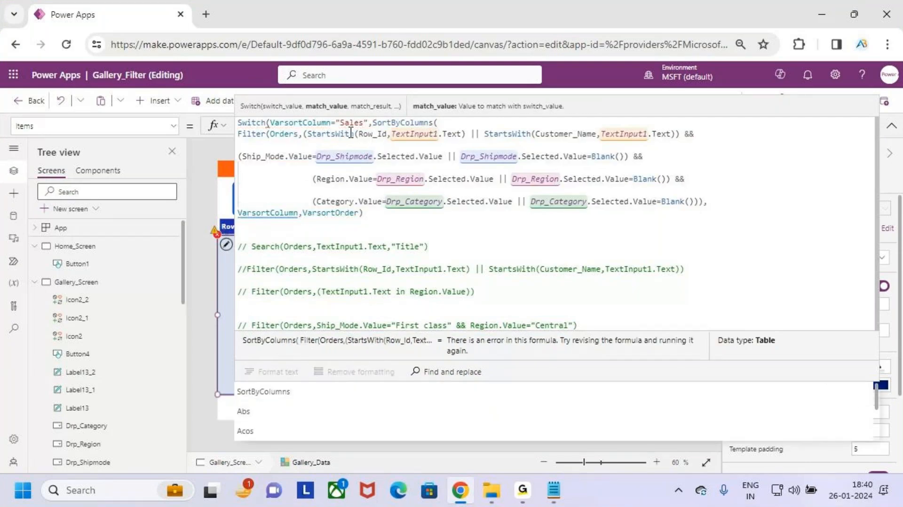
left_click(336, 123)
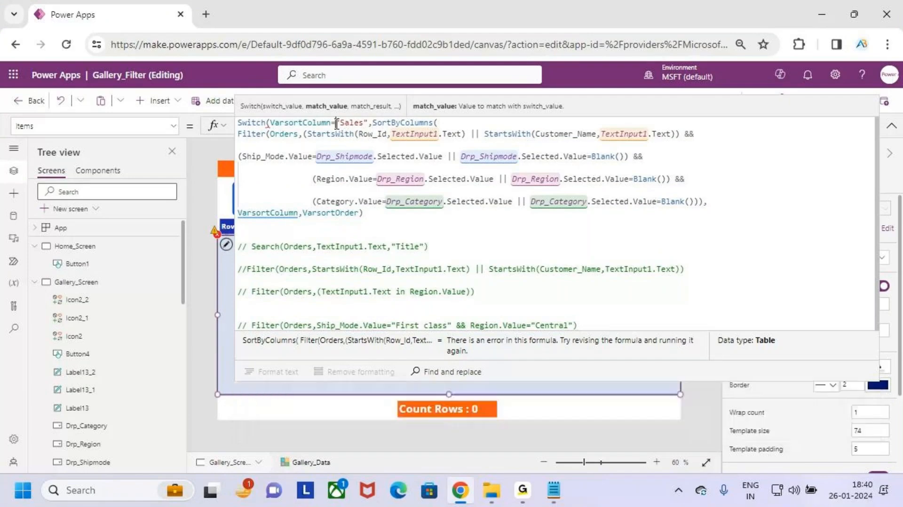
key("BackSpace")
type(",")
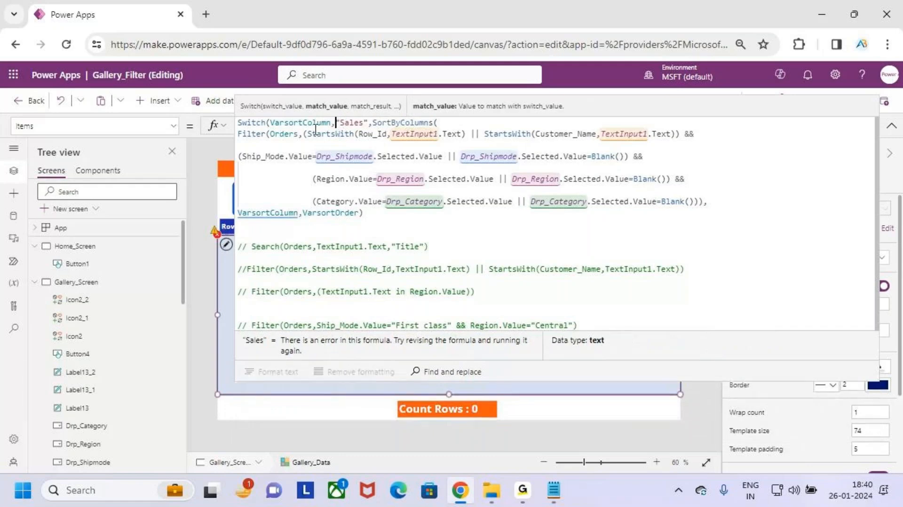
Review the Switch arguments: the VarsortColumn value, the "Sales" match and the SortByColumns expression as the match result
key("ctrl+2")
mouse_move(289, 130)
left_mouse_down()
mouse_move(314, 130)
mouse_move(328, 94)
mouse_move(320, 117)
mouse_move(329, 115)
left_mouse_up()
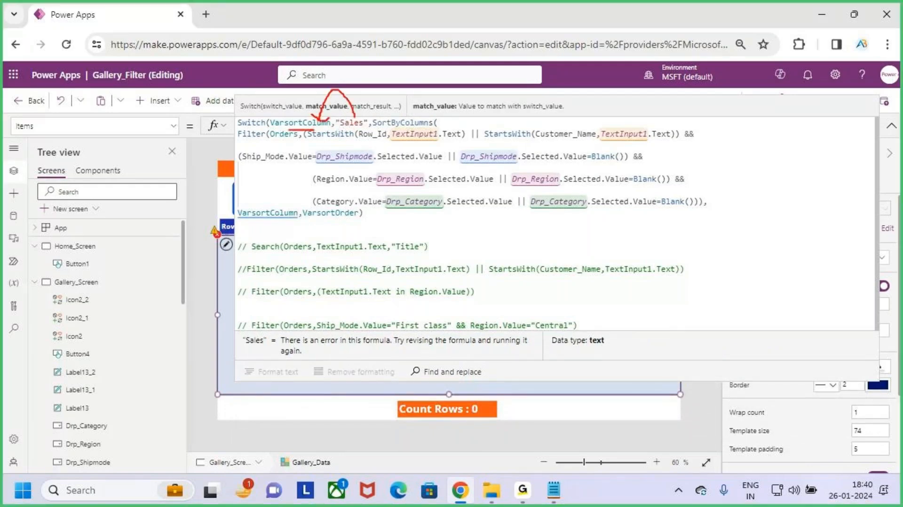
key("Escape")
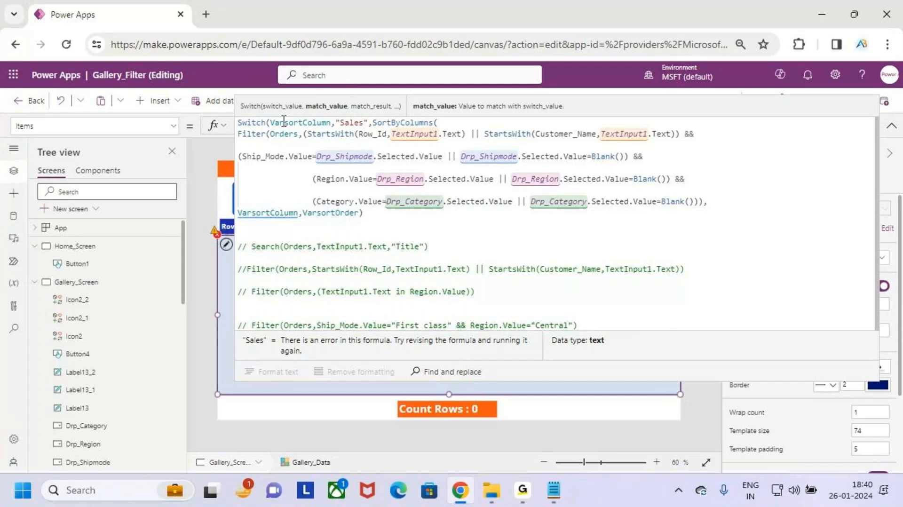
left_click_drag(271, 123, 333, 122)
type(",")
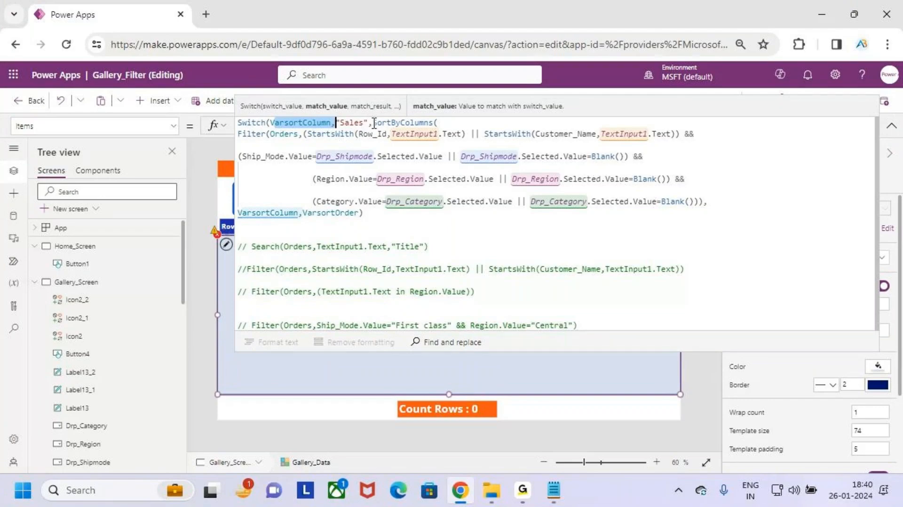
left_click_drag(372, 123, 737, 206)
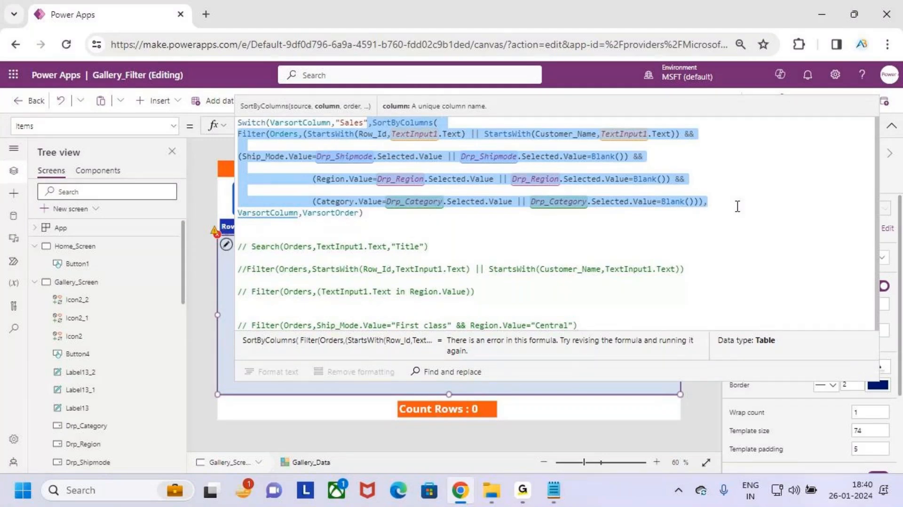
left_click(608, 230)
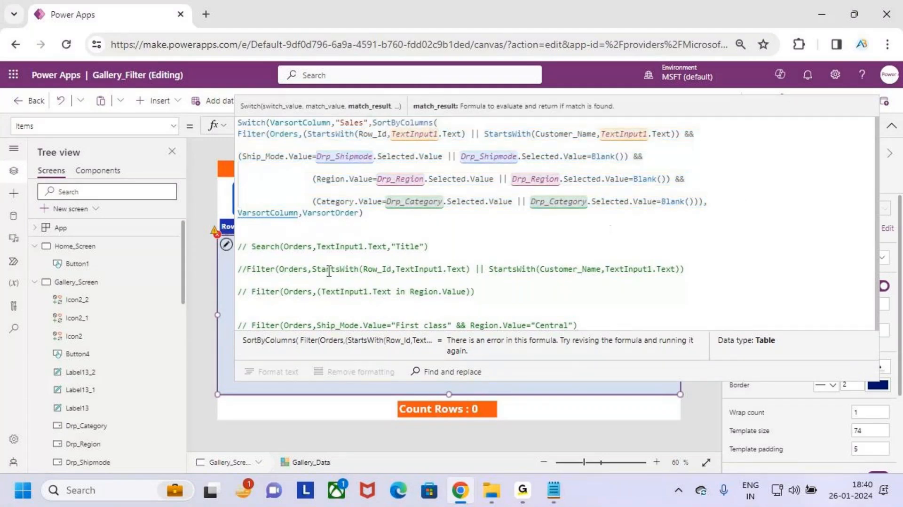
Replace VarsortColumn in the SortByColumns arguments with the column name "Sales"
double_click(278, 214)
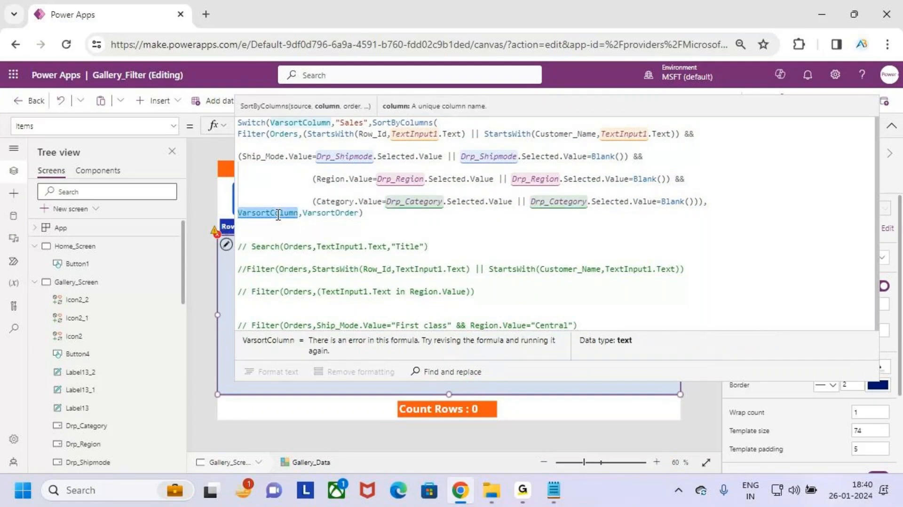
type("sales")
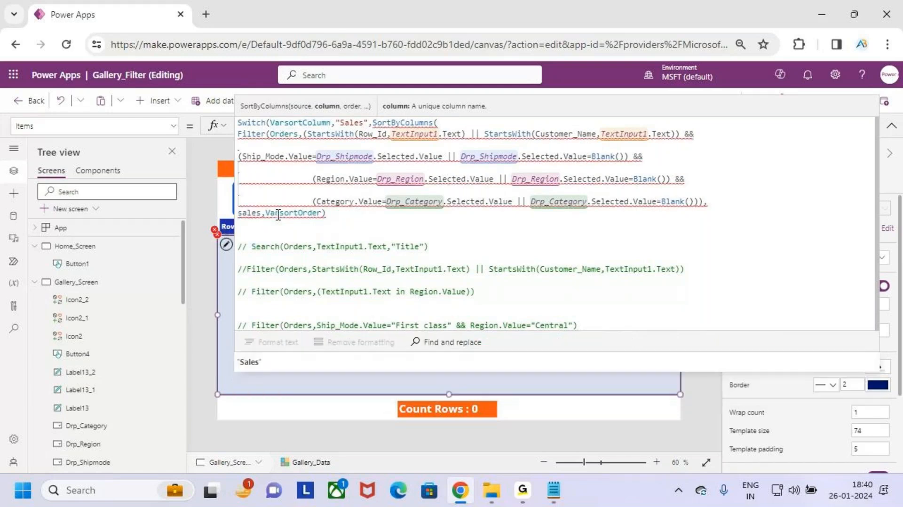
key("Tab")
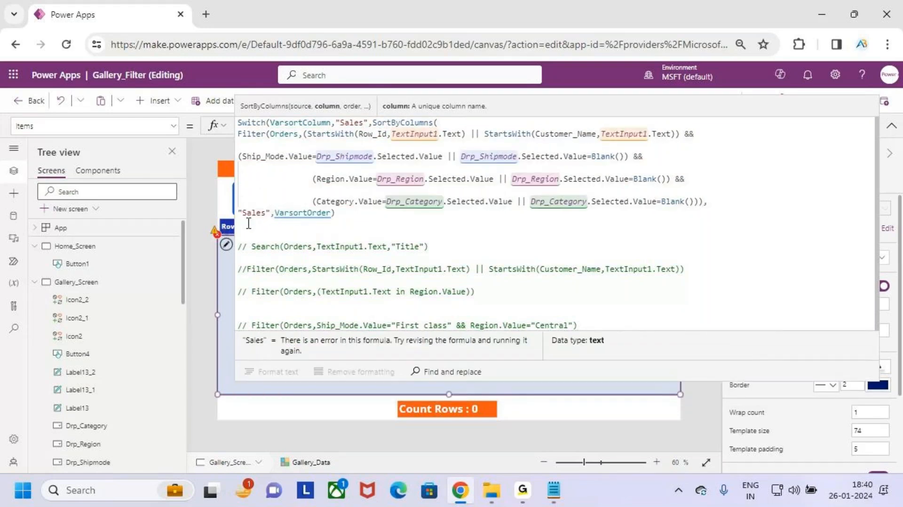
key("ctrl+2")
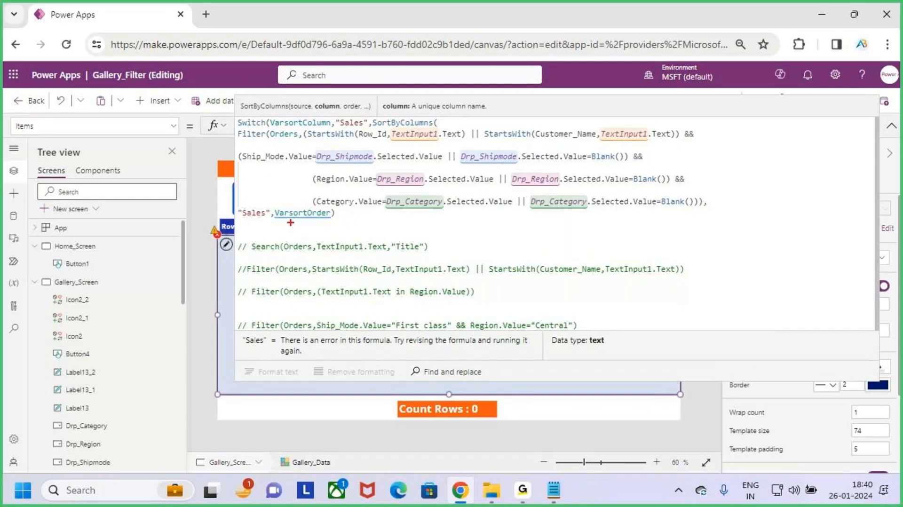
mouse_move(290, 222)
left_mouse_down()
mouse_move(282, 234)
mouse_move(304, 232)
left_mouse_up()
key("Escape")
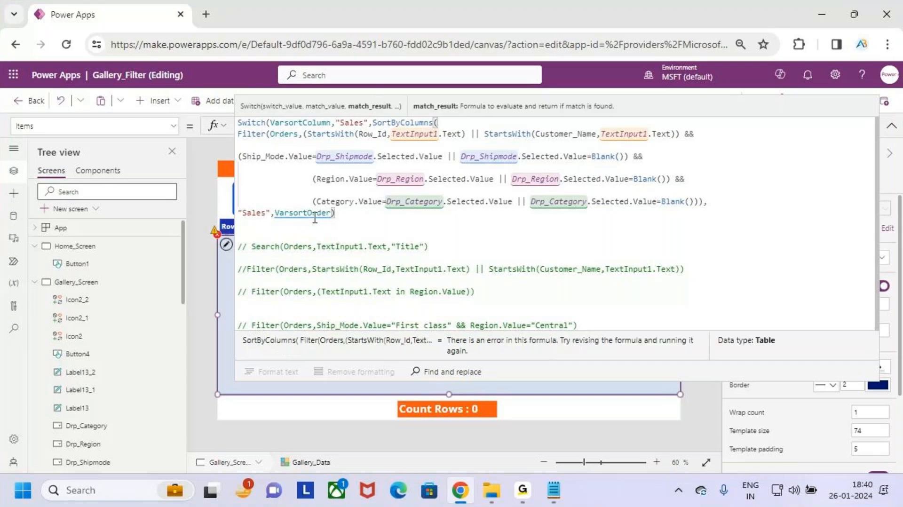
Replace the VarsortOrder argument after "Sales" in SortByColumns with an If( function
double_click(311, 218)
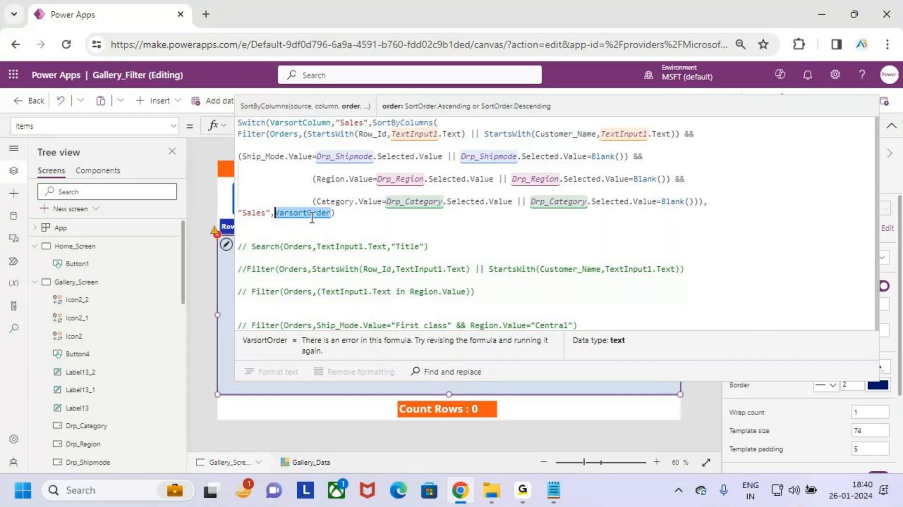
key("BackSpace")
key("BackSpace")
type("\",if")
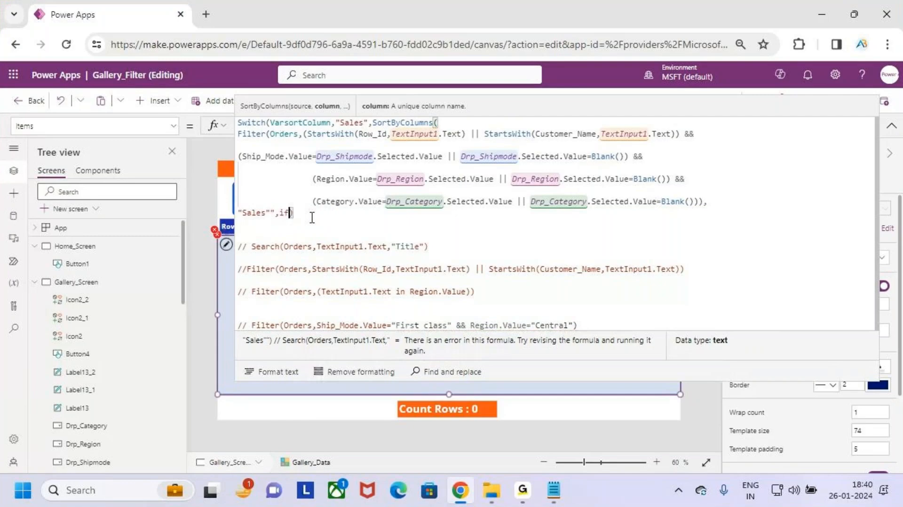
key("BackSpace")
key("BackSpace")
key("BackSpace")
key("BackSpace")
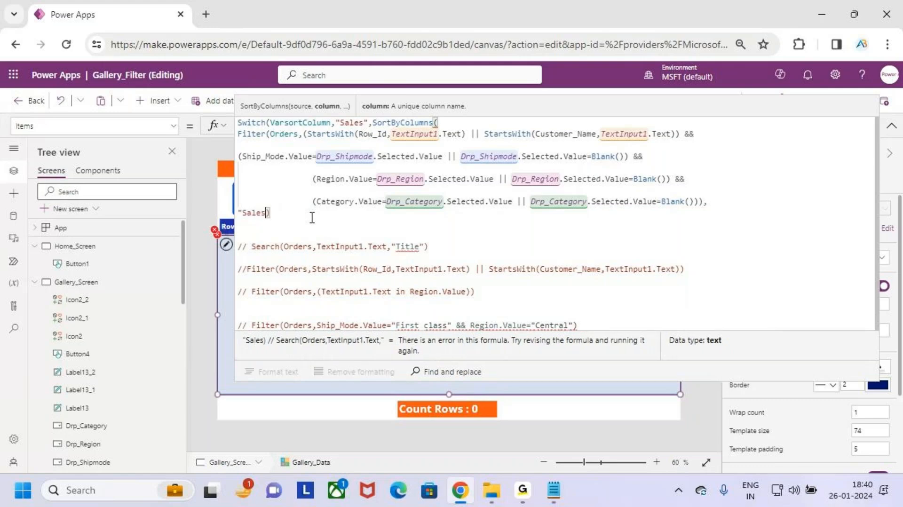
type("\",")
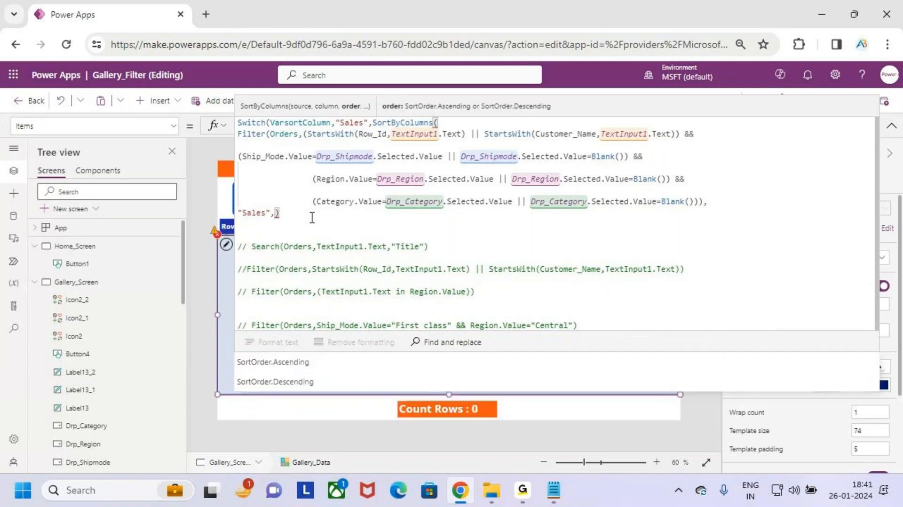
type("If(")
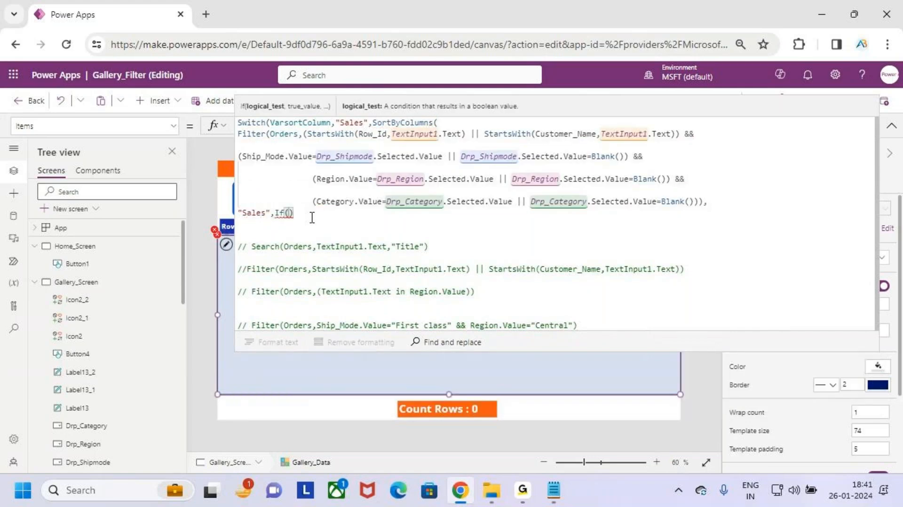
Enter the VarsortOrder variable as the start of the logical test in the If function after "Sales"
type("varor")
key("BackSpace")
key("BackSpace")
type("s")
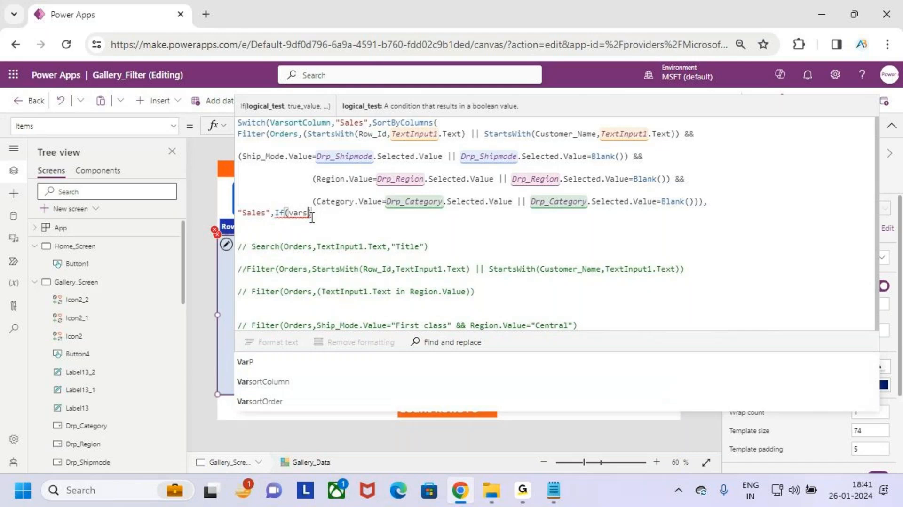
key("Down")
key("Tab")
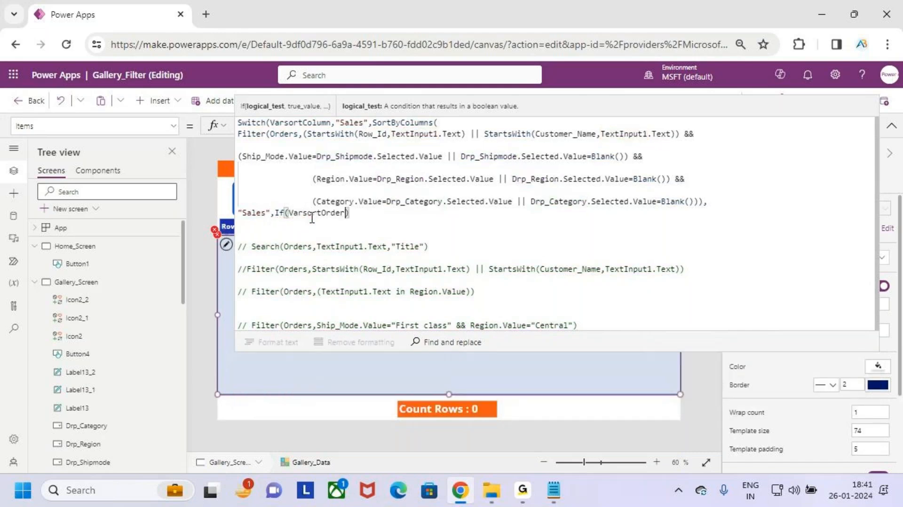
Complete the If function's logical test by comparing VarsortOrder with SortOrder.Ascending
type("=asc")
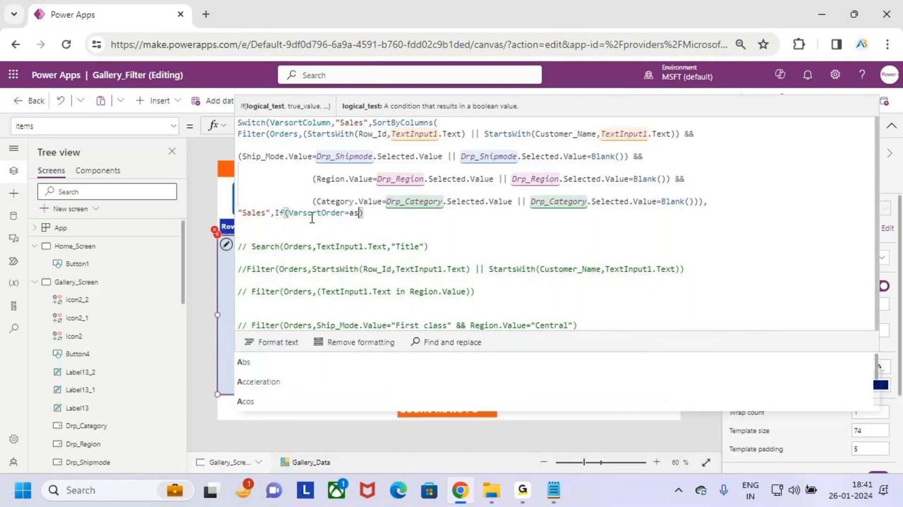
key("Right")
key("Right")
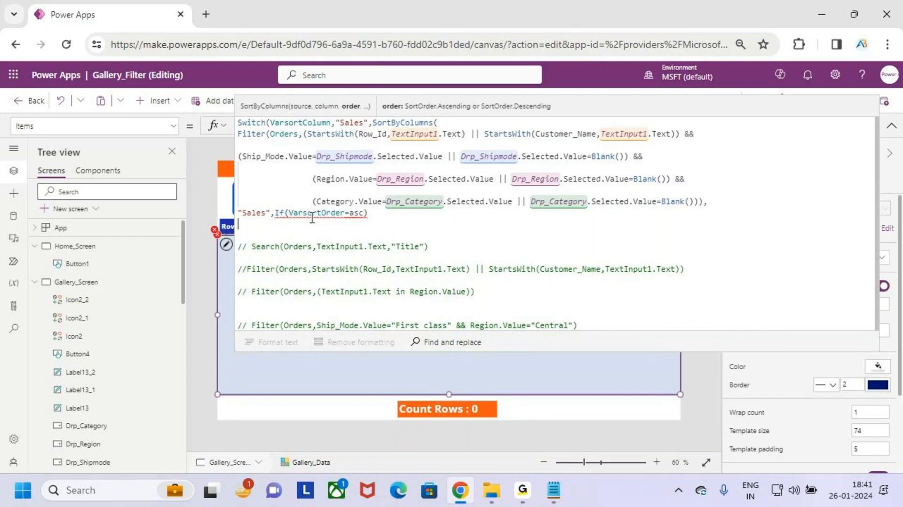
key("Left")
key("Left")
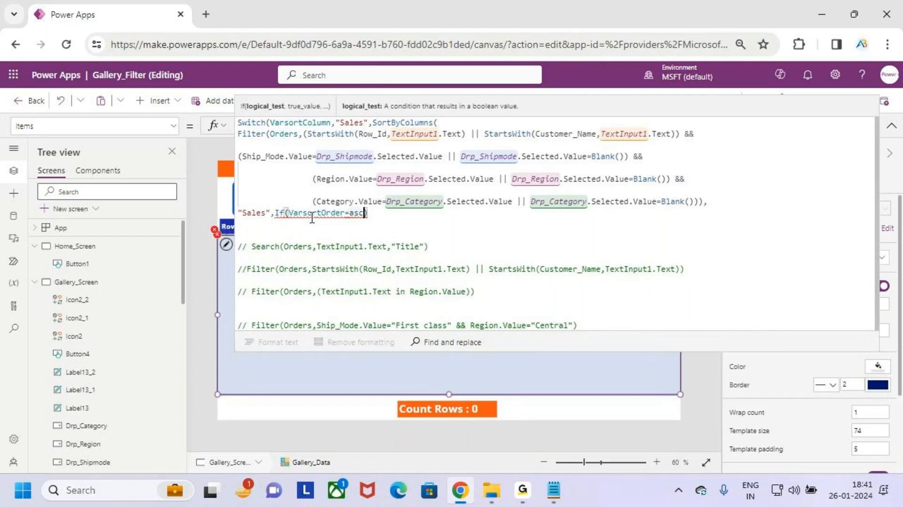
key("BackSpace")
key("BackSpace")
key("BackSpace")
type("asc")
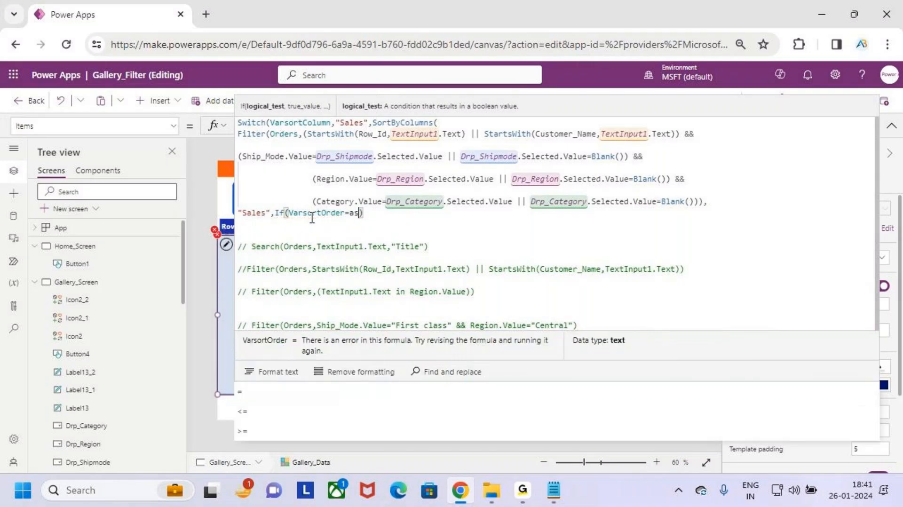
key("Tab")
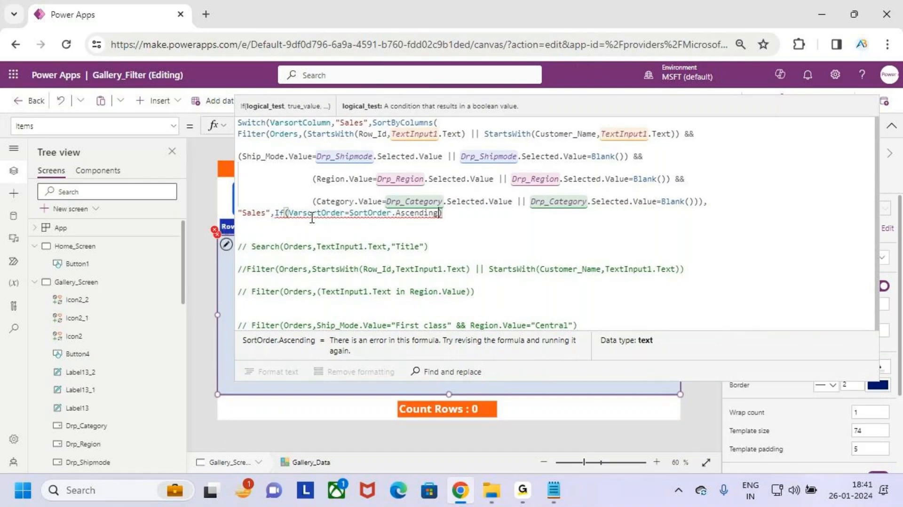
Add SortOrder.Descending as the If true value and SortOrder.Ascending as its else value, and close the SortByColumns function
type(",desc")
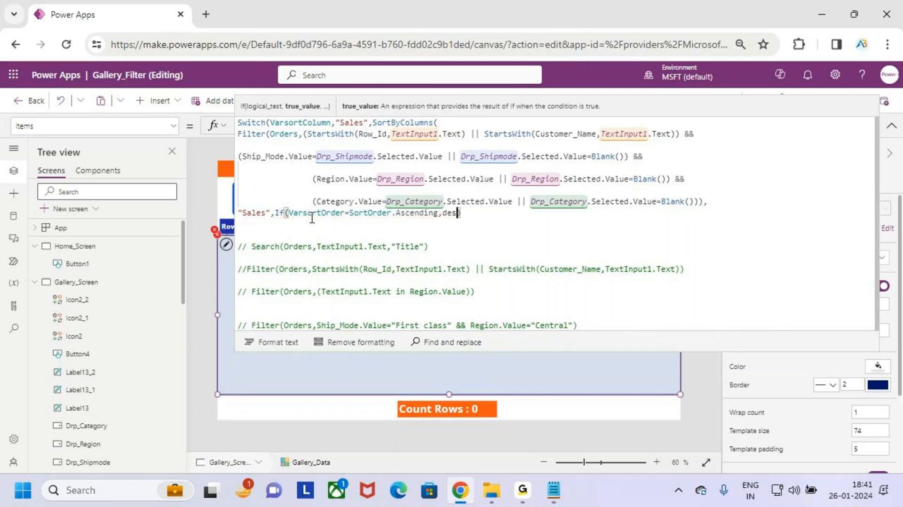
key("Tab")
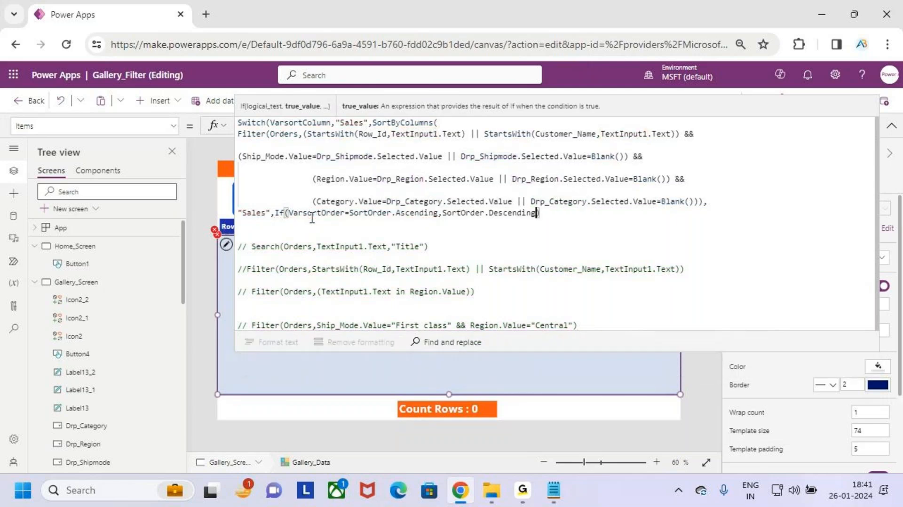
type(",asc")
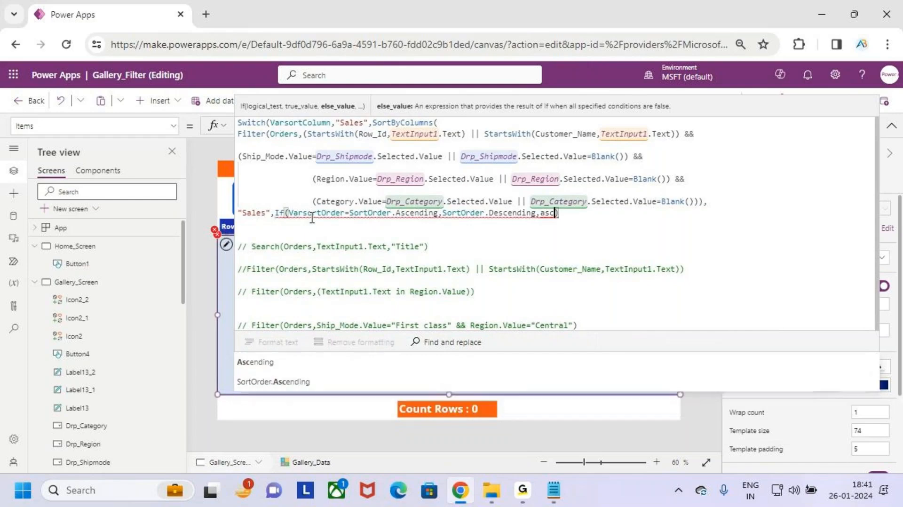
key("Down")
key("Down")
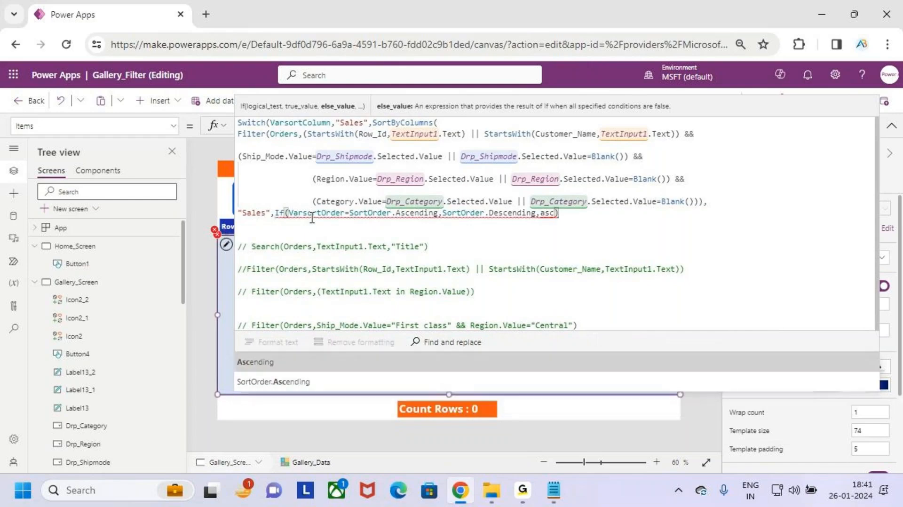
key("Tab")
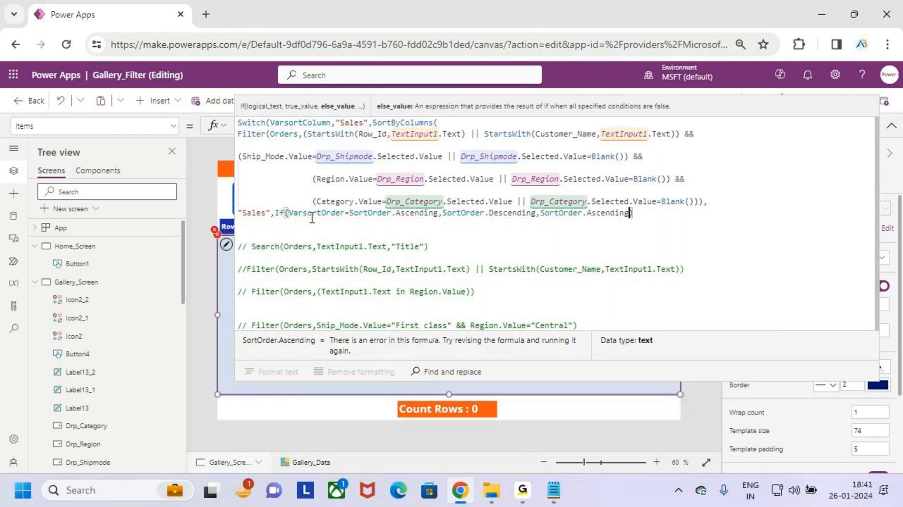
type(")")
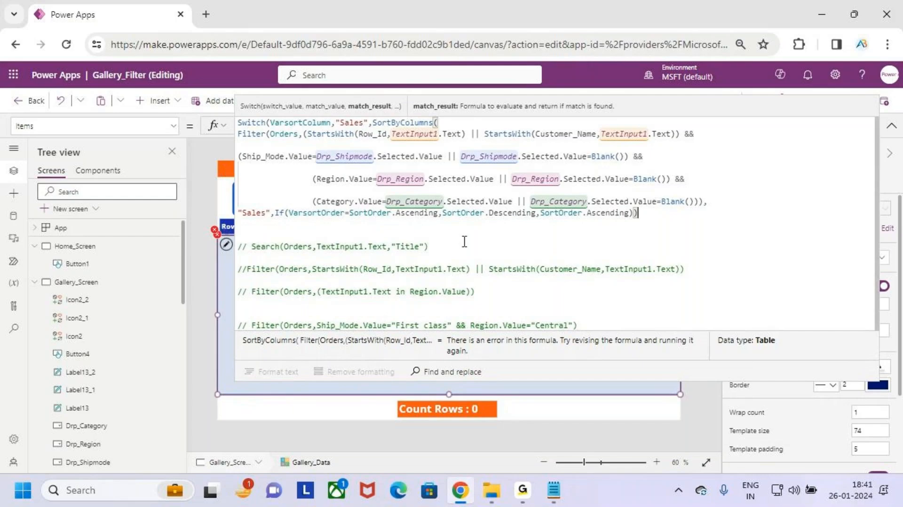
key("ctrl+2")
left_click_drag(631, 206, 643, 222)
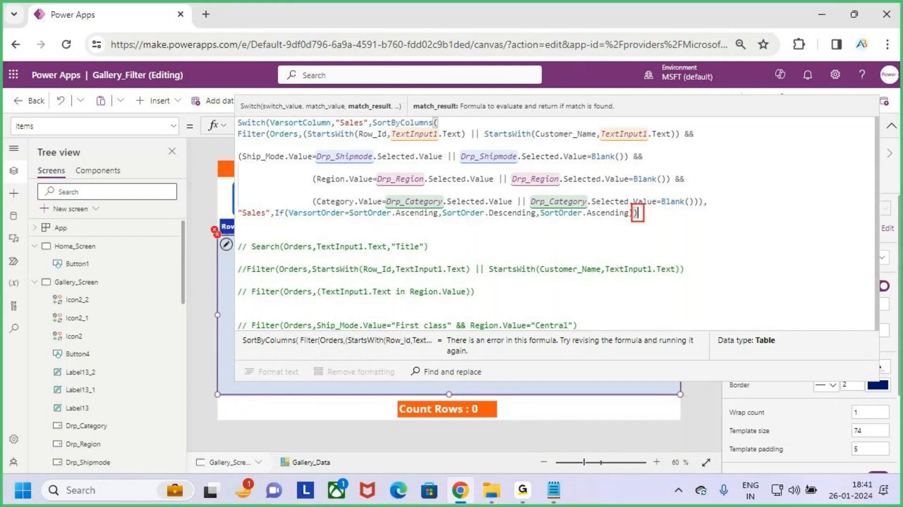
left_click_drag(431, 116, 445, 137)
key("Escape")
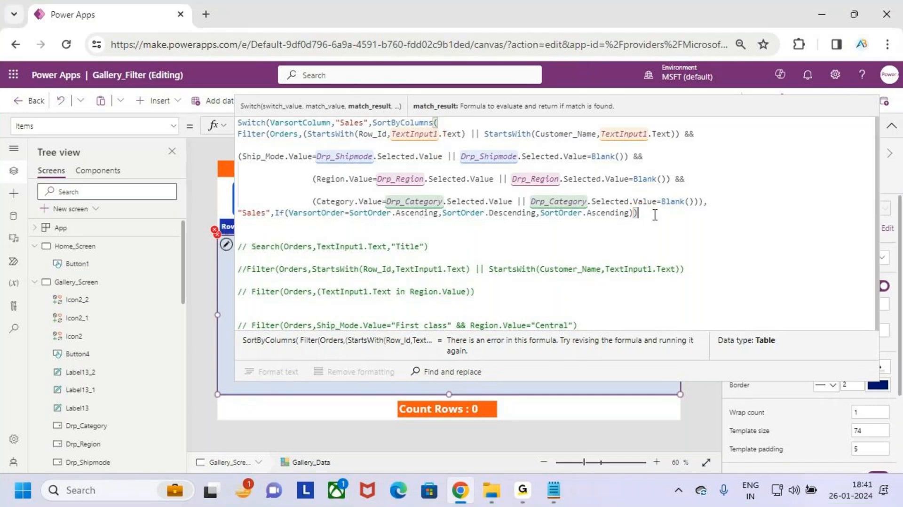
type(")")
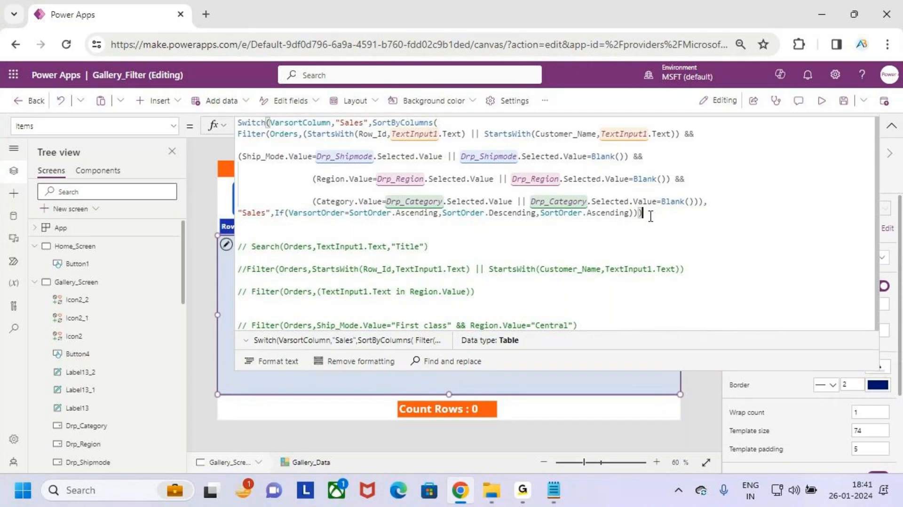
key("BackSpace")
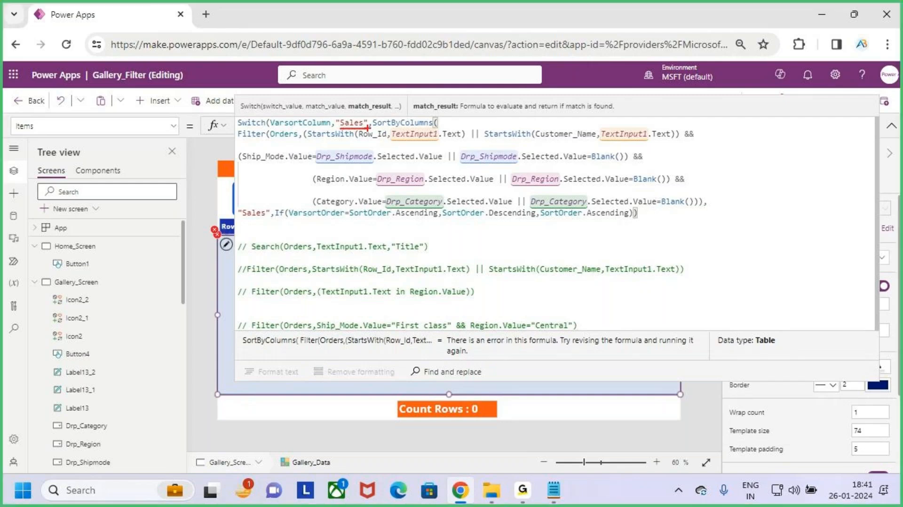
key("Escape")
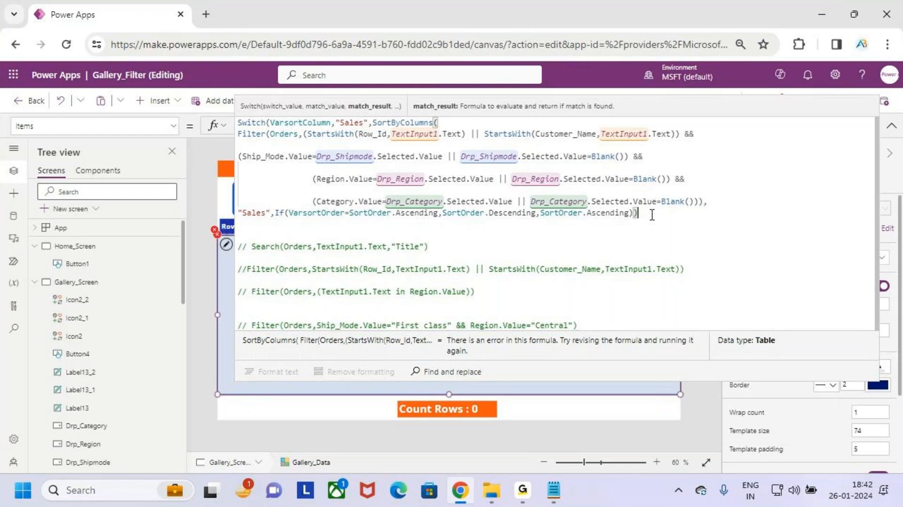
type(",")
key("shift+Return")
key("shift+Return")
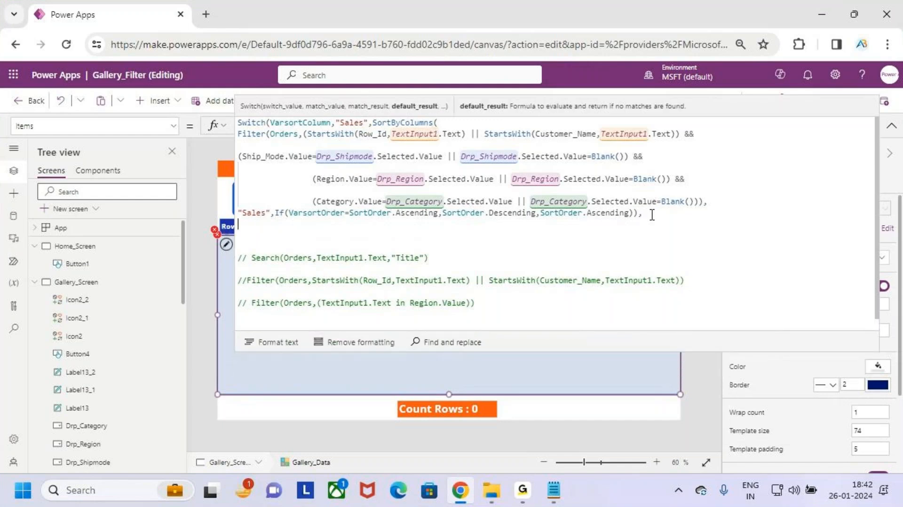
type("Pro")
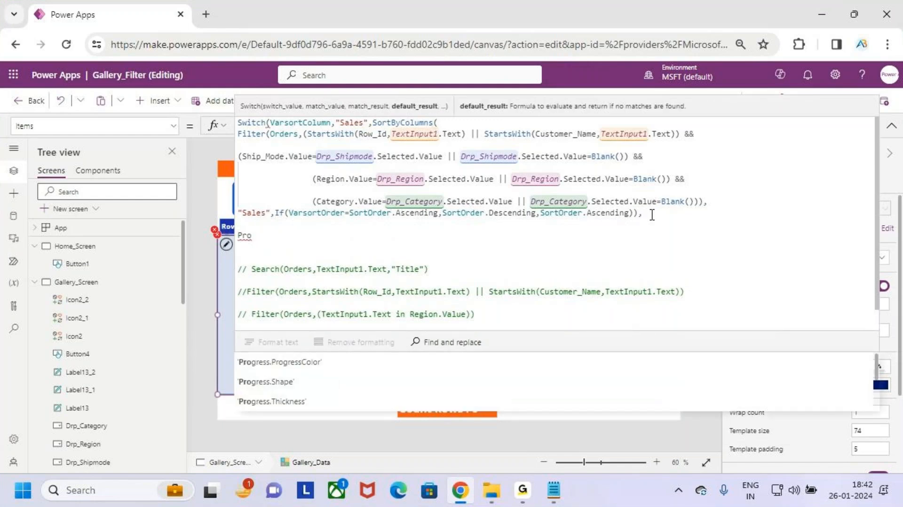
key("BackSpace")
key("BackSpace")
key("BackSpace")
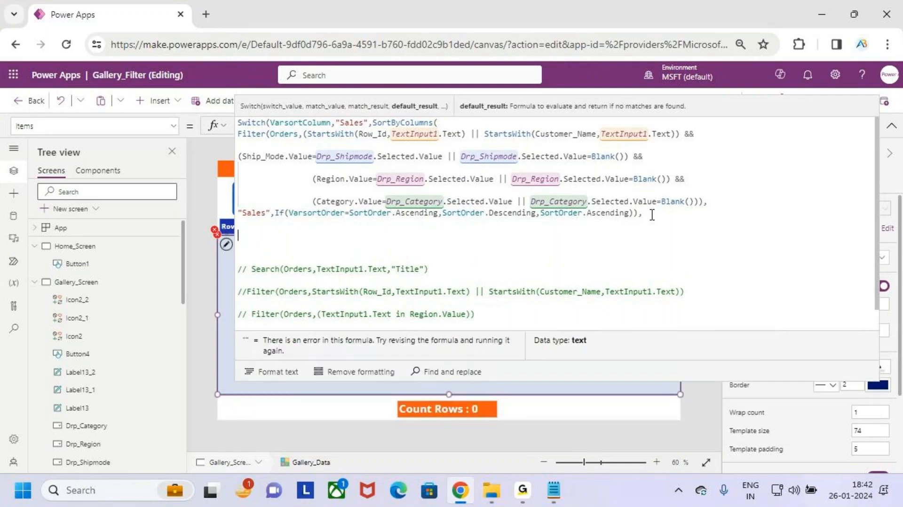
key("BackSpace")
key("BackSpace")
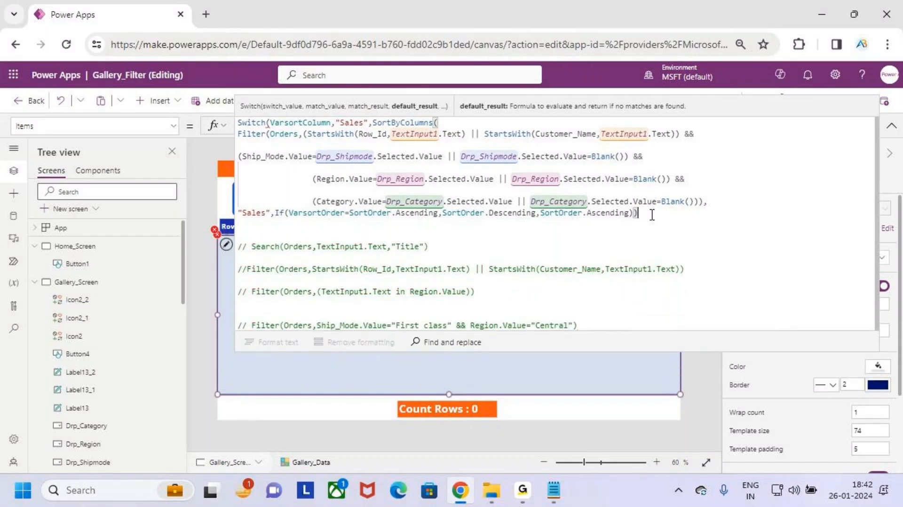
Add a comma after the Sales sort expression and enter "Profit", two lines below as the second Switch match value
key("Return")
key("Return")
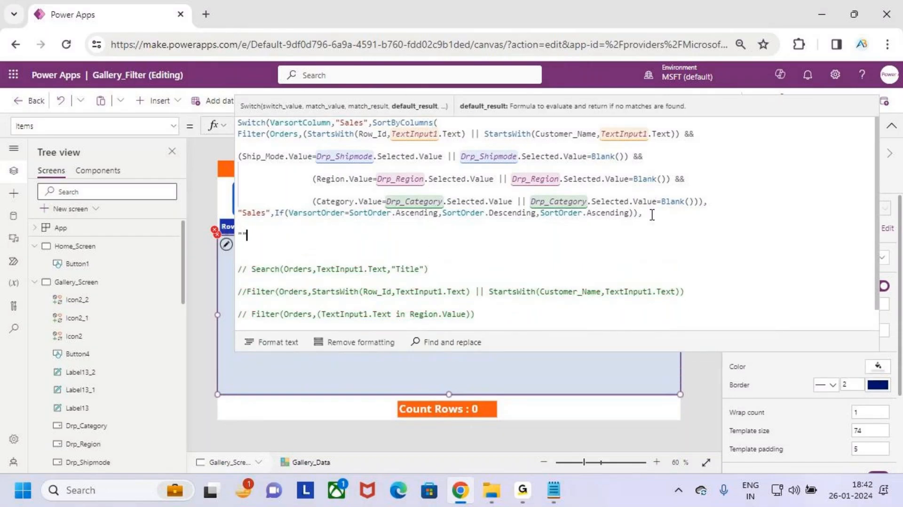
type("\"Profit")
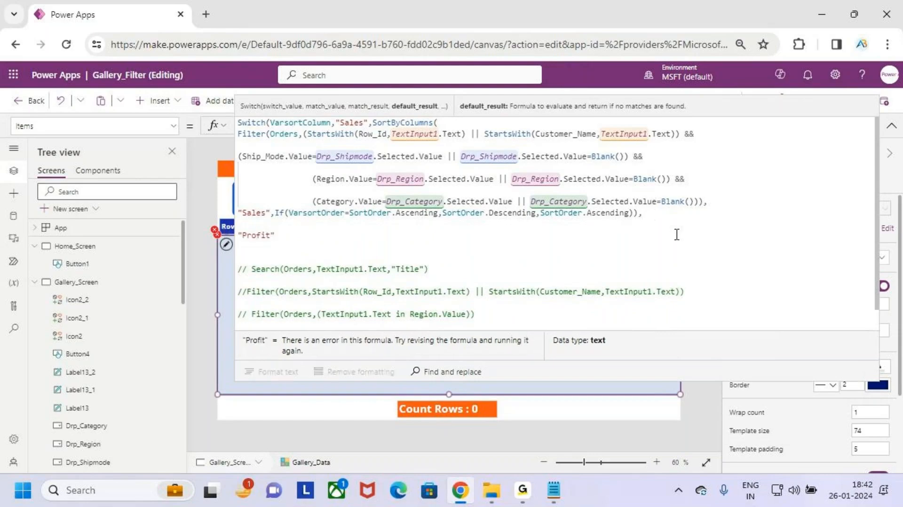
type("\",")
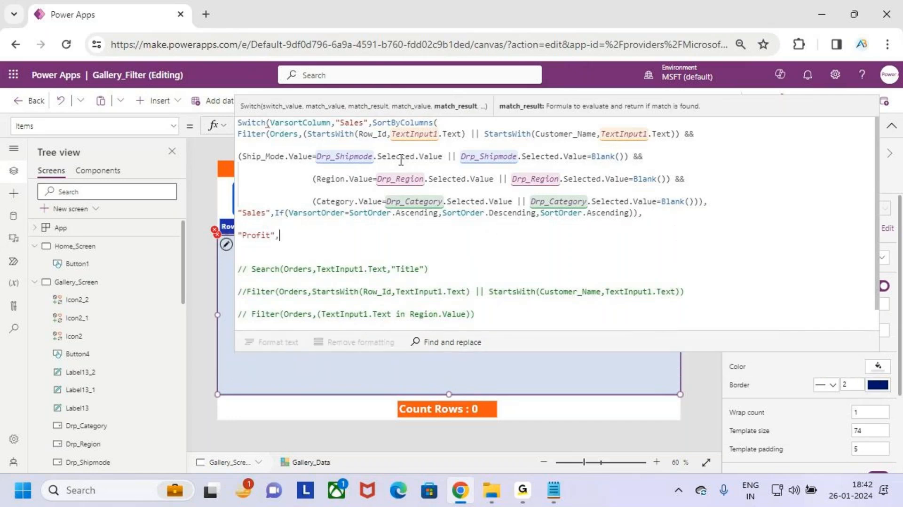
Copy the whole SortByColumns expression of the "Sales" match below "Profit", with a blank line between them
left_click_drag(372, 124, 582, 203)
type("g")
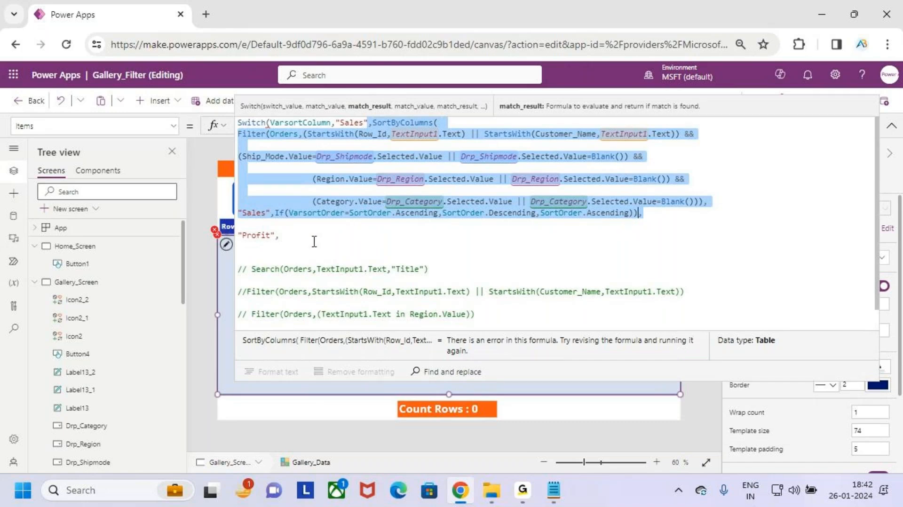
left_click(299, 246)
key("ctrl+v")
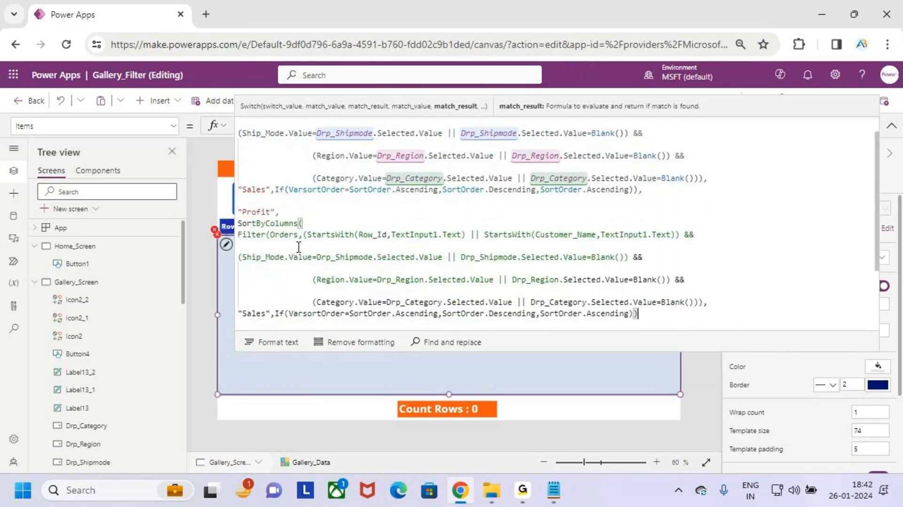
left_click(293, 214)
key("Return")
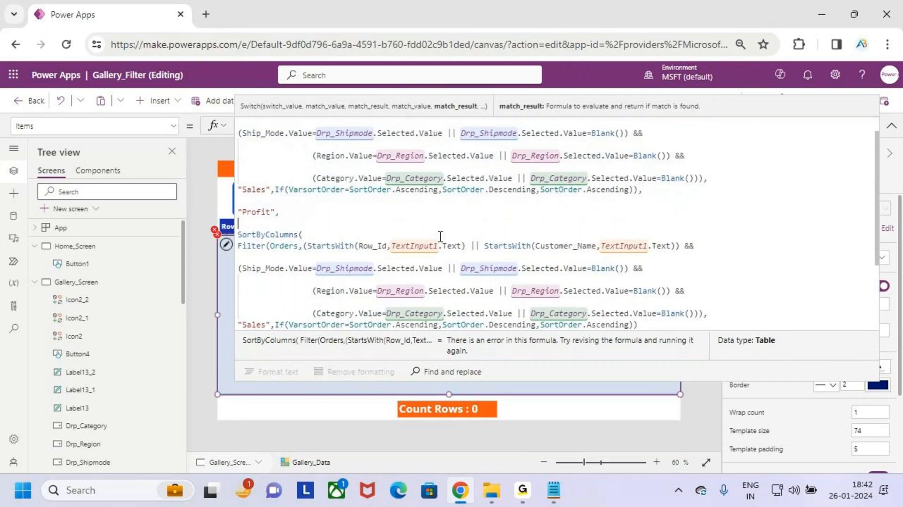
Replace the column name "Sales" with "Profit" in the copied SortByColumns expression
scroll(373, 241, "down", 1)
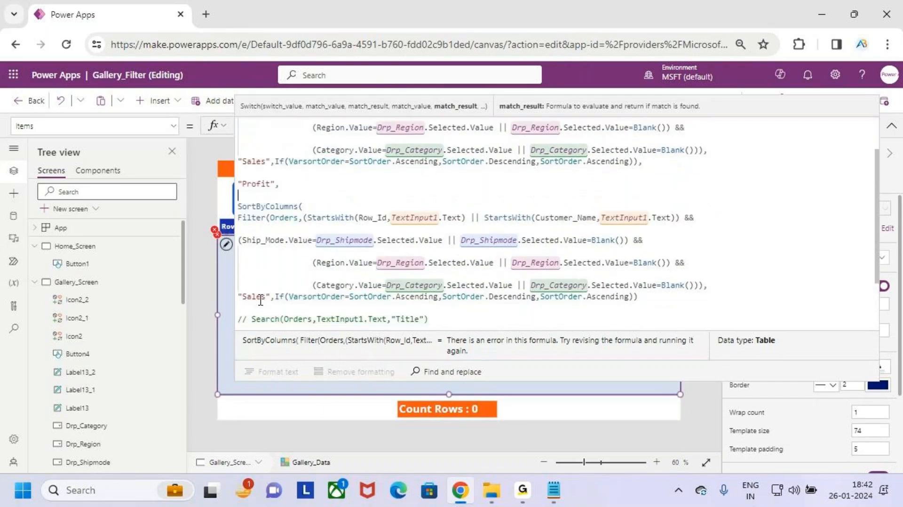
double_click(258, 185)
key("ctrl+c")
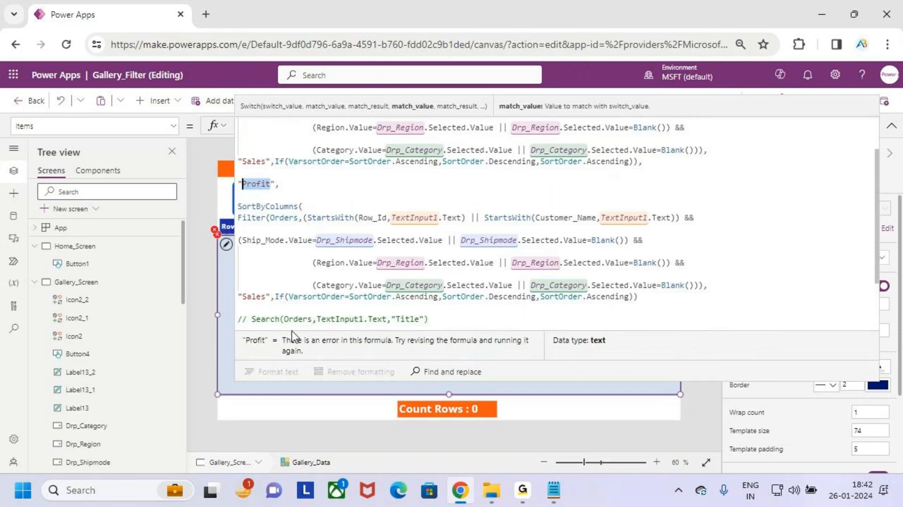
double_click(254, 297)
key("ctrl+v")
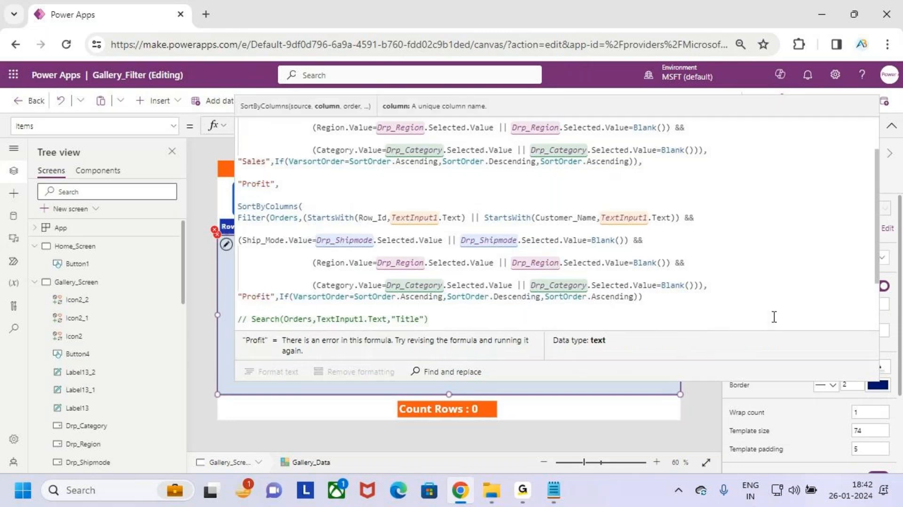
Add a comma after the Profit sort expression and enter "Customer_Name", two lines below as the third Switch match value
left_click(657, 300)
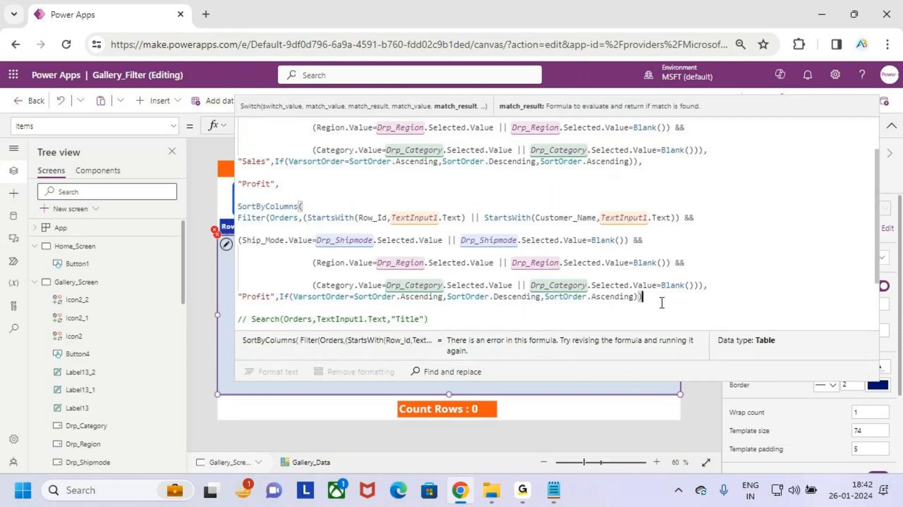
type(",")
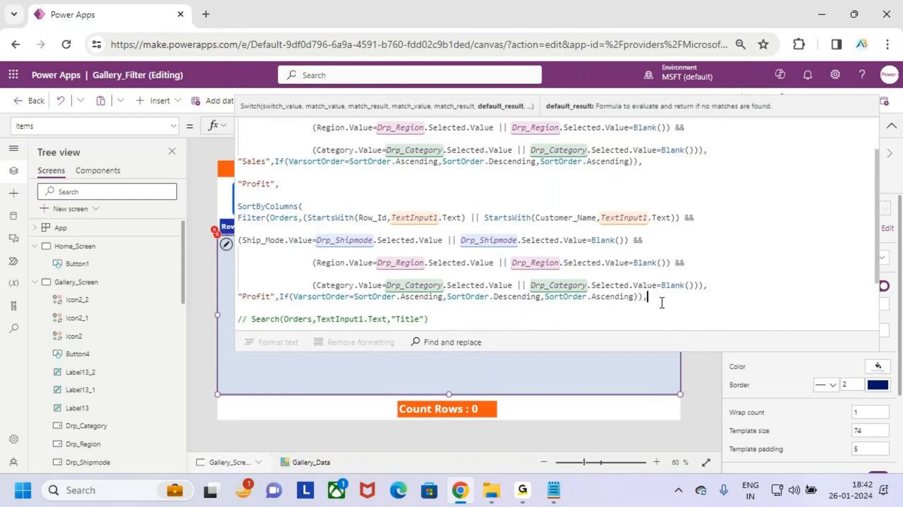
key("Return")
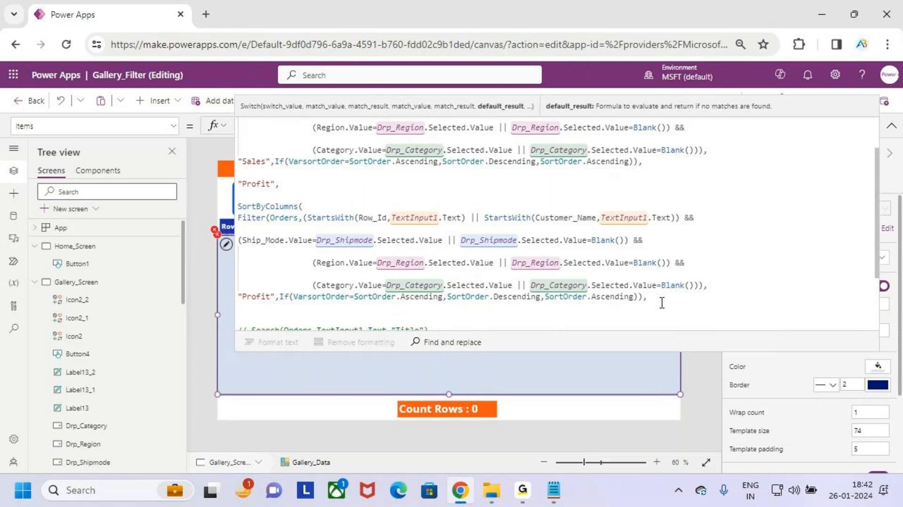
key("Return")
type("\"")
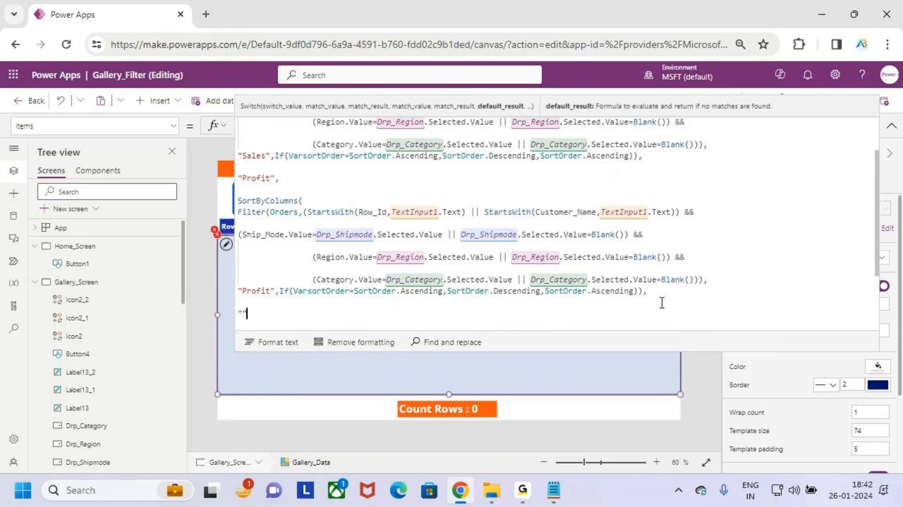
type("Customer")
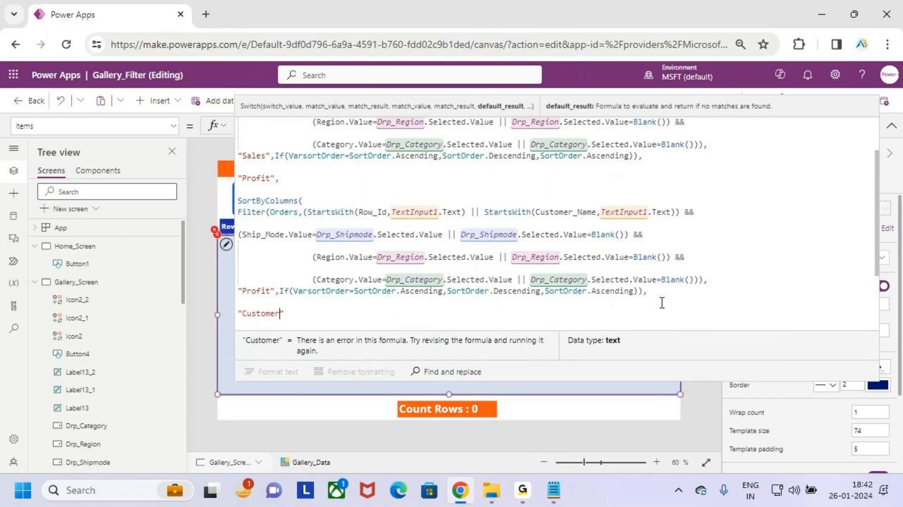
type("_Name\"")
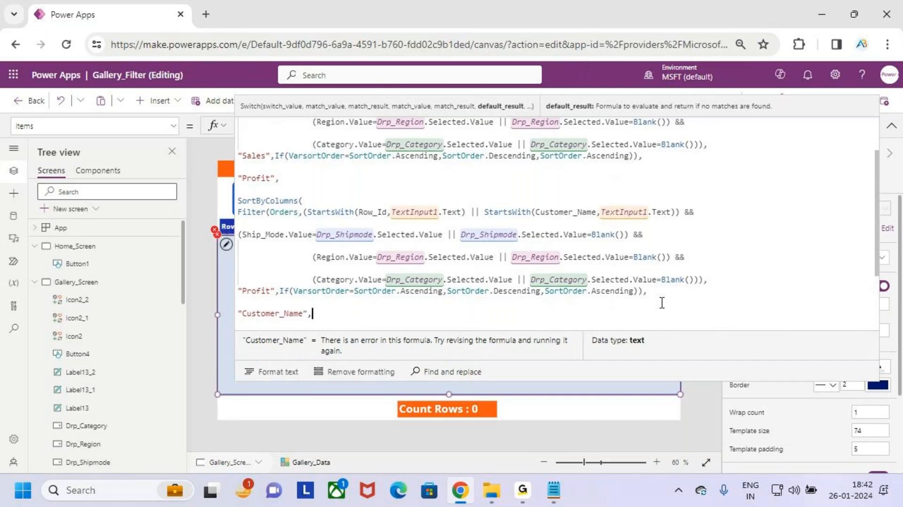
type(",")
key("Return")
key("Return")
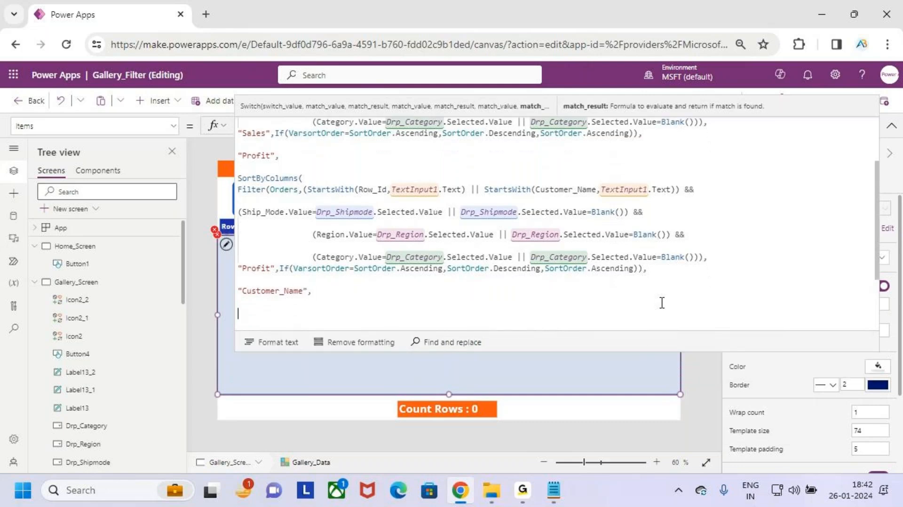
type("Profit")
key("BackSpace")
key("BackSpace")
key("BackSpace")
key("BackSpace")
key("BackSpace")
key("BackSpace")
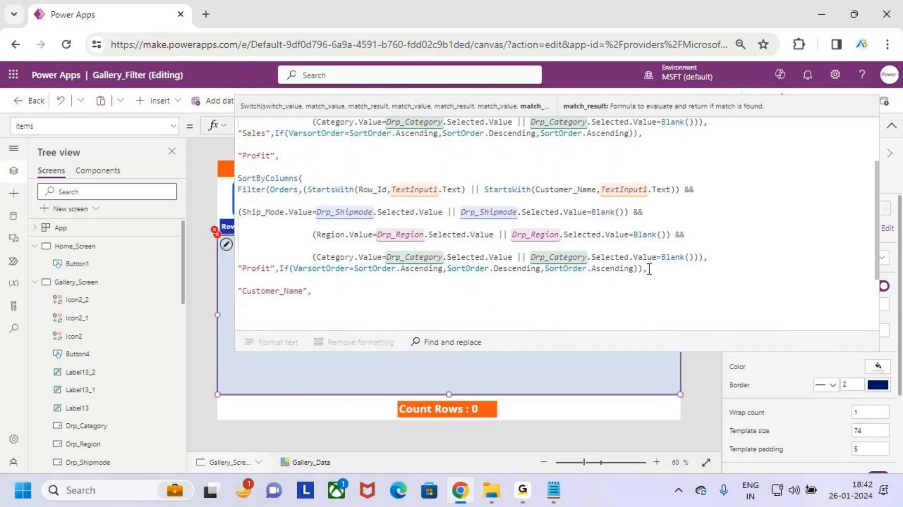
Copy the whole SortByColumns expression of the "Profit" match below "Customer_Name", with a blank line between them
left_click_drag(648, 269, 236, 178)
key("ctrl+c")
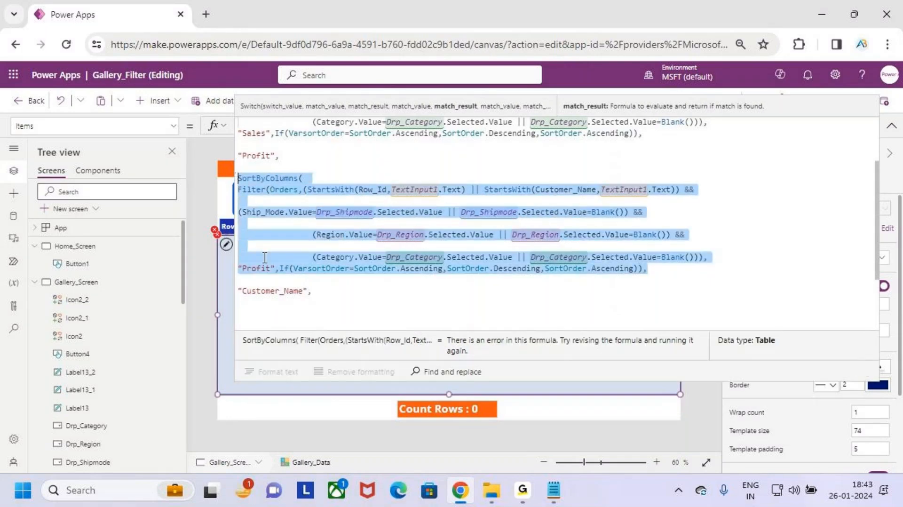
left_click(268, 308)
key("ctrl+v")
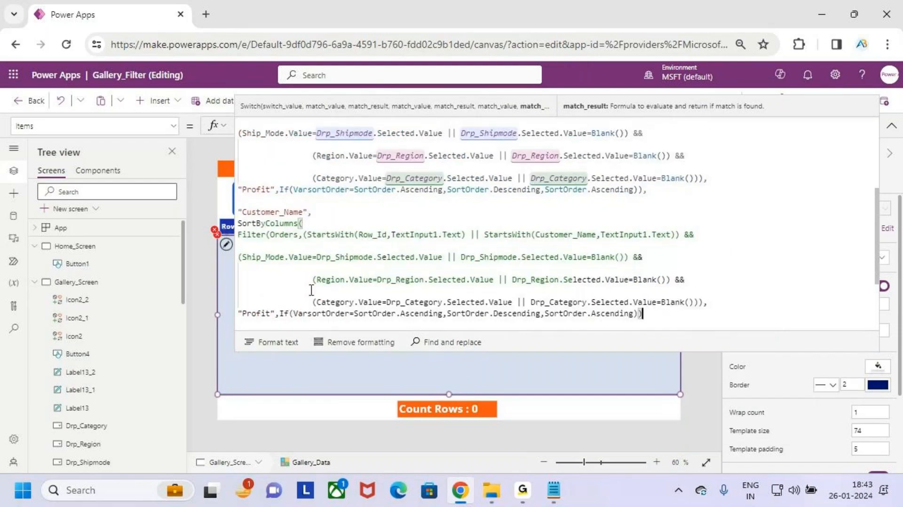
left_click(318, 213)
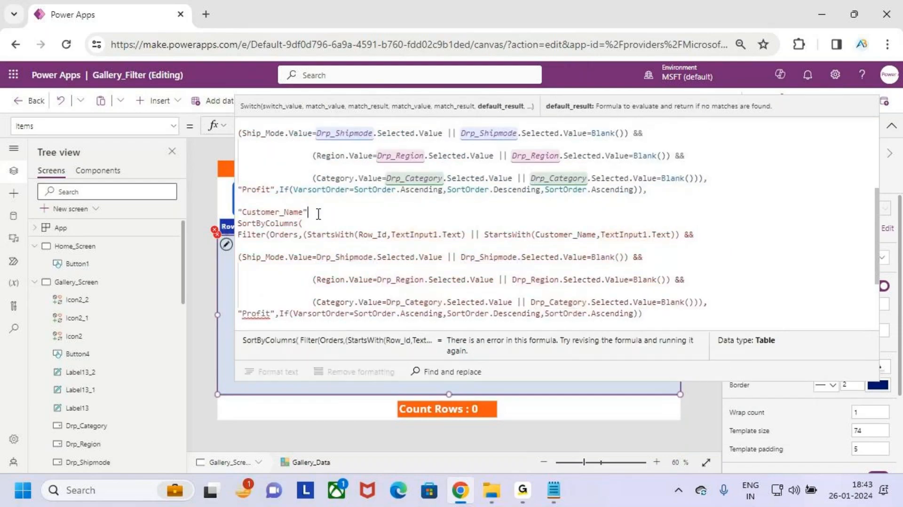
key("Return")
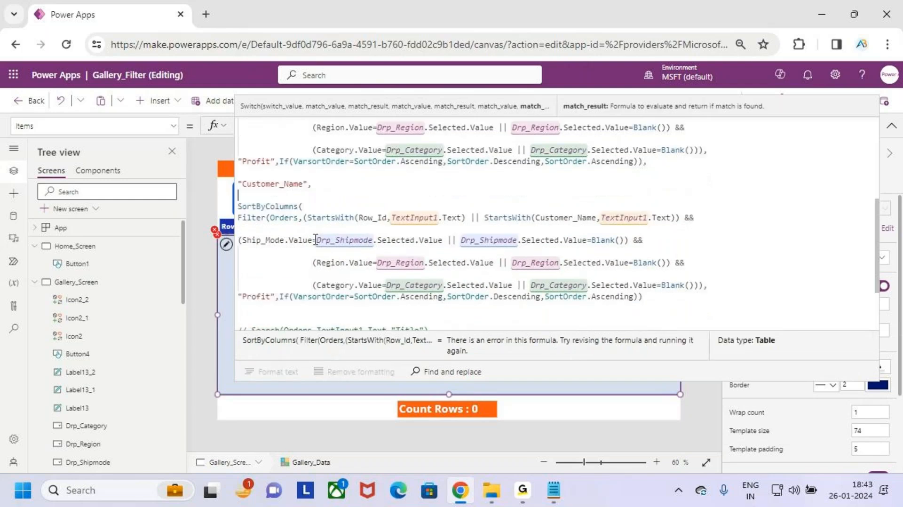
scroll(315, 240, "down", 1)
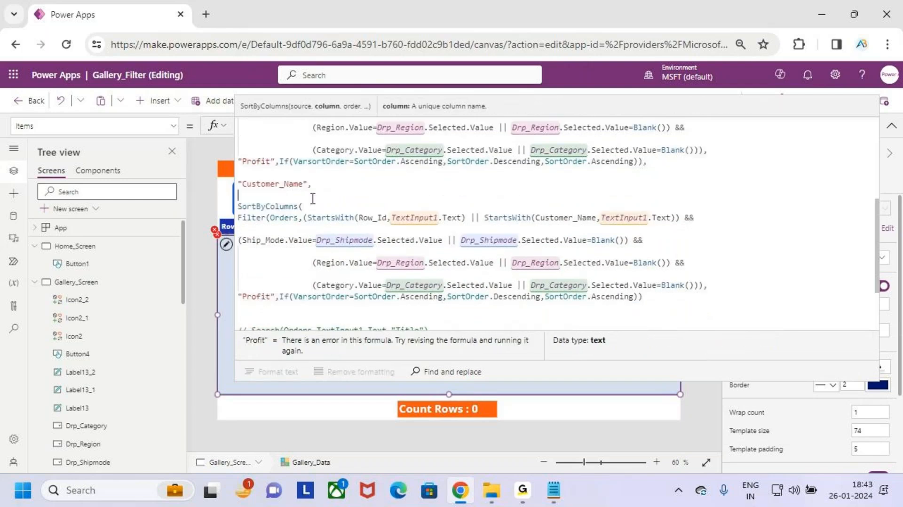
Replace the column name "Profit" with "Customer_Name" in the copied SortByColumns expression and close the Switch function with a parenthesis
left_click_drag(304, 184, 245, 183)
key("ctrl+c")
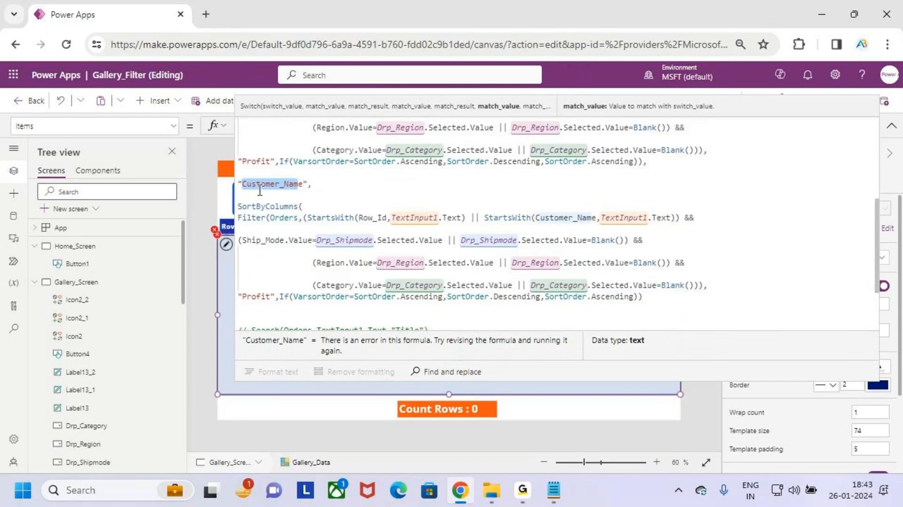
left_click(342, 230)
double_click(257, 296)
key("ctrl+v")
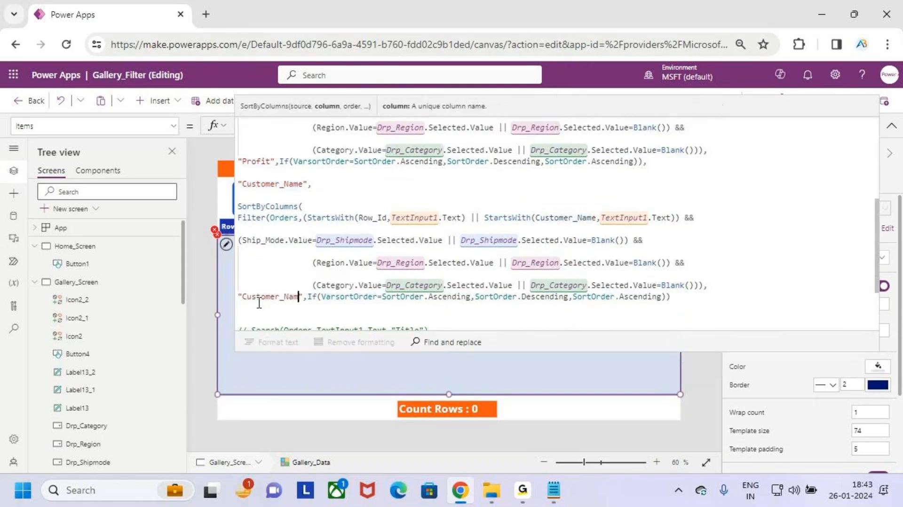
type("e")
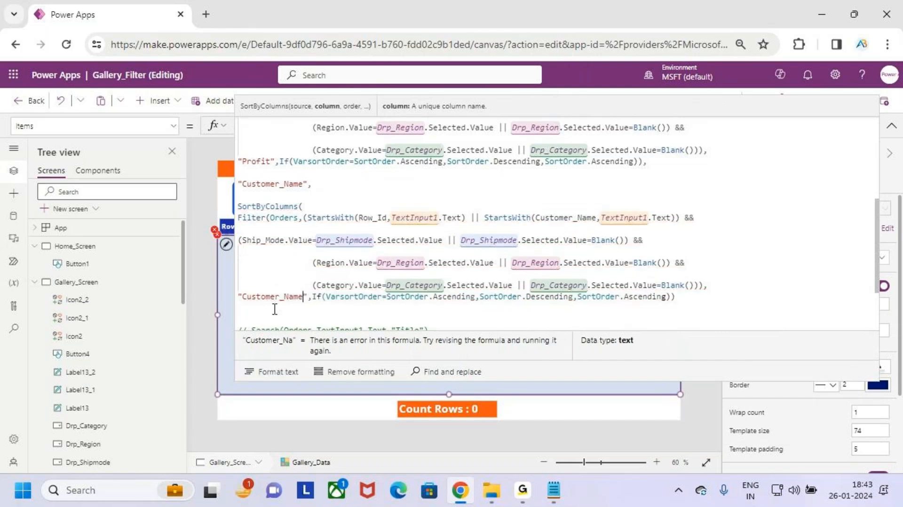
left_click(685, 297)
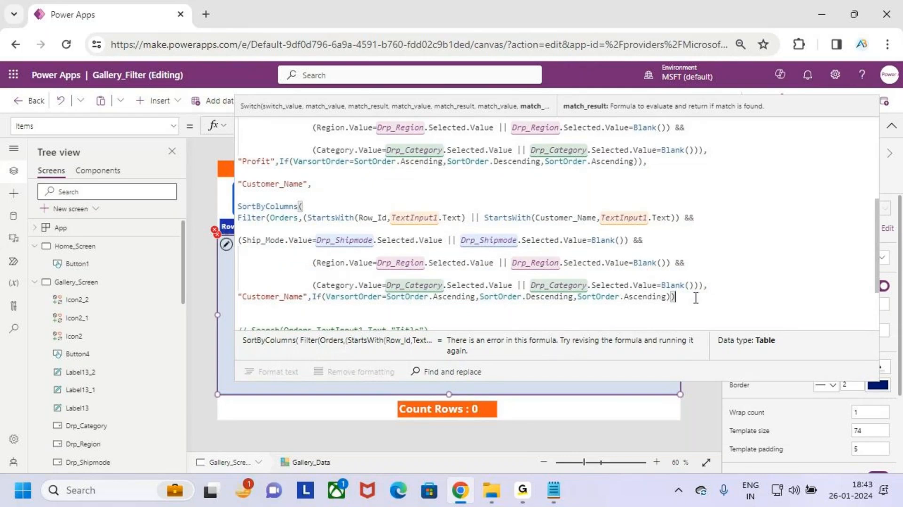
type(")")
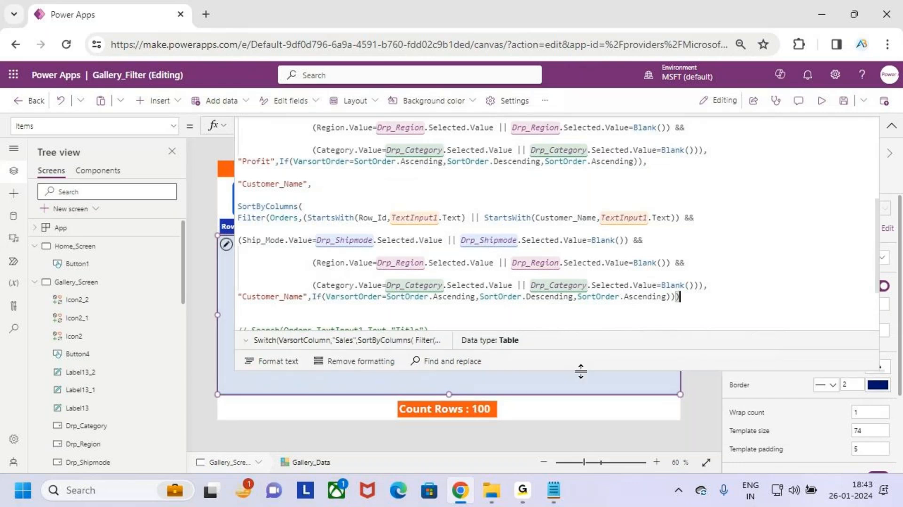
Enlarge the formula editor and review the Sales, Profit and Customer_Name cases of the Switch formula
left_click_drag(580, 371, 580, 440)
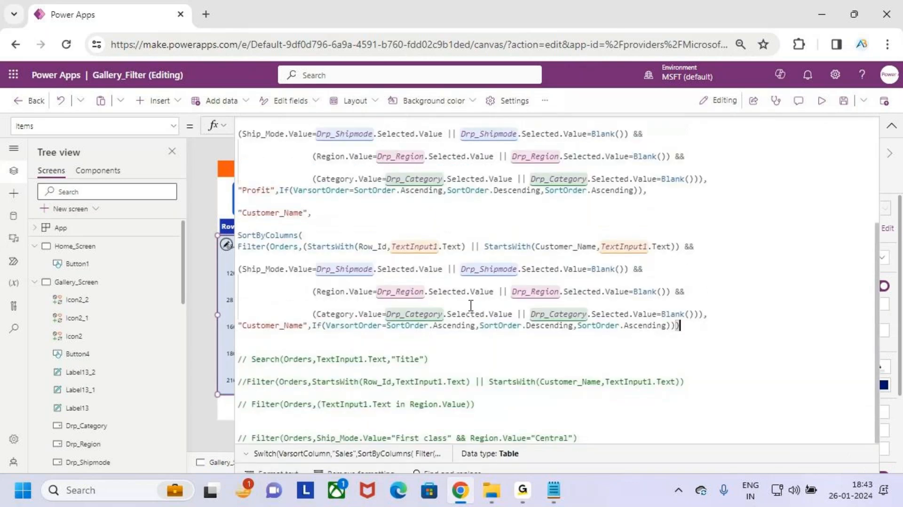
scroll(471, 305, "up", 5)
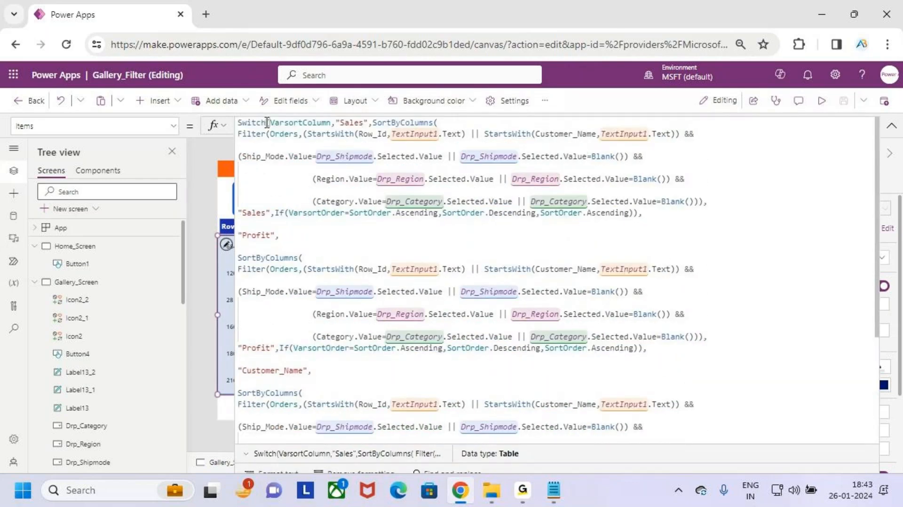
scroll(433, 217, "down", 3)
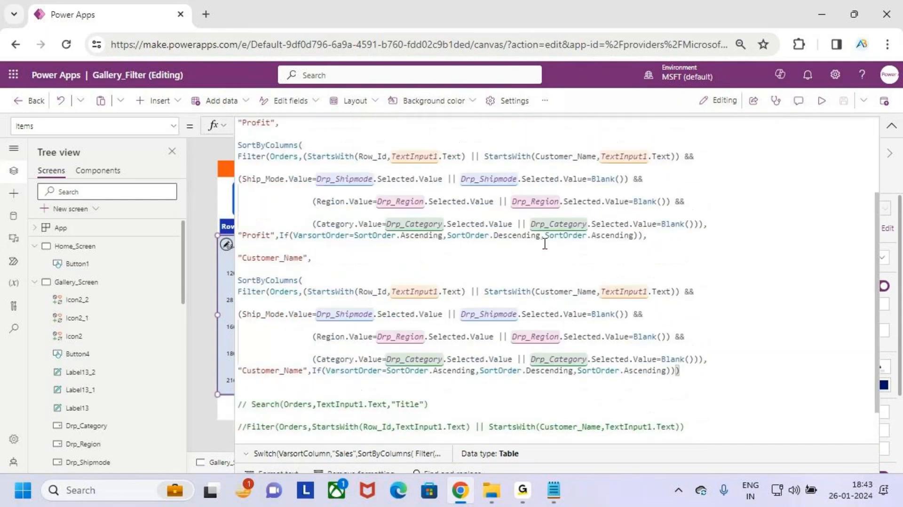
scroll(545, 243, "down", 1)
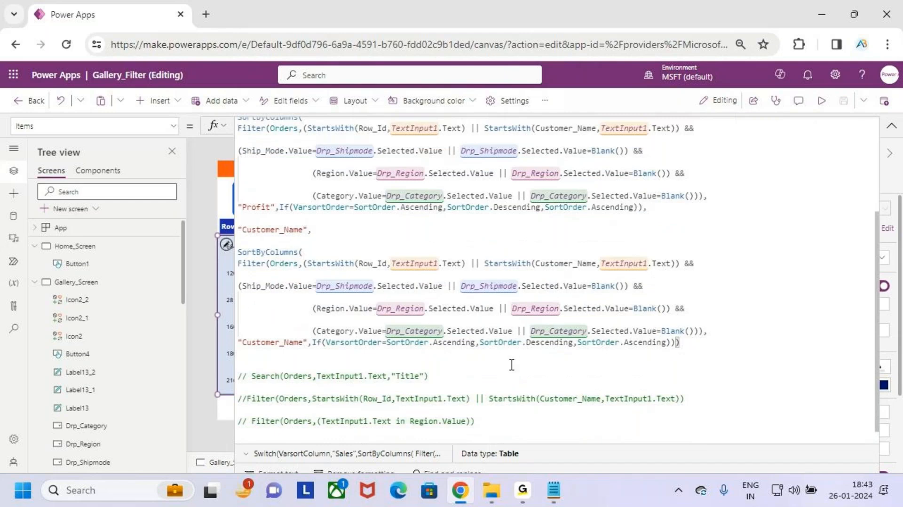
scroll(512, 365, "up", 5)
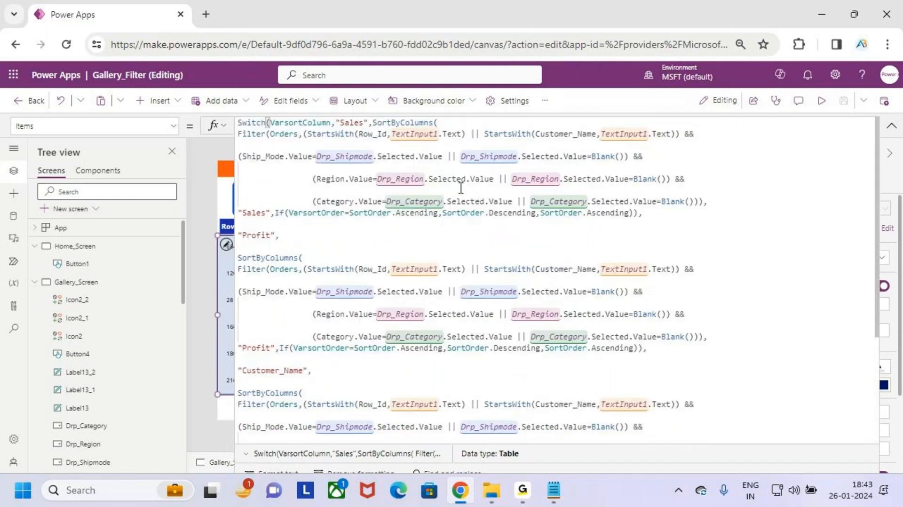
key("ctrl+2")
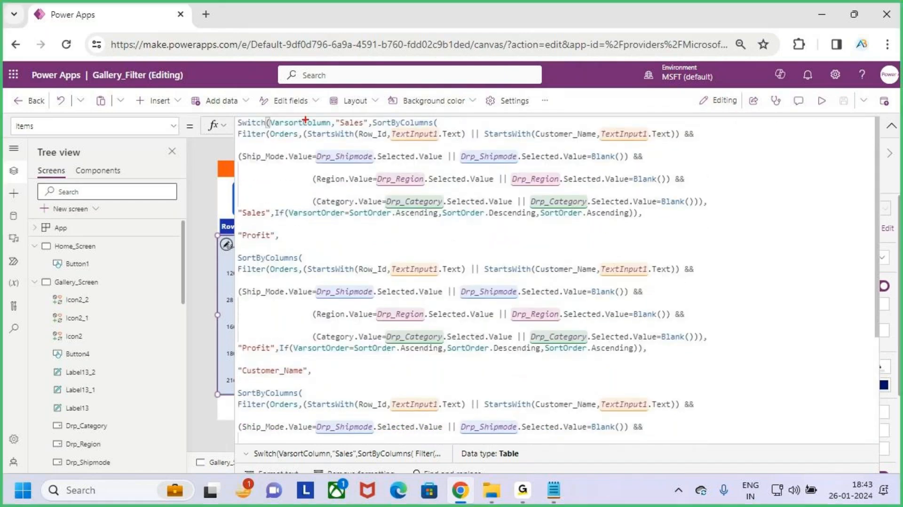
left_click_drag(238, 128, 317, 127)
mouse_move(371, 117)
left_mouse_down()
mouse_move(585, 195)
mouse_move(732, 217)
left_mouse_up()
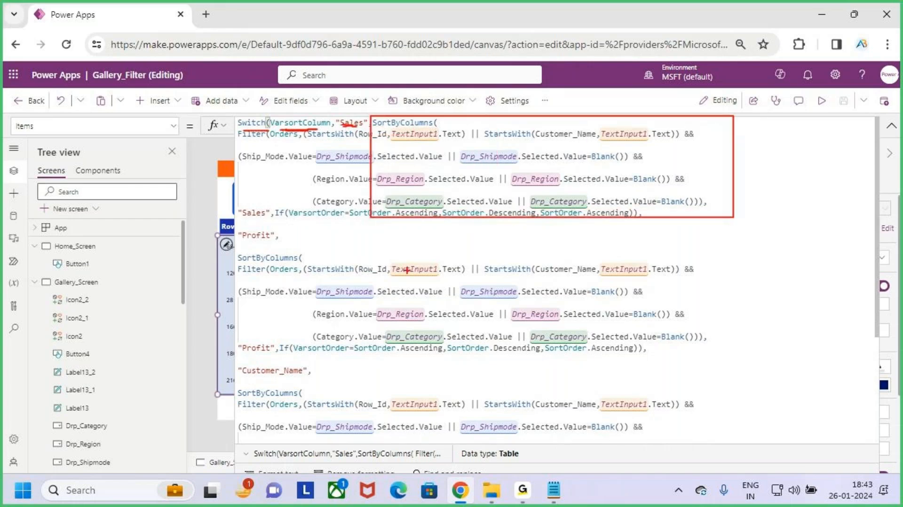
mouse_move(246, 244)
left_mouse_down()
mouse_move(279, 244)
mouse_move(541, 340)
mouse_move(712, 354)
left_mouse_up()
left_click_drag(245, 375, 295, 374)
key("Escape")
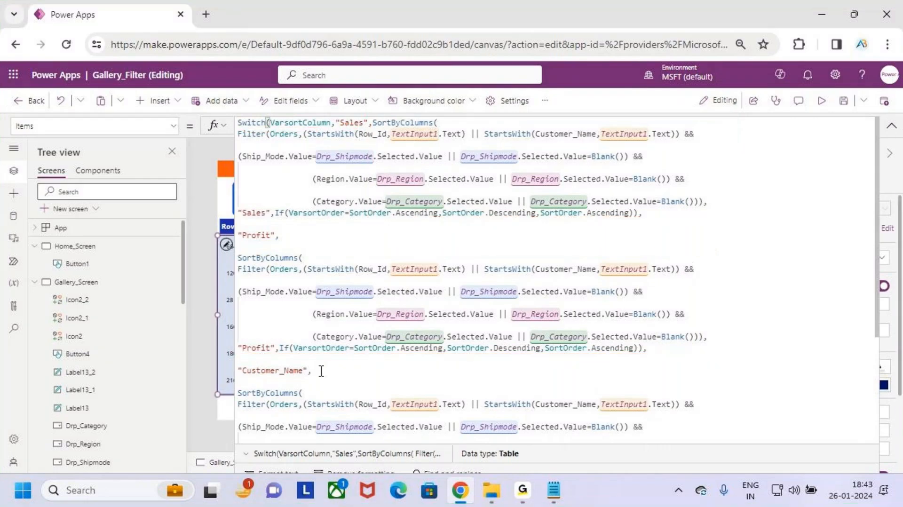
scroll(321, 371, "down", 5)
key("ctrl+2")
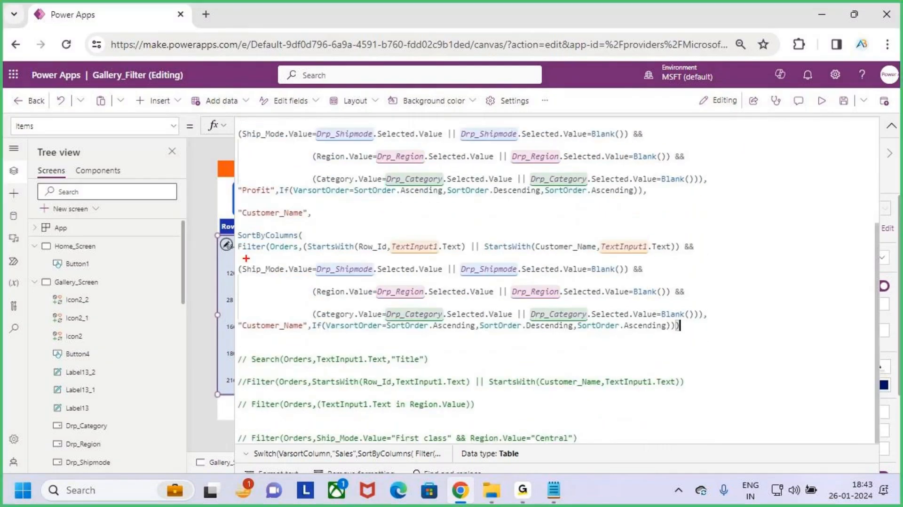
left_click_drag(236, 224, 414, 371)
key("Escape")
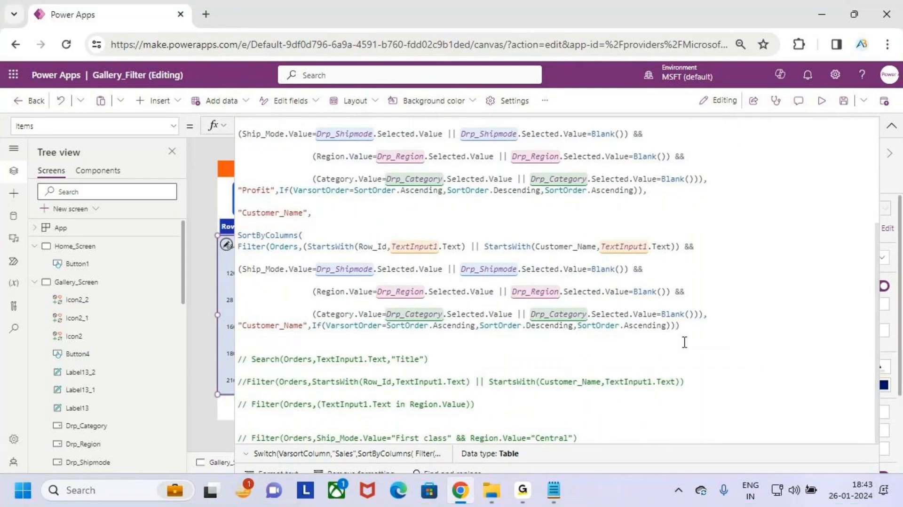
scroll(545, 314, "up", 1)
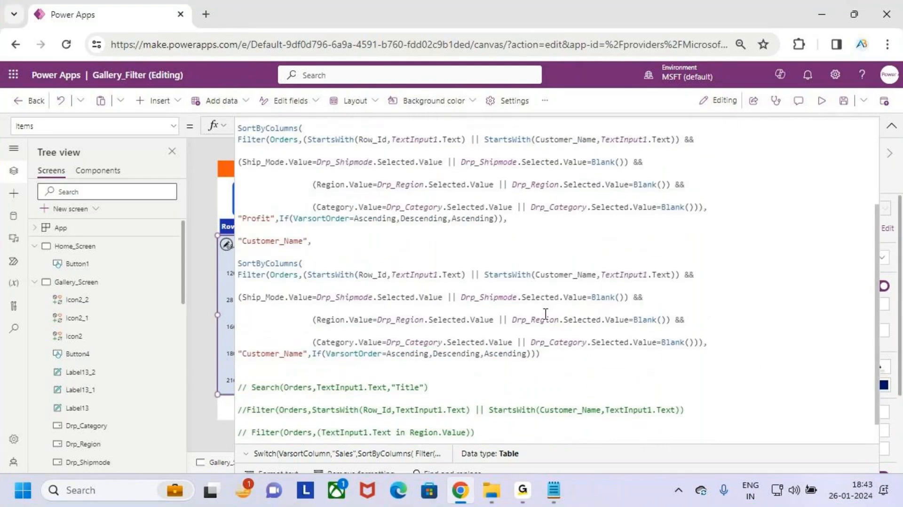
scroll(546, 313, "up", 4)
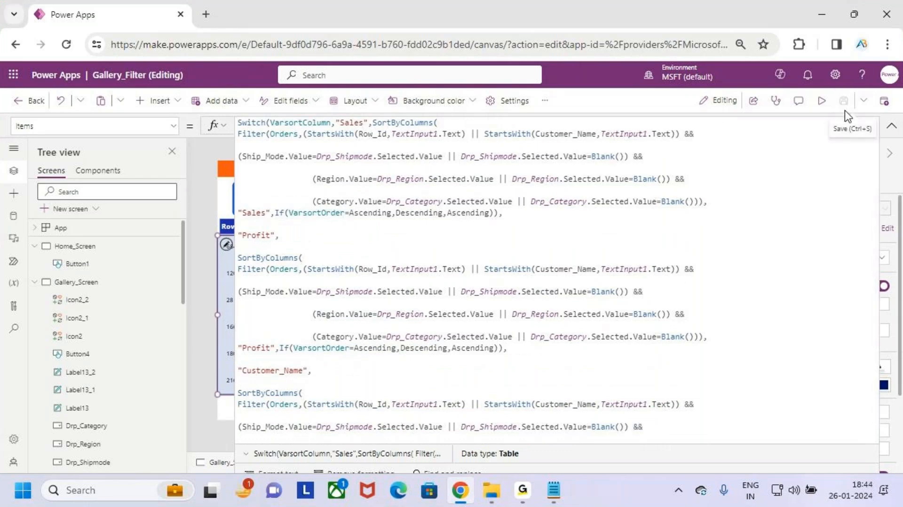
Preview the gallery screen briefly, return to editing and collapse the formula editor
left_click(821, 101)
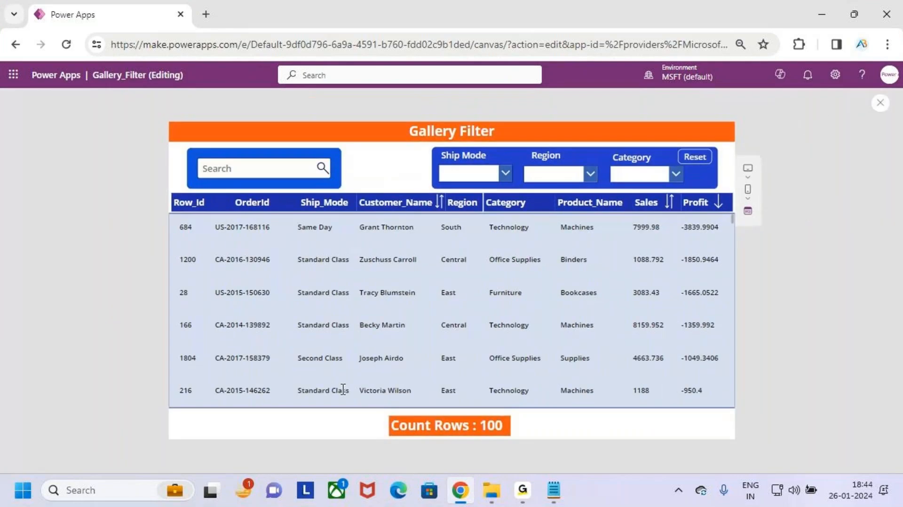
left_click(880, 103)
left_click(568, 324)
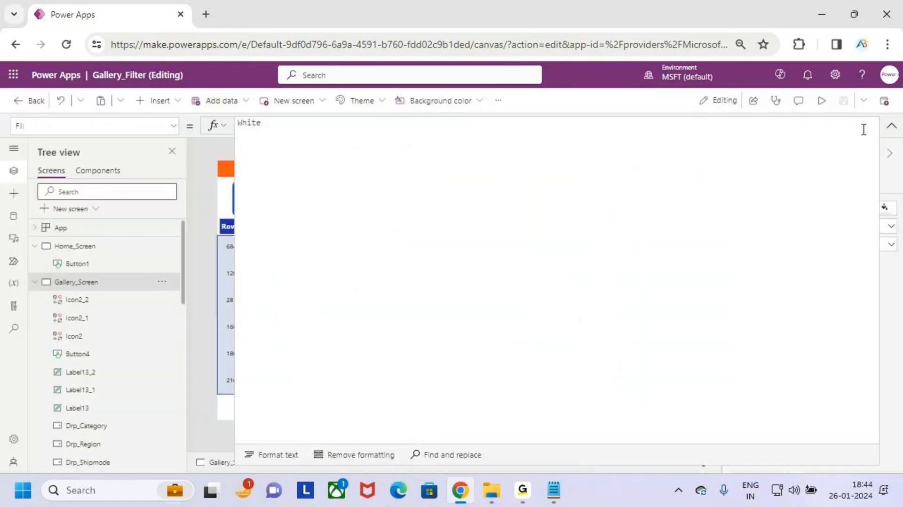
left_click(891, 127)
Open Home_Screen, run the app's OnStart formula and start previewing the app from that screen
left_click(97, 248)
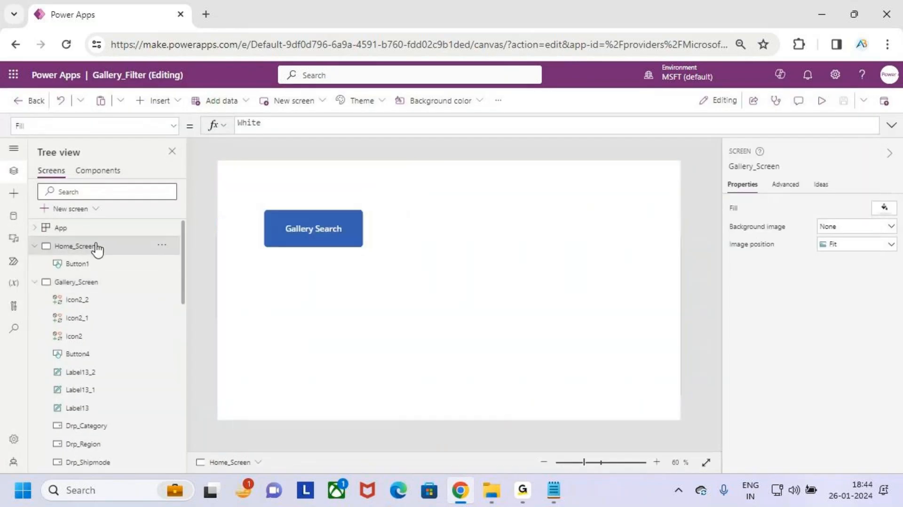
left_click(155, 230)
left_click(163, 229)
left_click(210, 306)
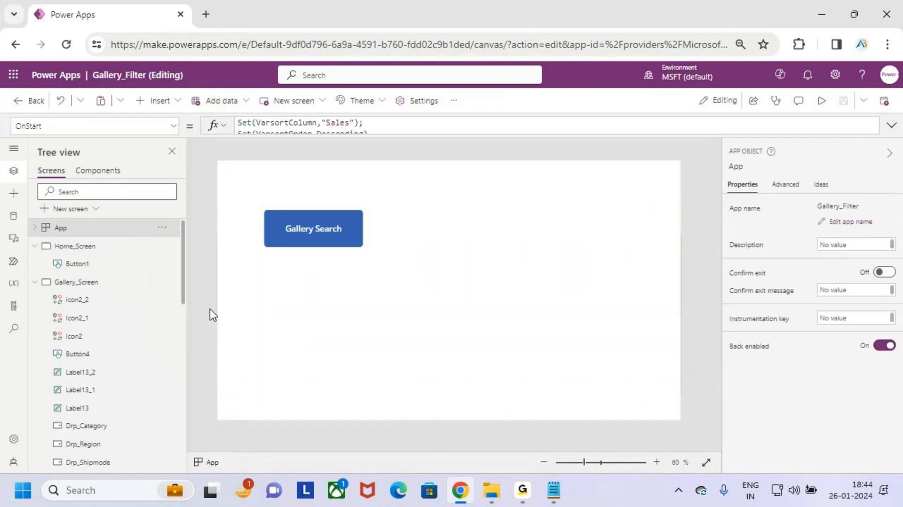
left_click(822, 100)
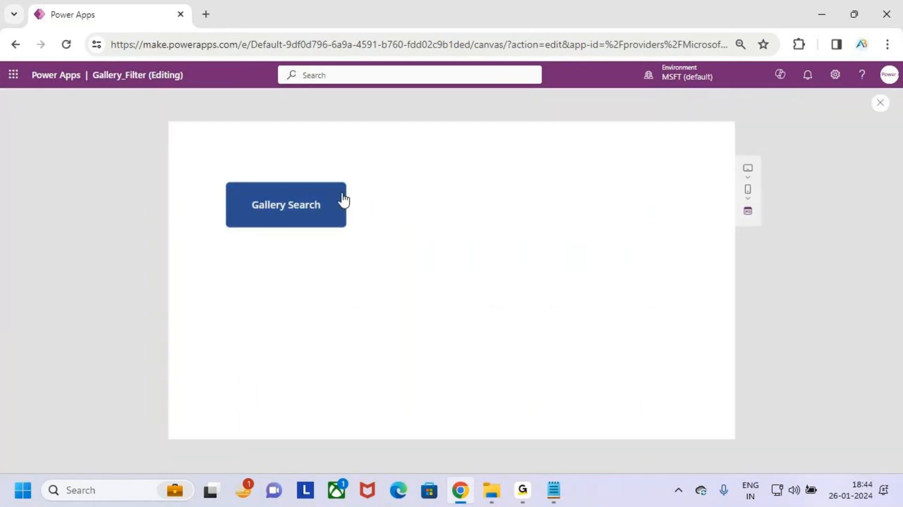
Open the gallery screen from the previewed home screen and test sorting the rows by Customer_Name in both directions
left_click(305, 214)
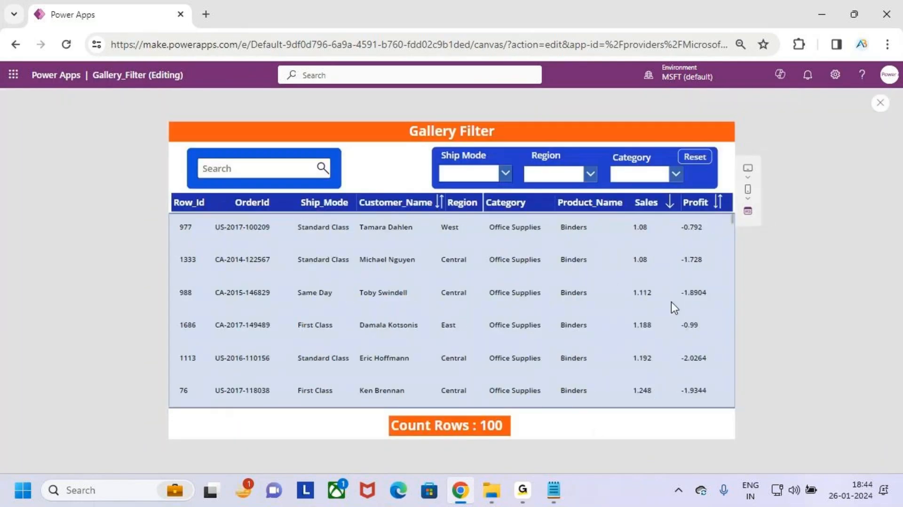
key("ctrl+2")
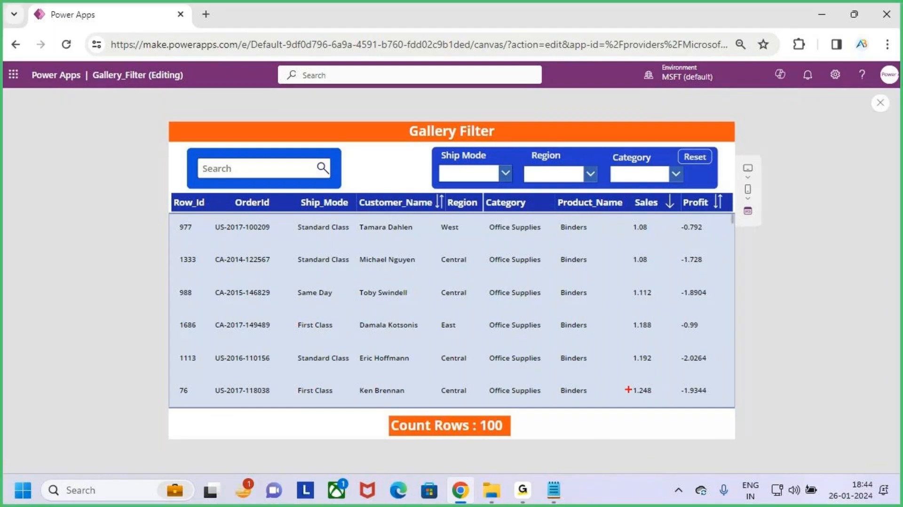
left_click_drag(626, 272, 626, 389)
key("Escape")
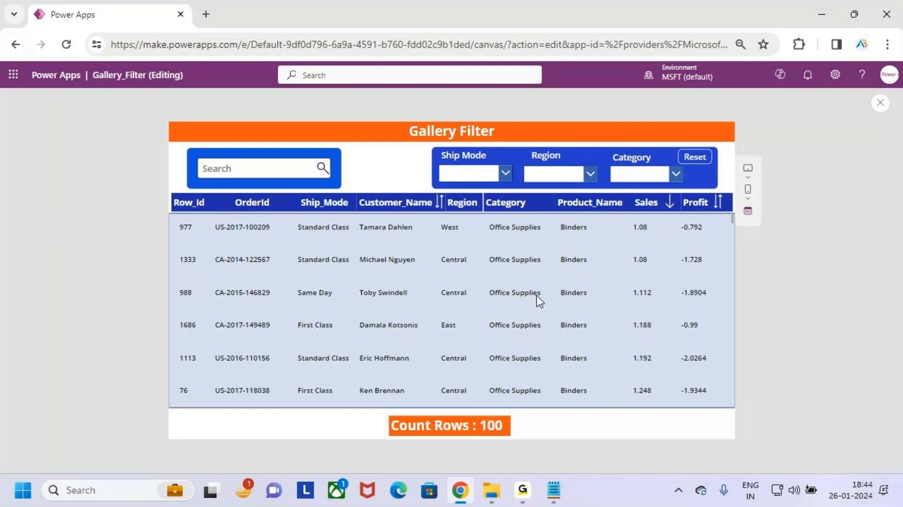
left_click(441, 206)
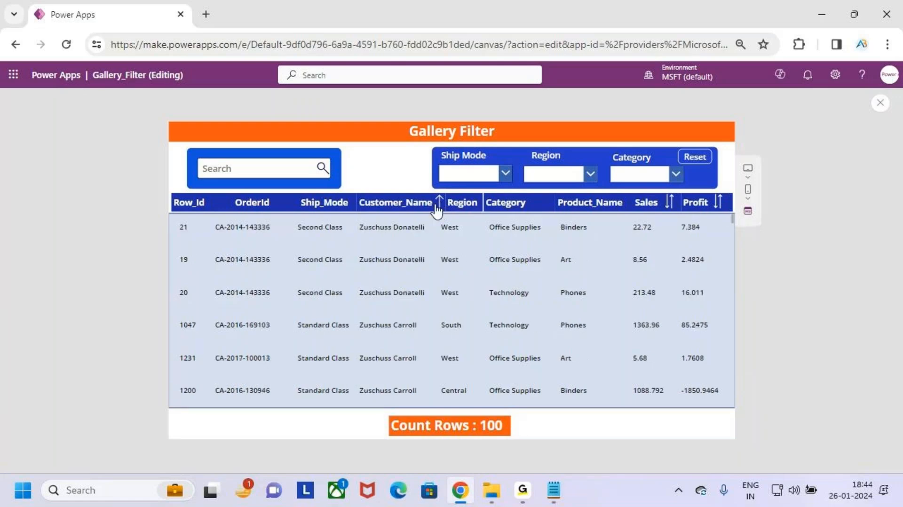
left_click(438, 207)
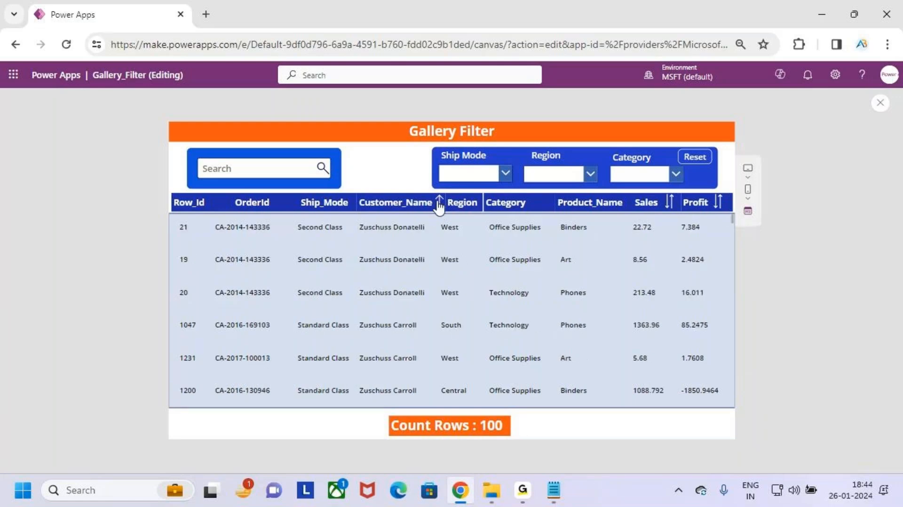
Test sorting the gallery by Sales and by Profit, each in both directions
left_click(668, 205)
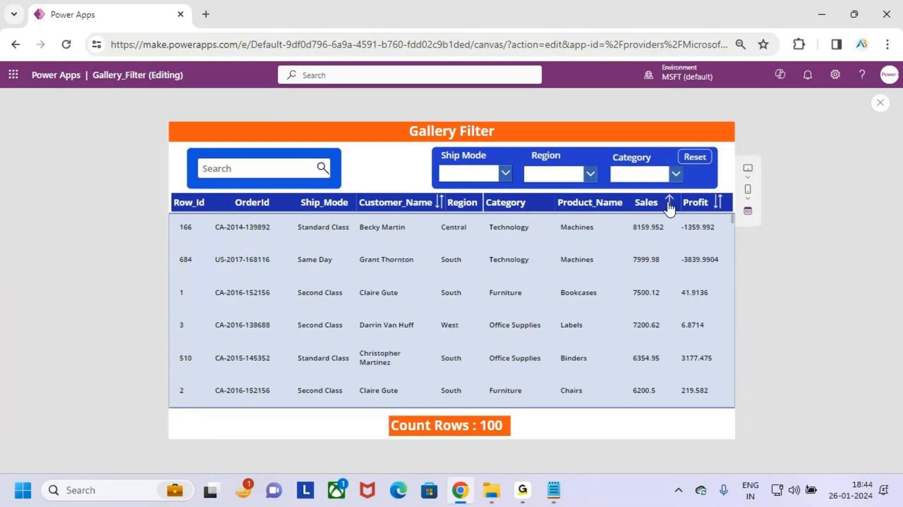
left_click(669, 206)
left_click(721, 209)
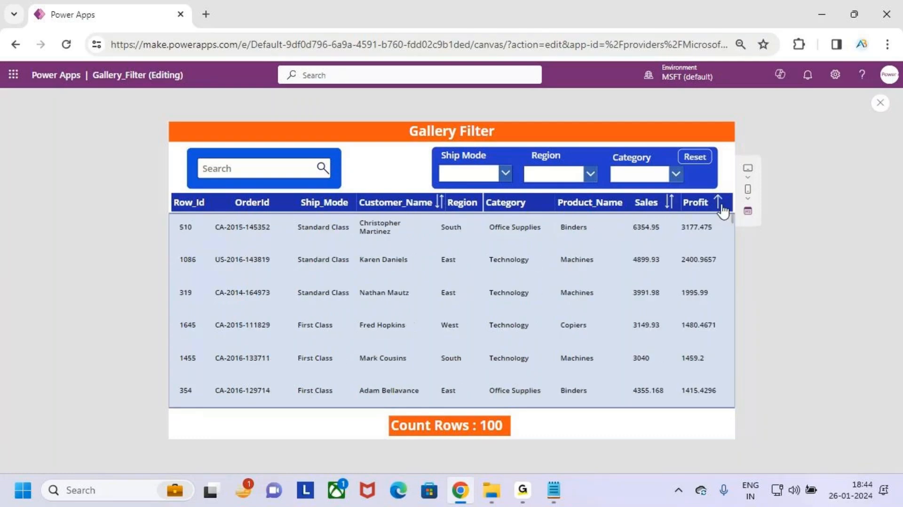
left_click(719, 207)
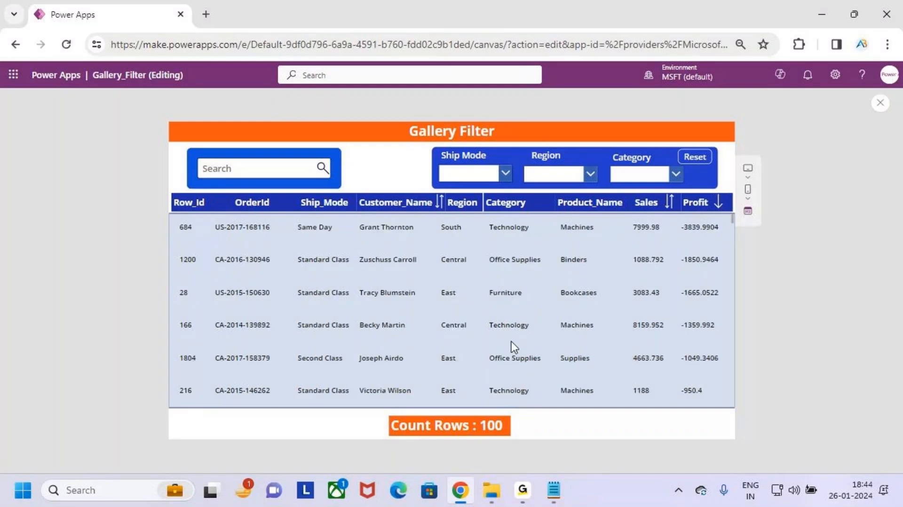
Return to editing, select the gallery and review the Switch formula in its Items property
left_click(880, 103)
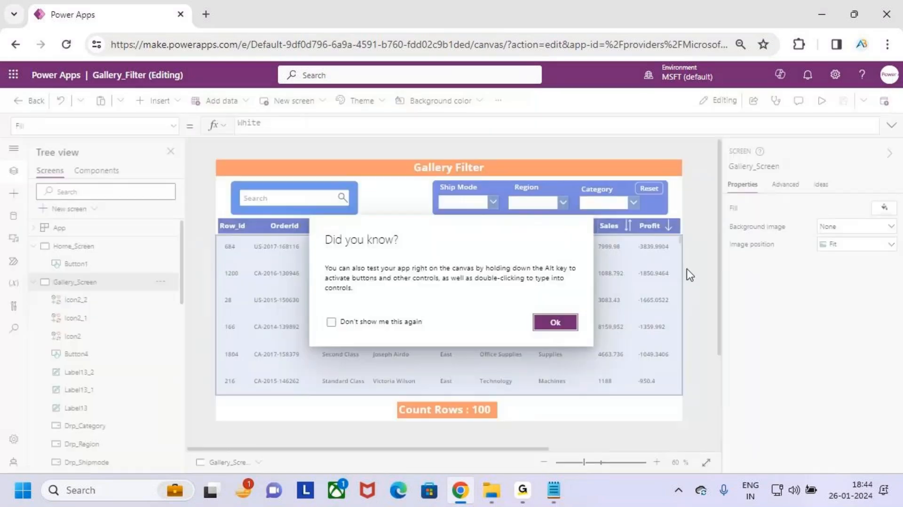
left_click(560, 325)
left_click(590, 338)
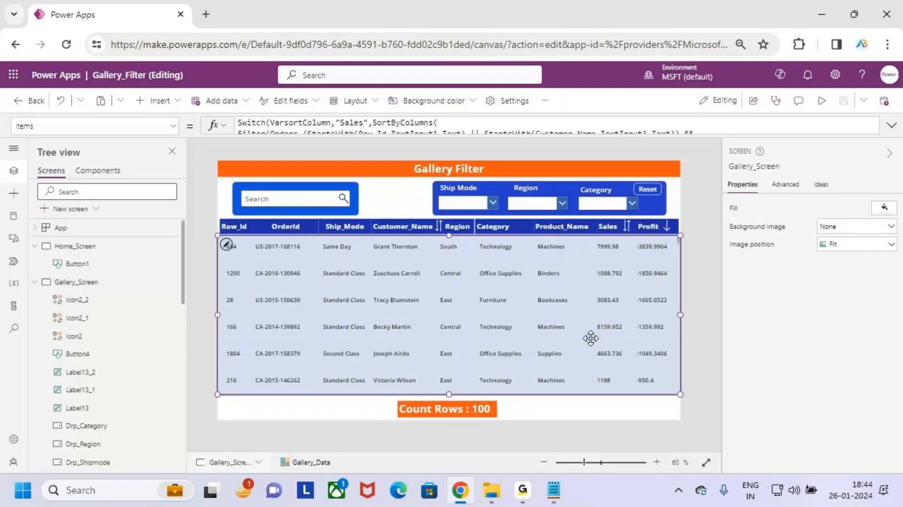
mouse_move(203, 226)
left_mouse_down()
mouse_move(267, 260)
mouse_move(272, 219)
left_mouse_up()
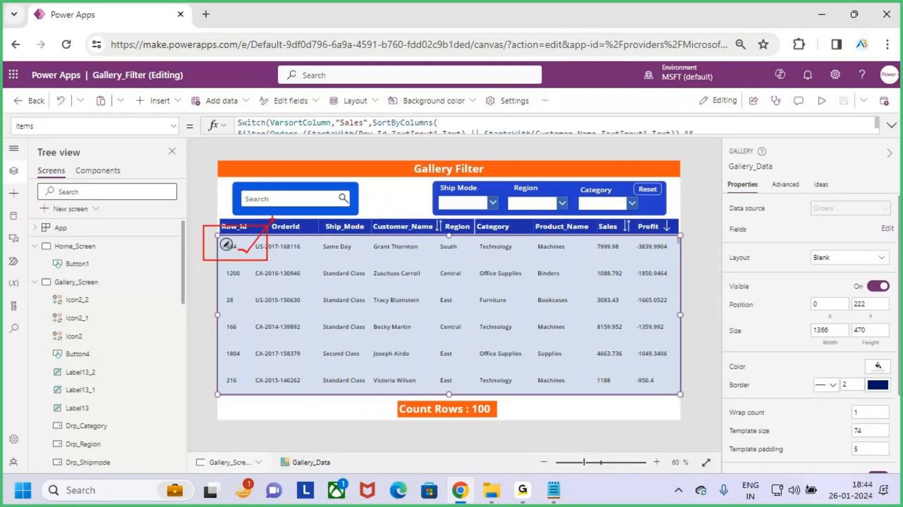
left_click(892, 125)
left_click(591, 242)
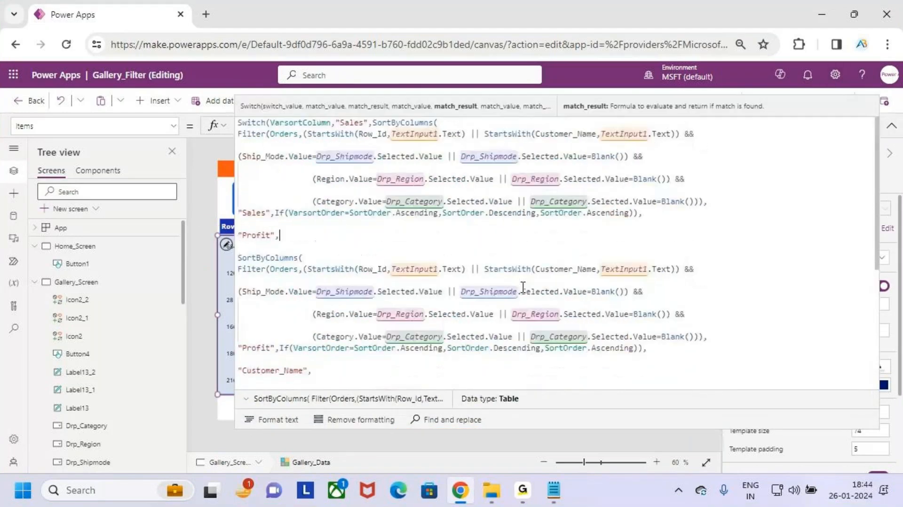
scroll(522, 287, "down", 3)
scroll(523, 287, "up", 1)
left_click(890, 125)
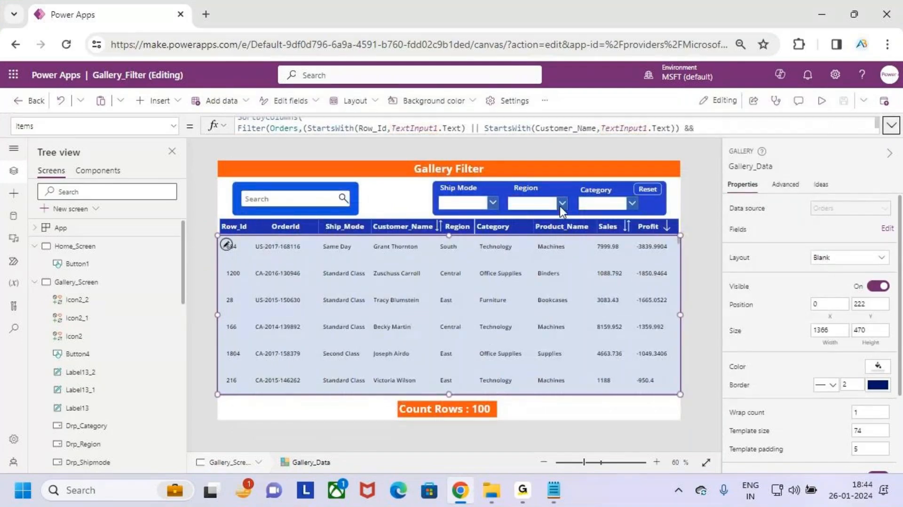
Preview the gallery screen again and look through the rows sorted by Profit
left_click(822, 100)
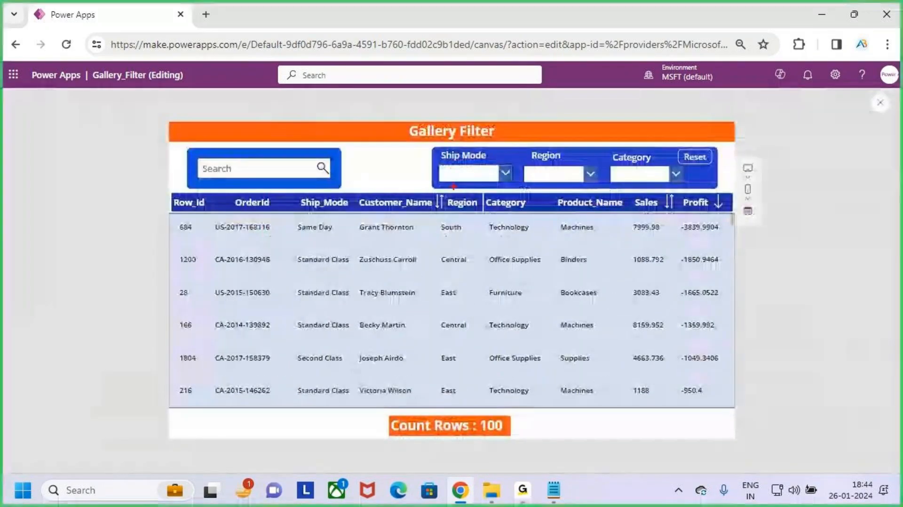
left_click_drag(431, 200, 453, 219)
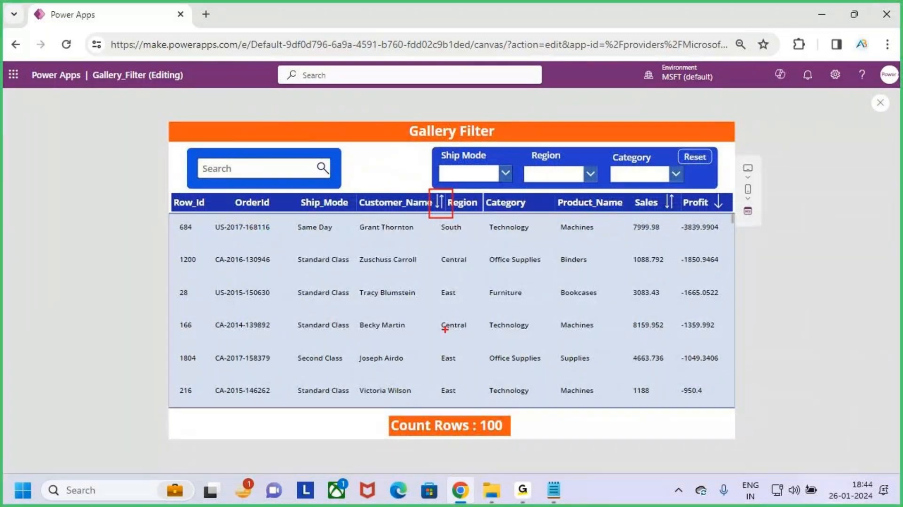
scroll(452, 339, "down", 10)
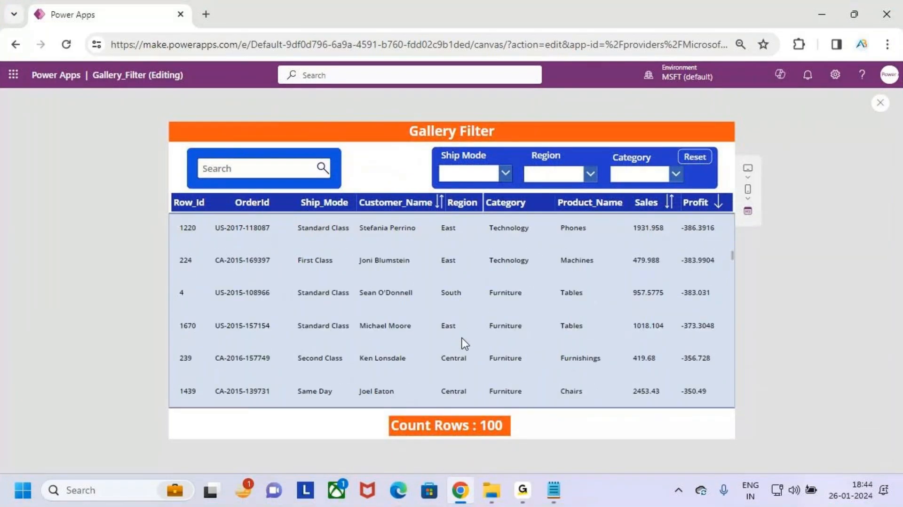
scroll(461, 340, "down", 10)
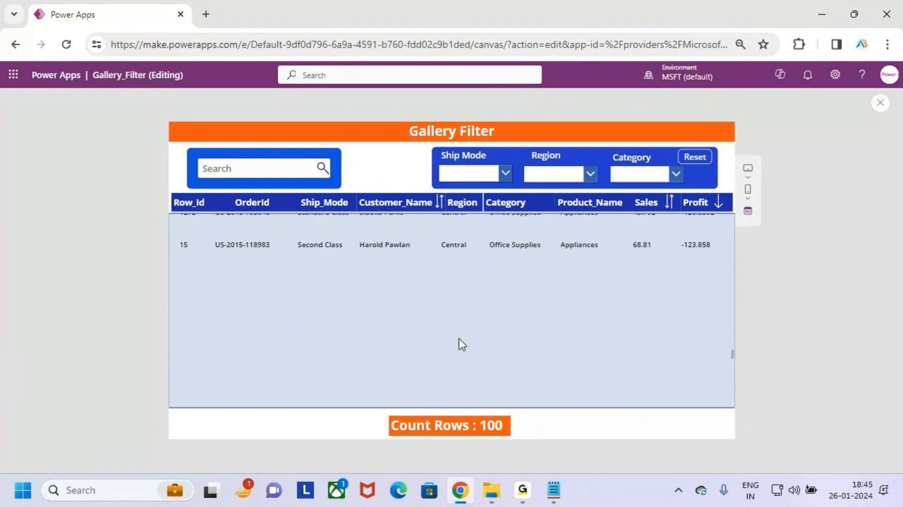
scroll(461, 339, "up", 5)
key("ctrl+2")
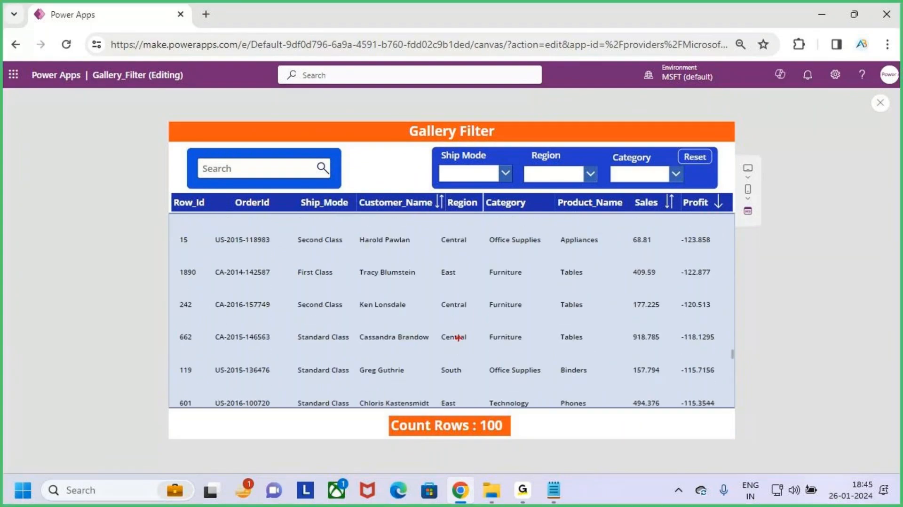
mouse_move(502, 280)
left_mouse_down()
mouse_move(519, 312)
mouse_move(526, 290)
mouse_move(545, 288)
mouse_move(555, 322)
left_mouse_up()
left_click_drag(559, 296, 557, 300)
left_click_drag(502, 361, 772, 297)
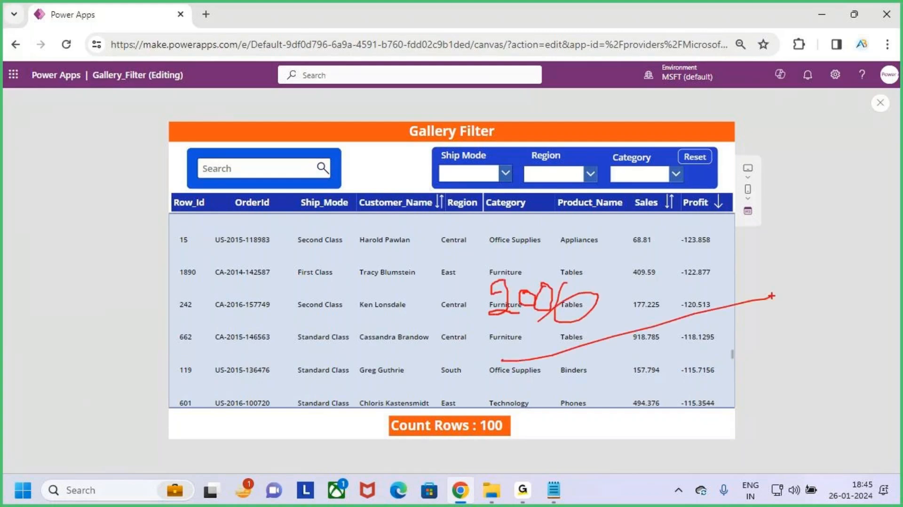
key("Escape")
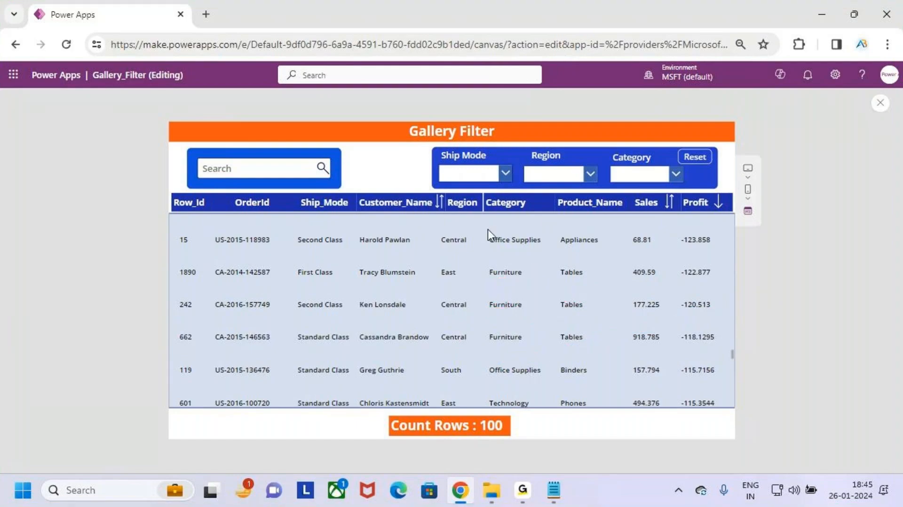
Set the Ship Mode filter to First Class and return to the first rows of the gallery
left_click(499, 171)
left_click(463, 191)
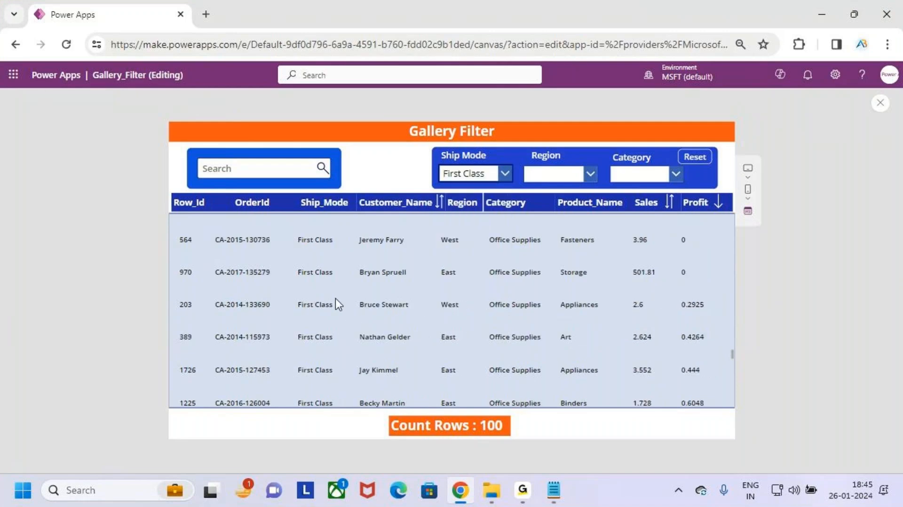
key("ctrl+2")
key("Escape")
left_click_drag(732, 357, 732, 223)
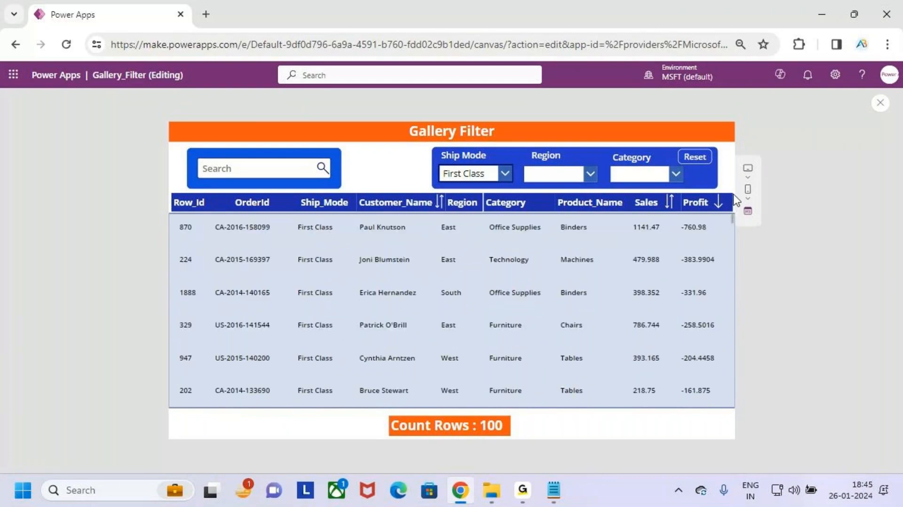
Set the Region filter to East, change it to Central and check the Region column
left_click(591, 176)
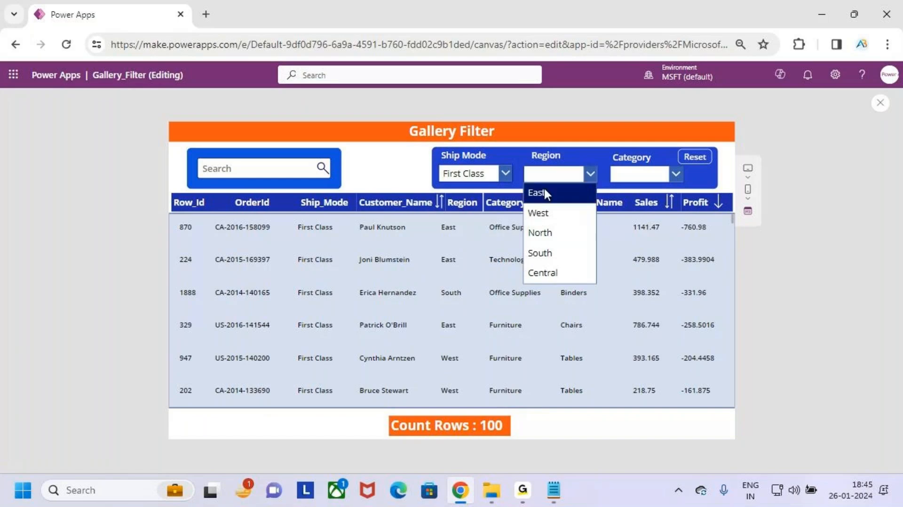
left_click(543, 188)
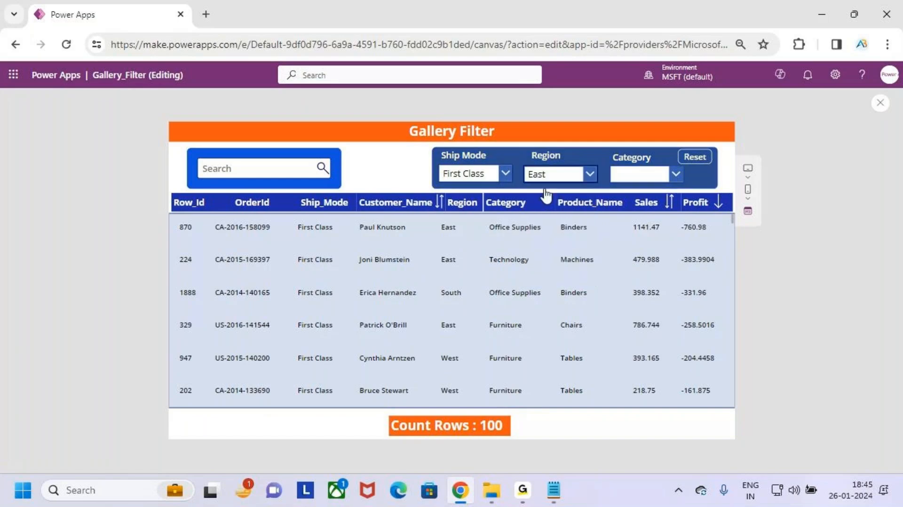
left_click(589, 173)
left_click(559, 272)
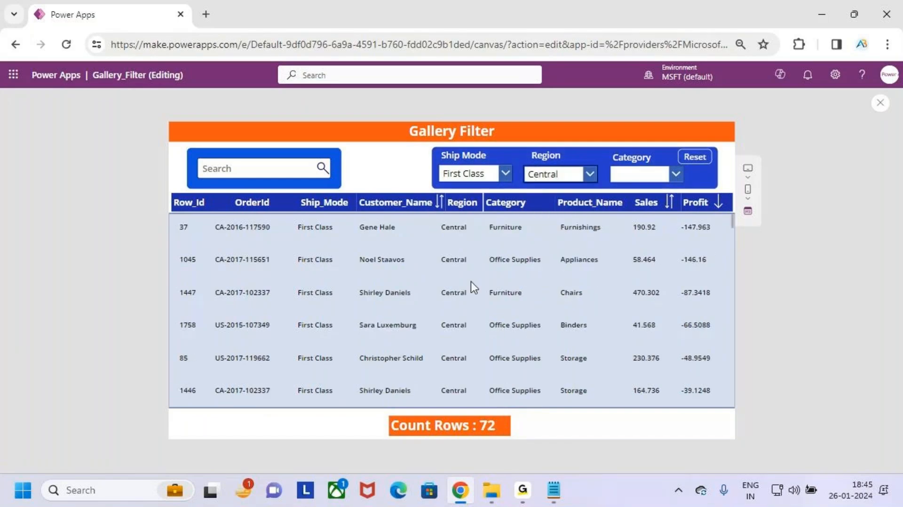
key("ctrl+2")
left_click_drag(436, 218, 478, 373)
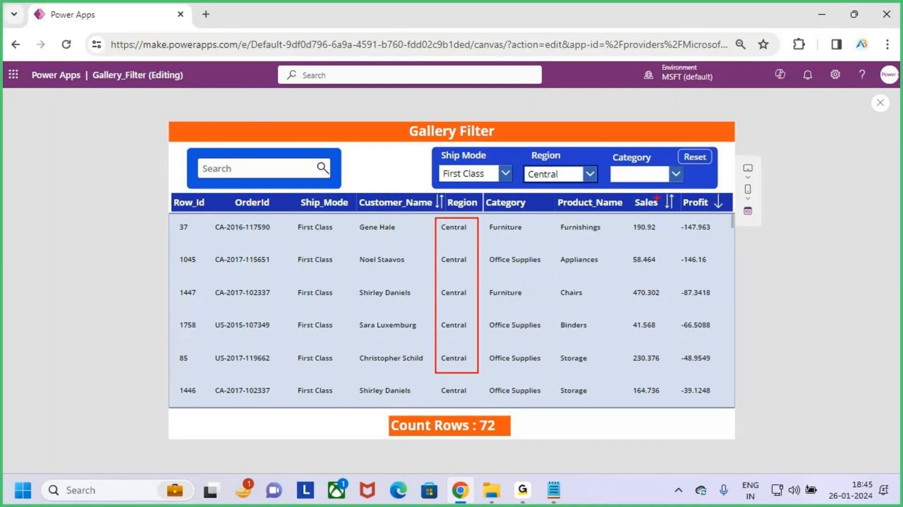
key("Escape")
Set the Category filter to Technology and search the gallery for 15
left_click(676, 174)
left_click(661, 192)
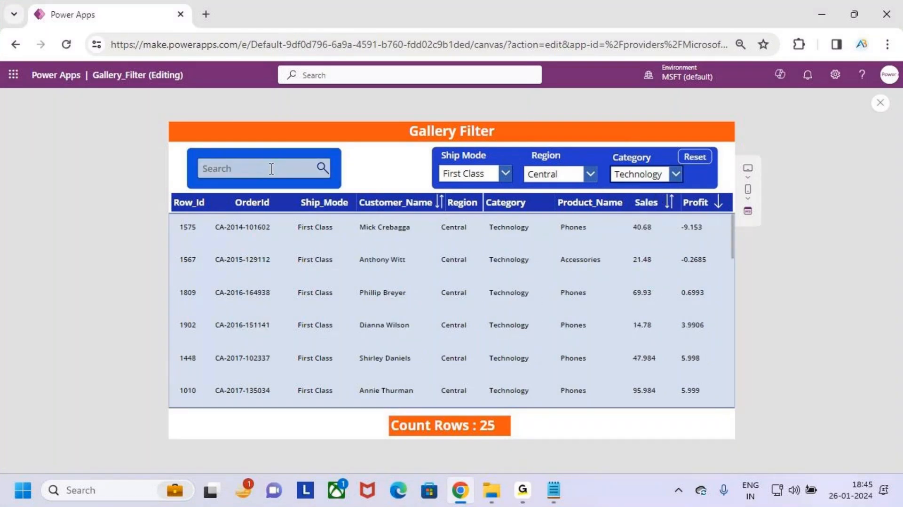
left_click(270, 168)
type("1")
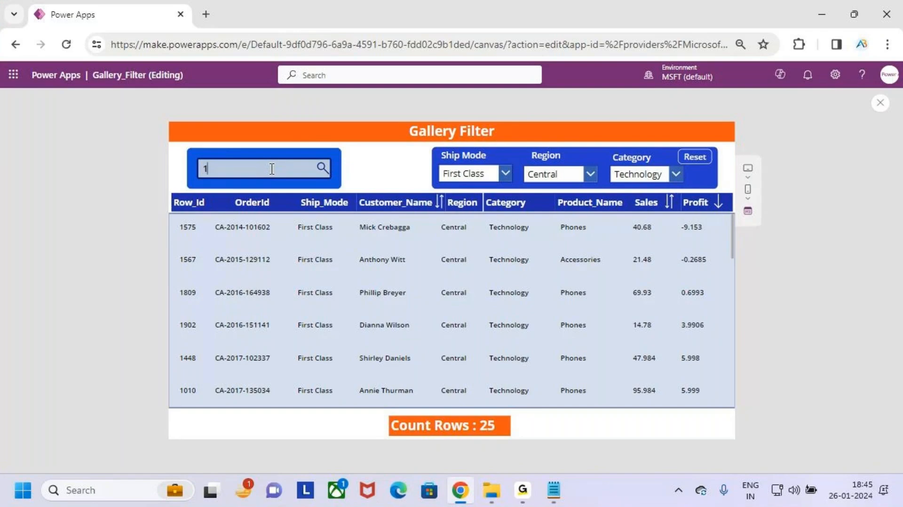
type("1")
key("BackSpace")
key("BackSpace")
type("15")
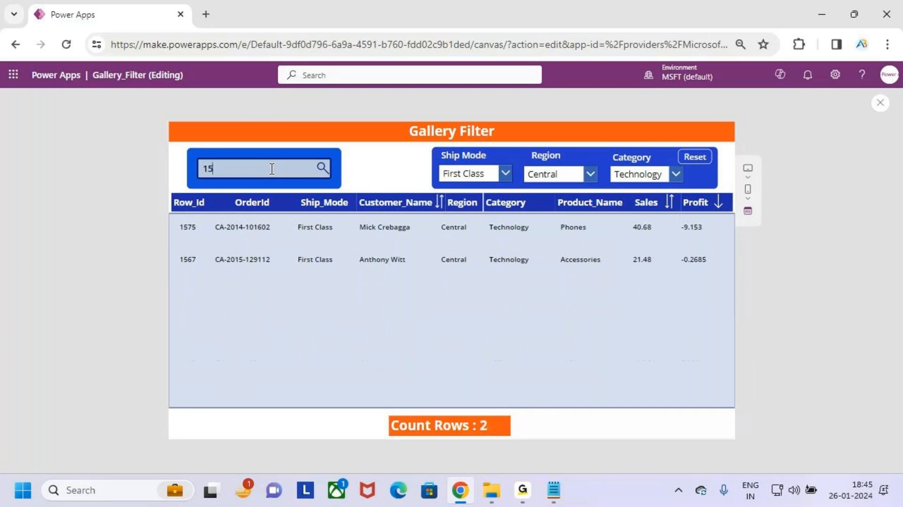
key("ctrl+2")
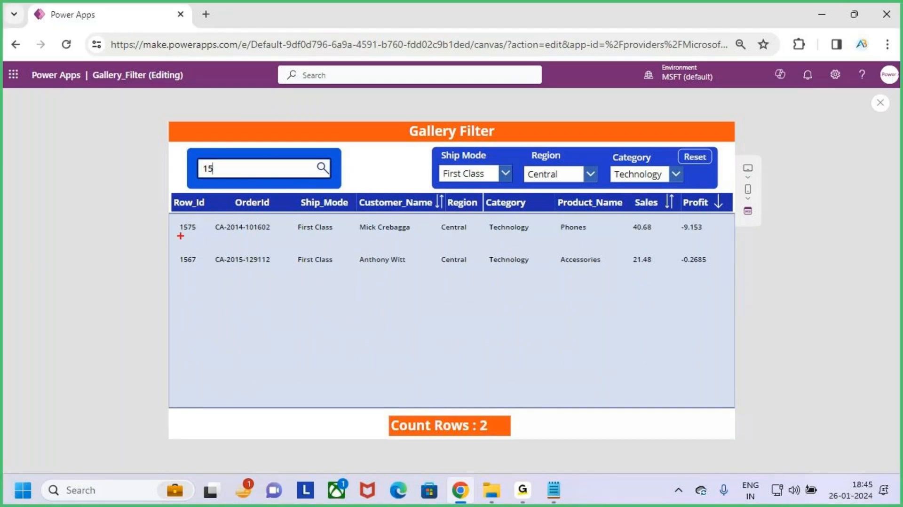
left_click_drag(181, 270, 190, 270)
key("Escape")
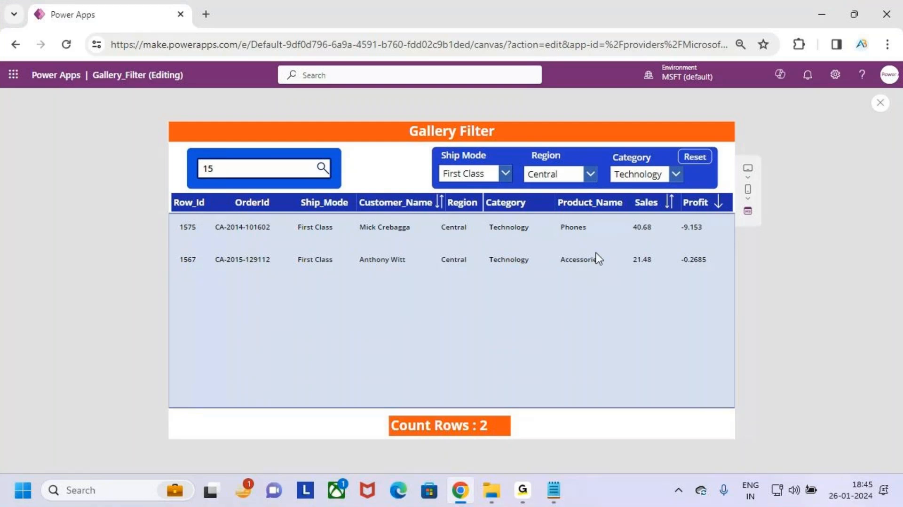
Test sorting the filtered rows by Sales in both directions
key("ctrl+2")
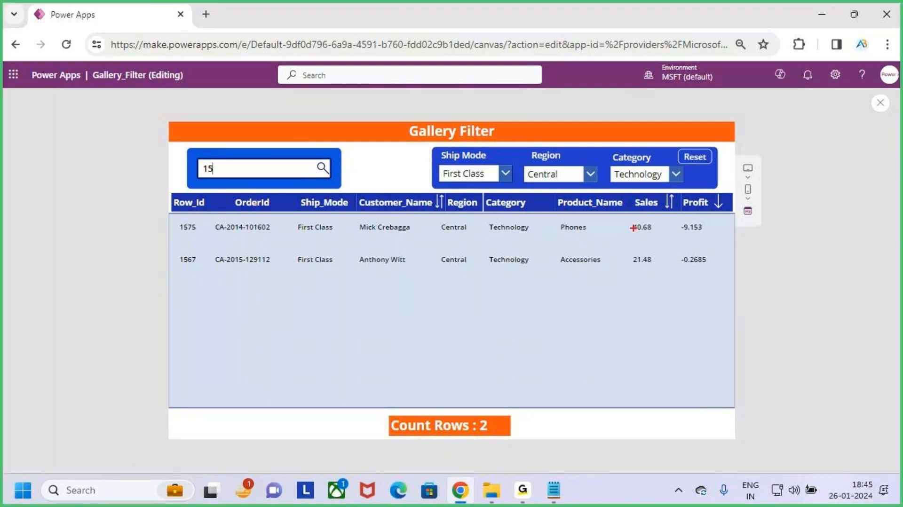
left_click_drag(626, 216, 656, 278)
key("Escape")
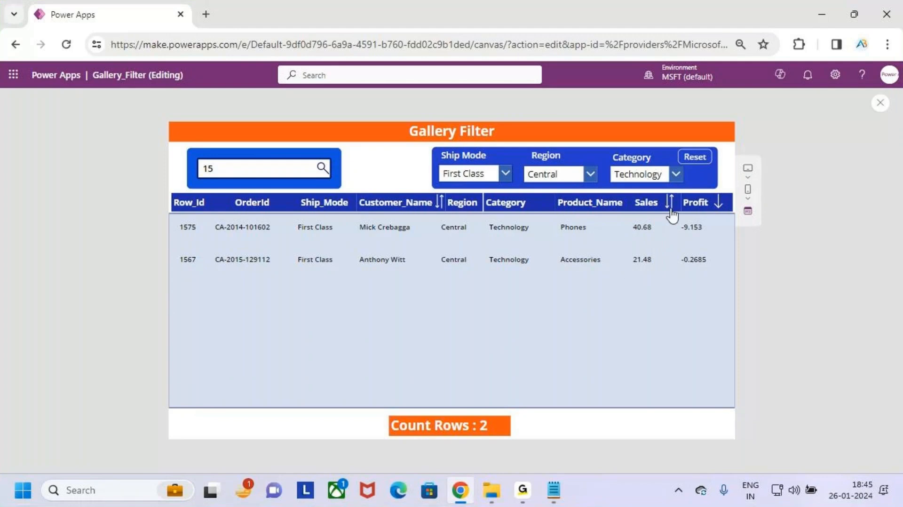
left_click(669, 203)
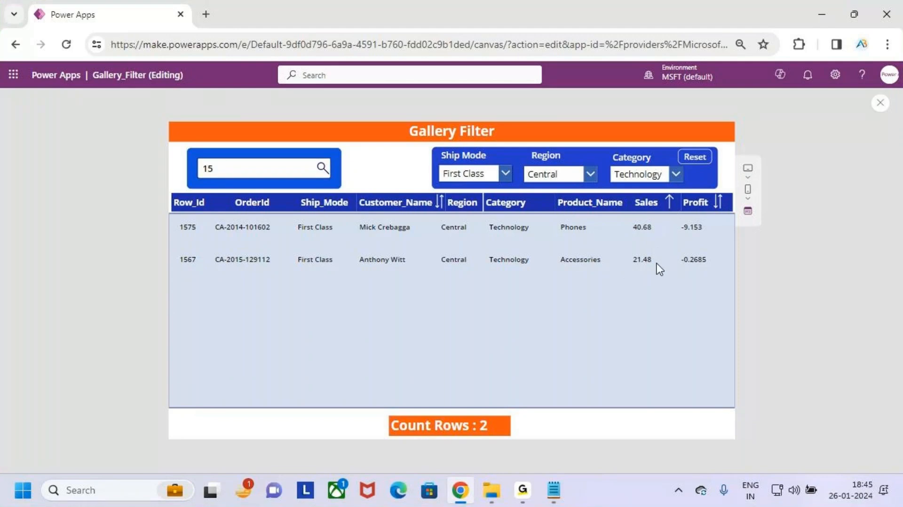
left_click(670, 203)
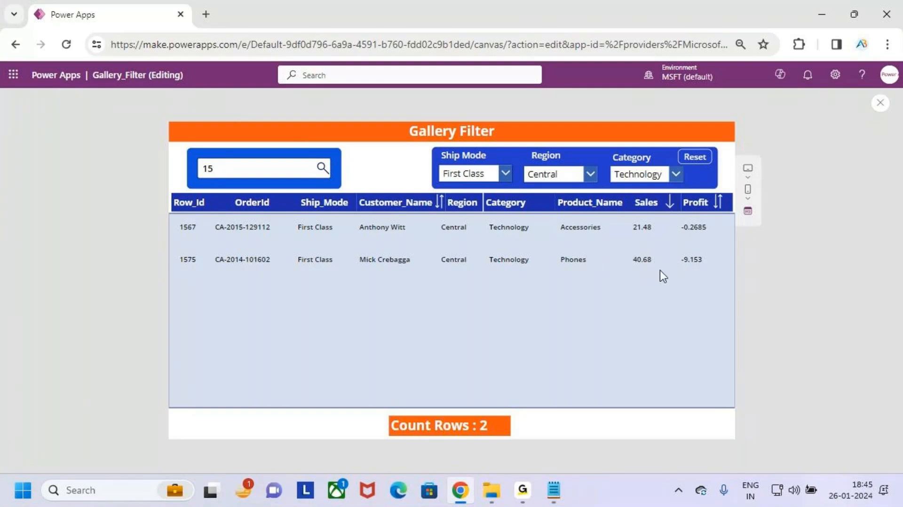
Test sorting the filtered rows by Profit in both directions, and sort them by Customer_Name in ascending order
left_click(717, 203)
left_click(719, 204)
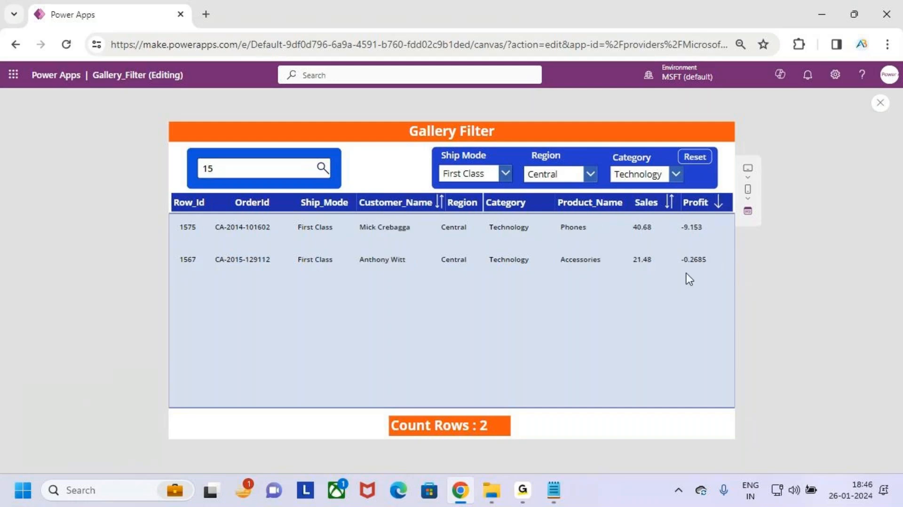
left_click(440, 204)
left_click(438, 202)
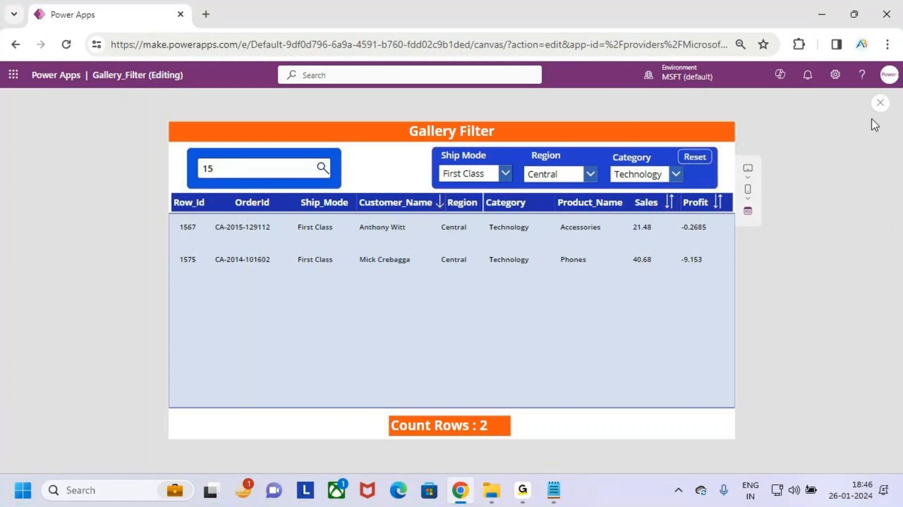
left_click(879, 103)
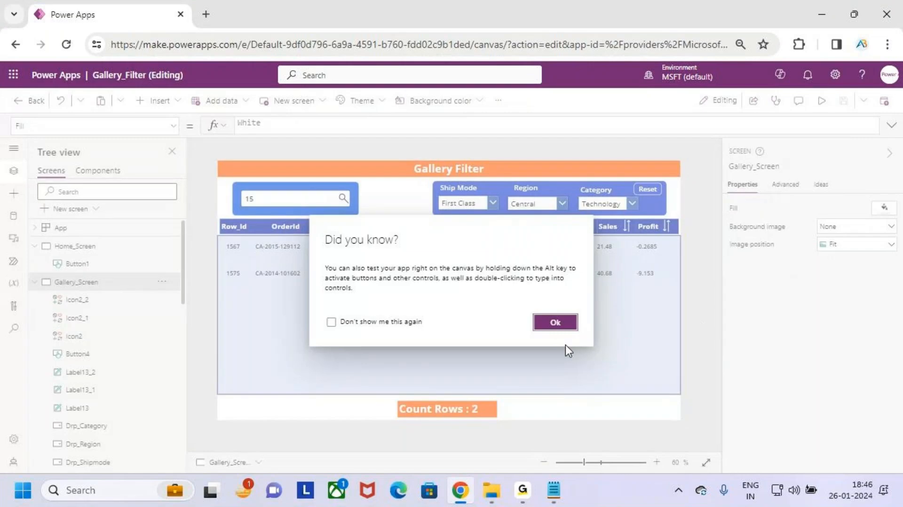
left_click(561, 327)
left_click(821, 100)
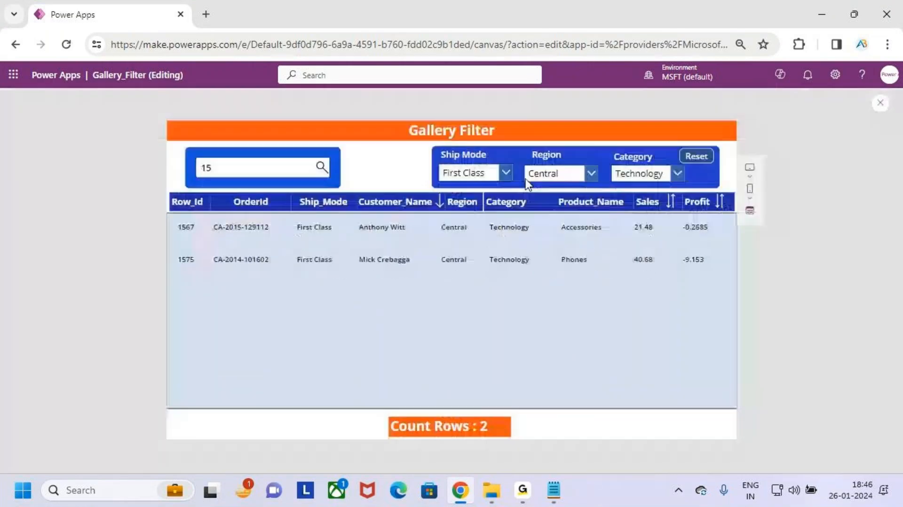
Clear the gallery search text and deselect the Ship Mode, Region and Category filter values
left_click(233, 170)
double_click(233, 170)
key("BackSpace")
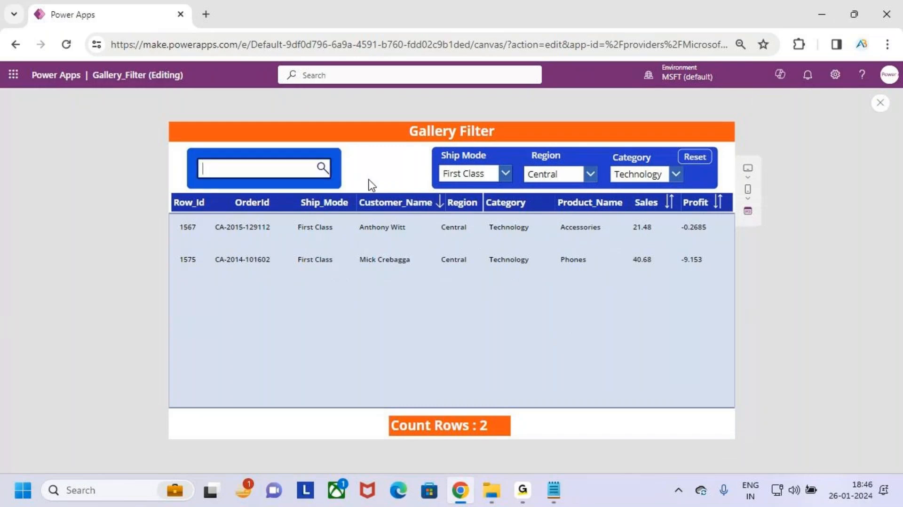
left_click(501, 174)
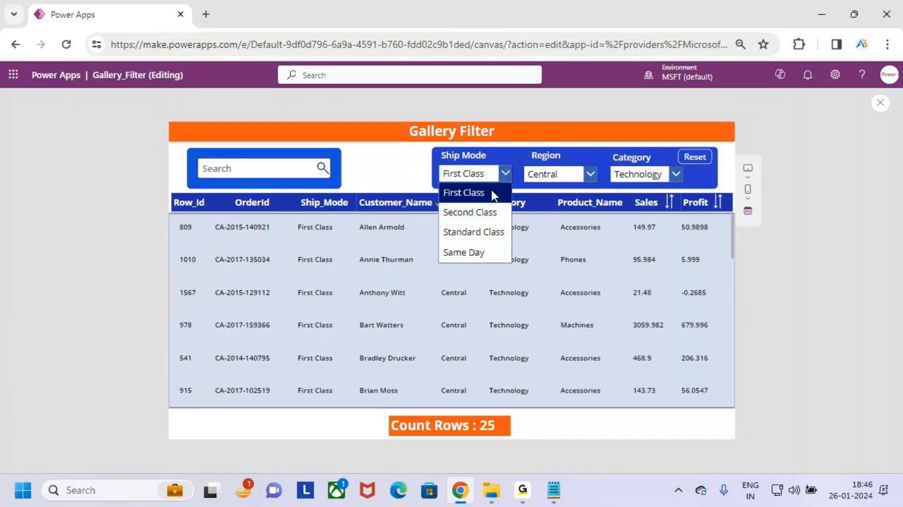
left_click(492, 191)
left_click(590, 174)
left_click(564, 271)
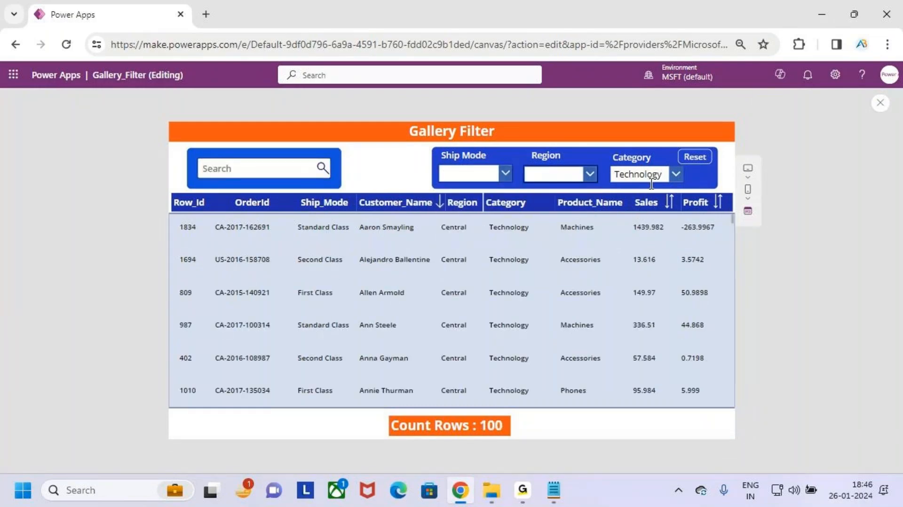
left_click(669, 176)
left_click(658, 194)
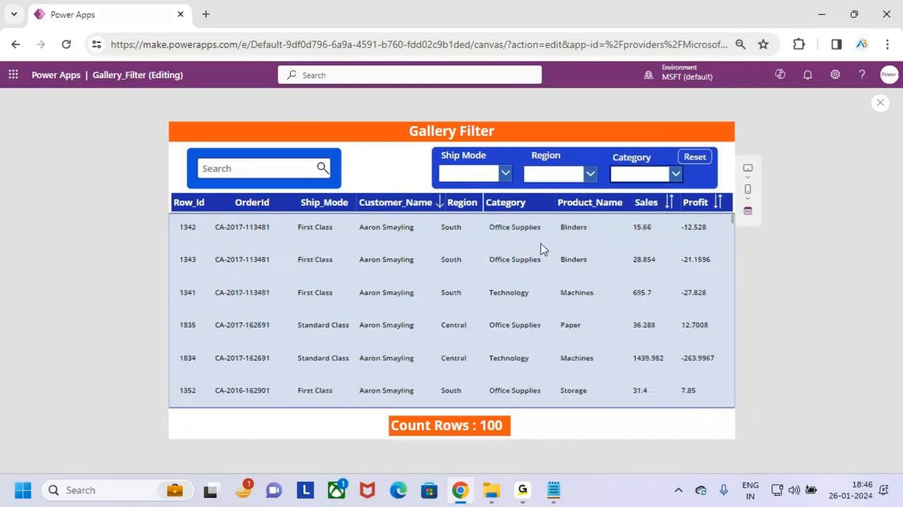
mouse_move(188, 149)
left_mouse_down()
mouse_move(349, 184)
mouse_move(342, 189)
left_mouse_up()
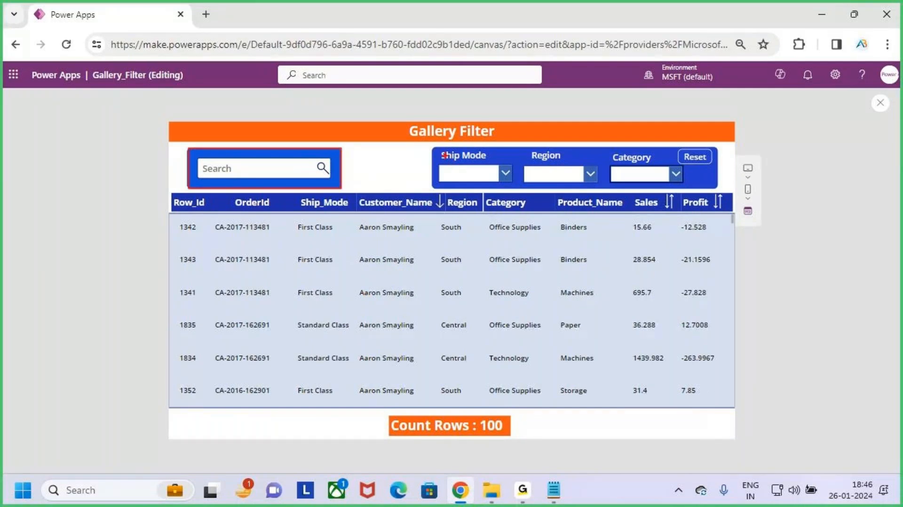
mouse_move(433, 146)
left_mouse_down()
mouse_move(565, 179)
mouse_move(715, 189)
left_mouse_up()
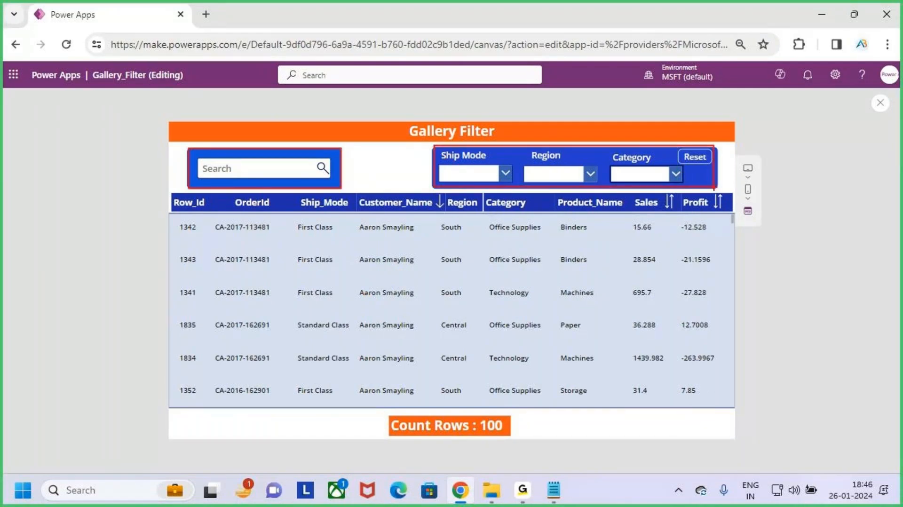
key("Escape")
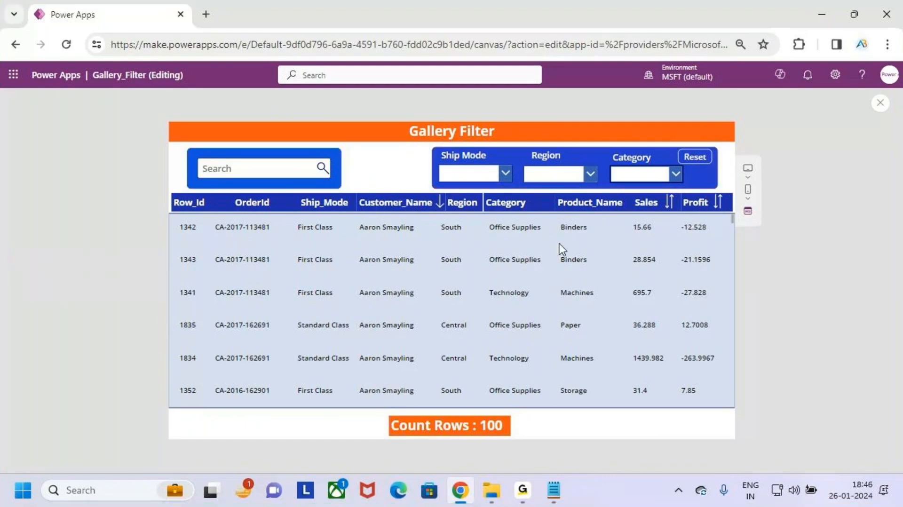
key("ctrl+2")
left_click_drag(431, 190, 452, 216)
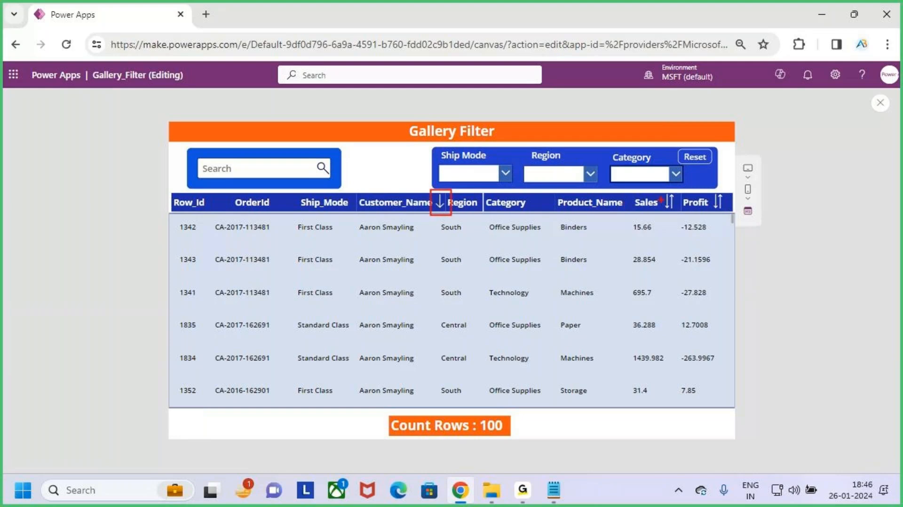
mouse_move(661, 188)
left_mouse_down()
mouse_move(678, 214)
mouse_move(728, 215)
left_mouse_up()
key("Escape")
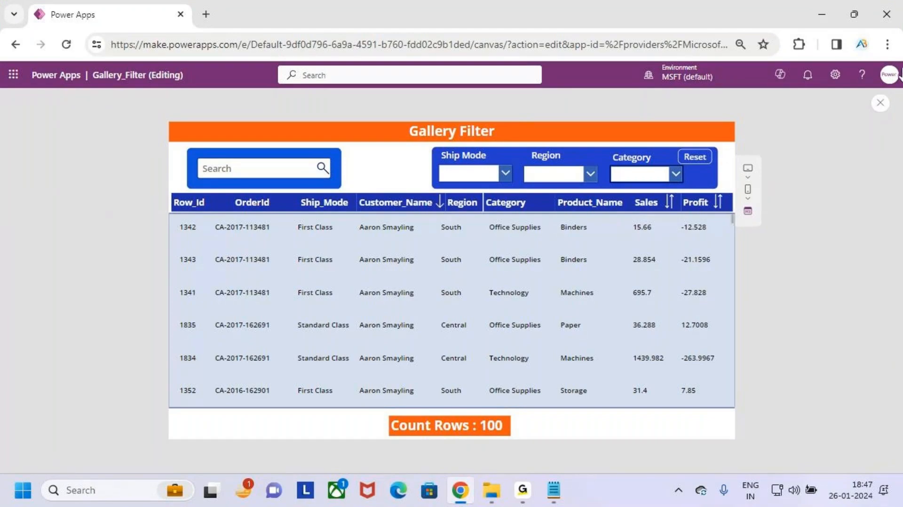
Switch to the Notepad file 16.Search Function 1 , 2 and review the Search Function and Filter Function notes from the beginning
left_click(558, 492)
scroll(248, 113, "up", 15)
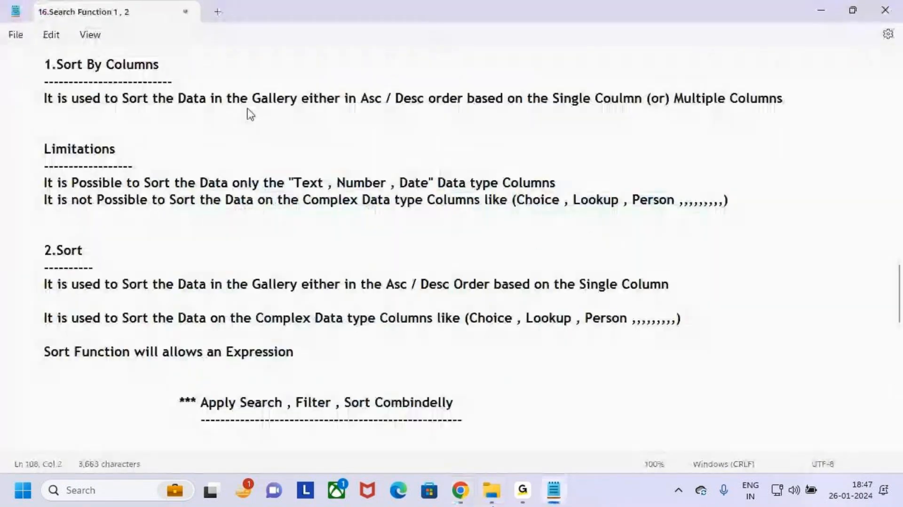
scroll(249, 114, "up", 3)
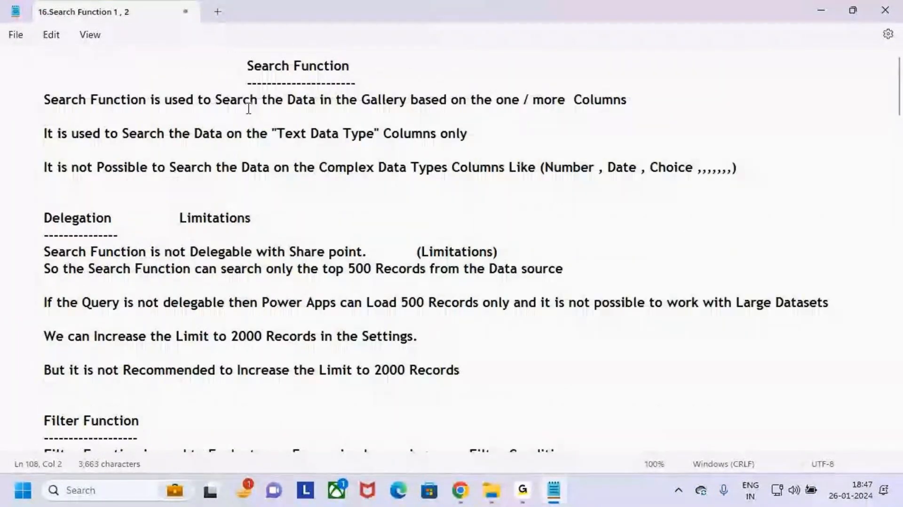
left_click_drag(247, 66, 348, 66)
scroll(157, 313, "down", 5)
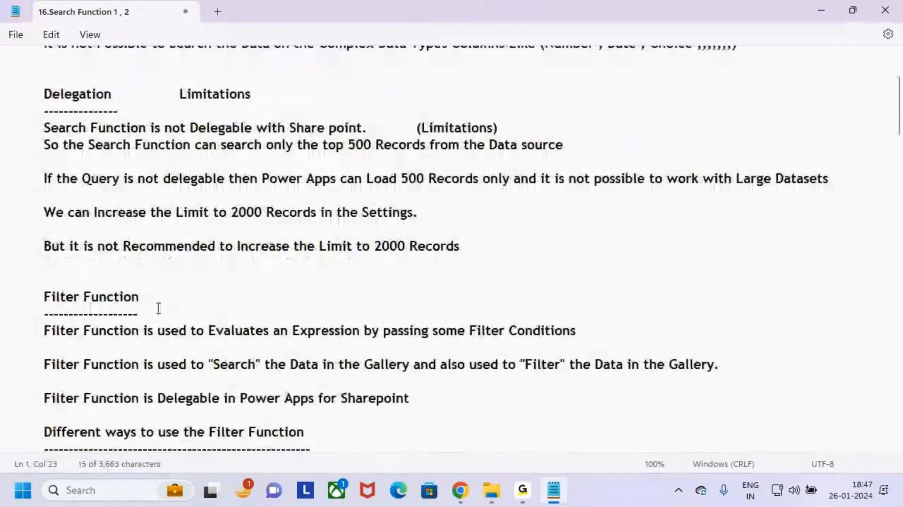
scroll(158, 308, "up", 1)
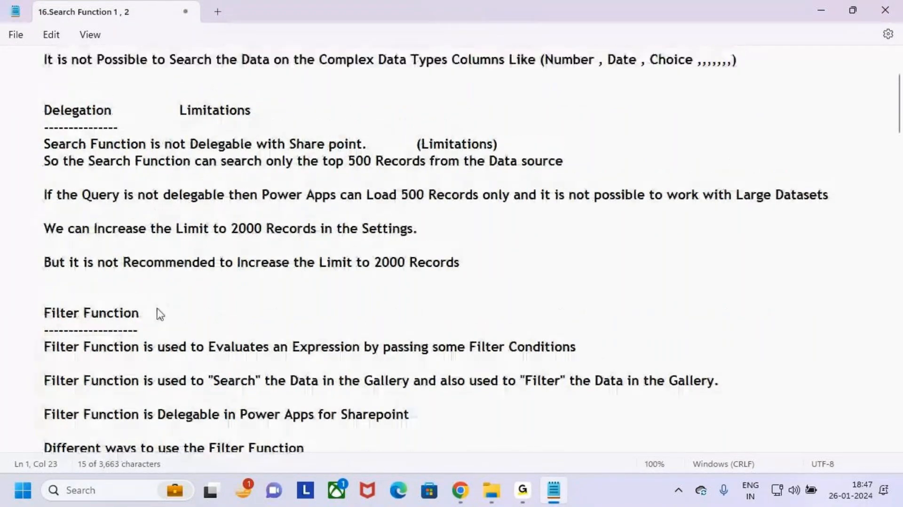
scroll(157, 314, "up", 4)
left_click(39, 115)
double_click(39, 101)
scroll(152, 262, "down", 11)
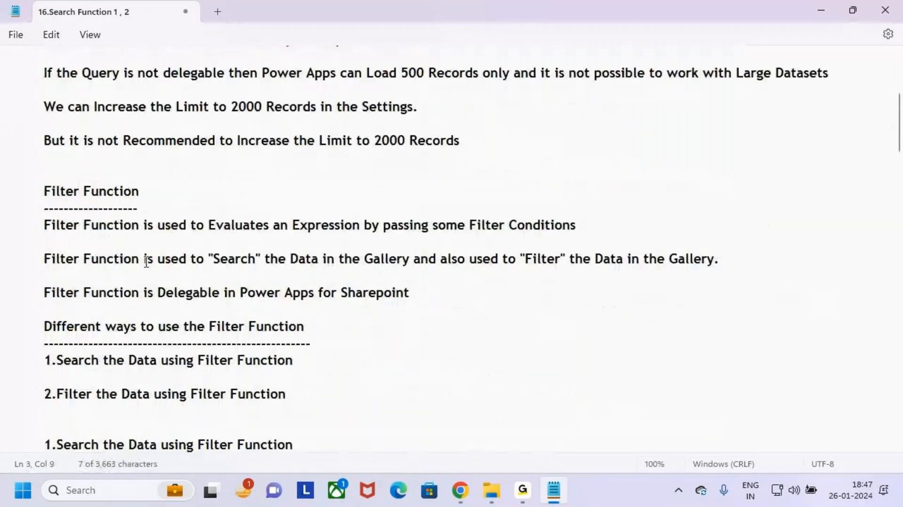
left_click(45, 133)
key("shift+End")
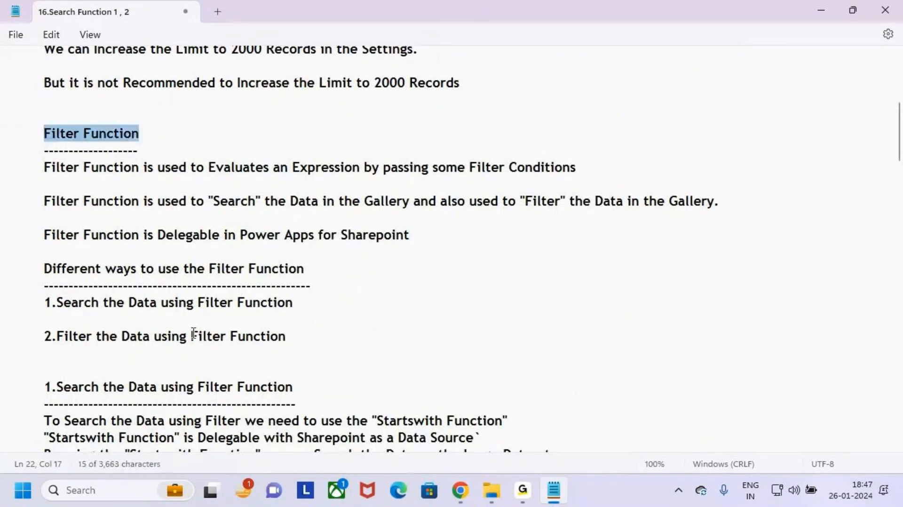
Review the notes on ways to use the Filter Function, including the Class 2 static and dynamic filtering topics
scroll(194, 335, "down", 3)
left_click_drag(40, 190, 323, 200)
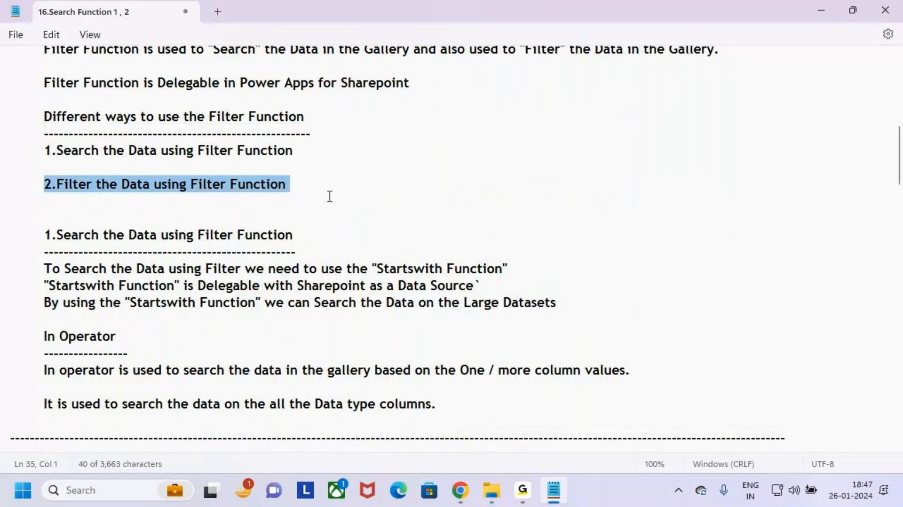
scroll(207, 306, "down", 4)
scroll(206, 308, "down", 2)
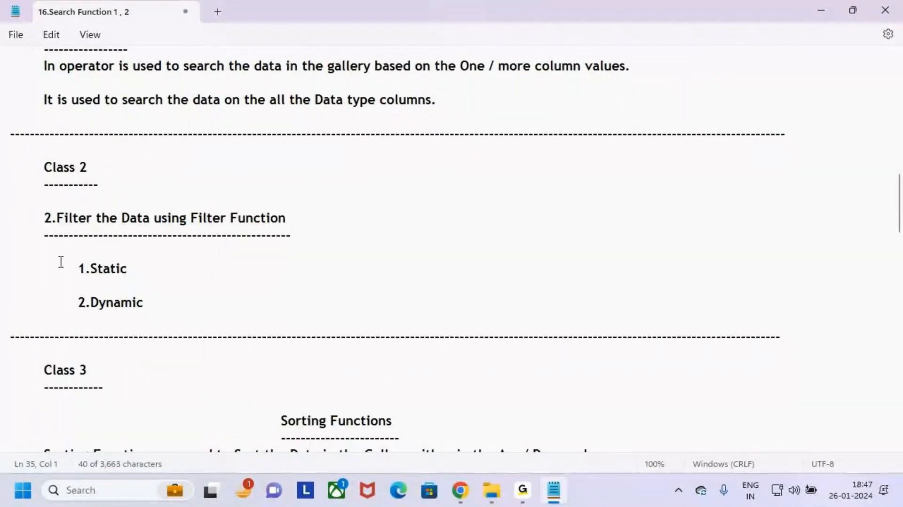
left_click_drag(43, 219, 180, 302)
left_click(180, 303)
scroll(179, 303, "down", 5)
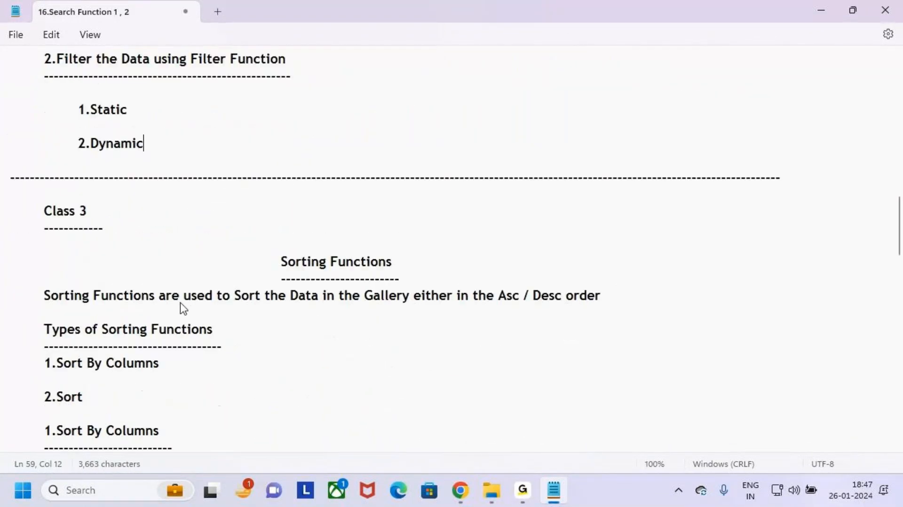
Review the Class 3 Sorting Functions notes, covering Sort By Columns, its limitations and the Sort function
scroll(5, 288, "down", 1)
left_click_drag(281, 168, 419, 169)
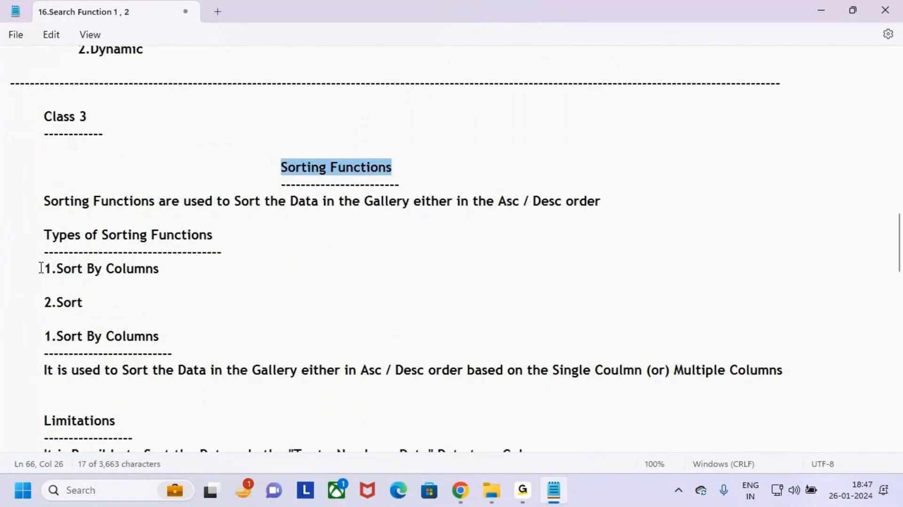
left_click_drag(42, 268, 126, 272)
left_click_drag(43, 302, 126, 298)
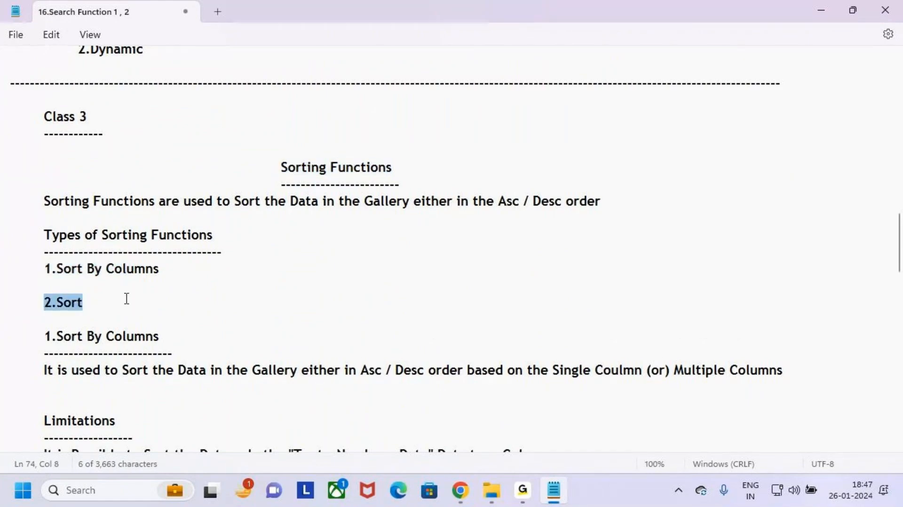
scroll(127, 299, "down", 2)
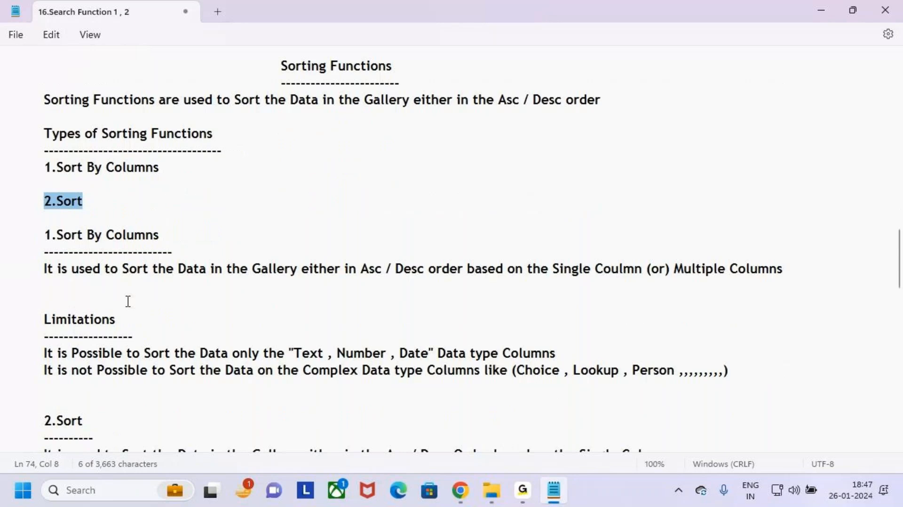
scroll(123, 302, "down", 1)
left_click_drag(44, 184, 41, 235)
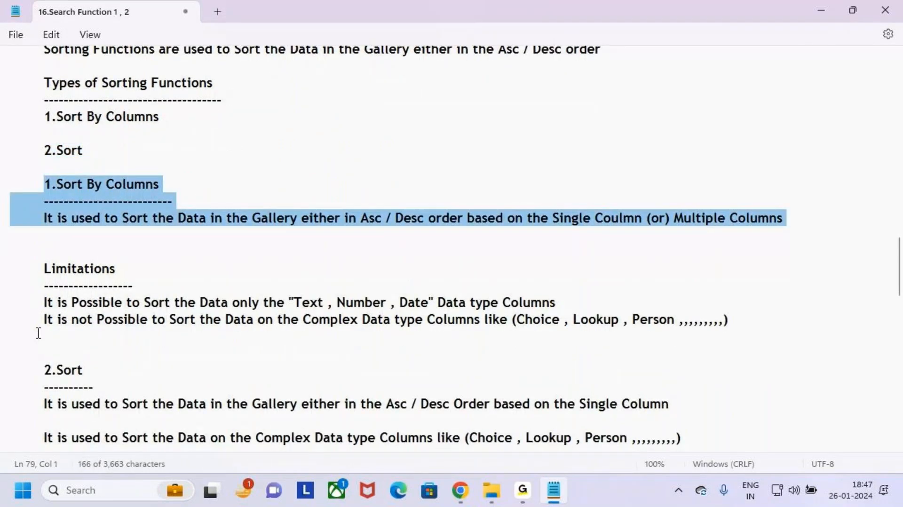
scroll(38, 333, "down", 1)
left_click_drag(42, 320, 311, 409)
left_click(309, 420)
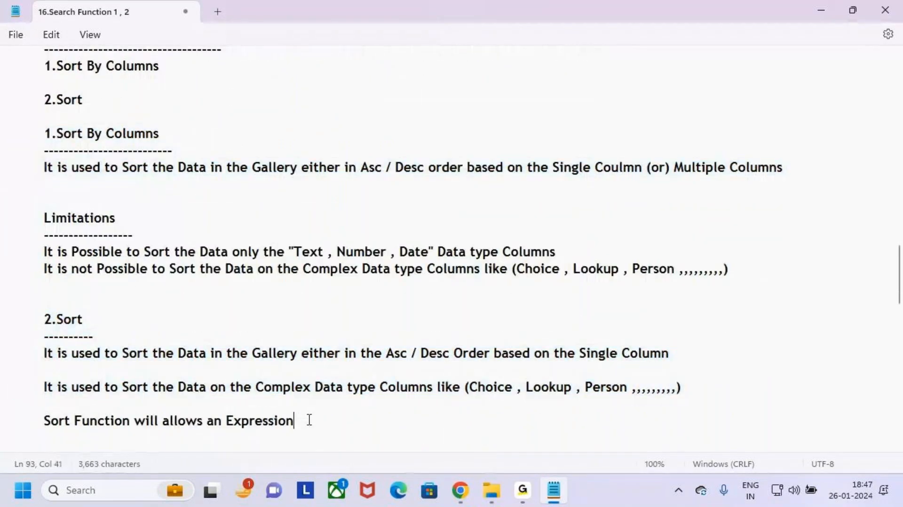
Review the notes on combining search, filter and sort, and the two Class 4 topics on dynamic gallery sorting
scroll(309, 420, "down", 2)
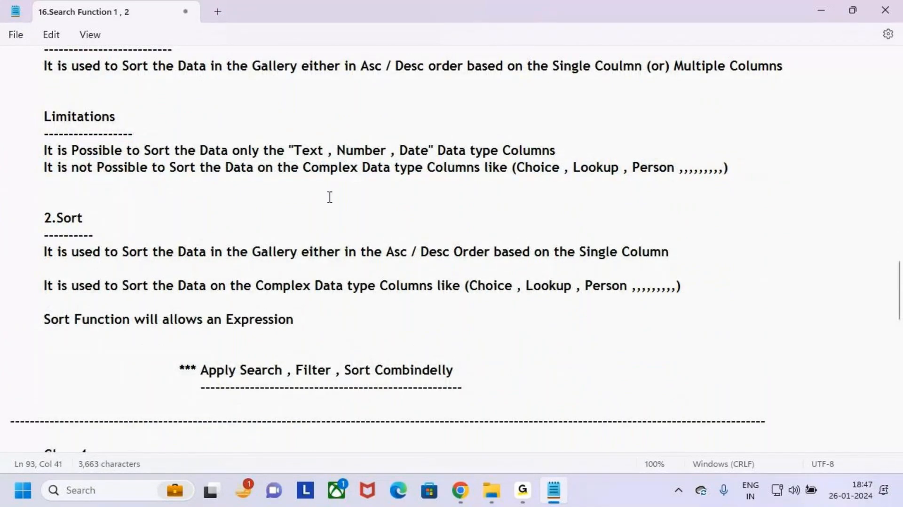
scroll(581, 283, "down", 2)
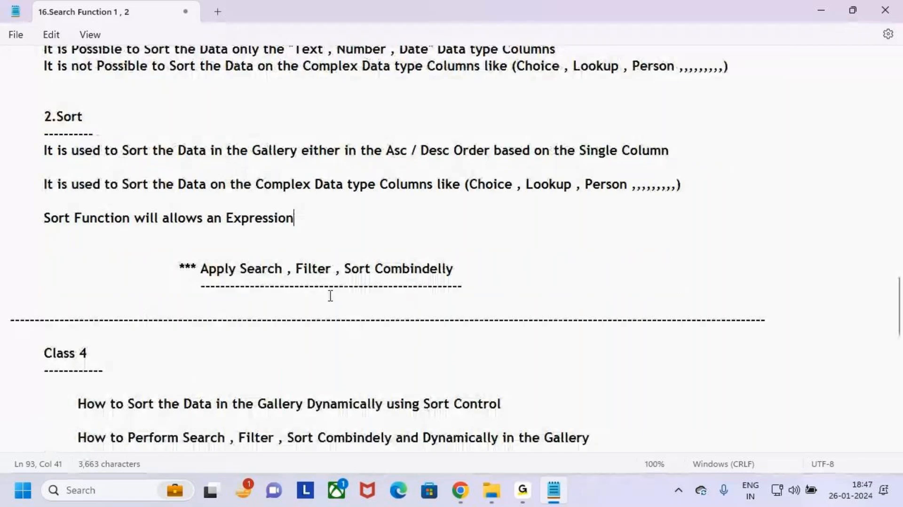
left_click_drag(240, 276, 447, 272)
left_click(475, 269)
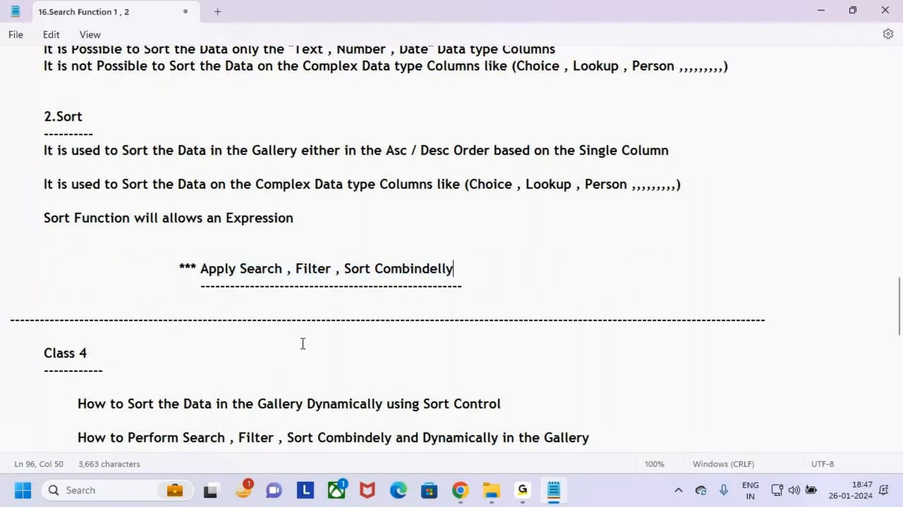
scroll(303, 344, "down", 3)
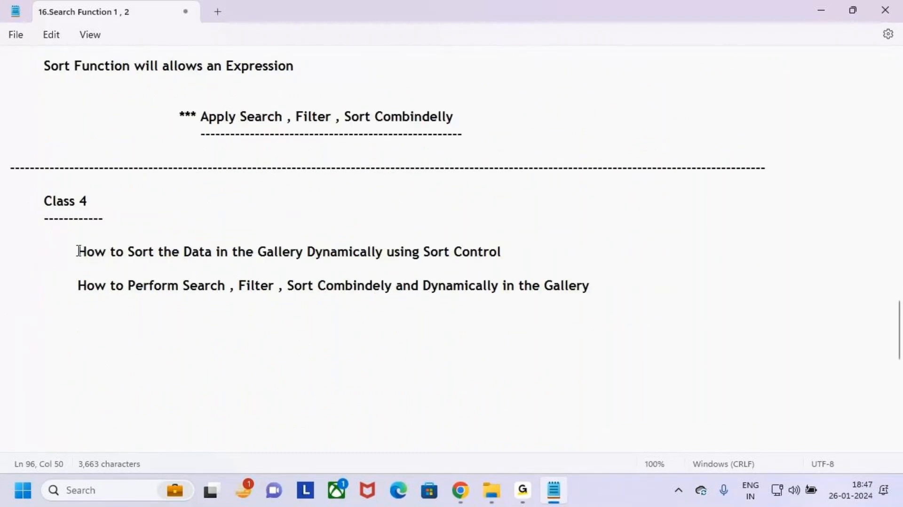
left_click_drag(79, 251, 514, 250)
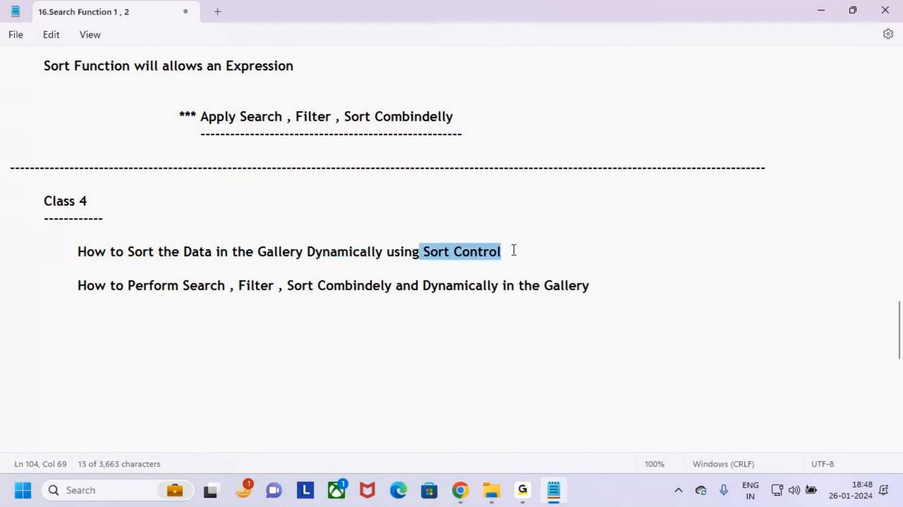
left_click(513, 253)
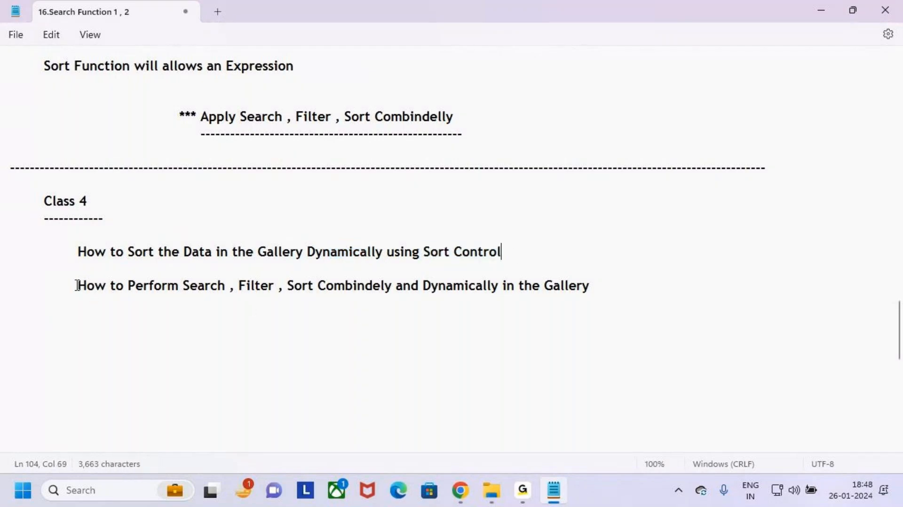
left_click_drag(76, 285, 382, 293)
left_click_drag(475, 285, 675, 297)
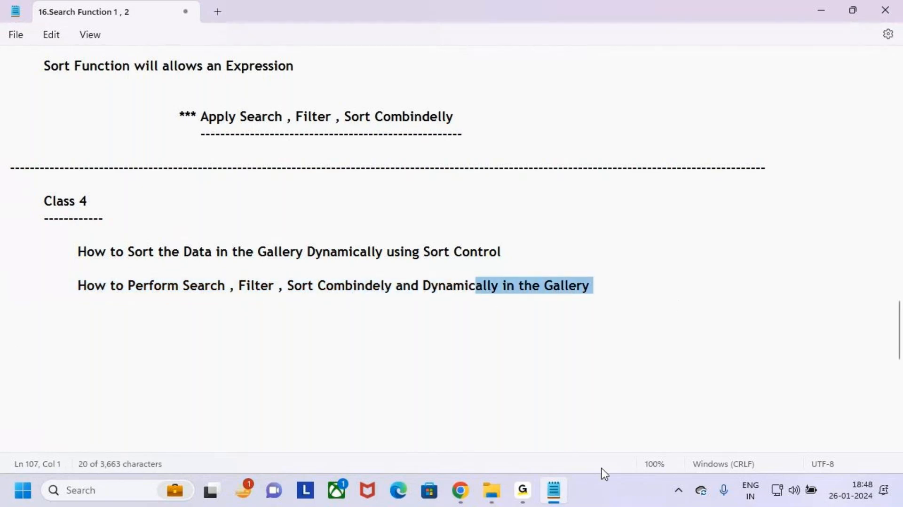
Switch back to the running Power Apps preview of Gallery_Filter and search the gallery for 12
left_click(460, 490)
left_click(273, 166)
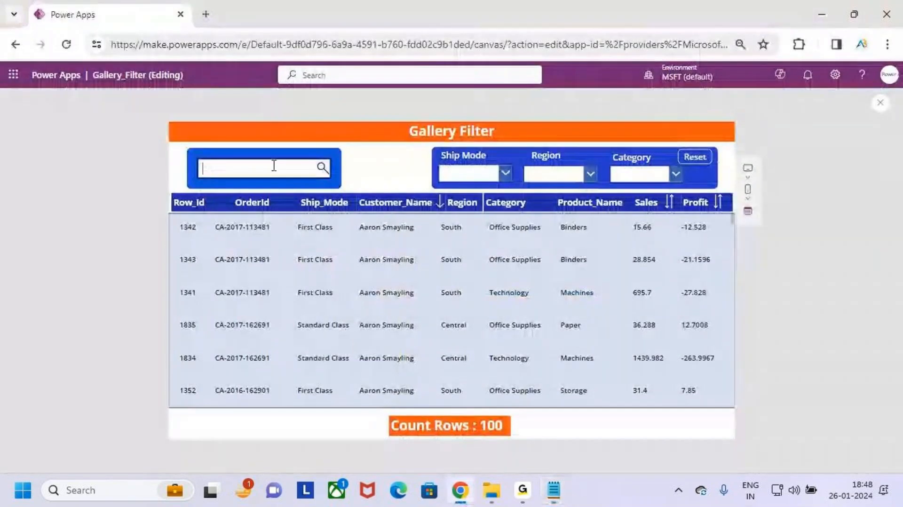
type("12")
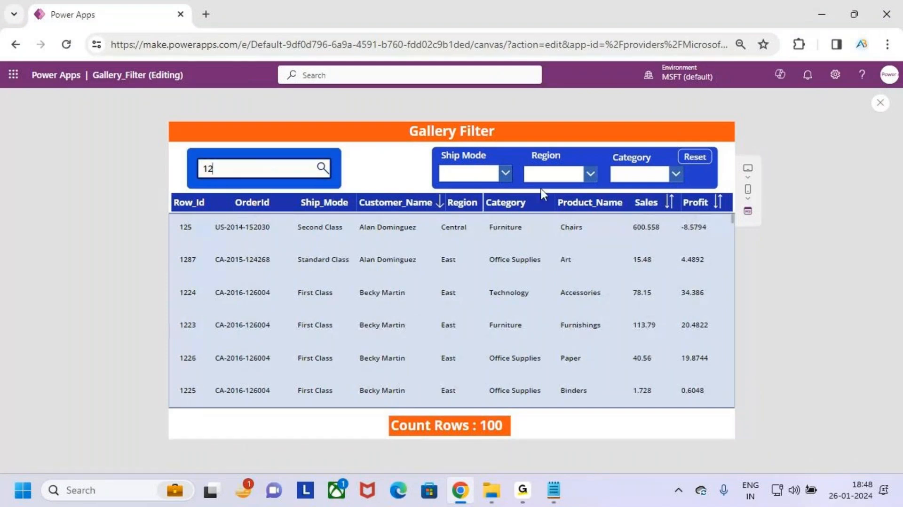
Filter the gallery's search results to Ship Mode First Class and Region Central
left_click(504, 173)
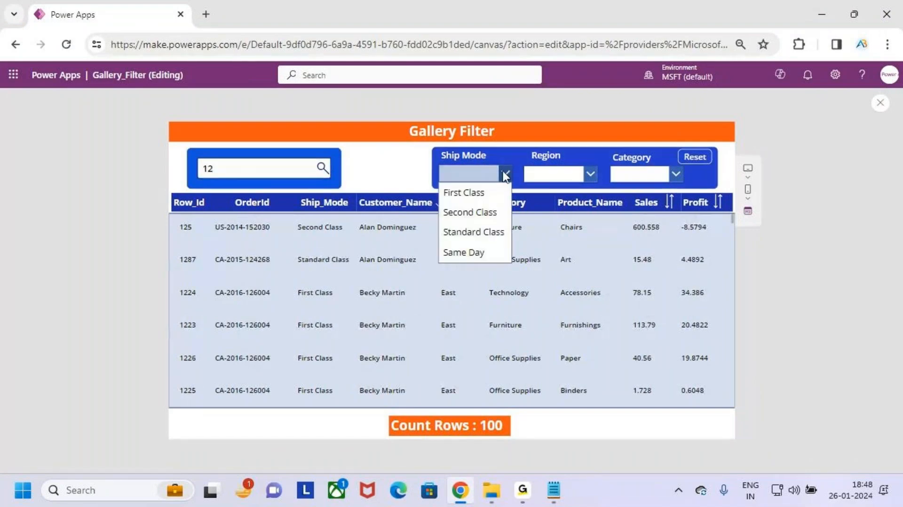
left_click(479, 200)
left_click(577, 174)
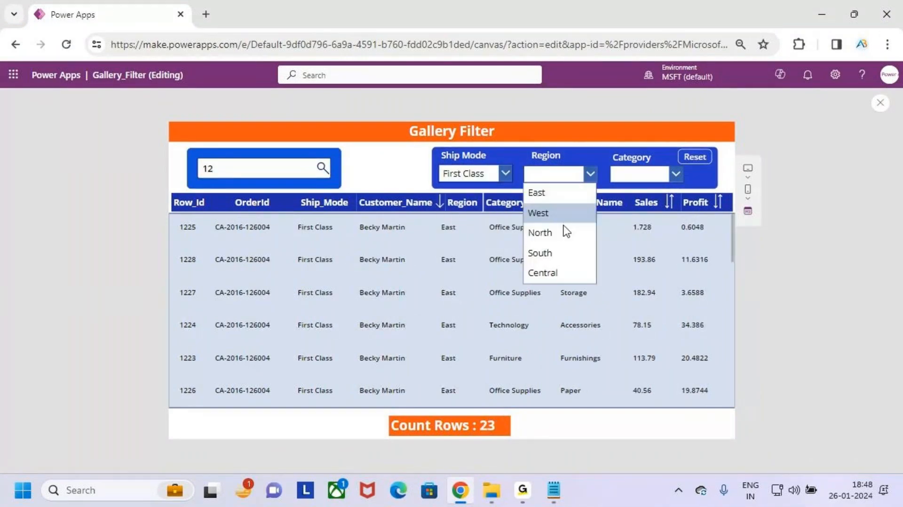
left_click(570, 269)
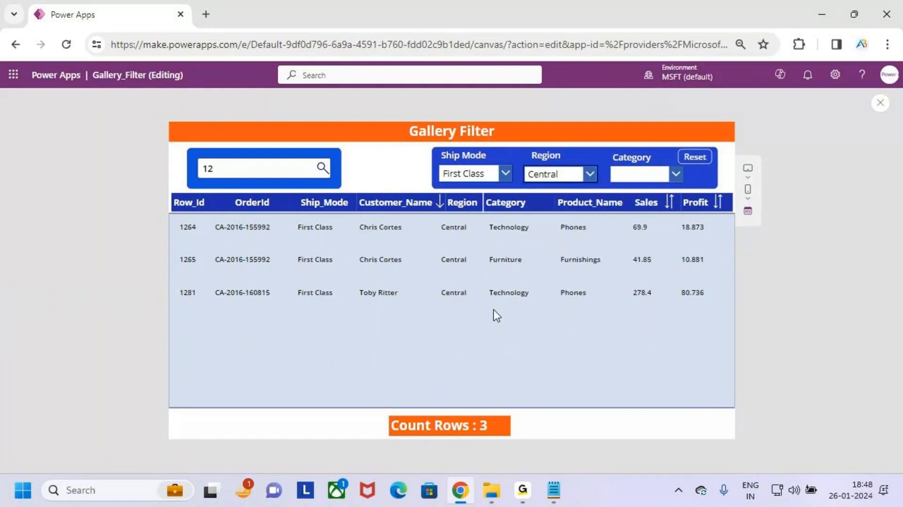
Test sorting the filtered rows by Sales, Profit and Customer_Name, one column at a time
left_click(670, 202)
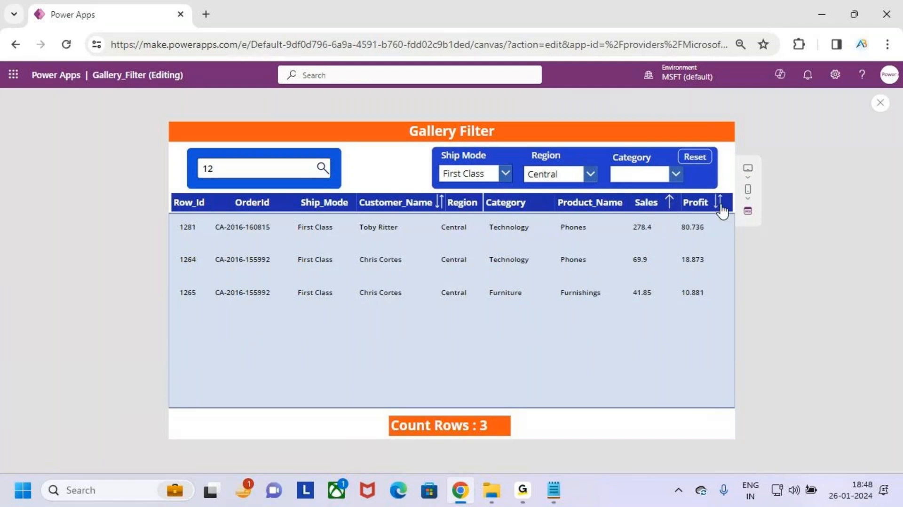
left_click(719, 204)
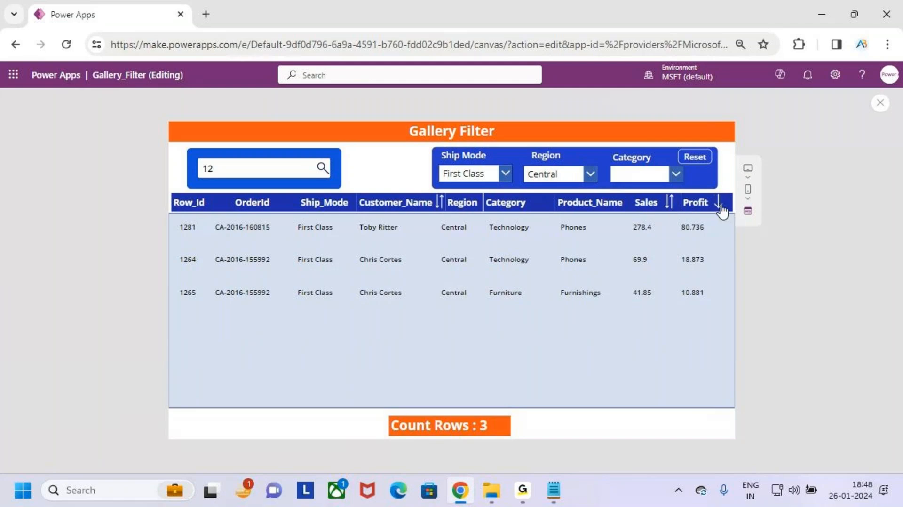
left_click(441, 203)
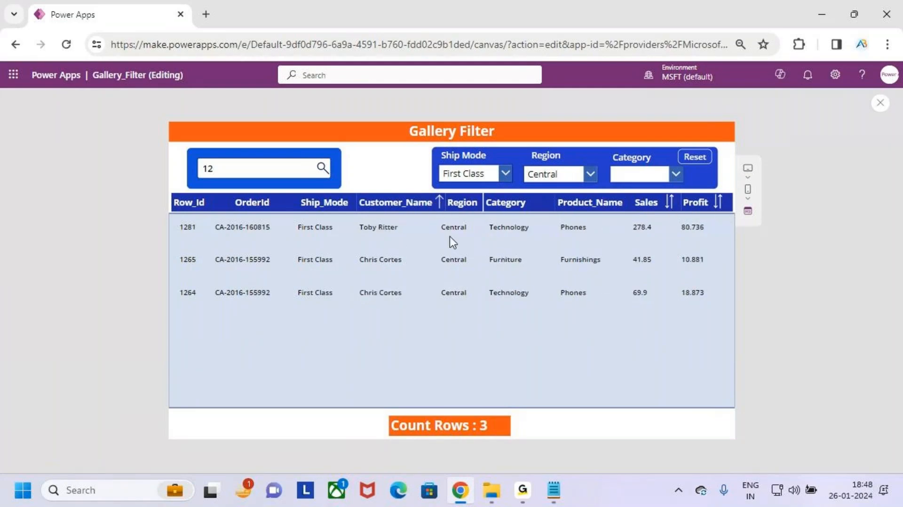
Reset the search and all filters, and return from the preview to the app editor, dismissing the Did you know? tip
left_click(701, 157)
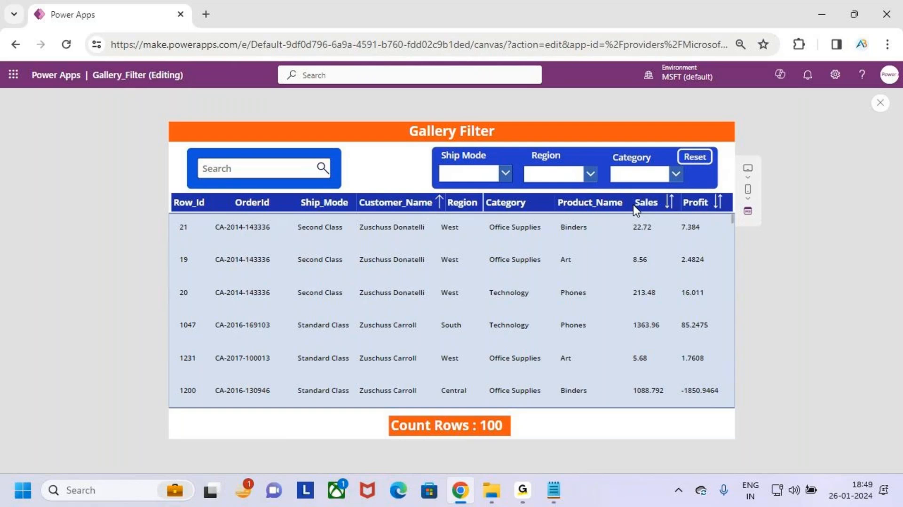
key("Escape")
left_click(556, 324)
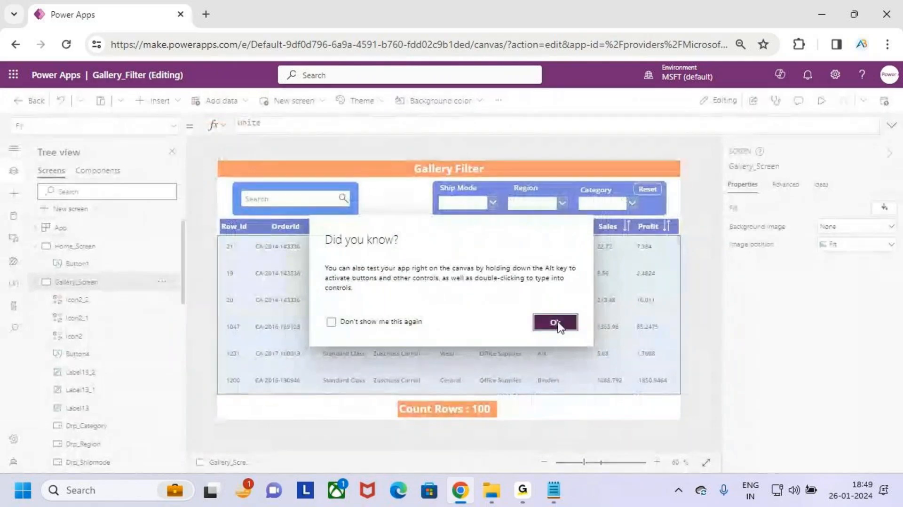
Select the data gallery, the search text input and the filter panel's background in turn to review the screen's controls
mouse_move(553, 490)
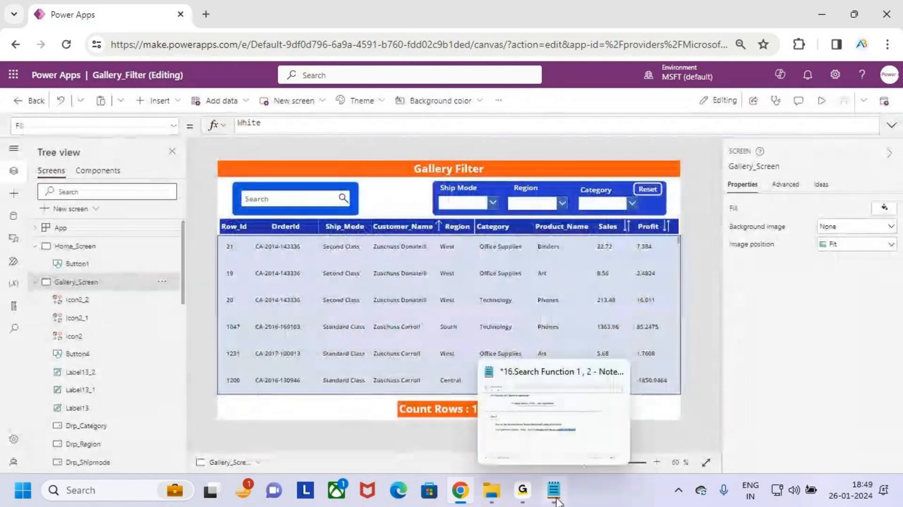
left_click(562, 302)
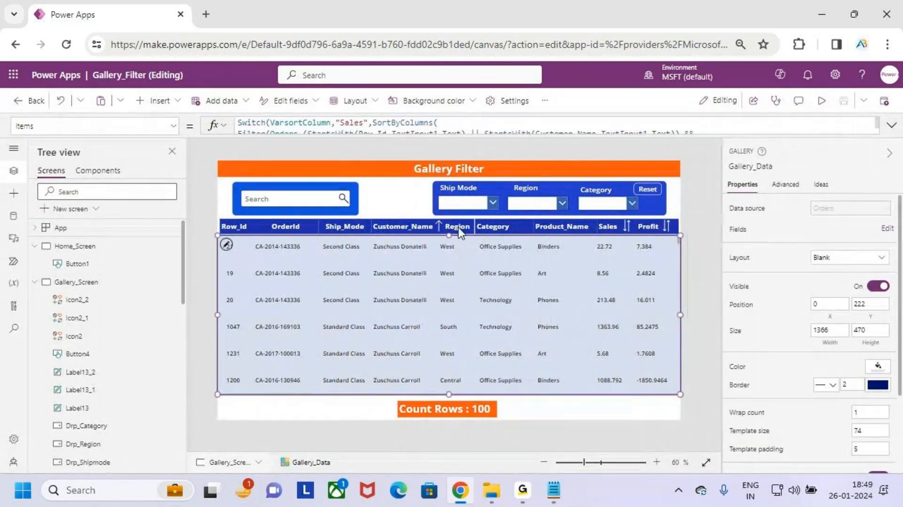
left_click(317, 197)
left_click(470, 210)
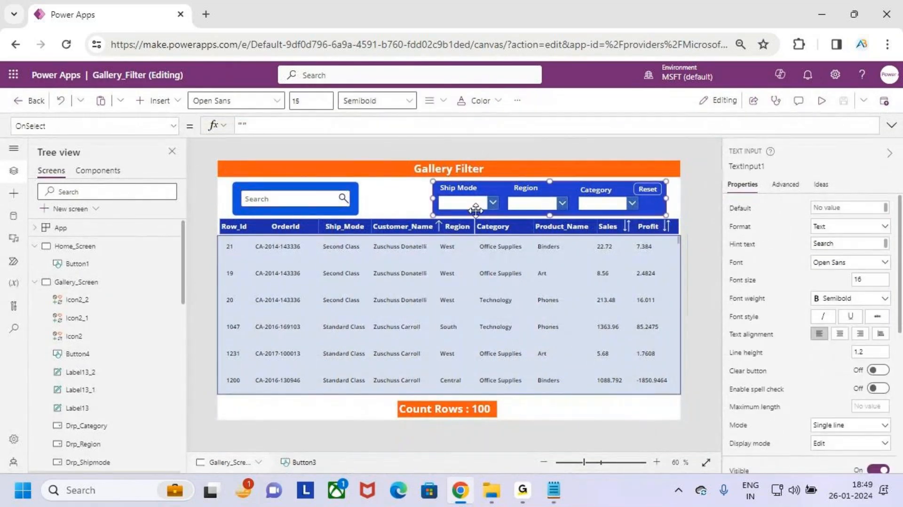